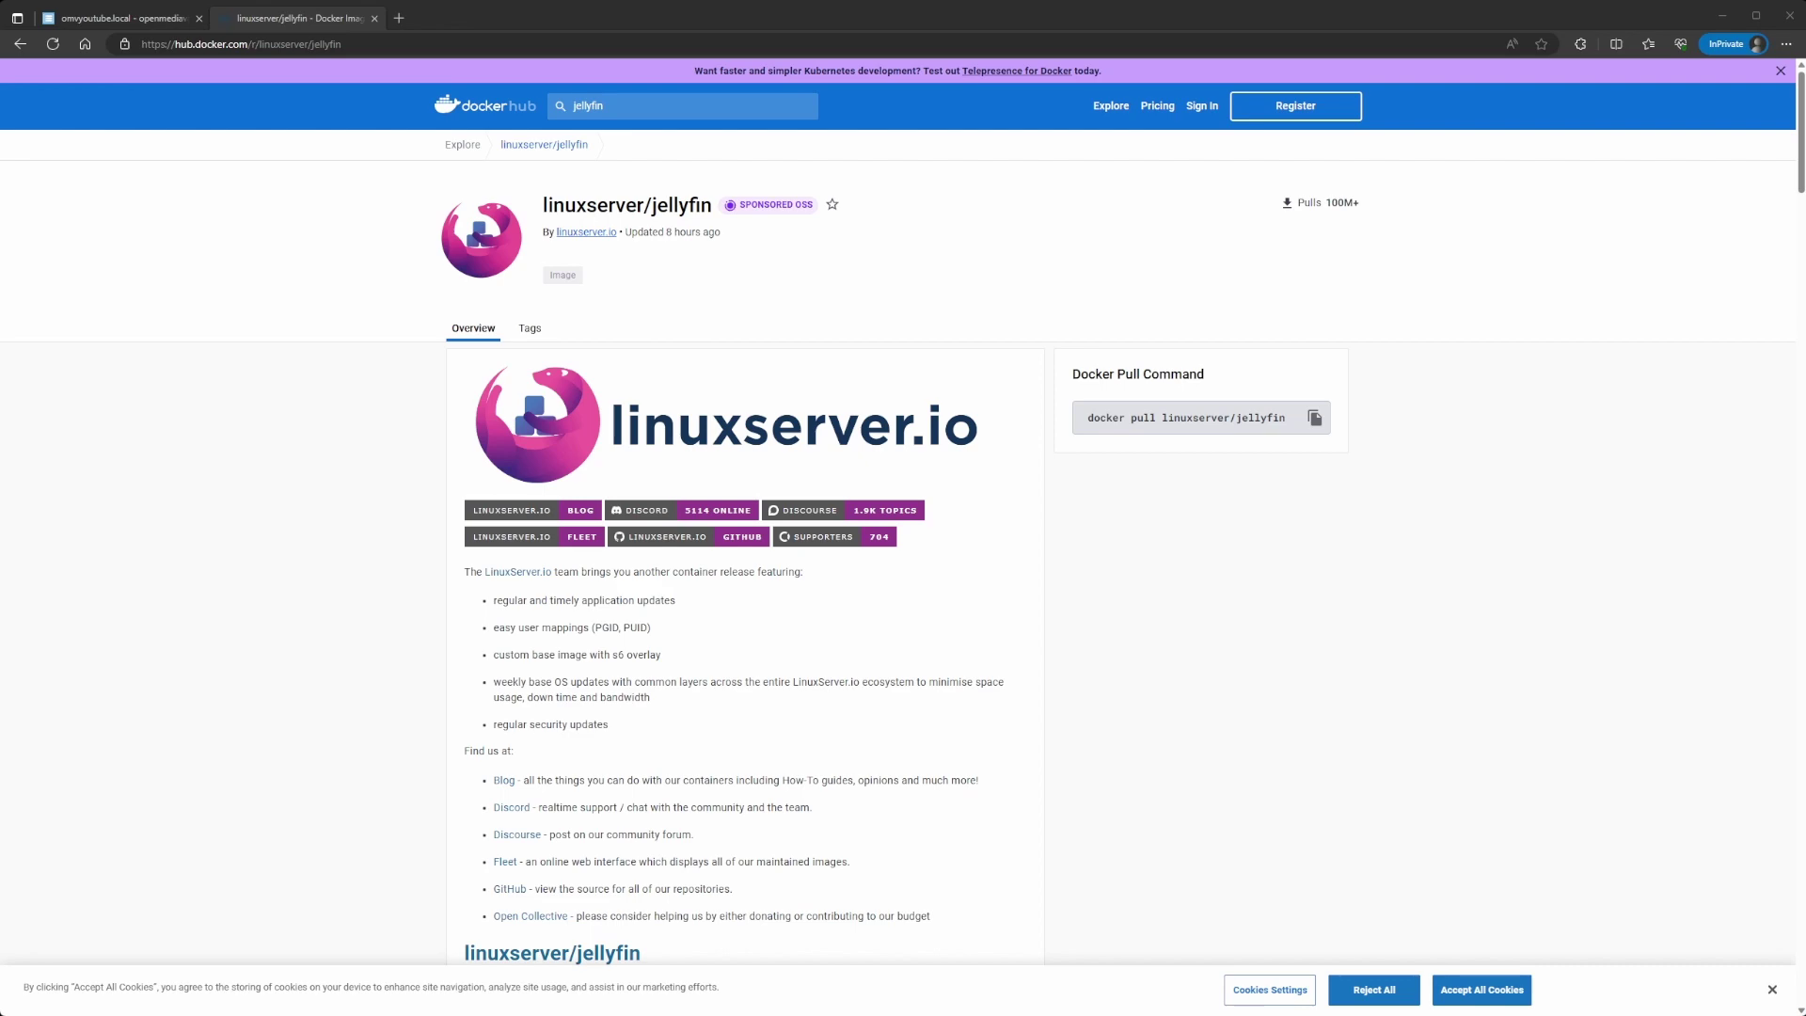
Step: Search Docker Hub for jellyfin and open the linuxserver/jellyfin image page
{"action": "scroll", "coordinate": [895, 511], "scroll_direction": "down", "scroll_amount": 2}
{"action": "scroll", "coordinate": [894, 511], "scroll_direction": "up", "scroll_amount": 2}
{"action": "left_click", "coordinate": [618, 113]}
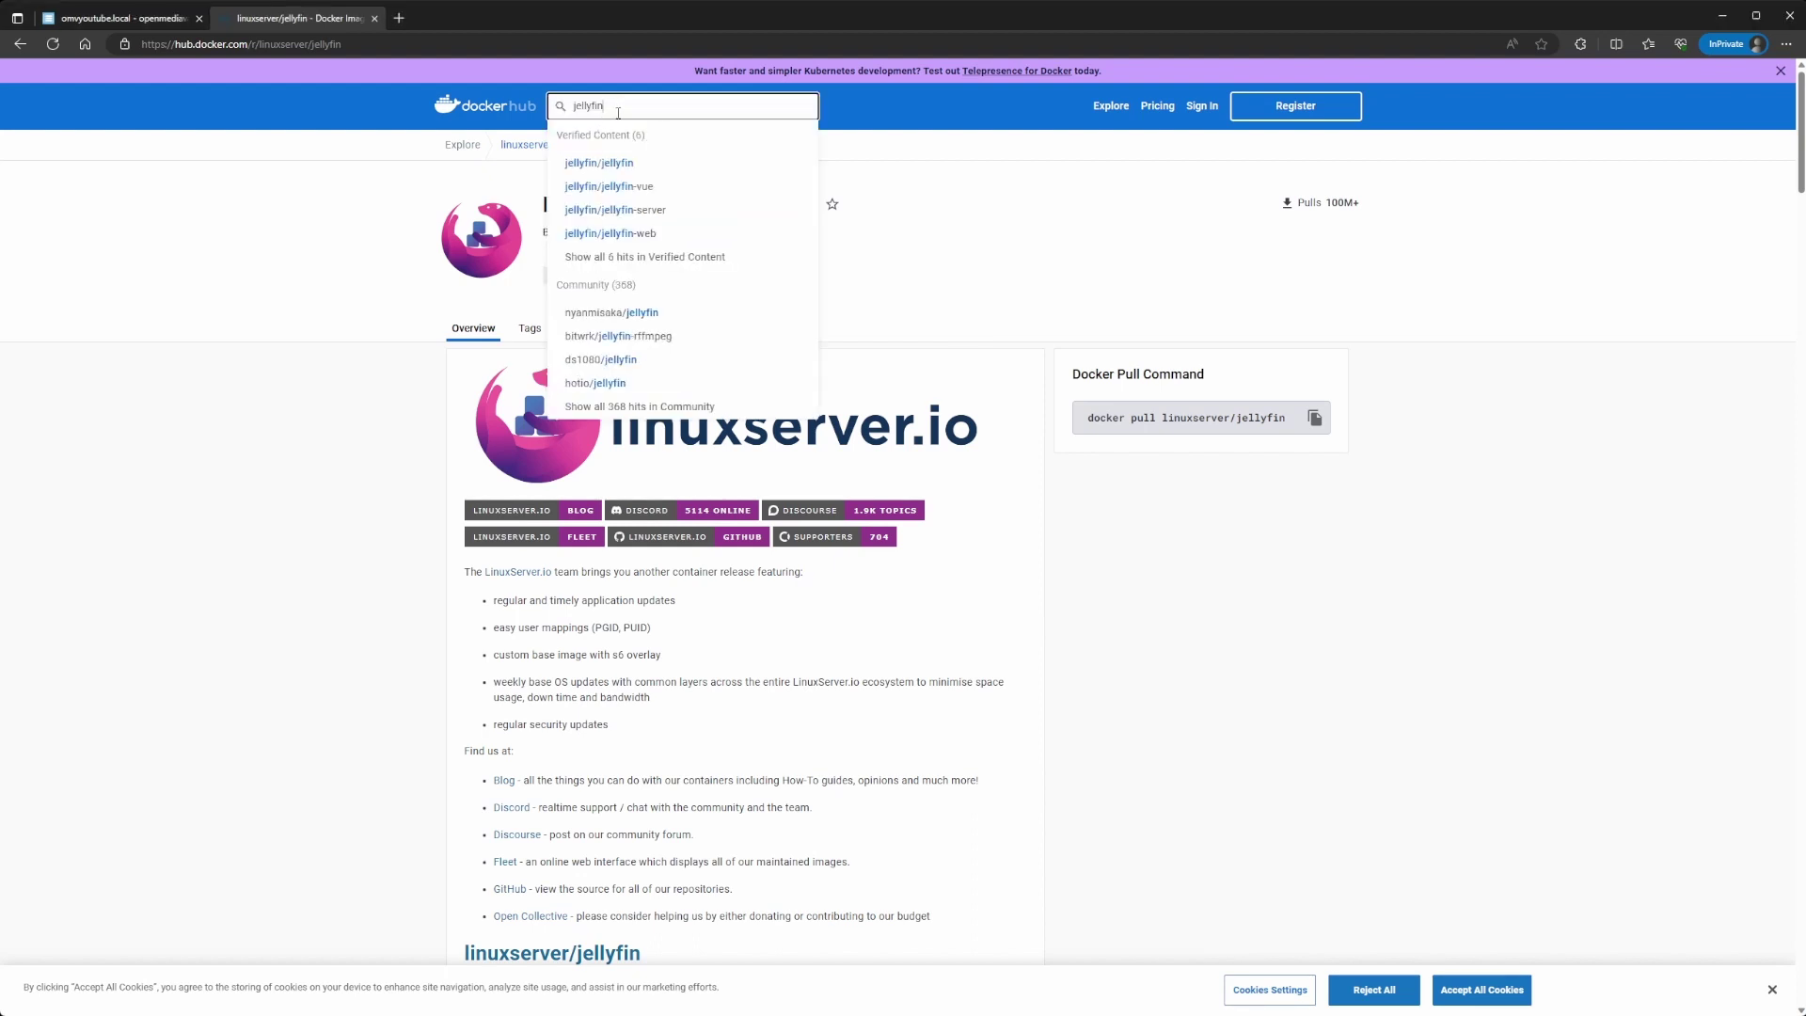
{"action": "key", "text": "Return"}
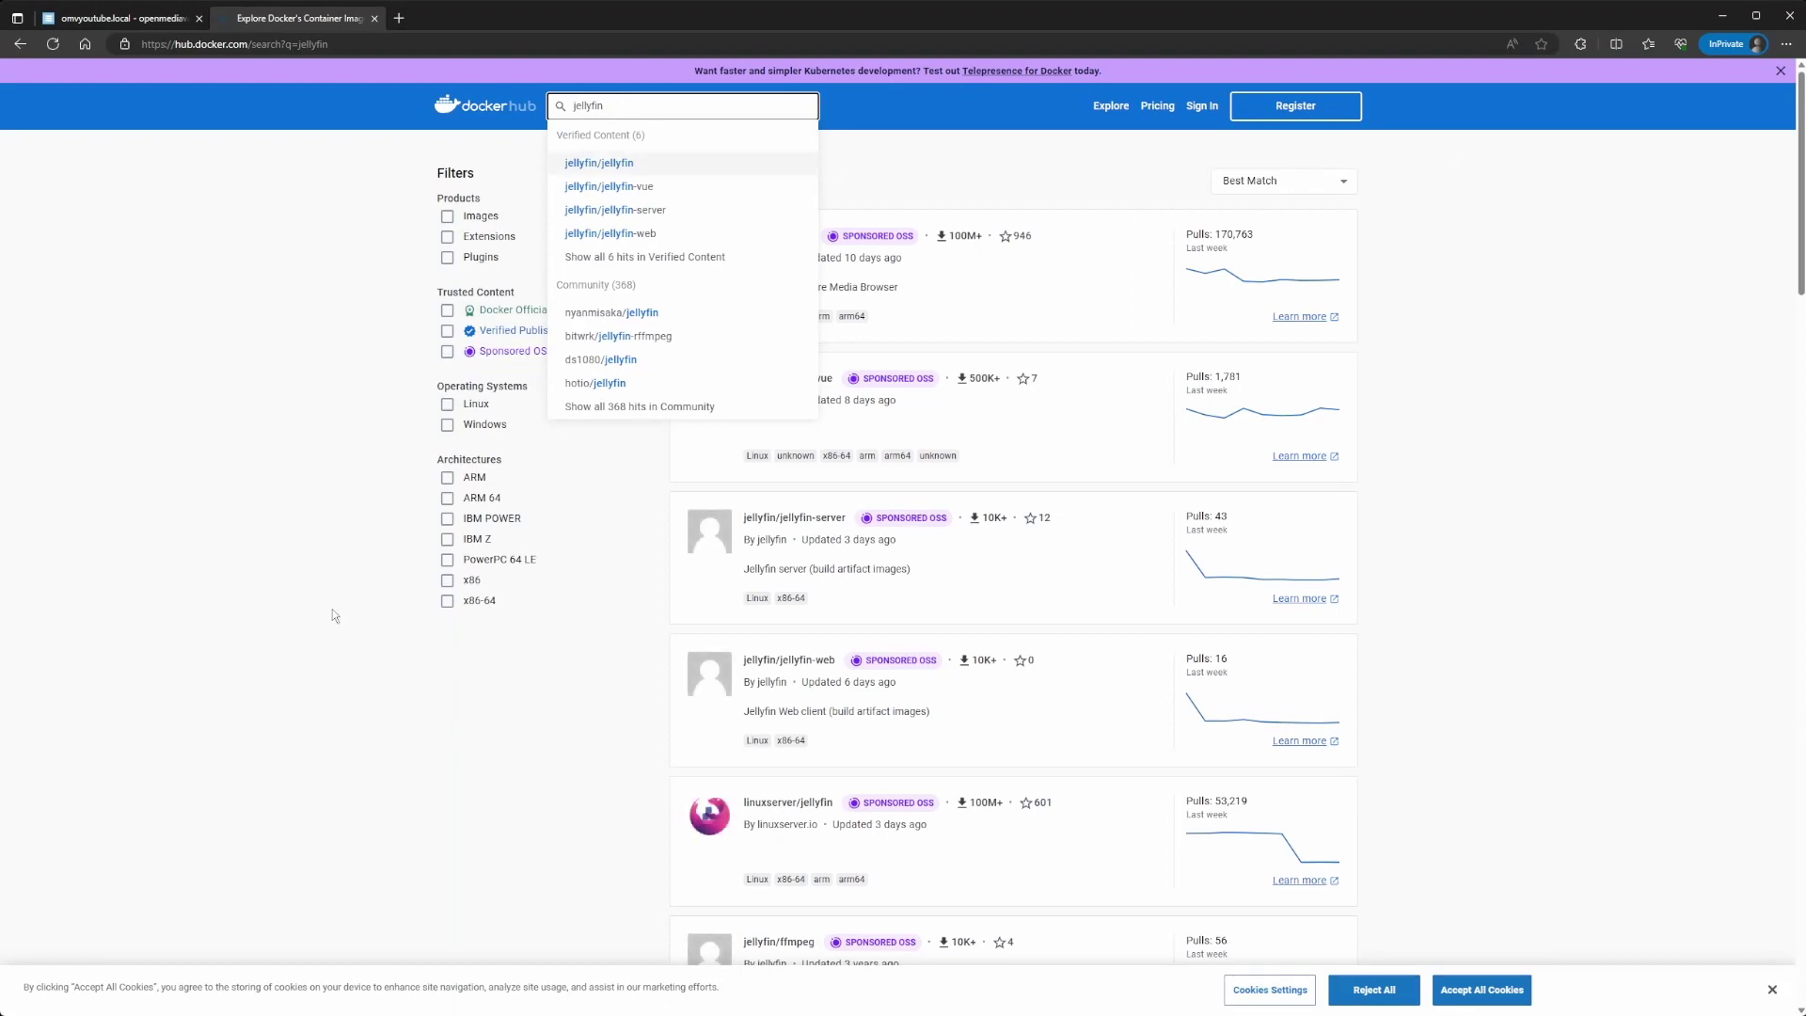
{"action": "left_click", "coordinate": [460, 696]}
{"action": "scroll", "coordinate": [460, 697], "scroll_direction": "down", "scroll_amount": 4}
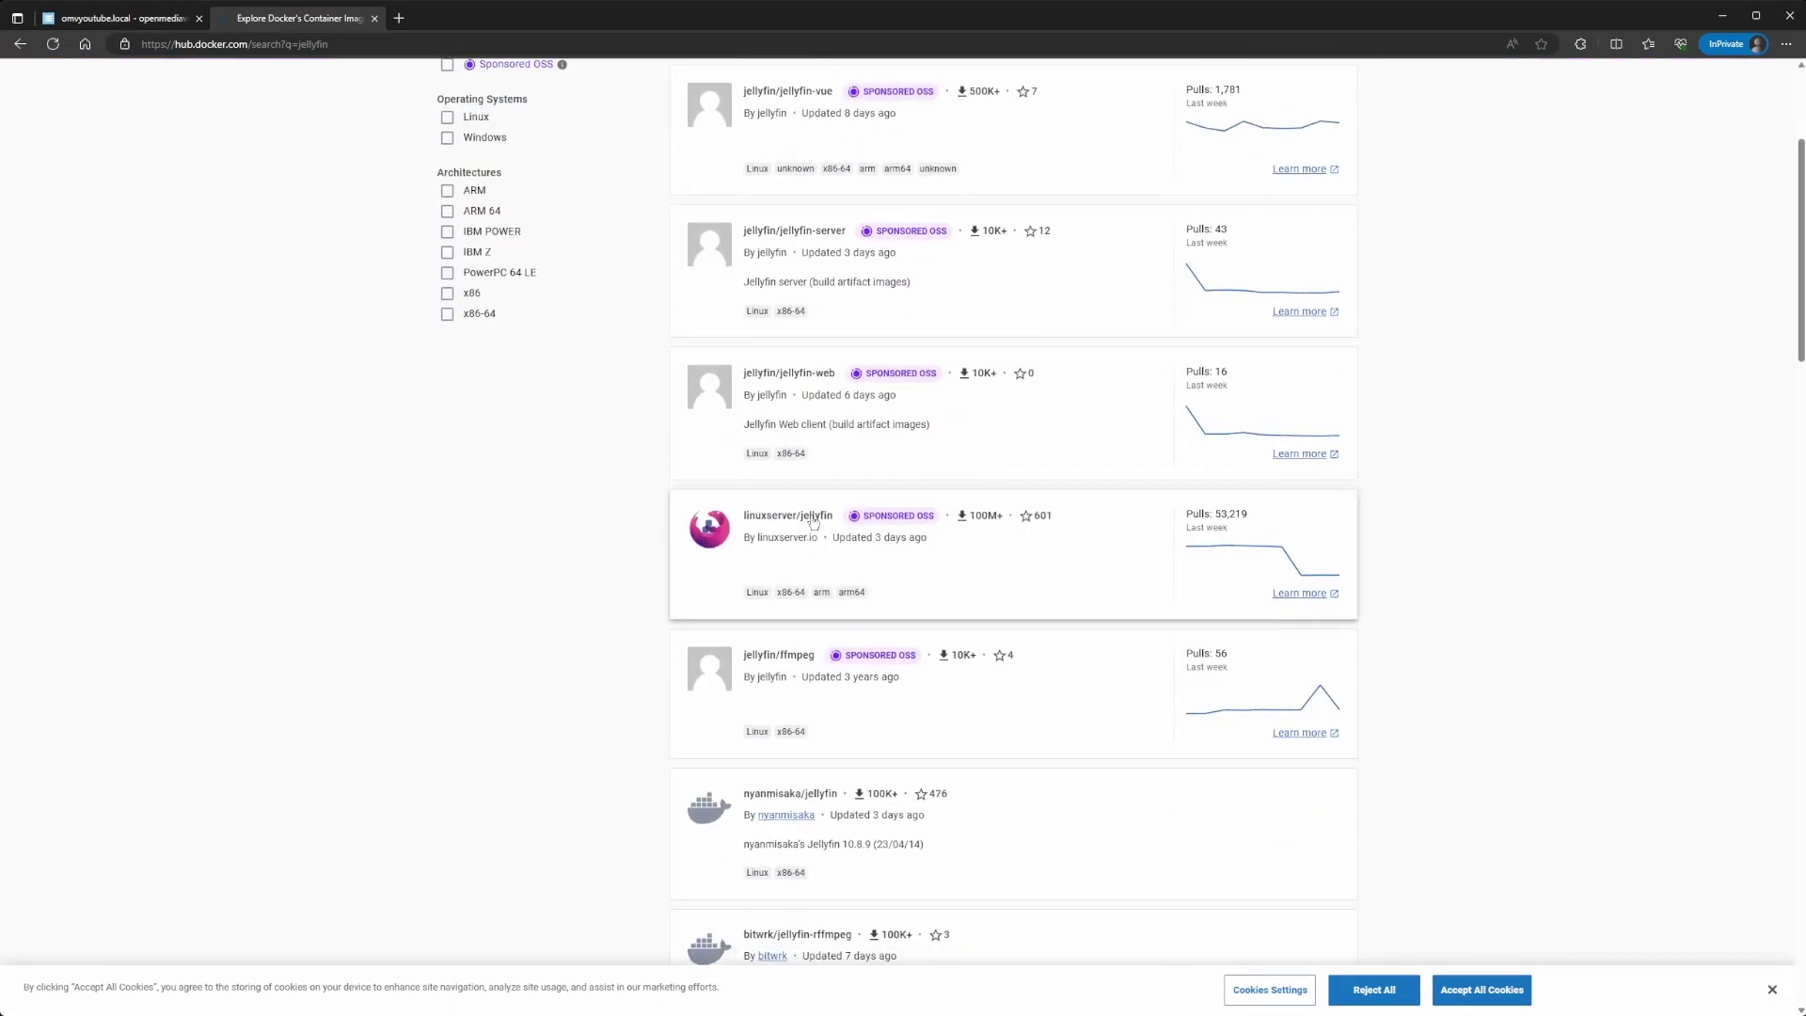
{"action": "left_click", "coordinate": [745, 538]}
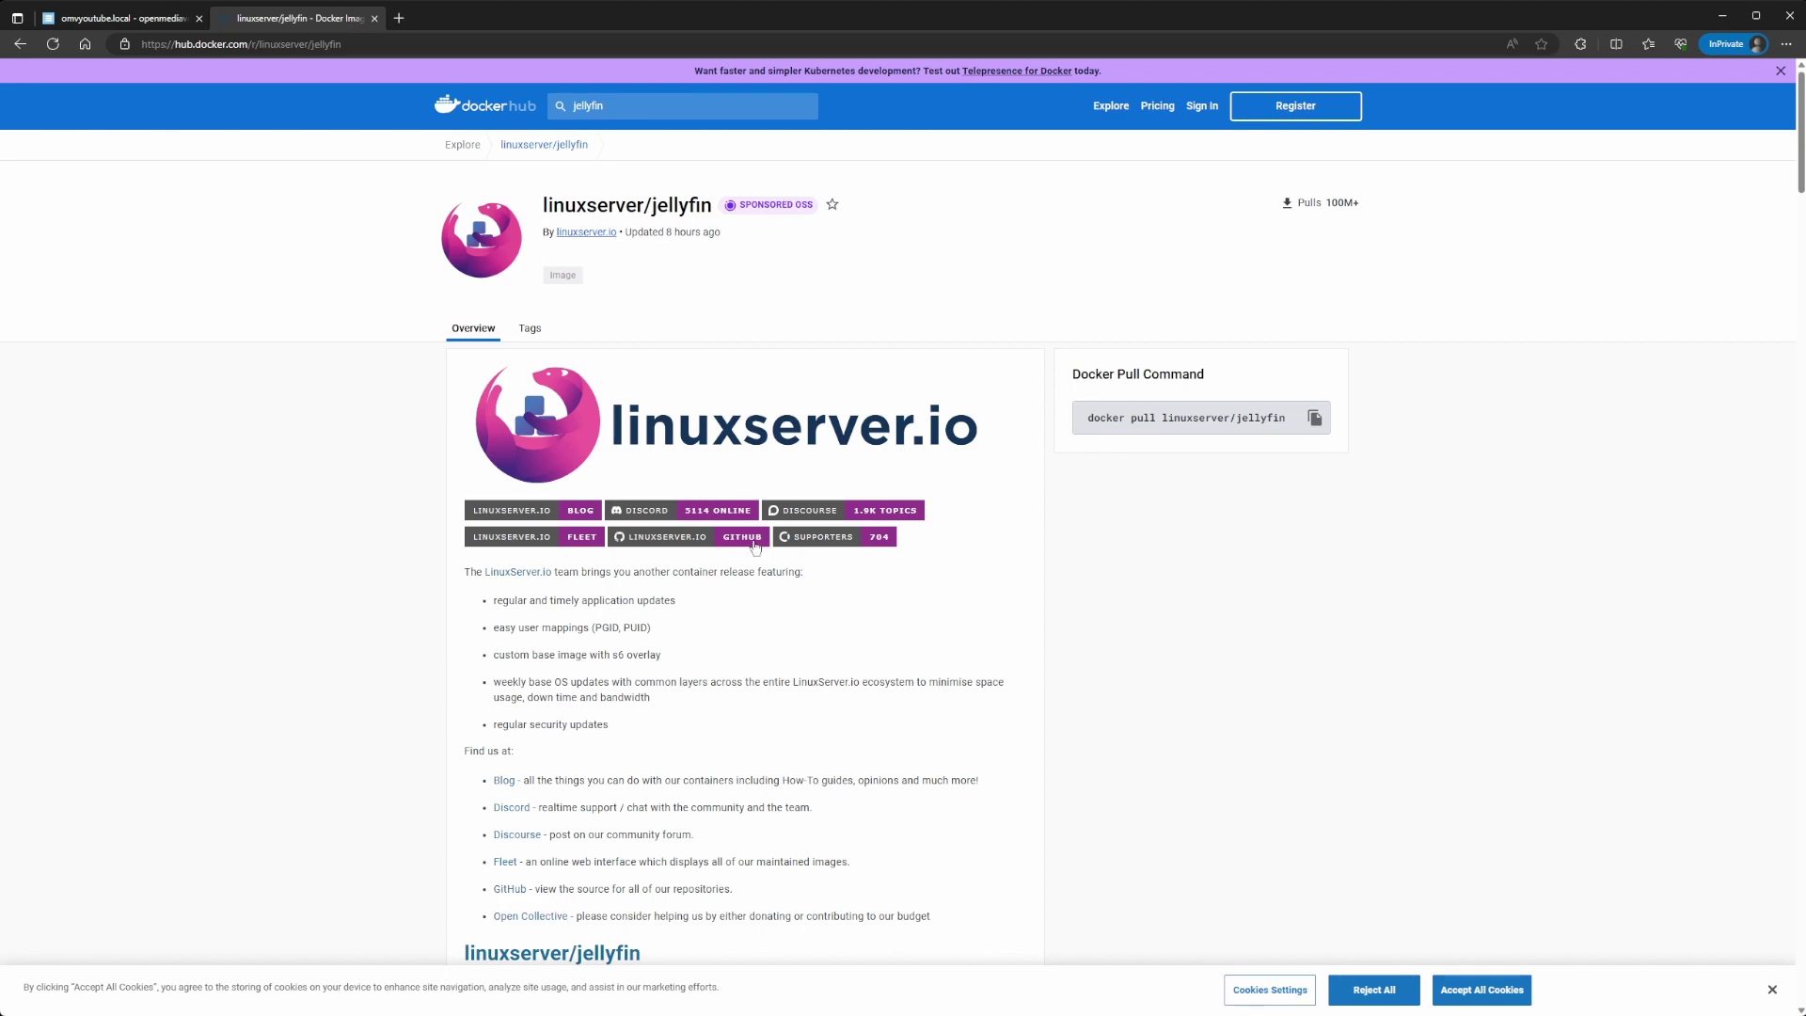
Step: Scroll to the Usage section and select the full docker-compose example
{"action": "scroll", "coordinate": [605, 579], "scroll_direction": "down", "scroll_amount": 6}
{"action": "scroll", "coordinate": [605, 579], "scroll_direction": "down", "scroll_amount": 12}
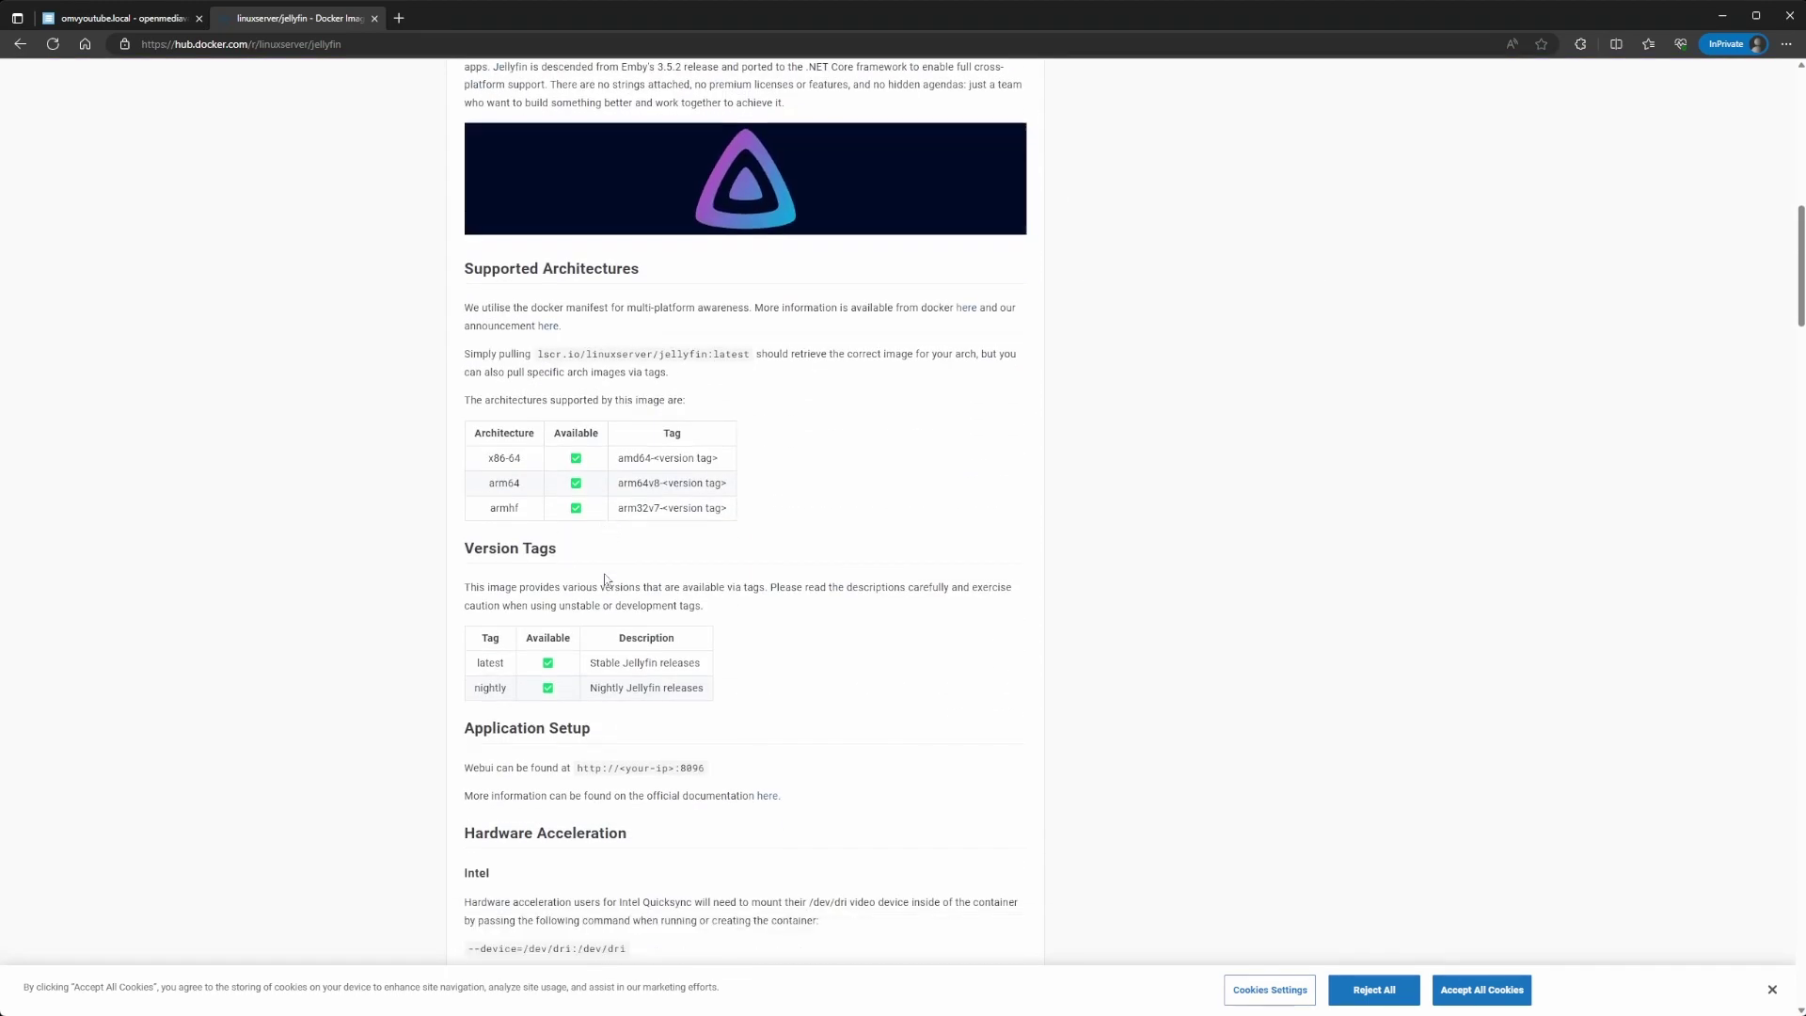
{"action": "scroll", "coordinate": [604, 578], "scroll_direction": "down", "scroll_amount": 8}
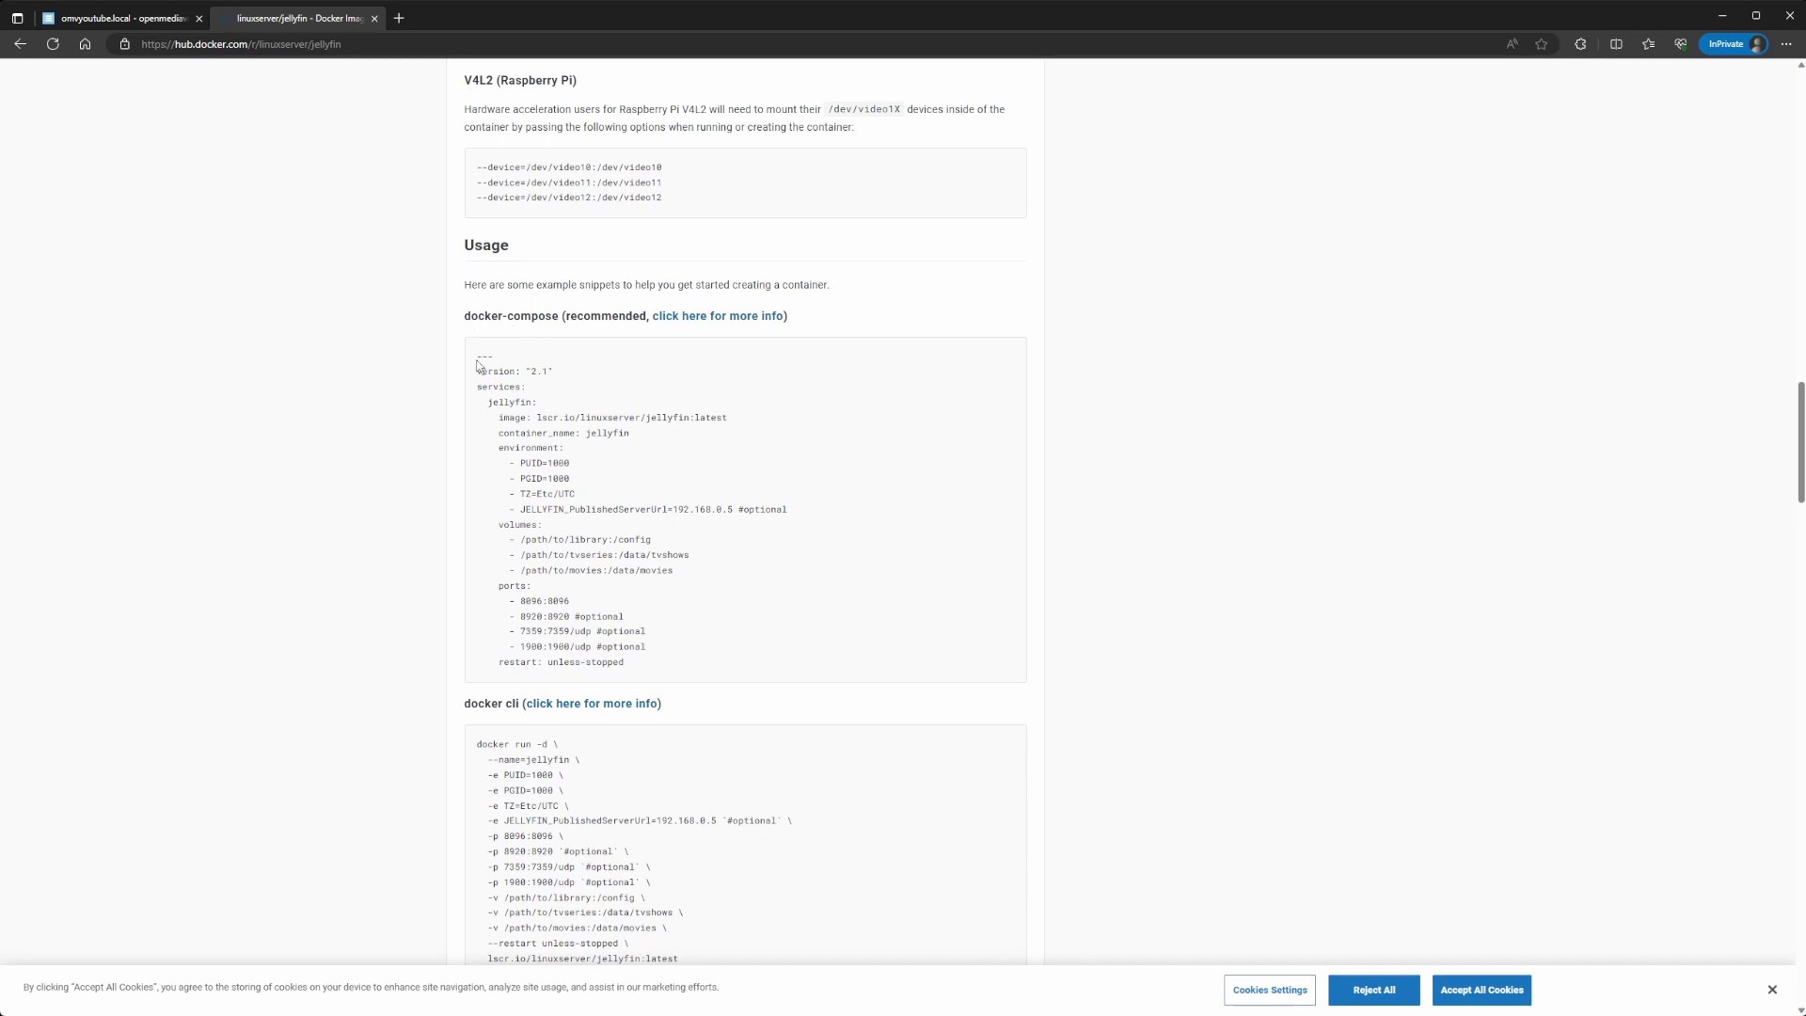
{"action": "left_click_drag", "start_coordinate": [482, 360], "coordinate": [671, 657]}
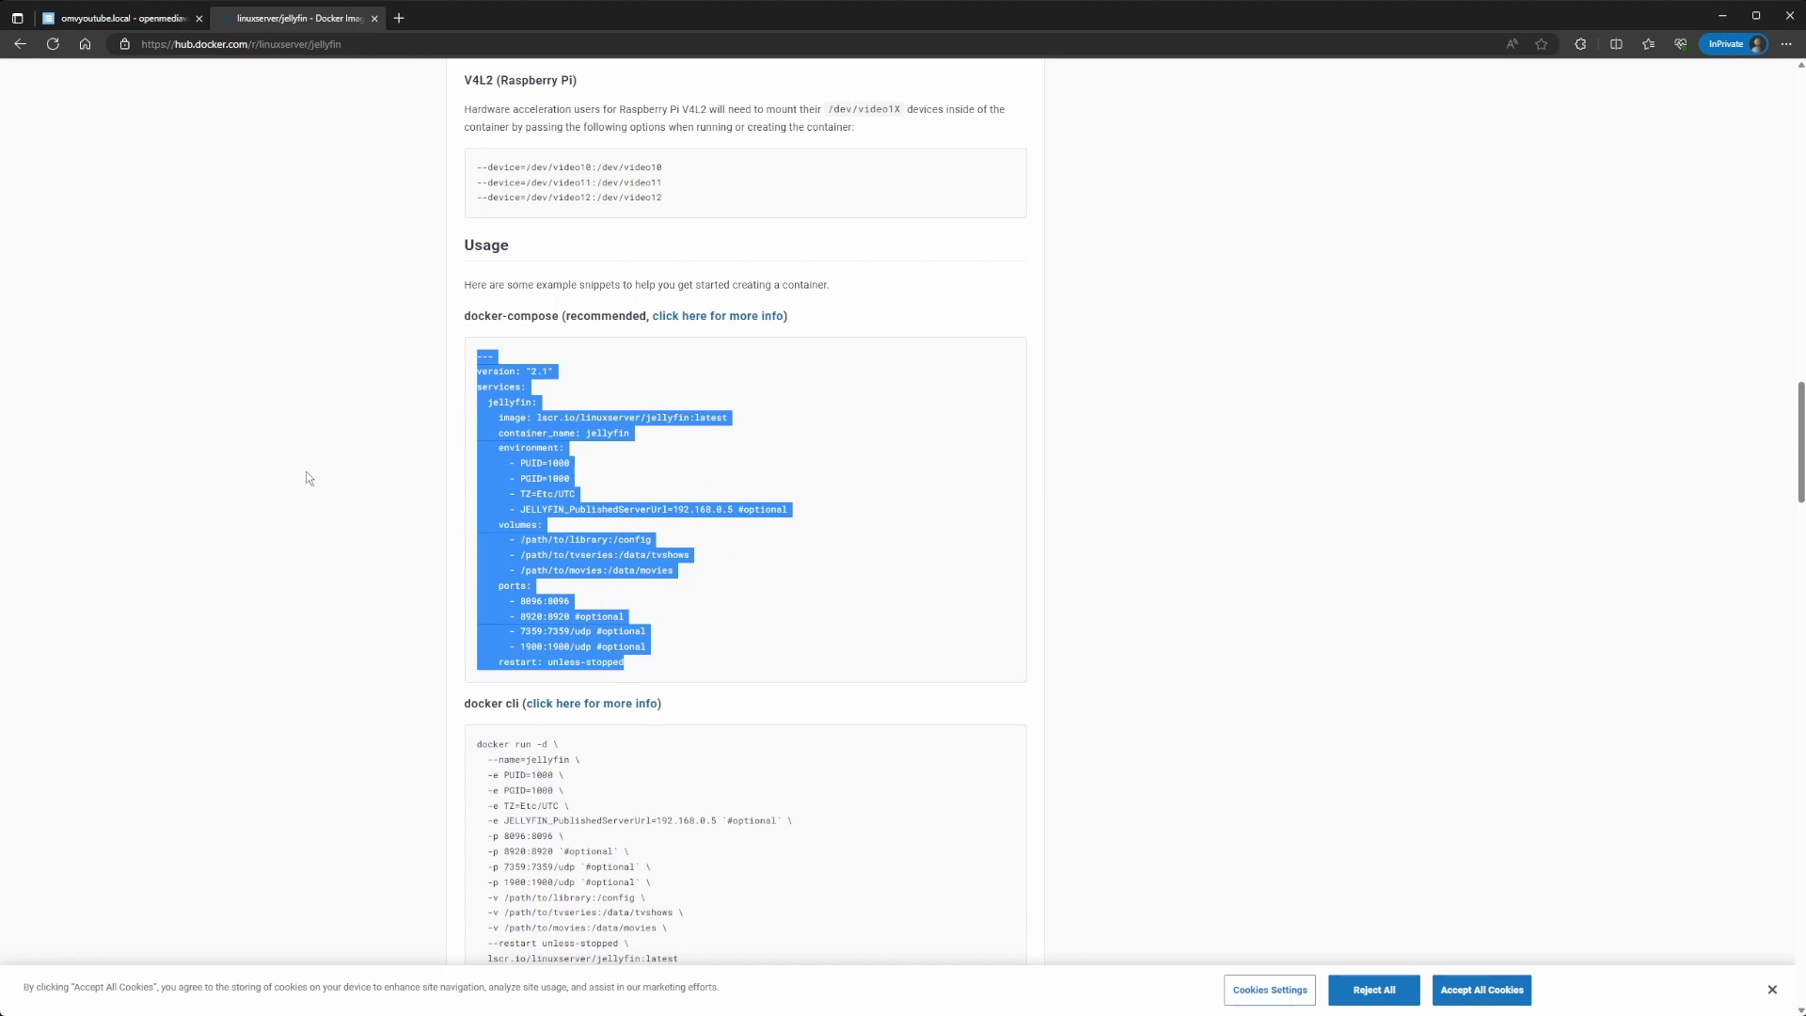
Step: Back in openmediavault, open Storage > Shared Folders to view Configs, Data and Data2
{"action": "left_click", "coordinate": [150, 17]}
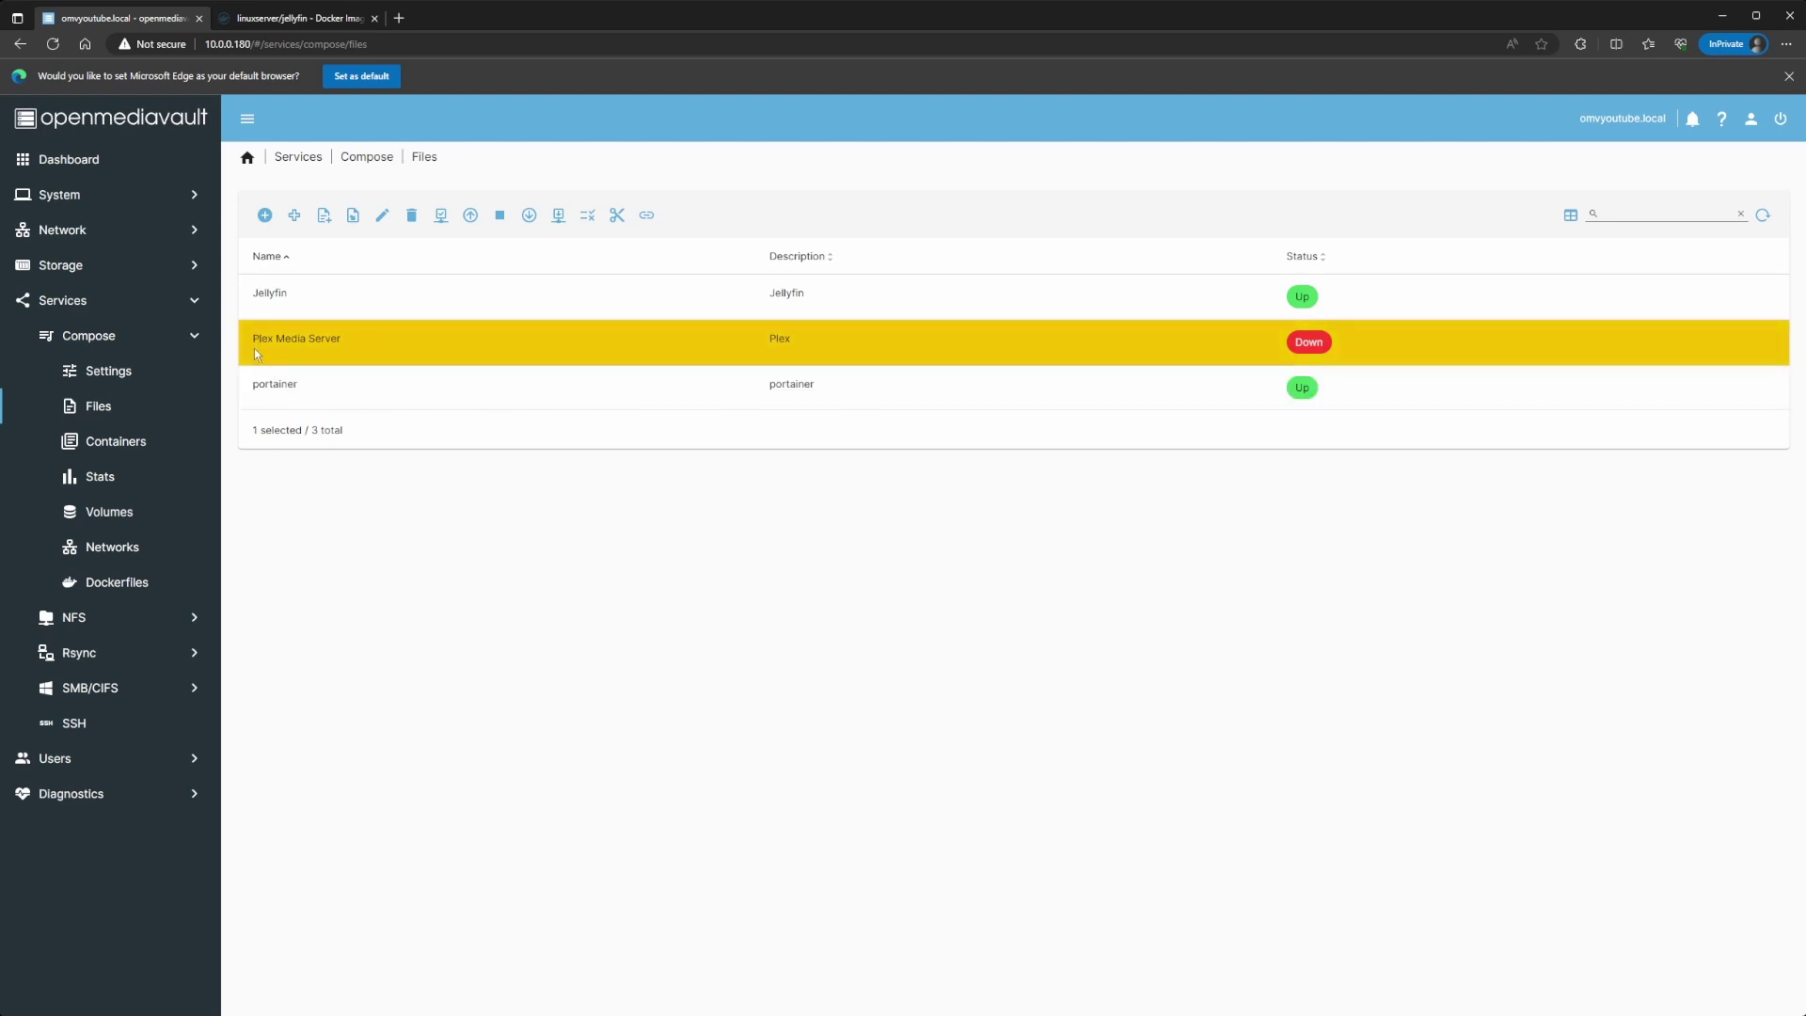
{"action": "left_click", "coordinate": [162, 346]}
{"action": "left_click", "coordinate": [96, 272]}
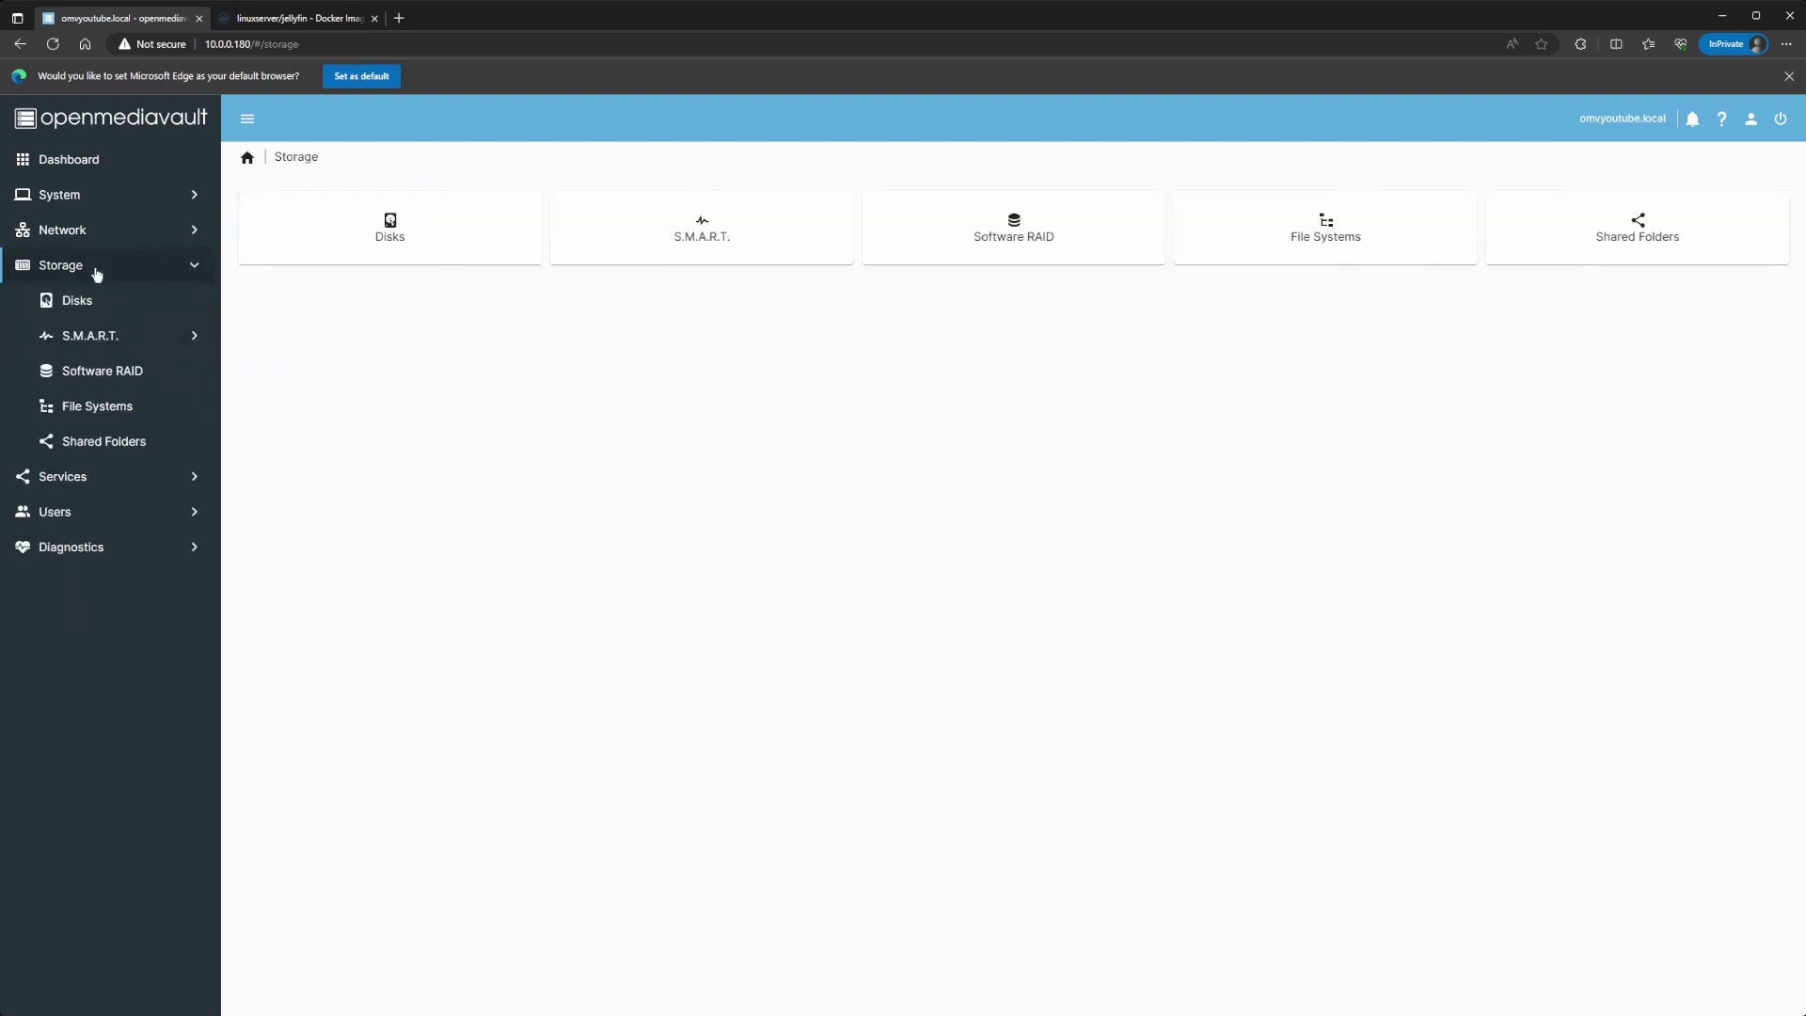
{"action": "left_click", "coordinate": [99, 442]}
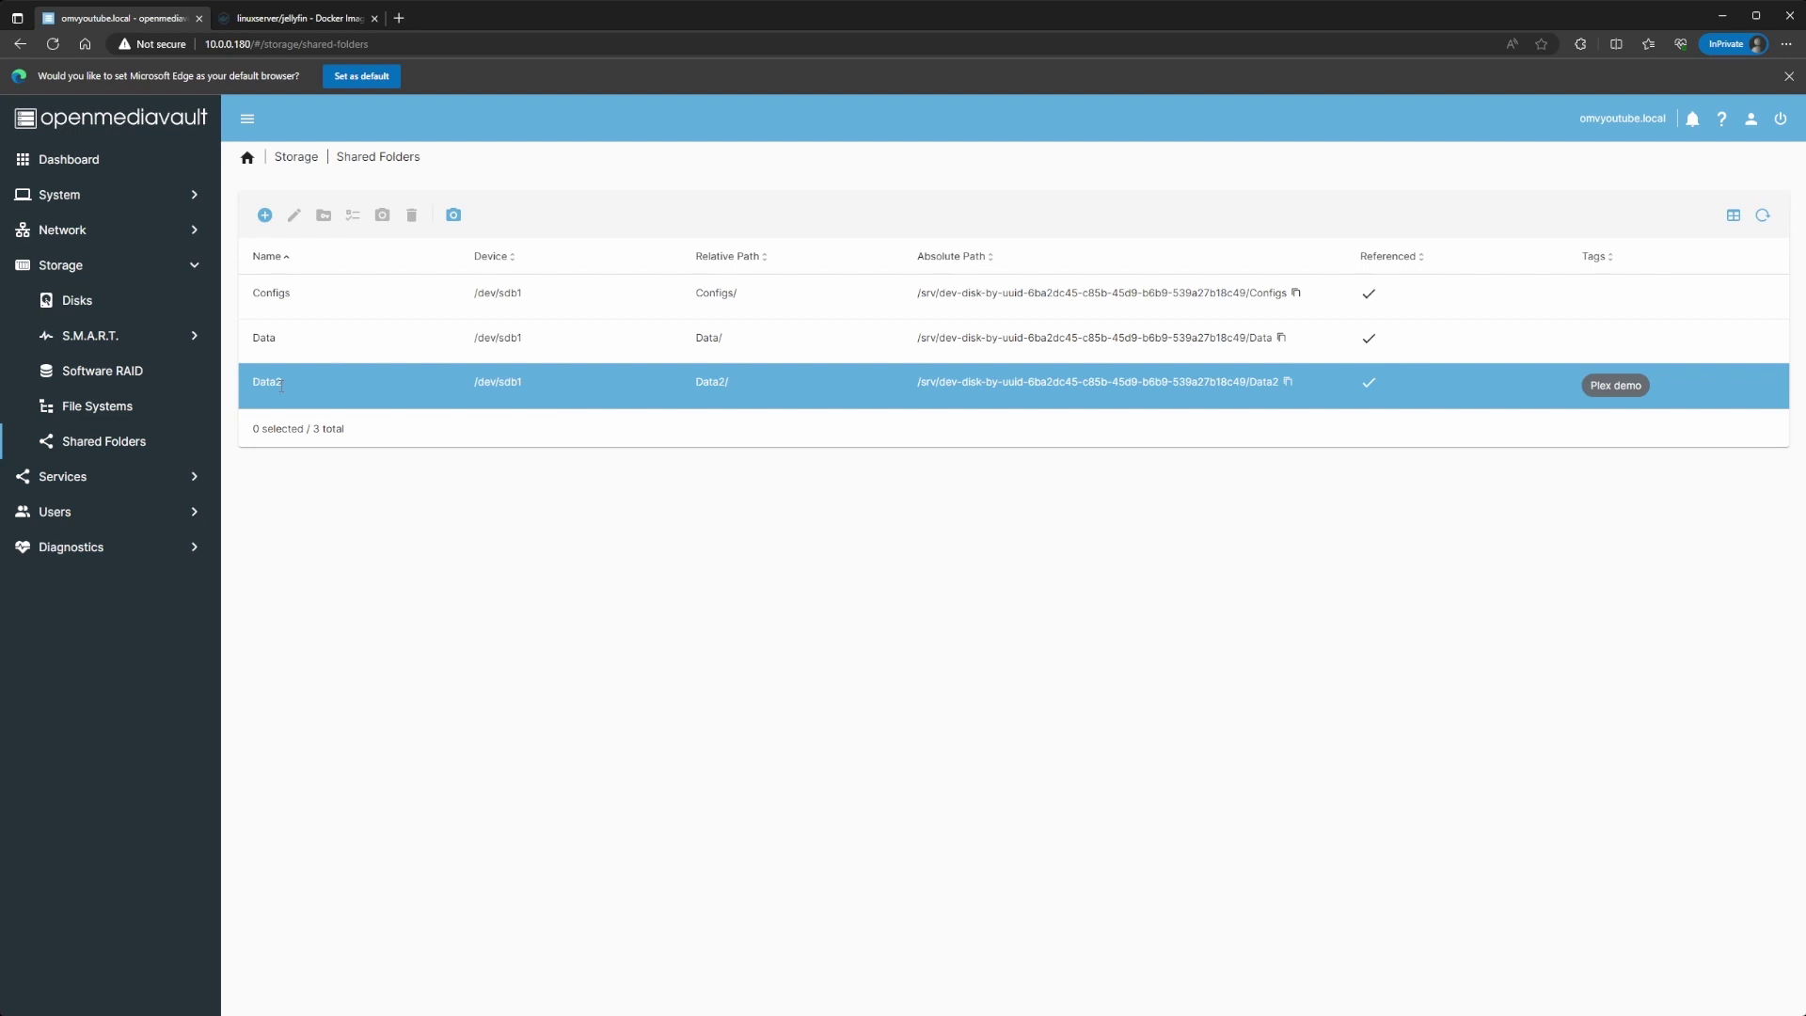
{"action": "left_click", "coordinate": [286, 18]}
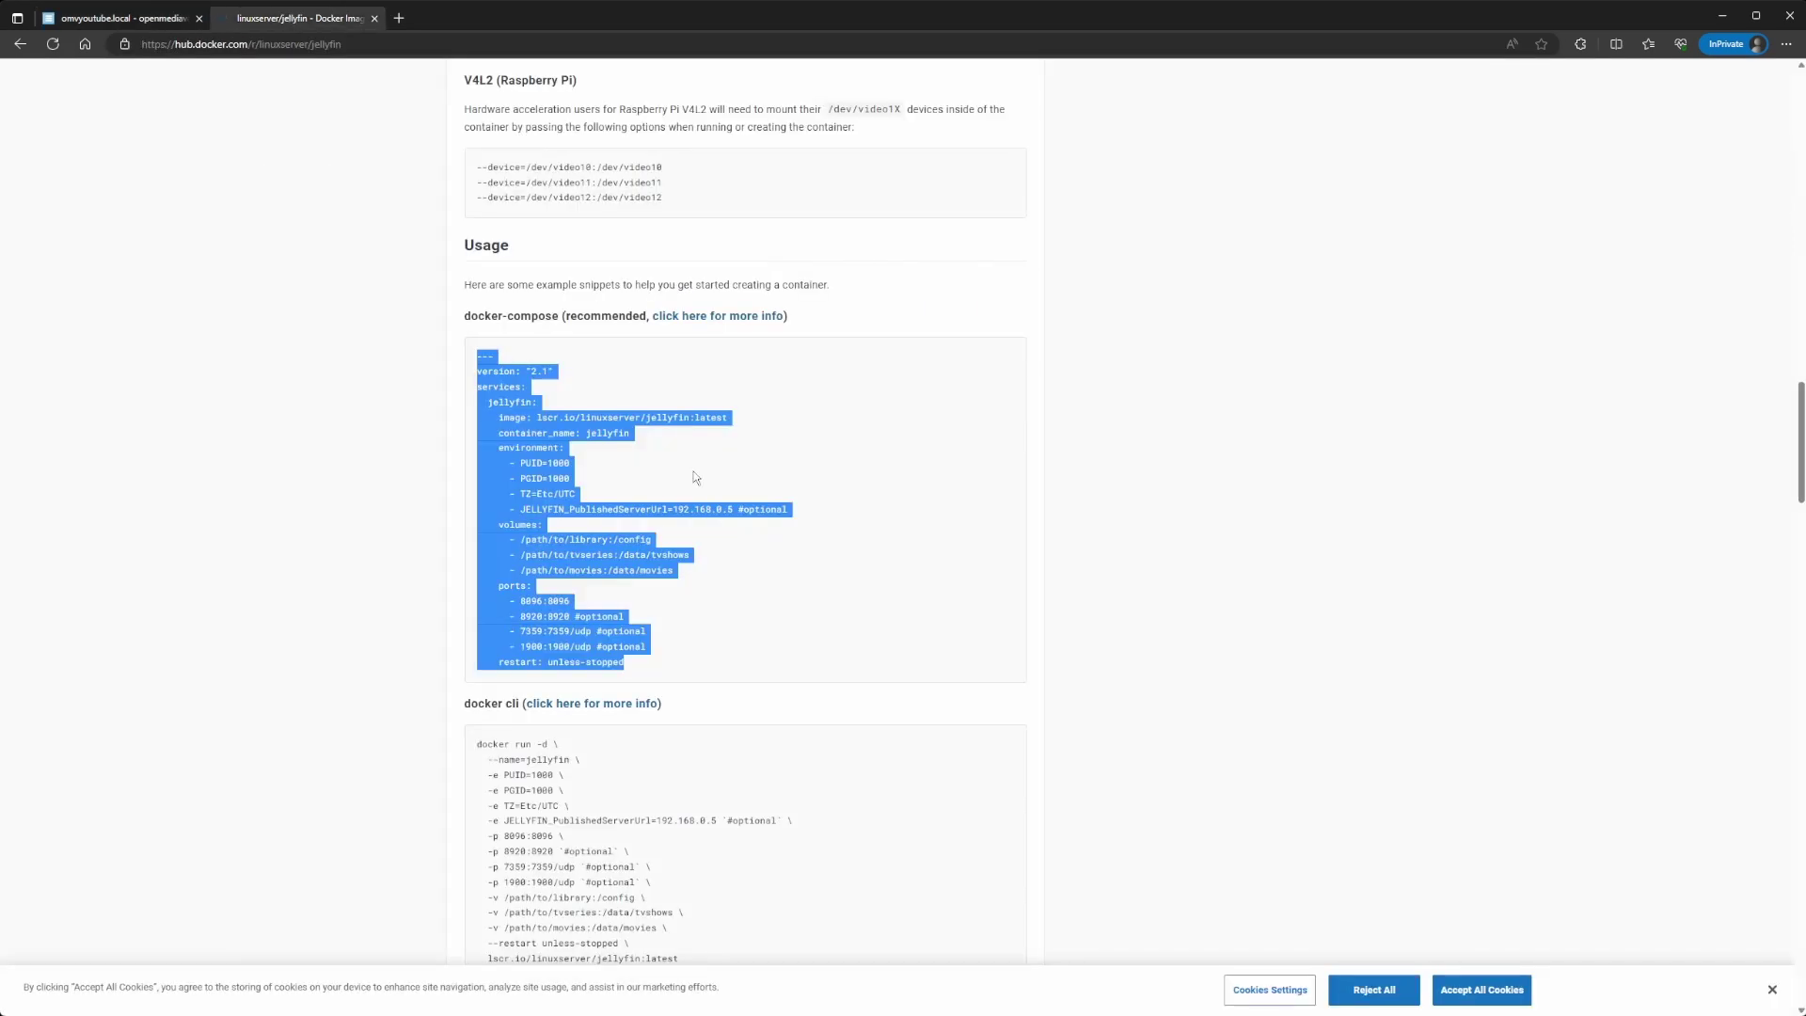
{"action": "scroll", "coordinate": [691, 484], "scroll_direction": "down", "scroll_amount": 2}
{"action": "left_click", "coordinate": [685, 493]}
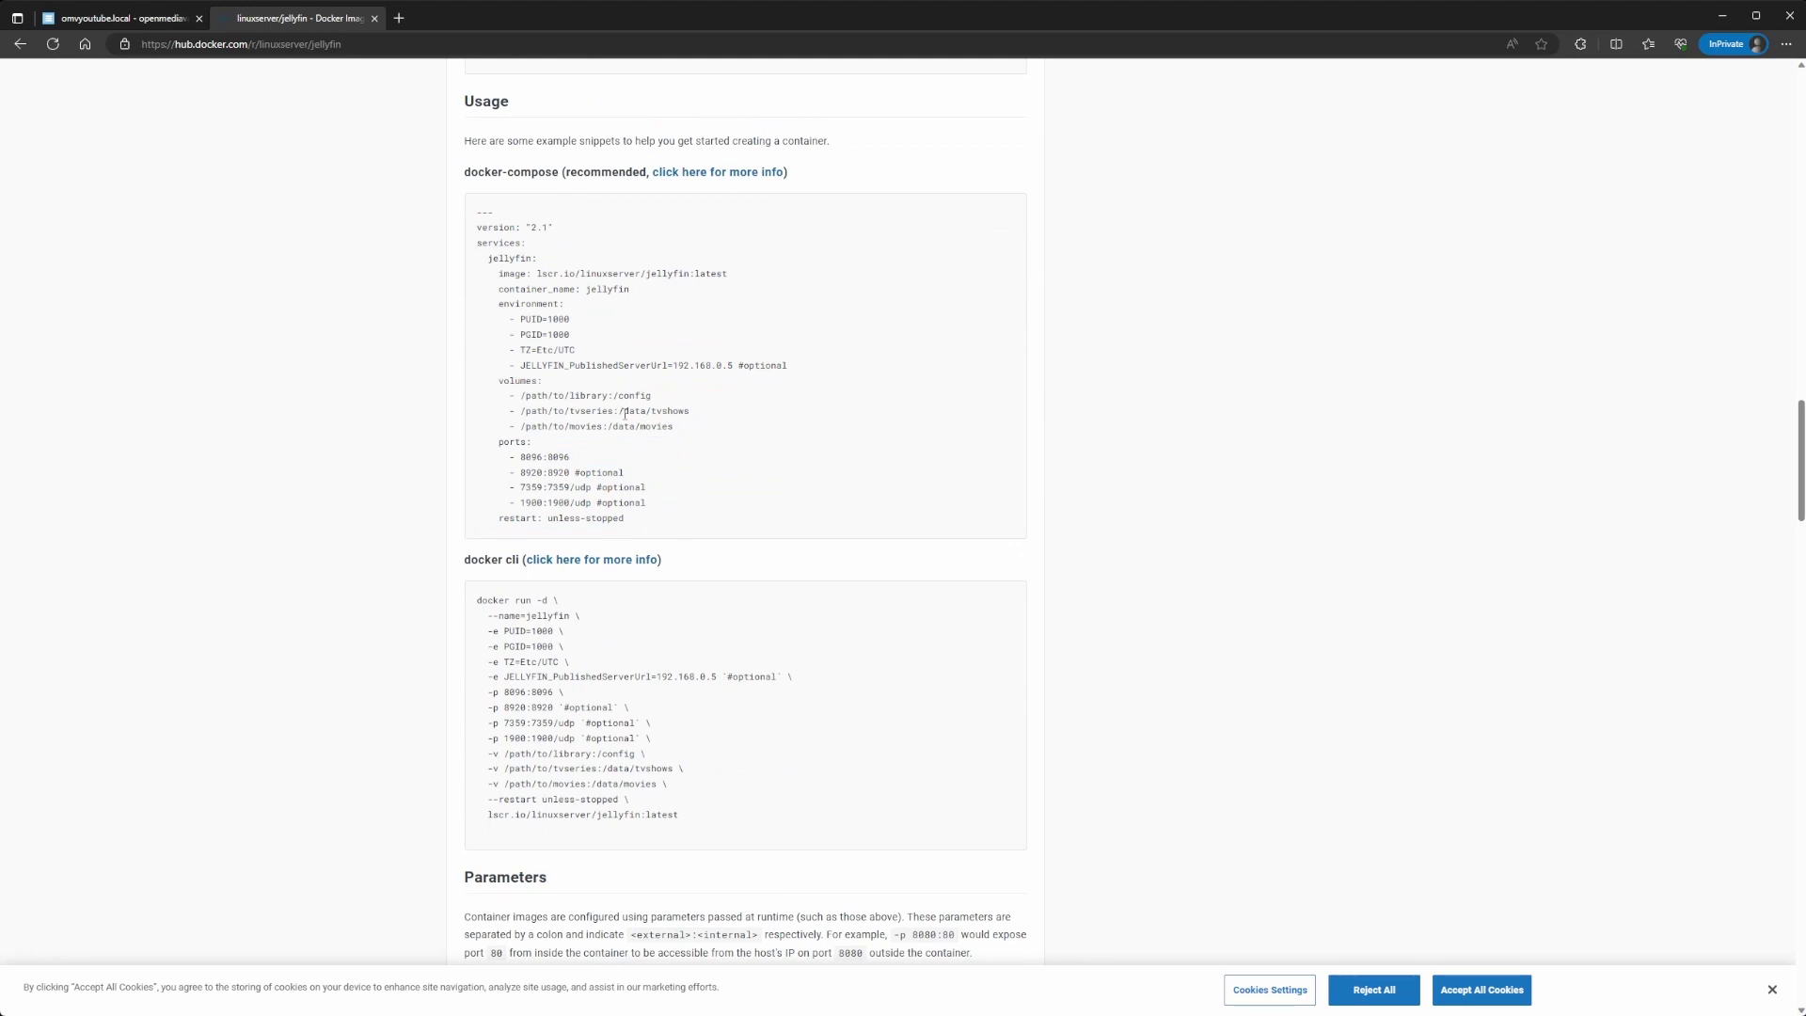
{"action": "left_click_drag", "start_coordinate": [624, 414], "coordinate": [676, 435]}
{"action": "key", "text": "ctrl+Tab"}
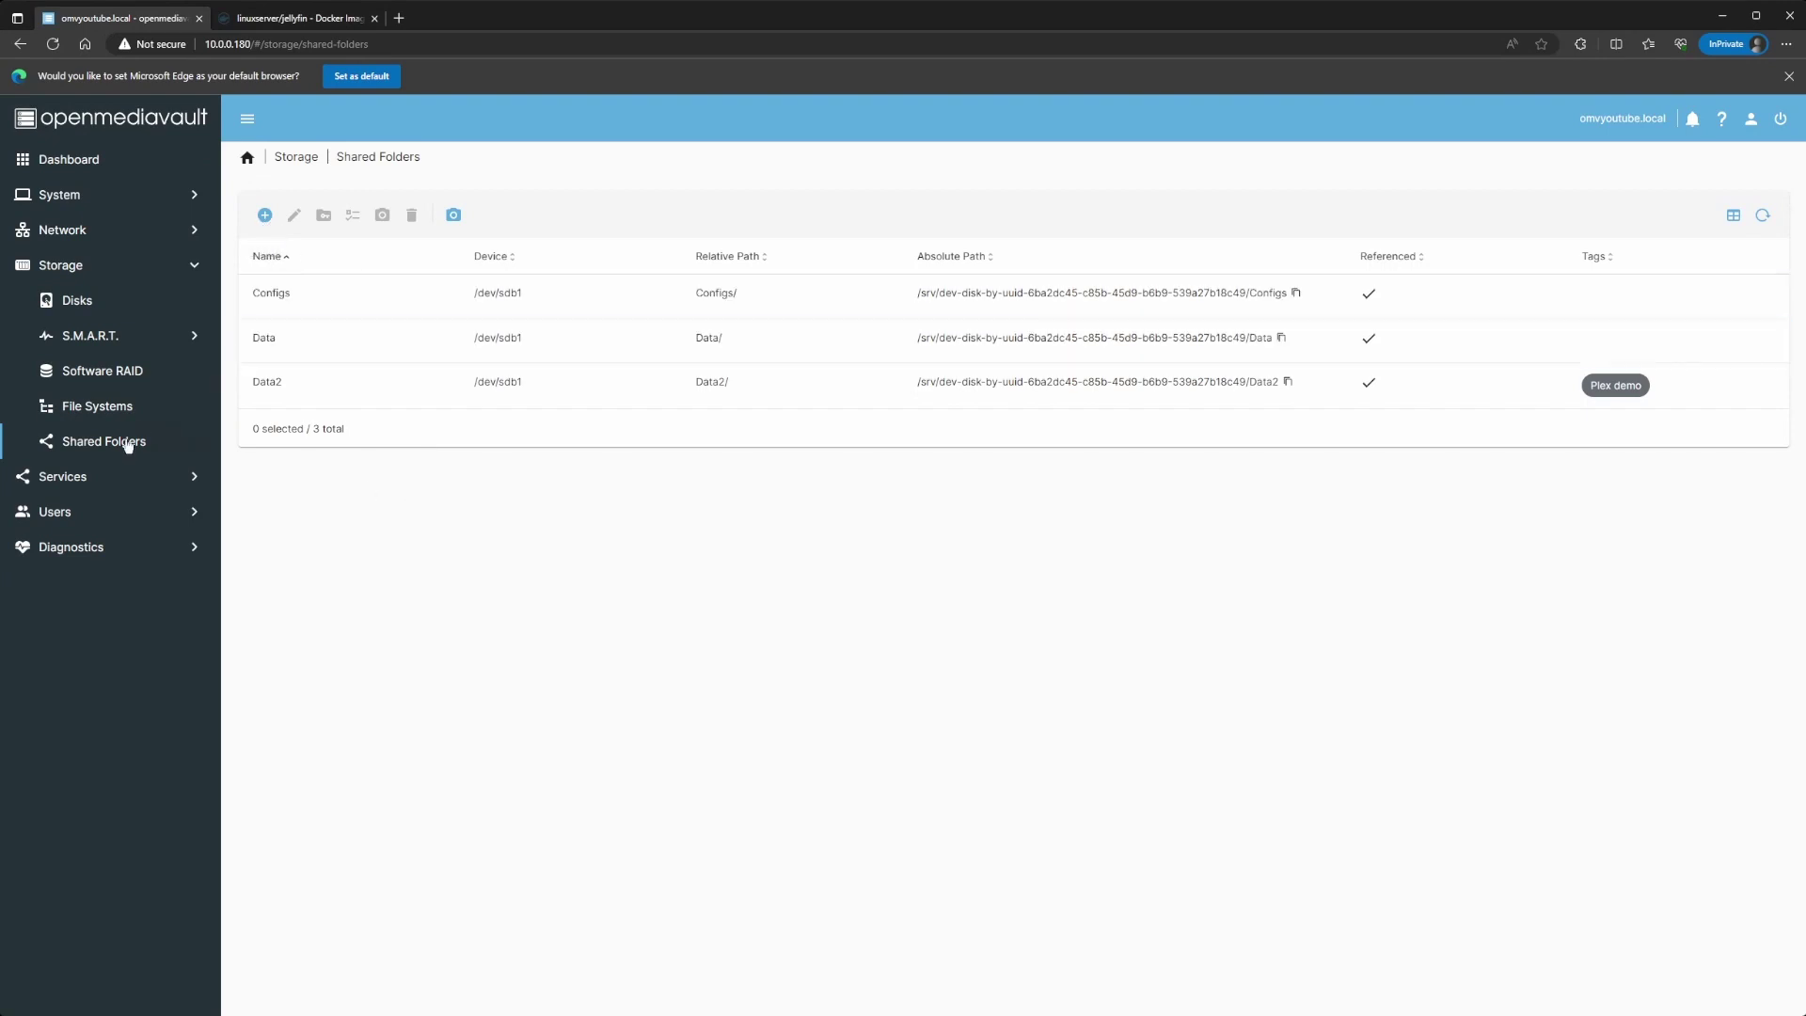
Step: Create a new compose file with Name Jellyfin and Description Jellyfin
{"action": "left_click", "coordinate": [70, 476]}
{"action": "left_click", "coordinate": [84, 340]}
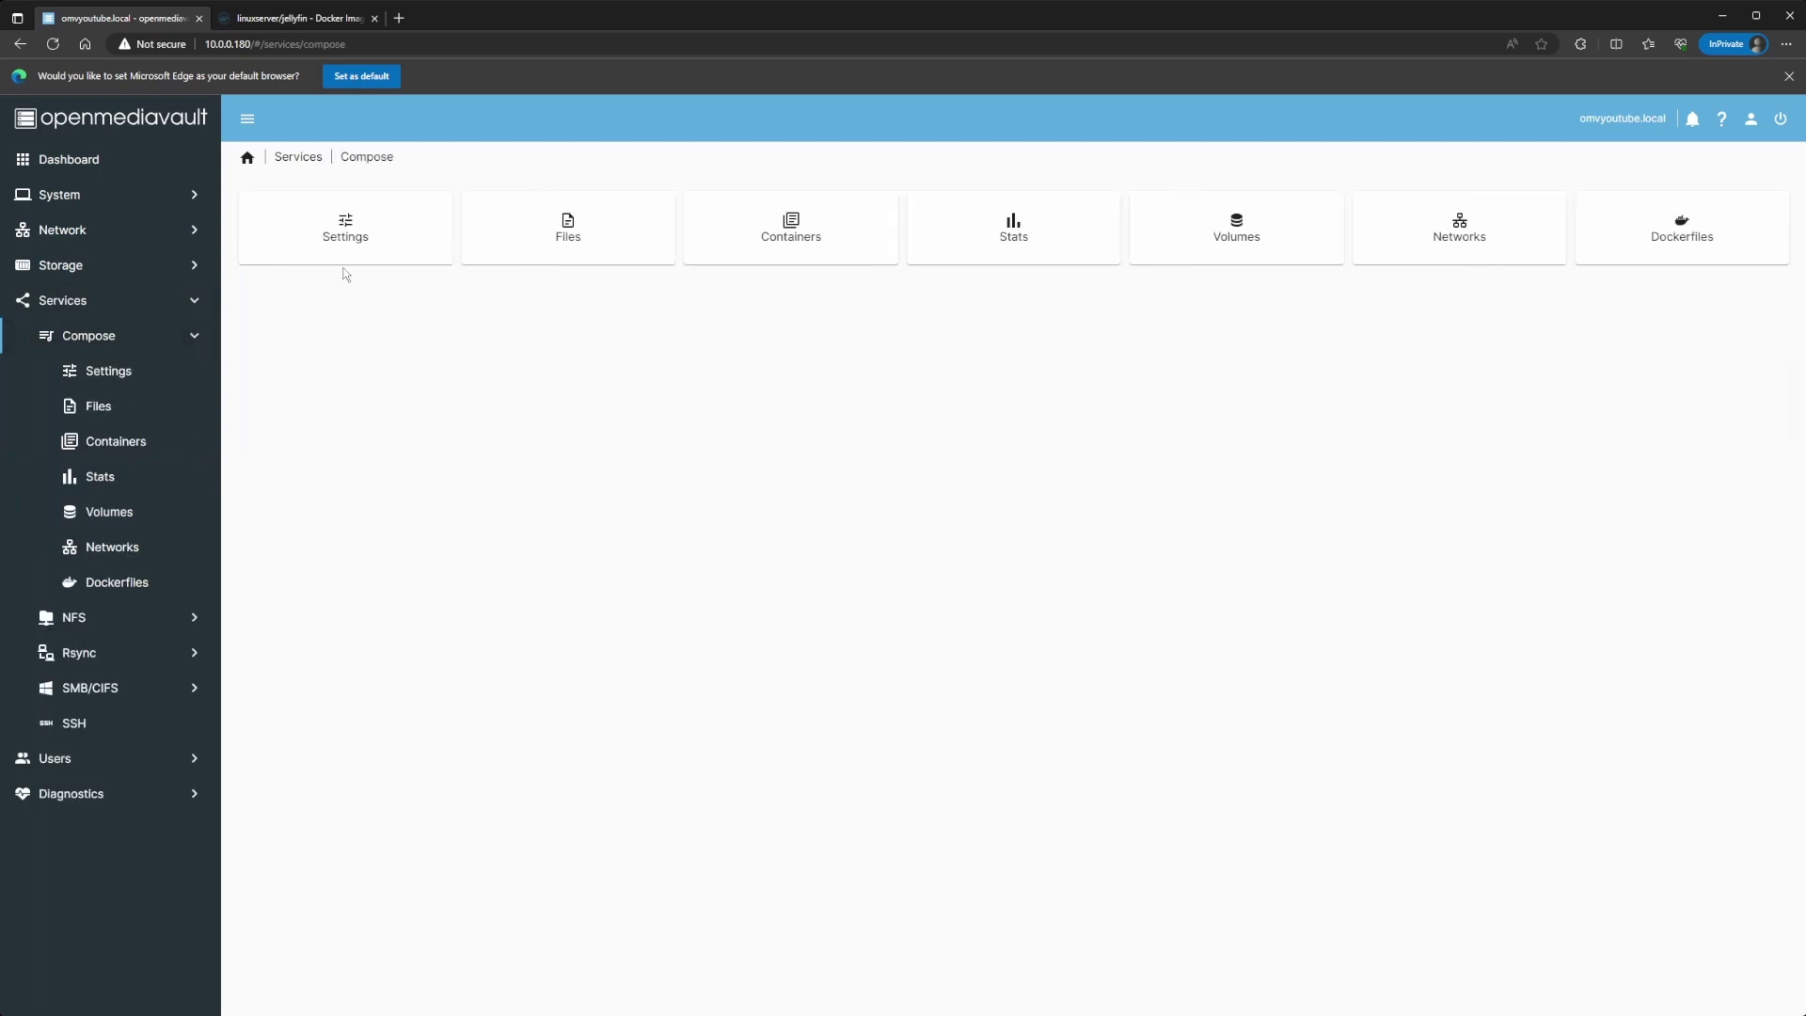
{"action": "left_click", "coordinate": [544, 245]}
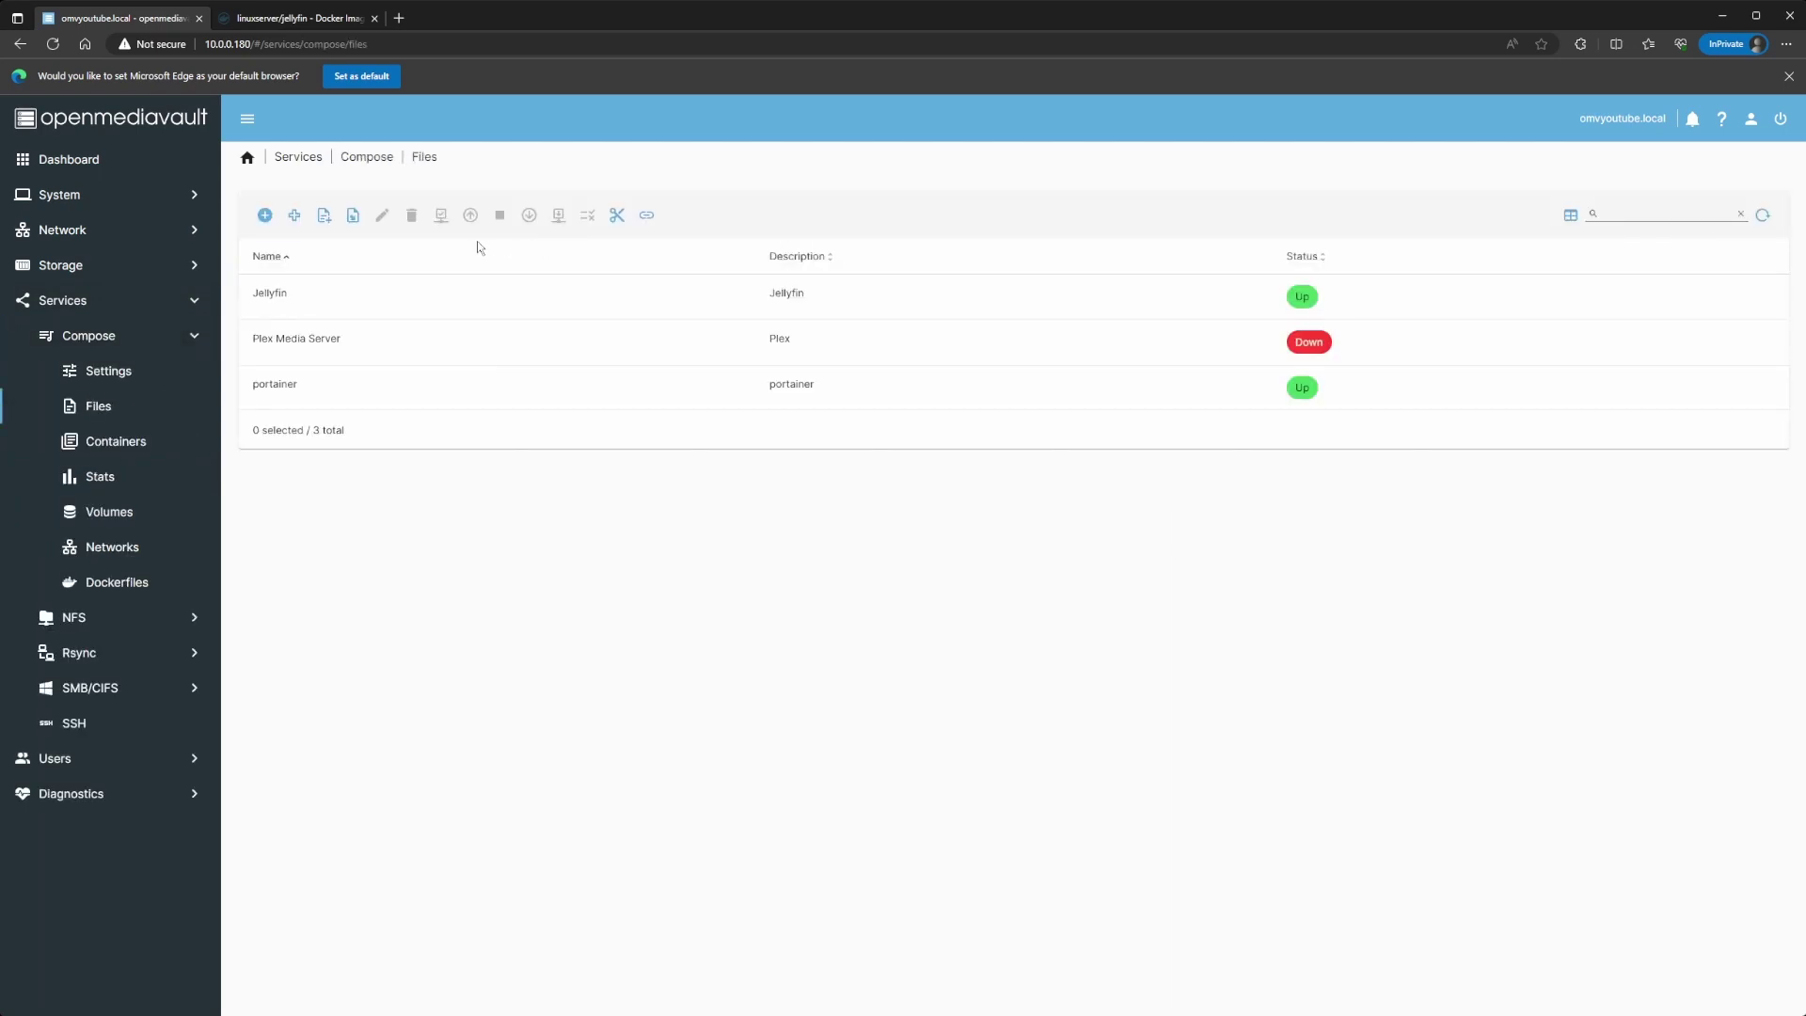
{"action": "left_click", "coordinate": [264, 215]}
{"action": "left_click", "coordinate": [290, 222]}
{"action": "type", "text": "Jellyfin"}
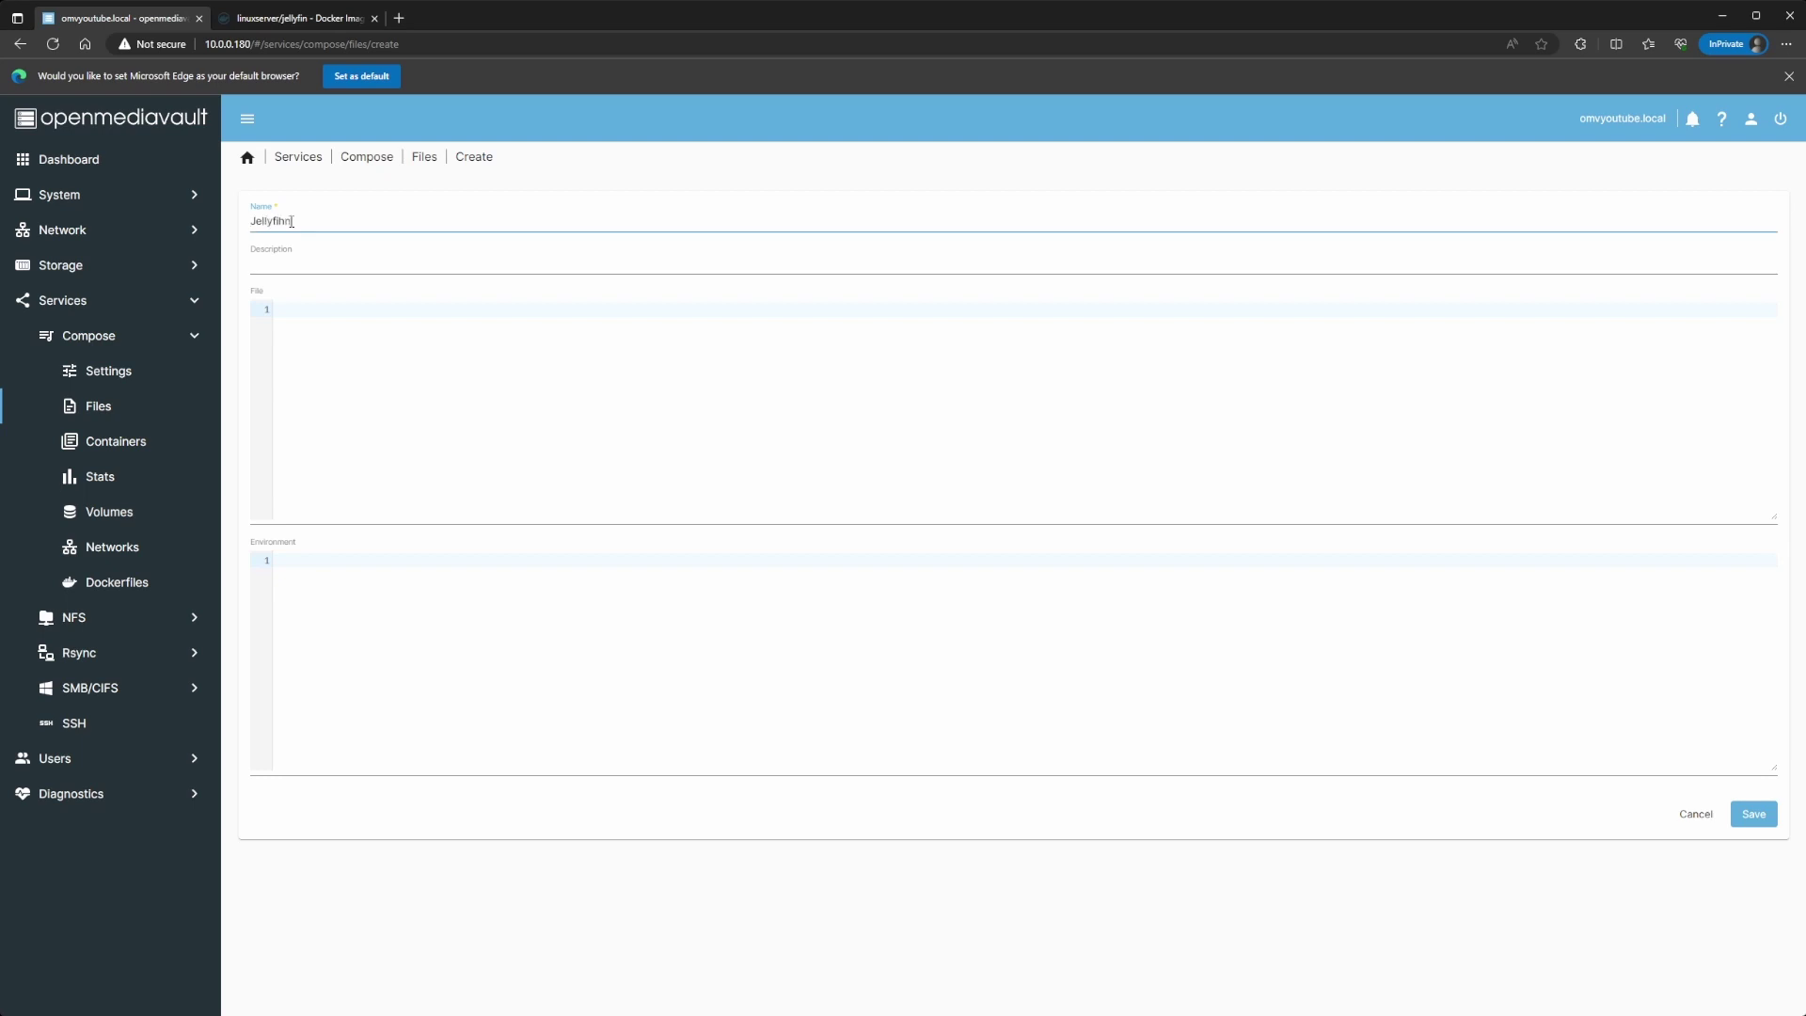
{"action": "key", "text": "Tab"}
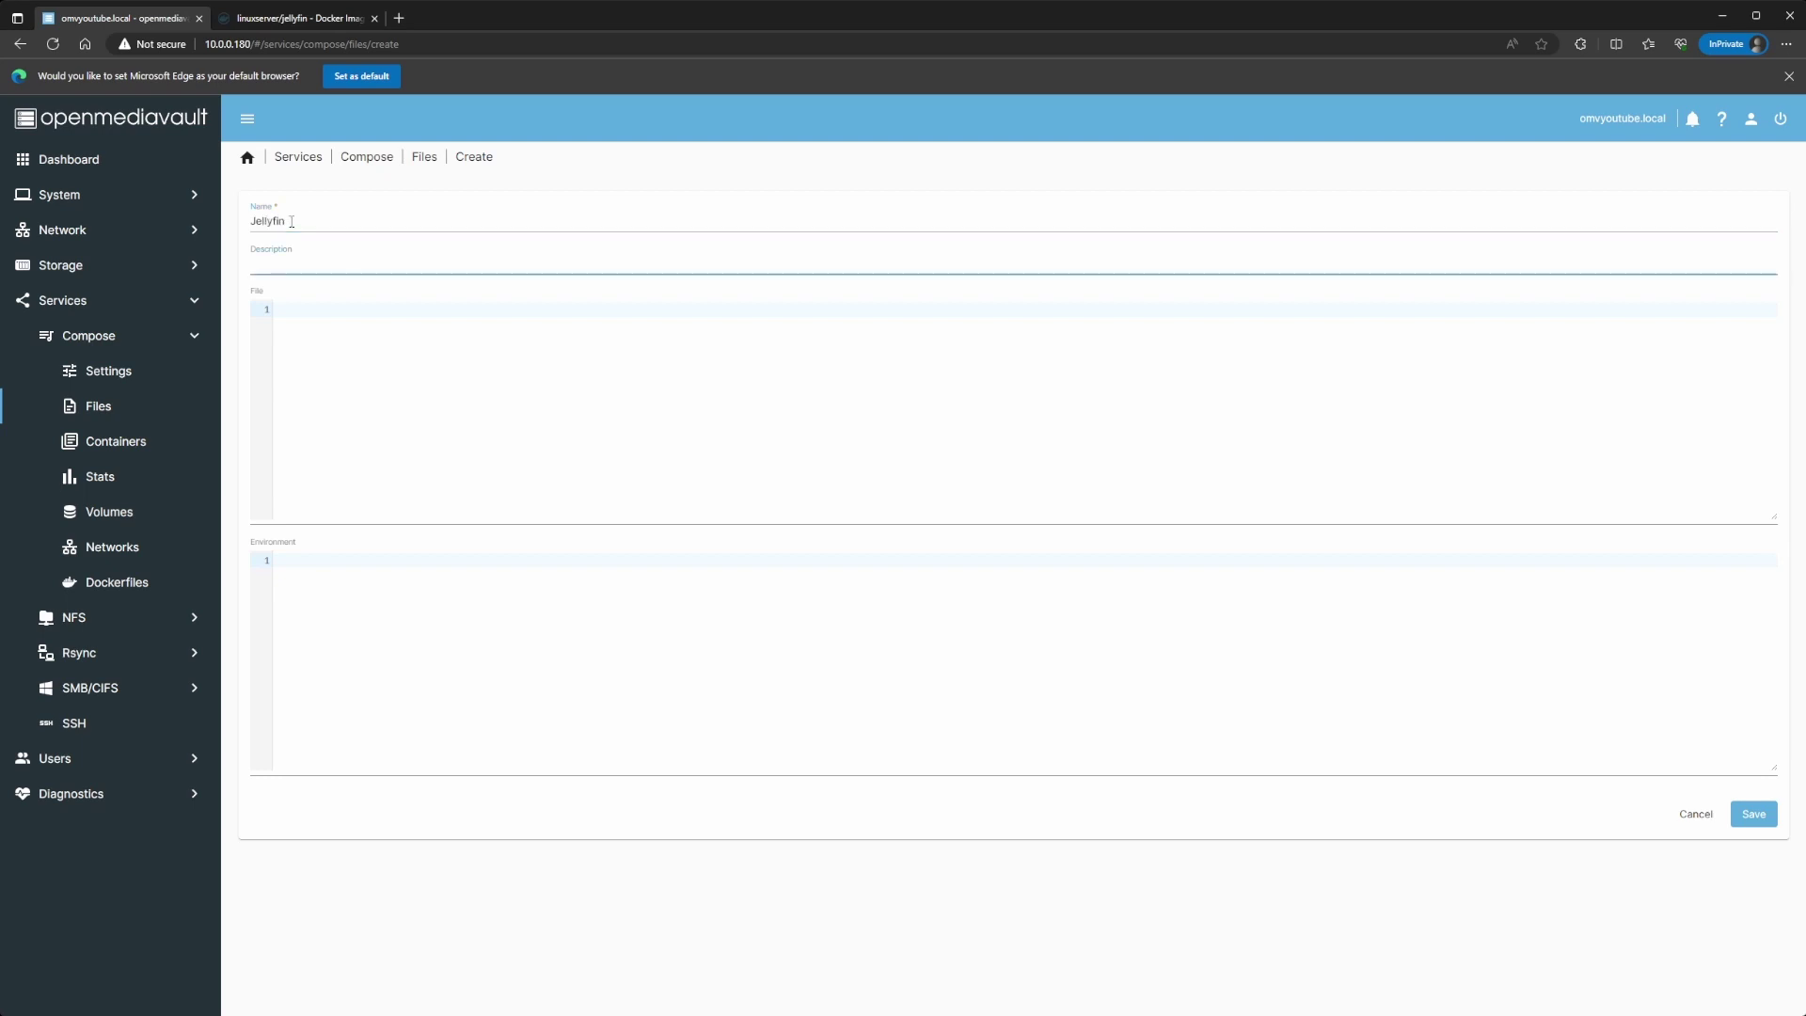
{"action": "type", "text": "Jellyqin"}
{"action": "key", "text": "BackSpace"}
{"action": "key", "text": "BackSpace"}
{"action": "type", "text": "fin"}
Step: Paste the Jellyfin compose YAML into the file editor and go to the PGID value
{"action": "left_click", "coordinate": [306, 312]}
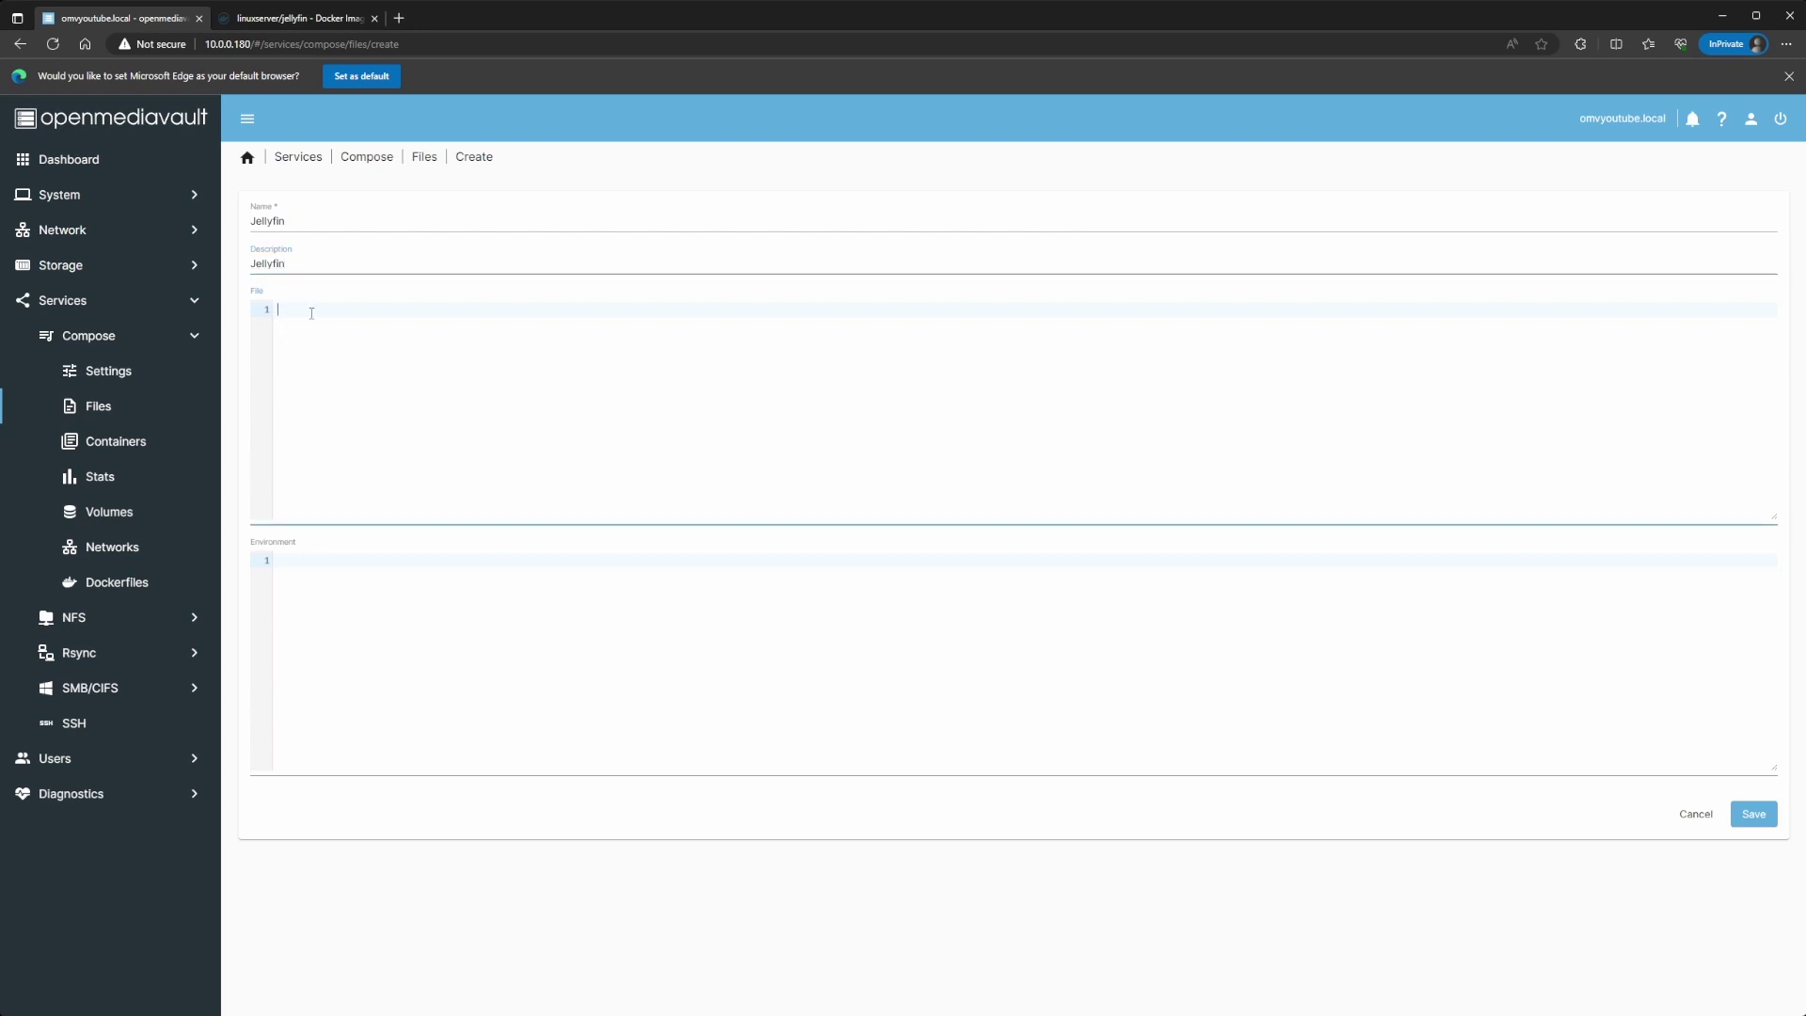
{"action": "type", "text": "environment:       - PUID=1000       - PGID=1000       - TZ=Etc/UTC       - JELLYFIN_PublishedServerUrl=192.168.0.5 #optional     volumes:       - /path/to/library:/config       - /path/to/tvseries:/data/tvshows       - /path/to/movies:/data/movies     ports:       - 8096:8096       - 8920:8920 #optional       - 7359:7359/udp #optional       - 1900:1900/udp #optional     restart: unless-stopped"}
{"action": "scroll", "coordinate": [454, 425], "scroll_direction": "up", "scroll_amount": 1}
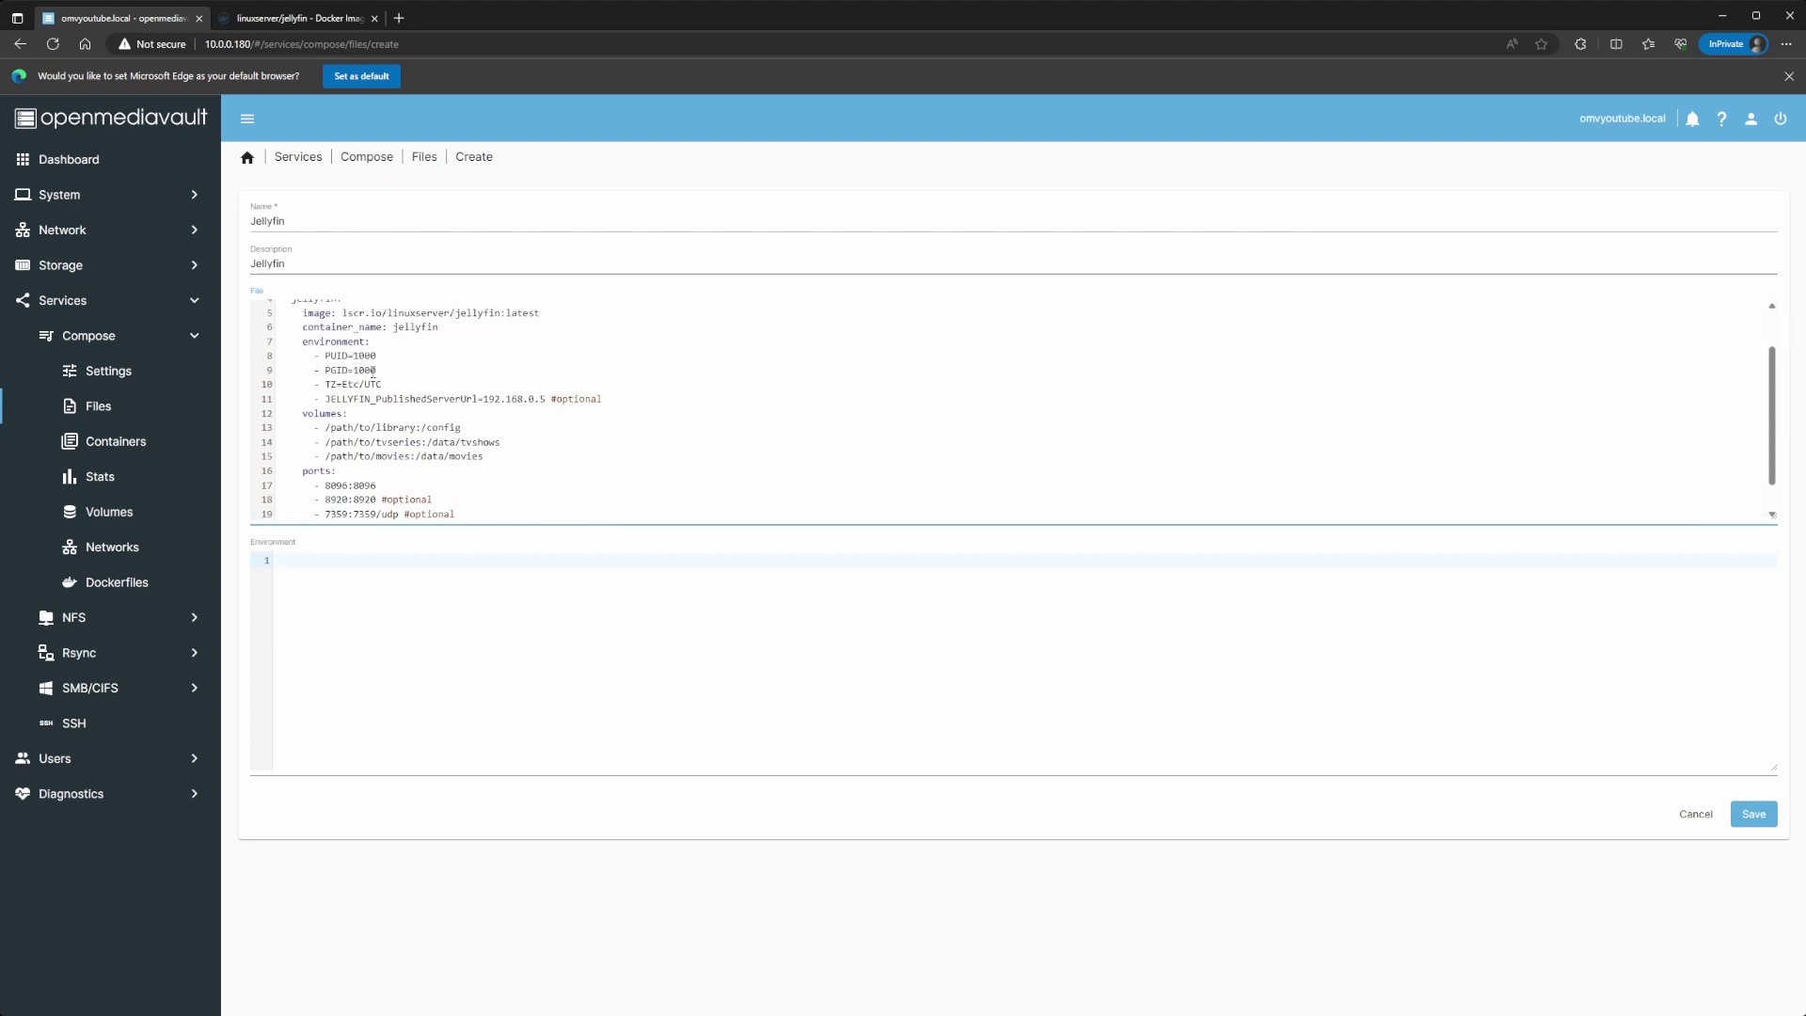
{"action": "left_click", "coordinate": [374, 371]}
Step: Over SSH, run id appuser and id root, confirming appuser is uid 1000, gid 100
{"action": "key", "text": "alt+Tab"}
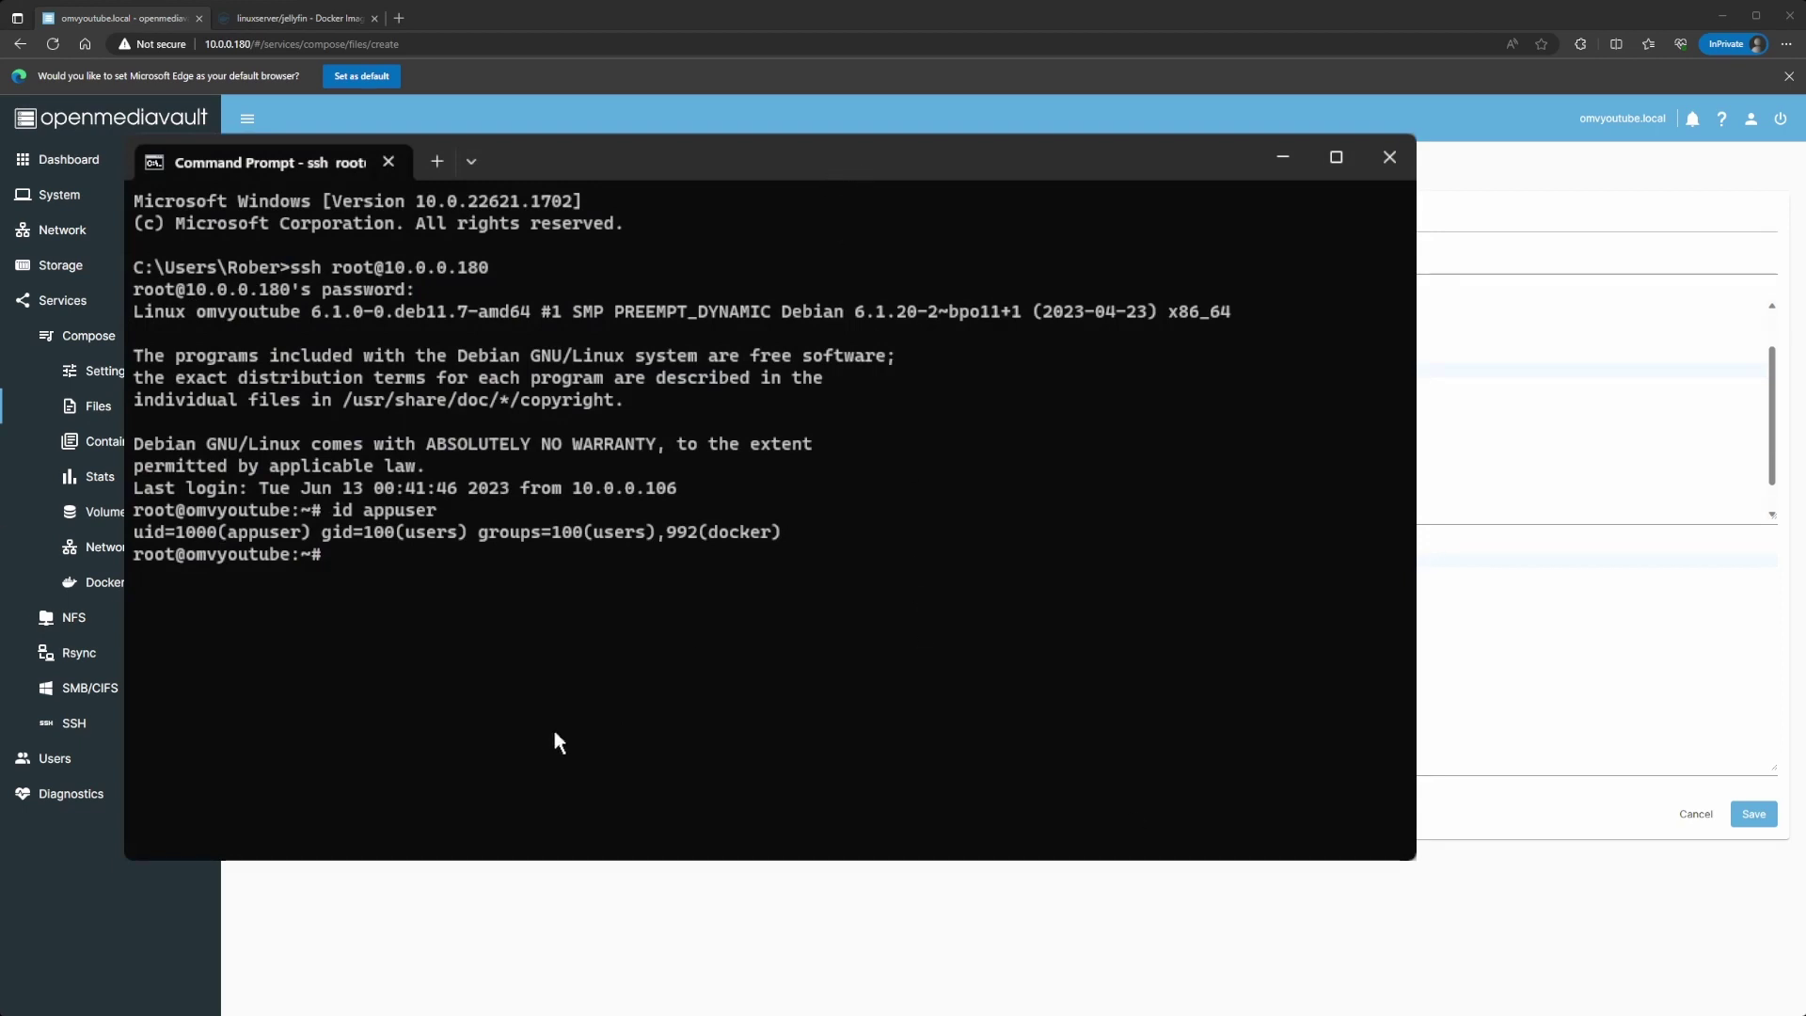
{"action": "type", "text": "id "}
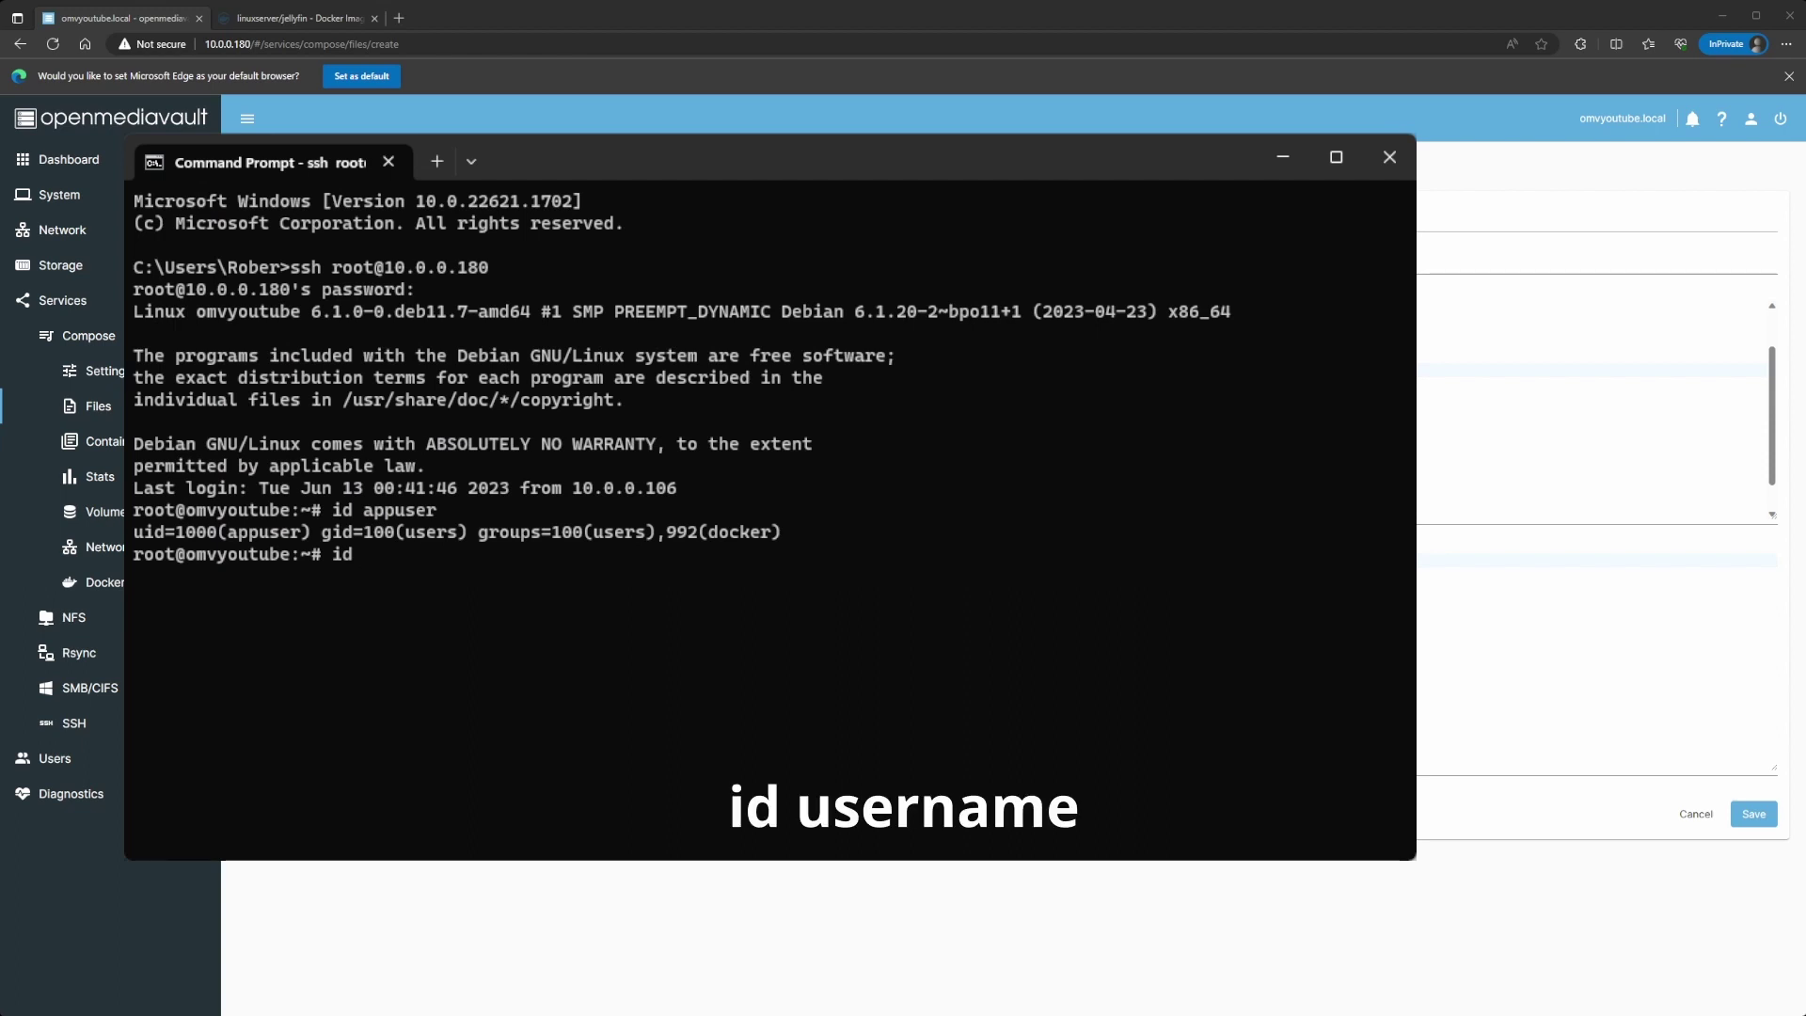
{"action": "type", "text": "appuser"}
{"action": "key", "text": "Return"}
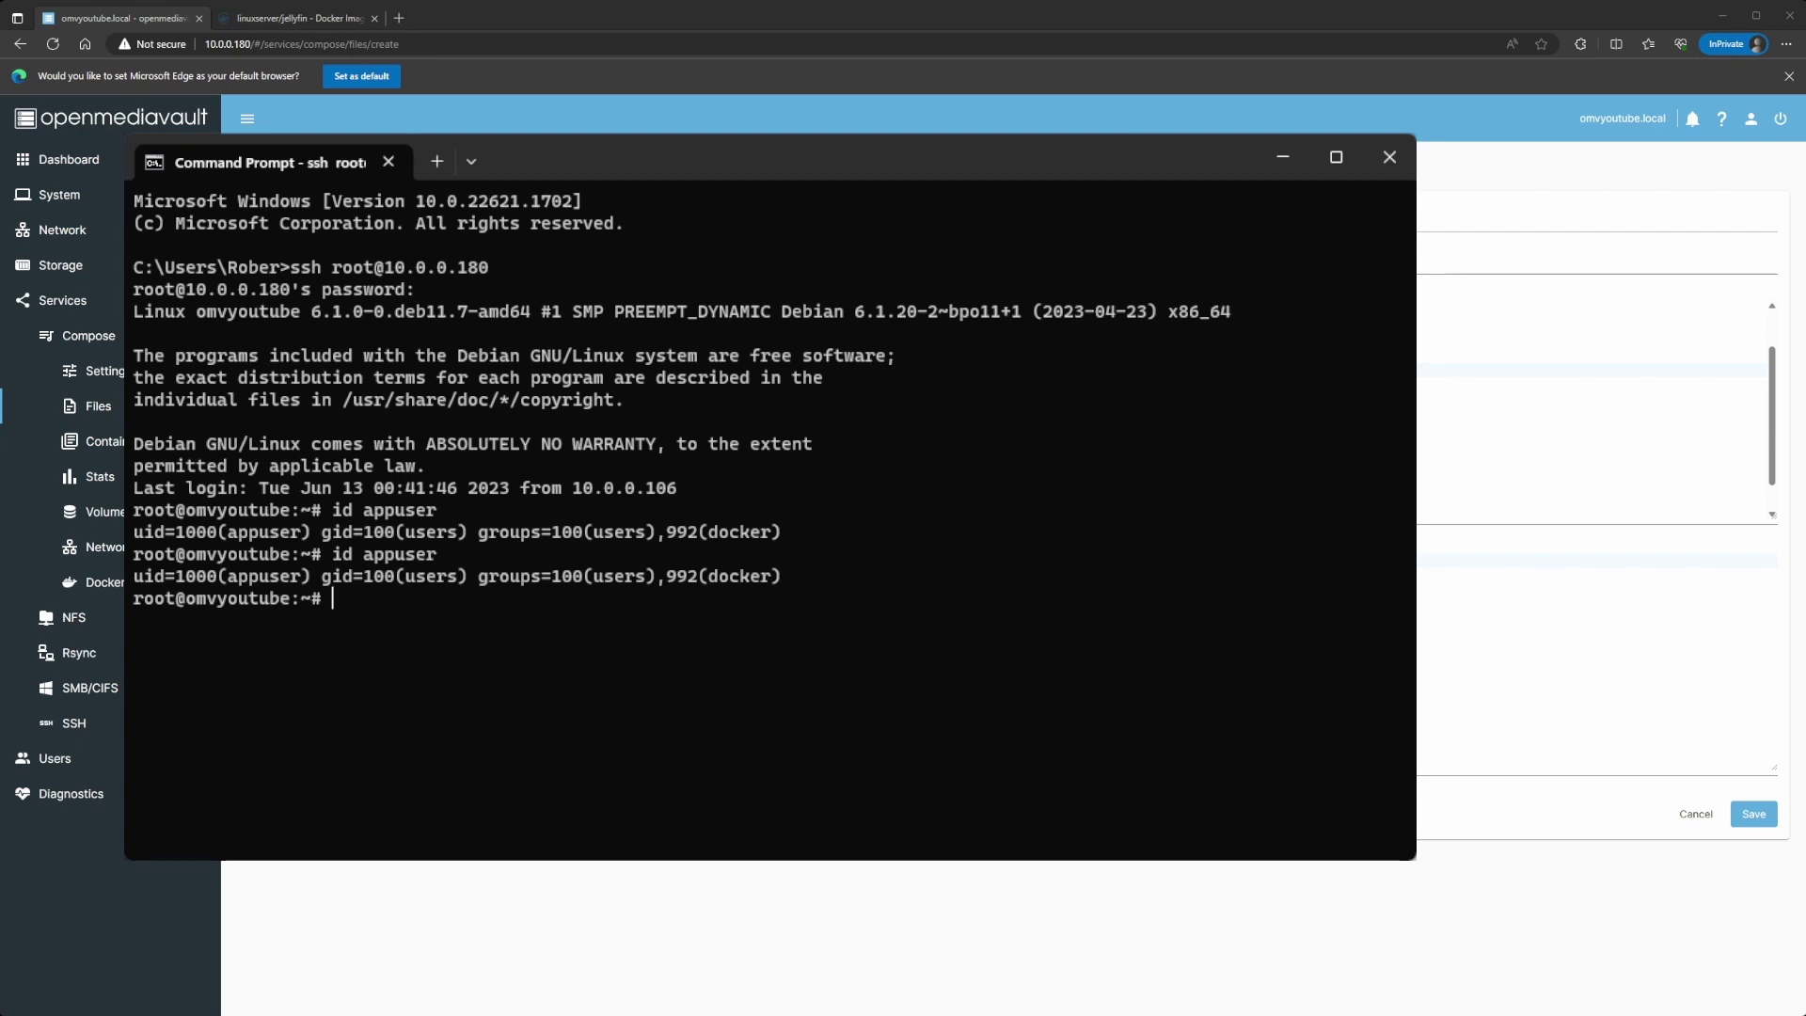
{"action": "type", "text": "id "}
{"action": "type", "text": "root"}
{"action": "key", "text": "Return"}
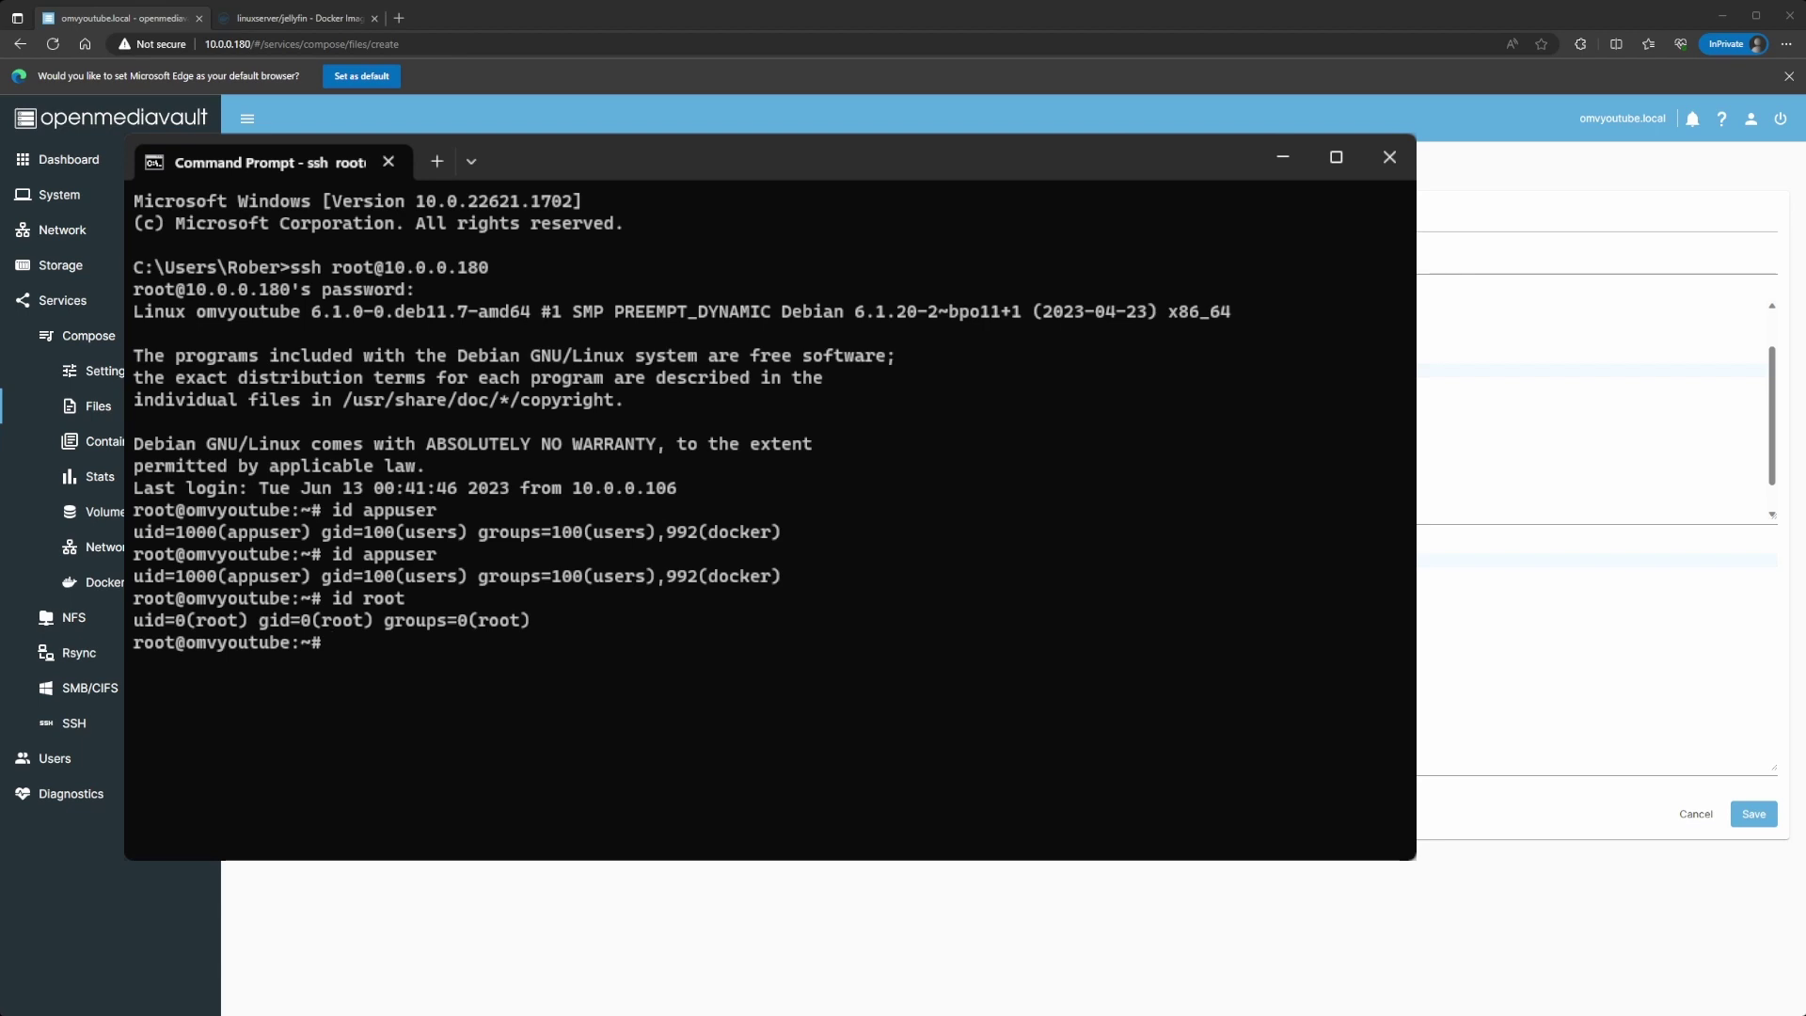
Step: Review the Jellyfin draft's /path/to/library and /data/tvshows volume paths and the optional port lines
{"action": "key", "text": "super+Down"}
{"action": "left_click", "coordinate": [405, 475]}
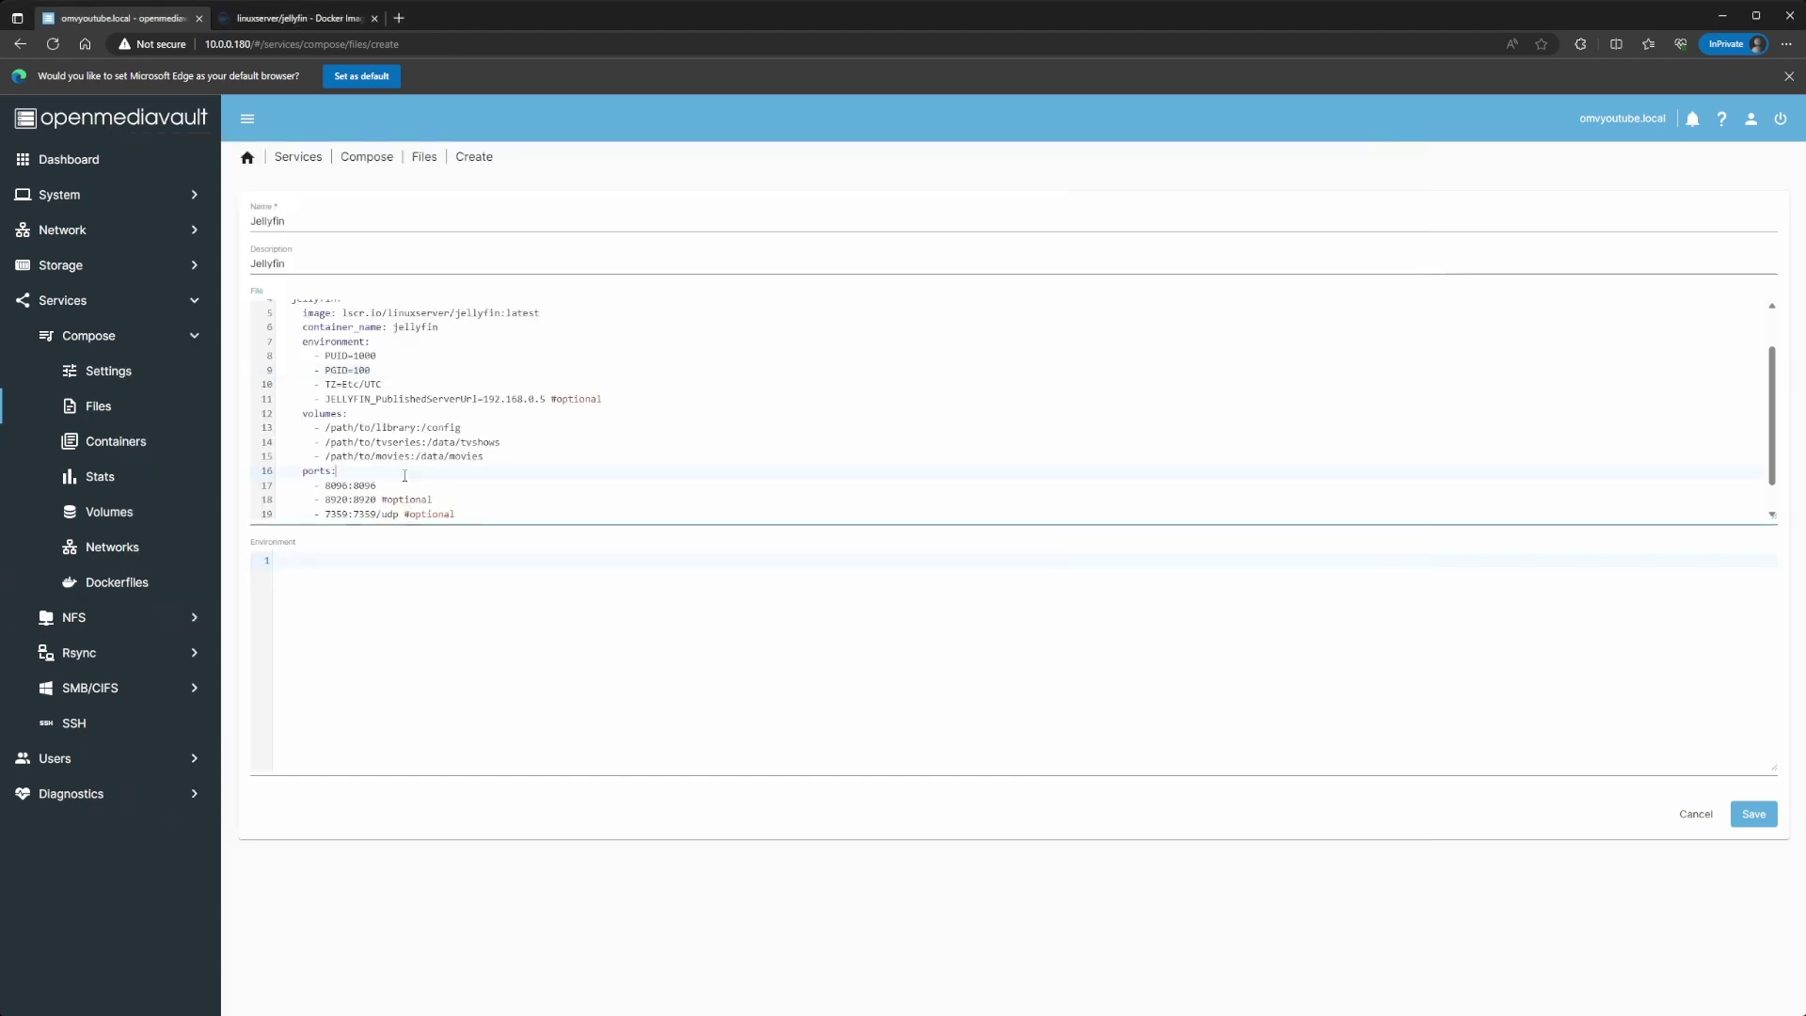
{"action": "left_click_drag", "start_coordinate": [322, 428], "coordinate": [415, 428]}
{"action": "left_click", "coordinate": [407, 438]}
{"action": "left_click_drag", "start_coordinate": [415, 428], "coordinate": [326, 428]}
{"action": "left_click", "coordinate": [453, 418]}
{"action": "left_click_drag", "start_coordinate": [422, 430], "coordinate": [503, 443]}
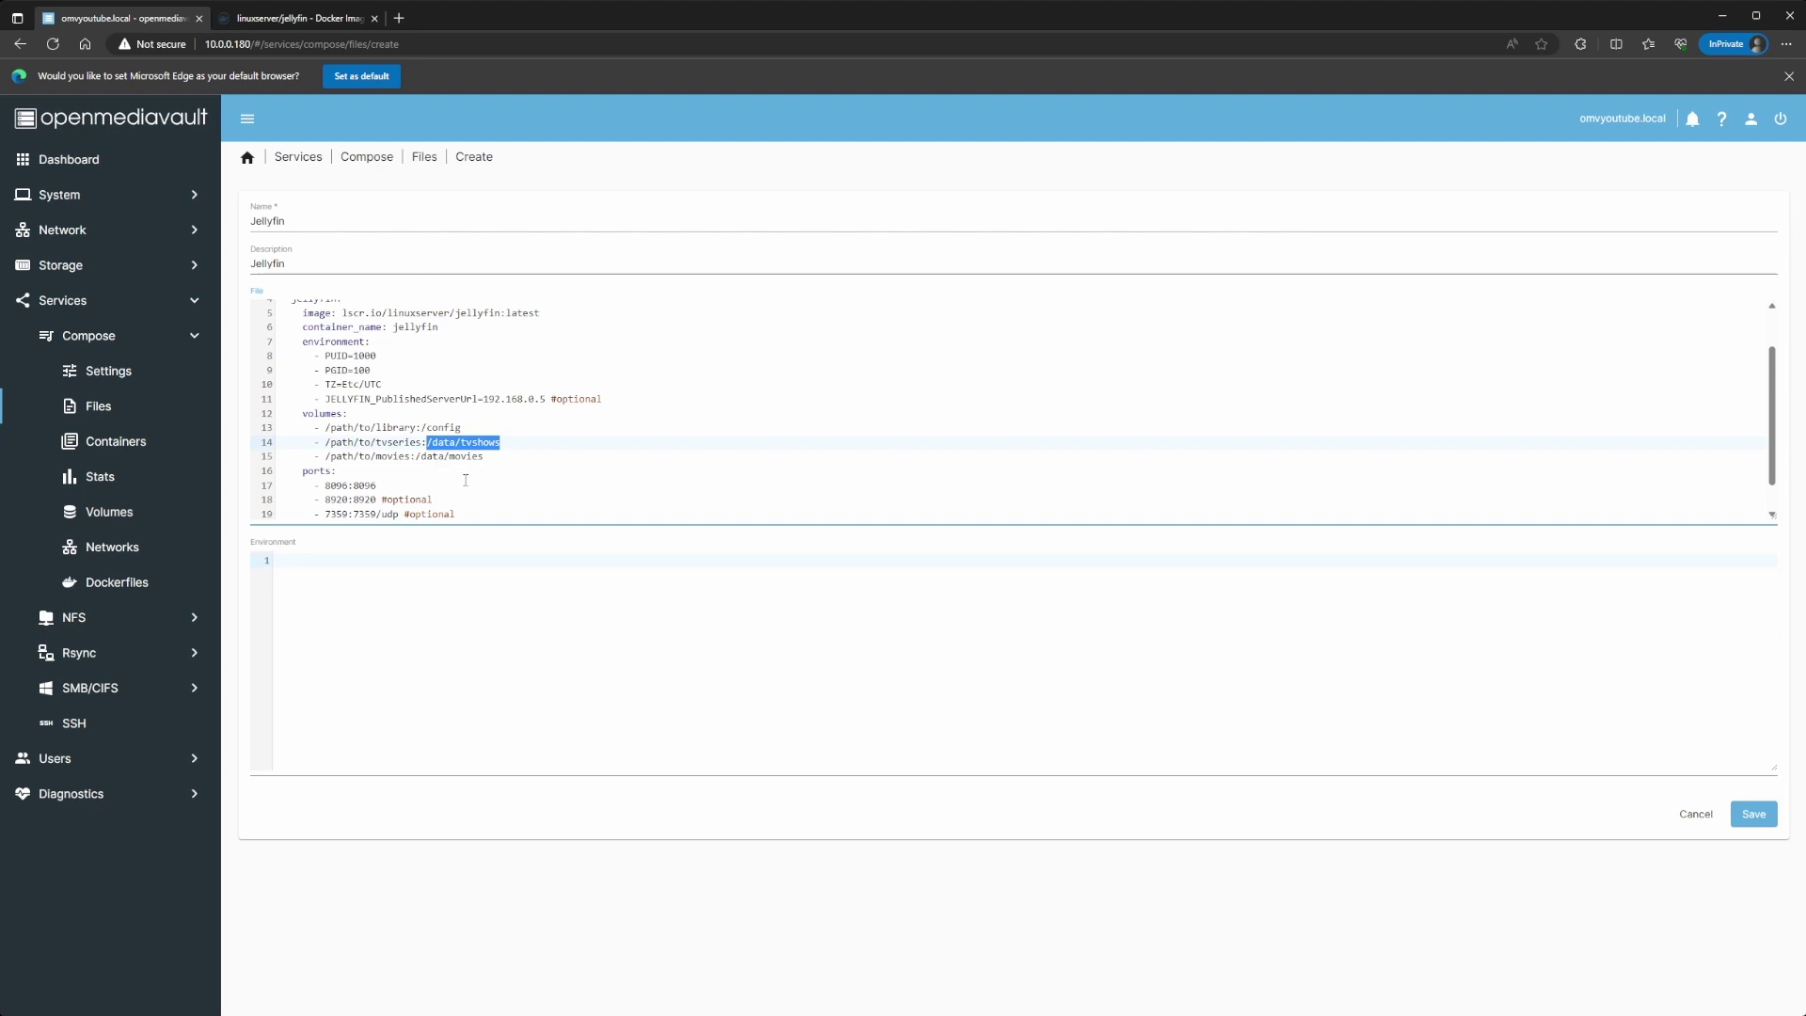
{"action": "scroll", "coordinate": [465, 480], "scroll_direction": "down", "scroll_amount": 1}
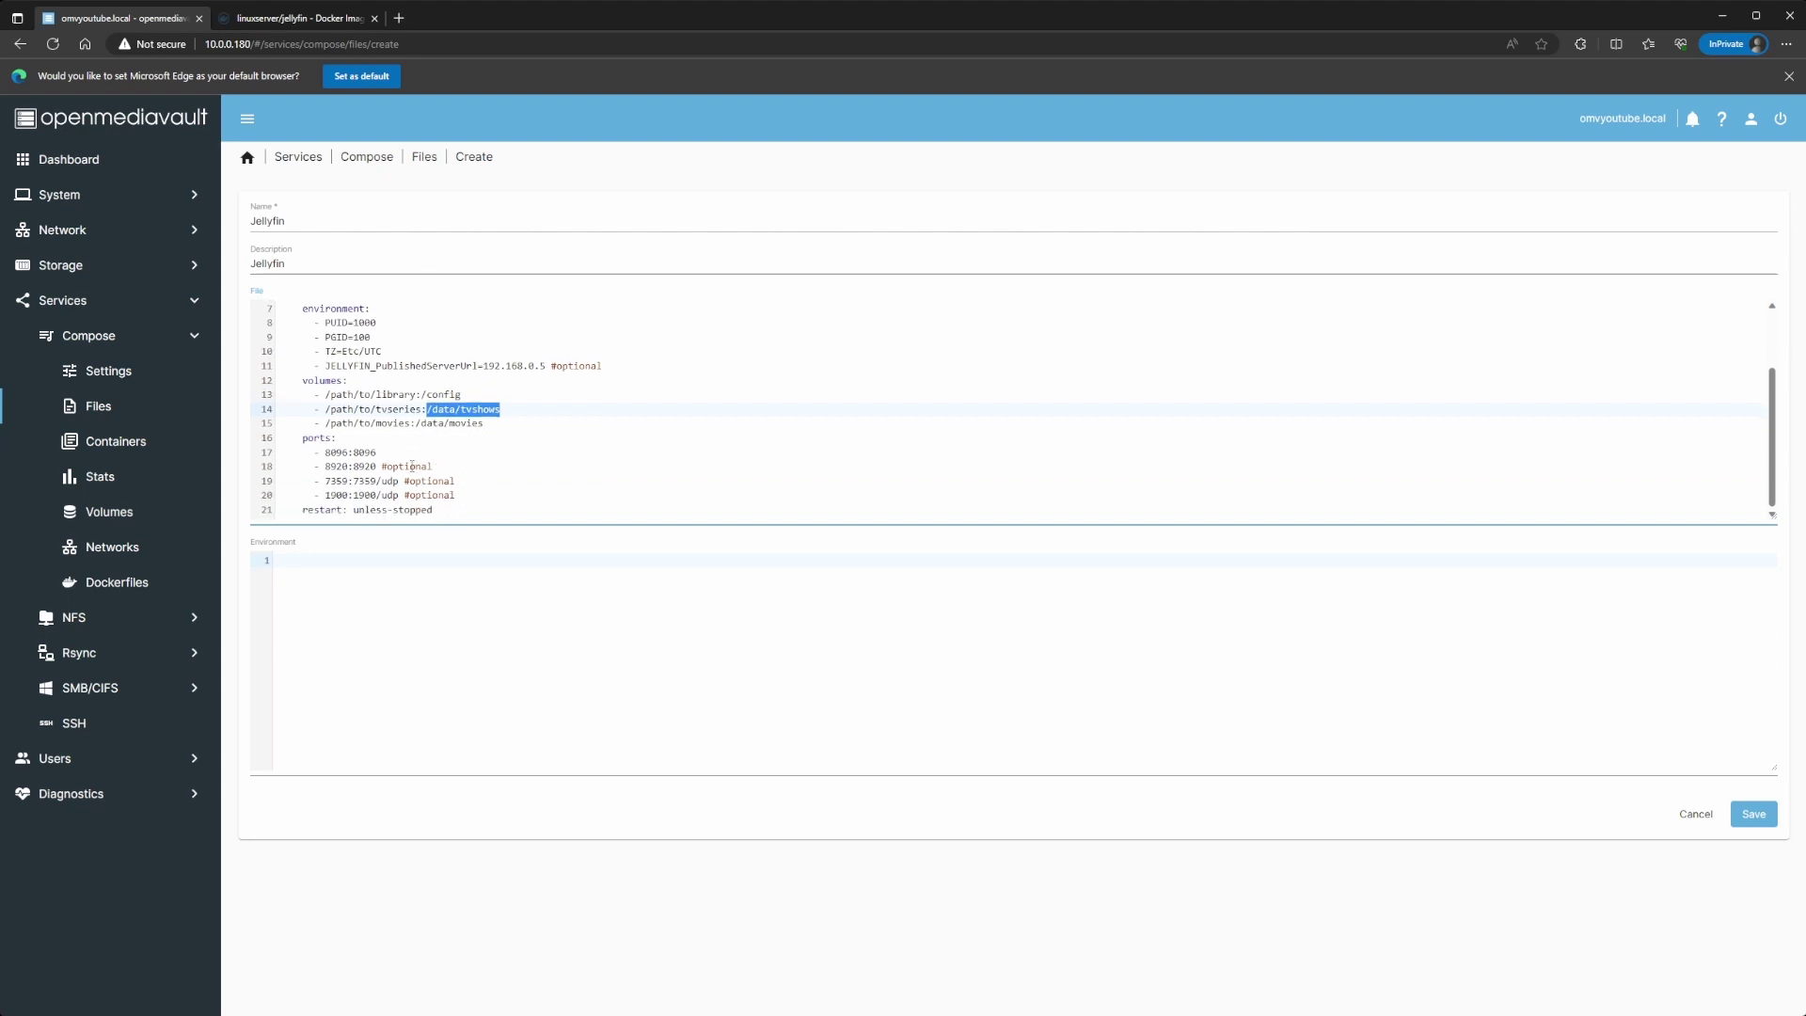
{"action": "left_click_drag", "start_coordinate": [416, 395], "coordinate": [325, 399]}
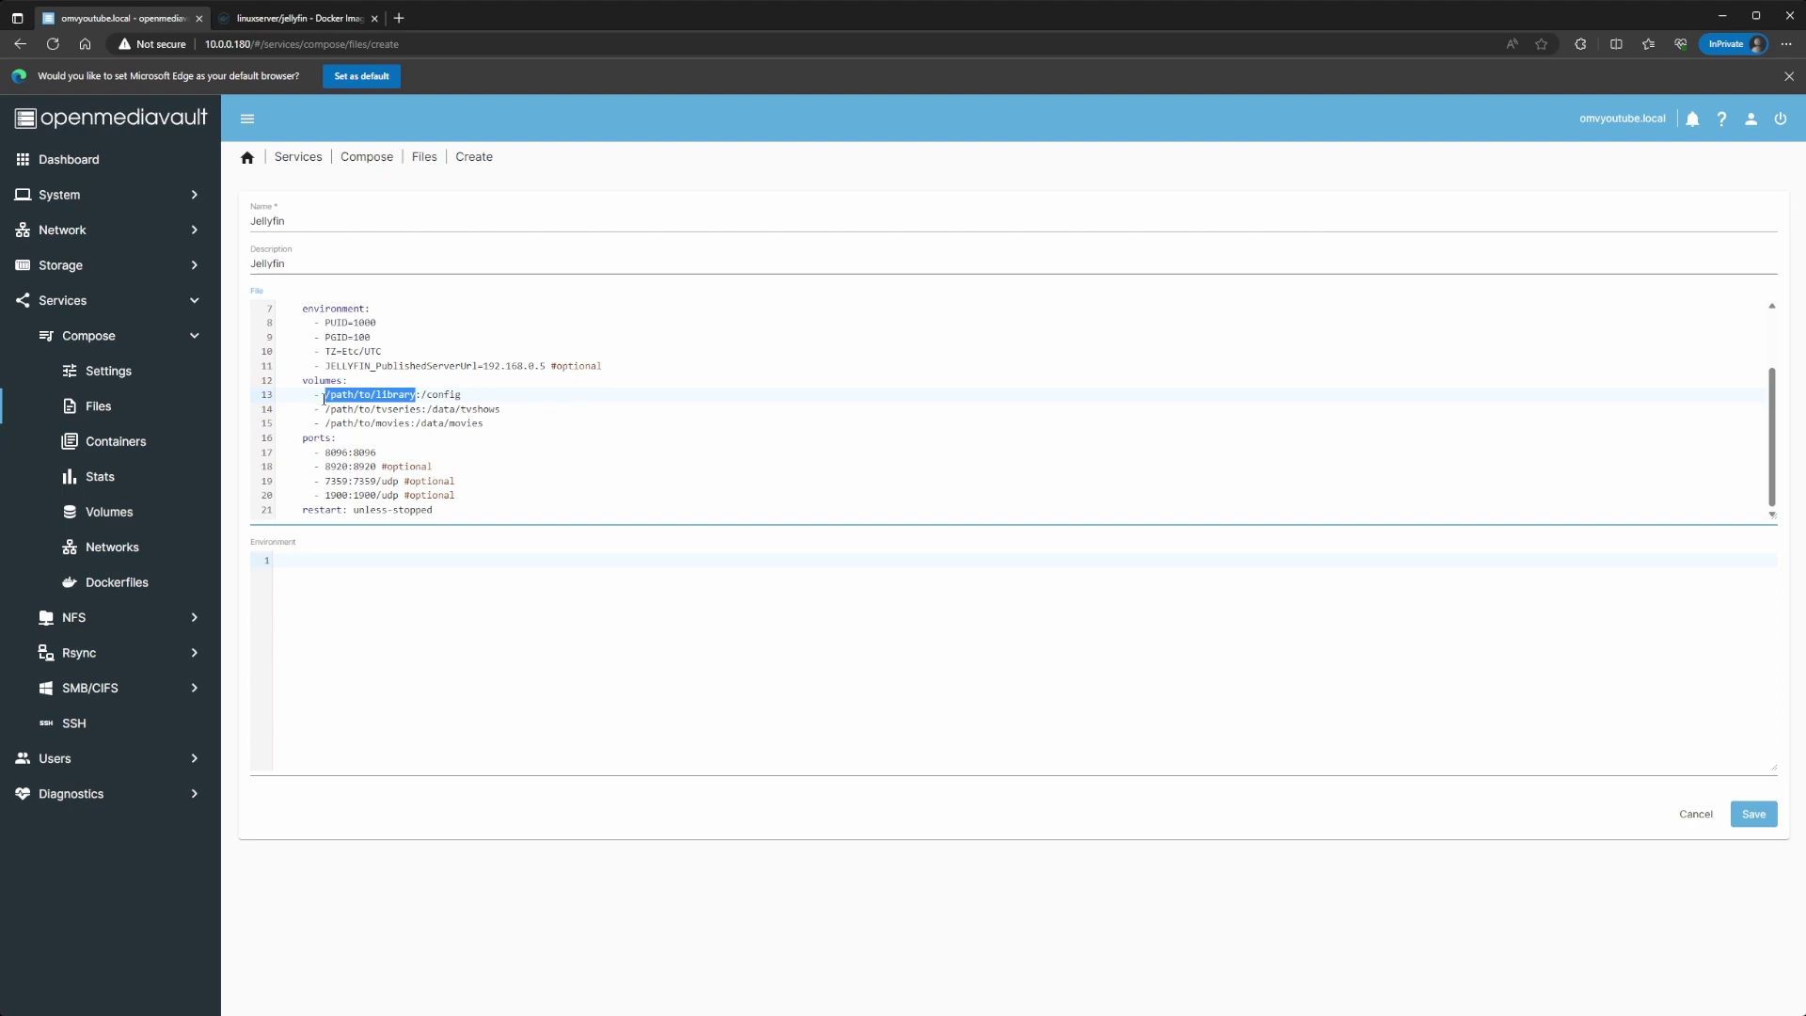
{"action": "left_click", "coordinate": [434, 467]}
{"action": "left_click_drag", "start_coordinate": [328, 468], "coordinate": [466, 495]}
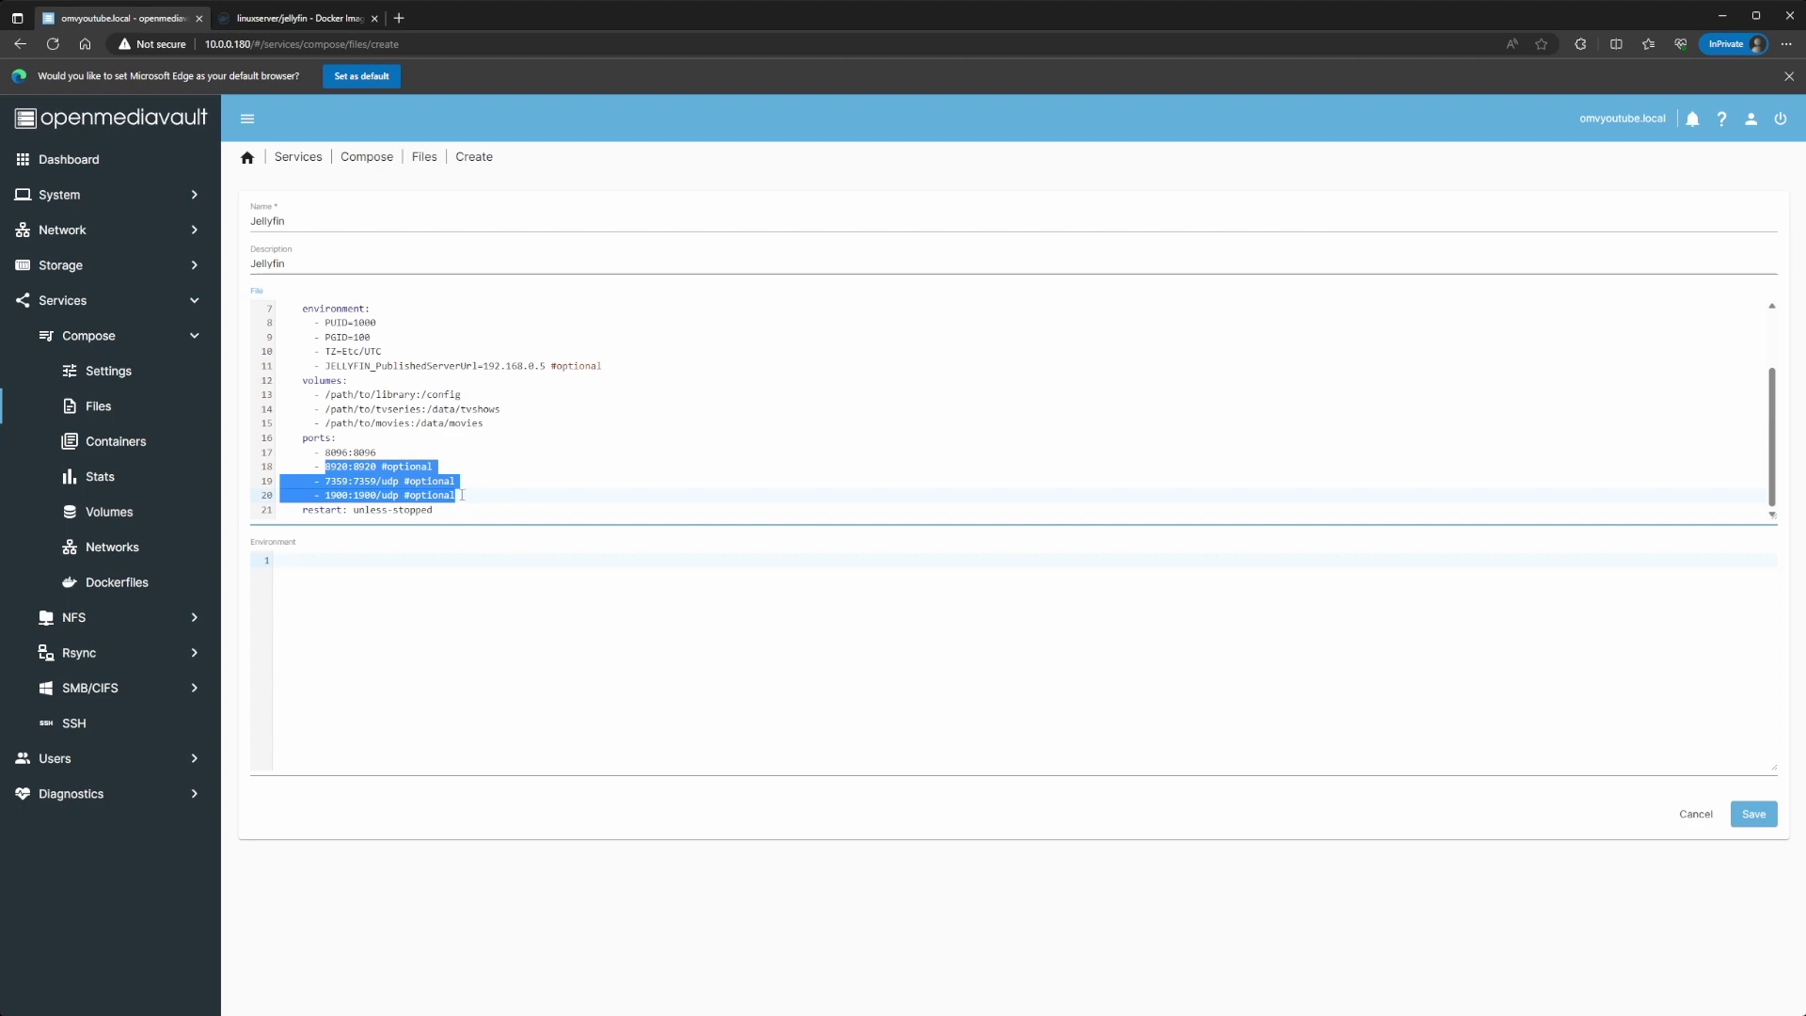
{"action": "left_click", "coordinate": [407, 481]}
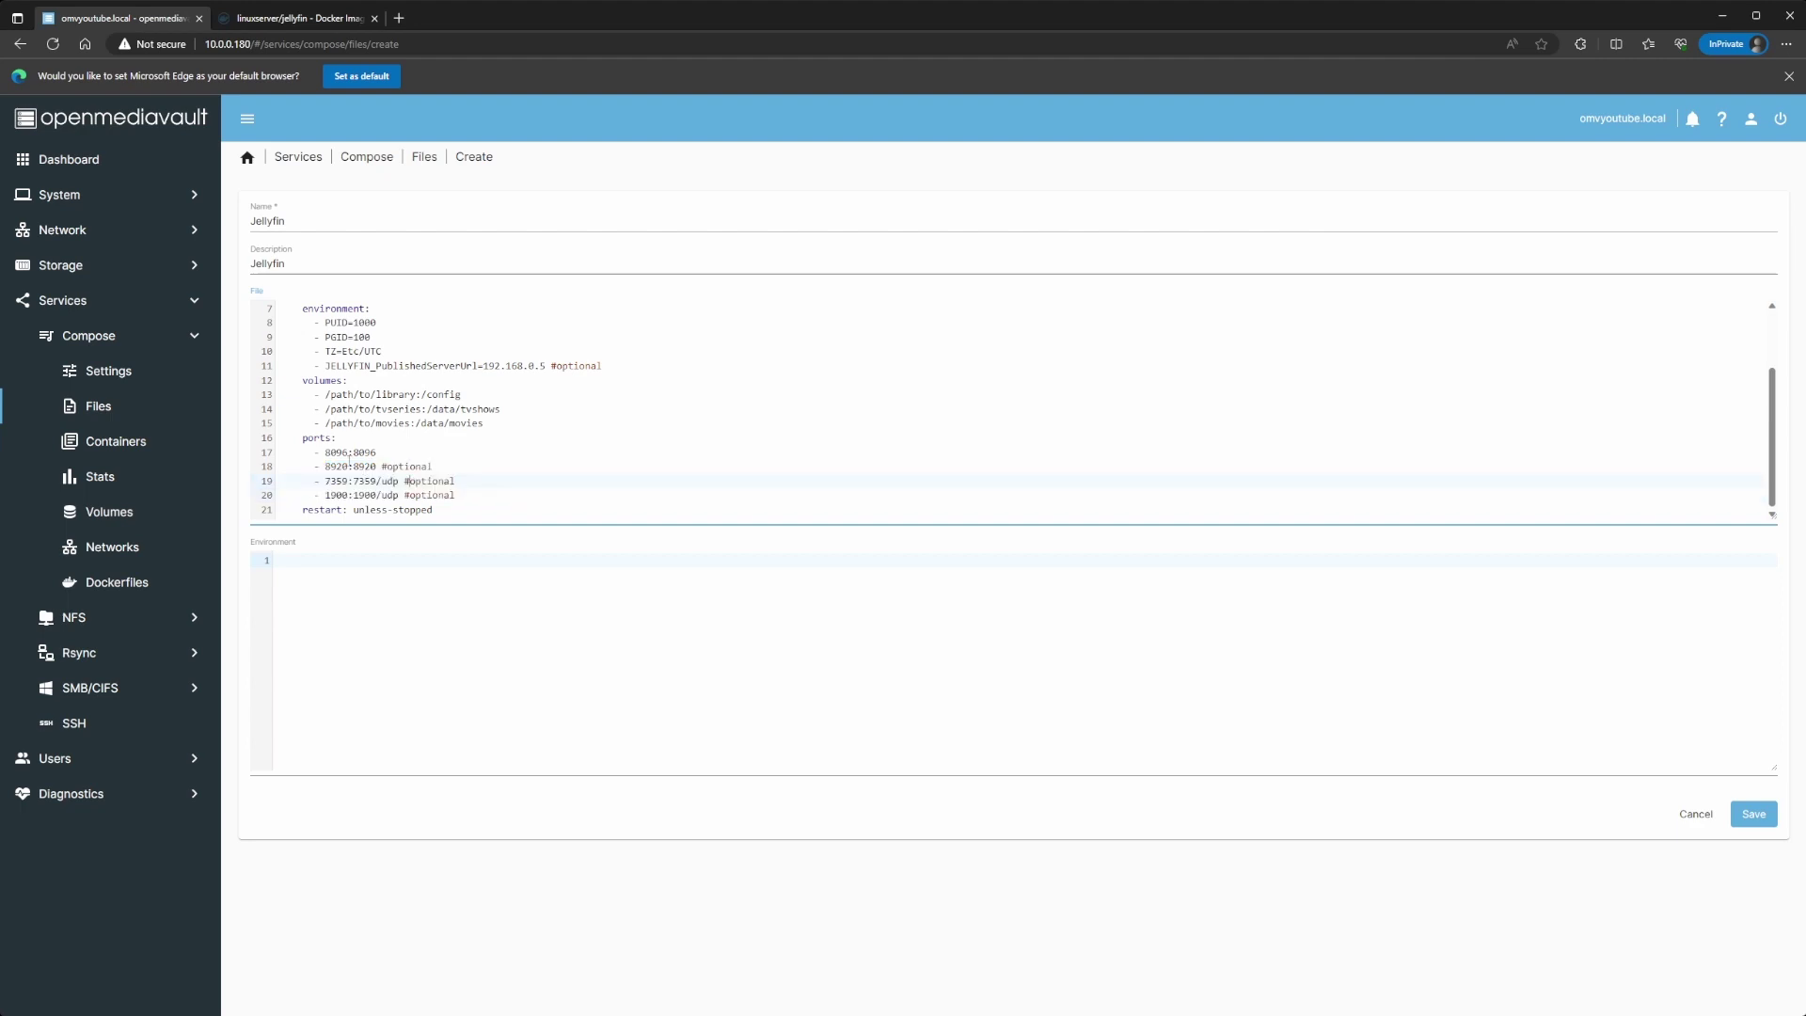
Step: On the Docker Hub jellyfin page, find the Parameters table and highlight ports 8920 and 8096
{"action": "left_click", "coordinate": [245, 19]}
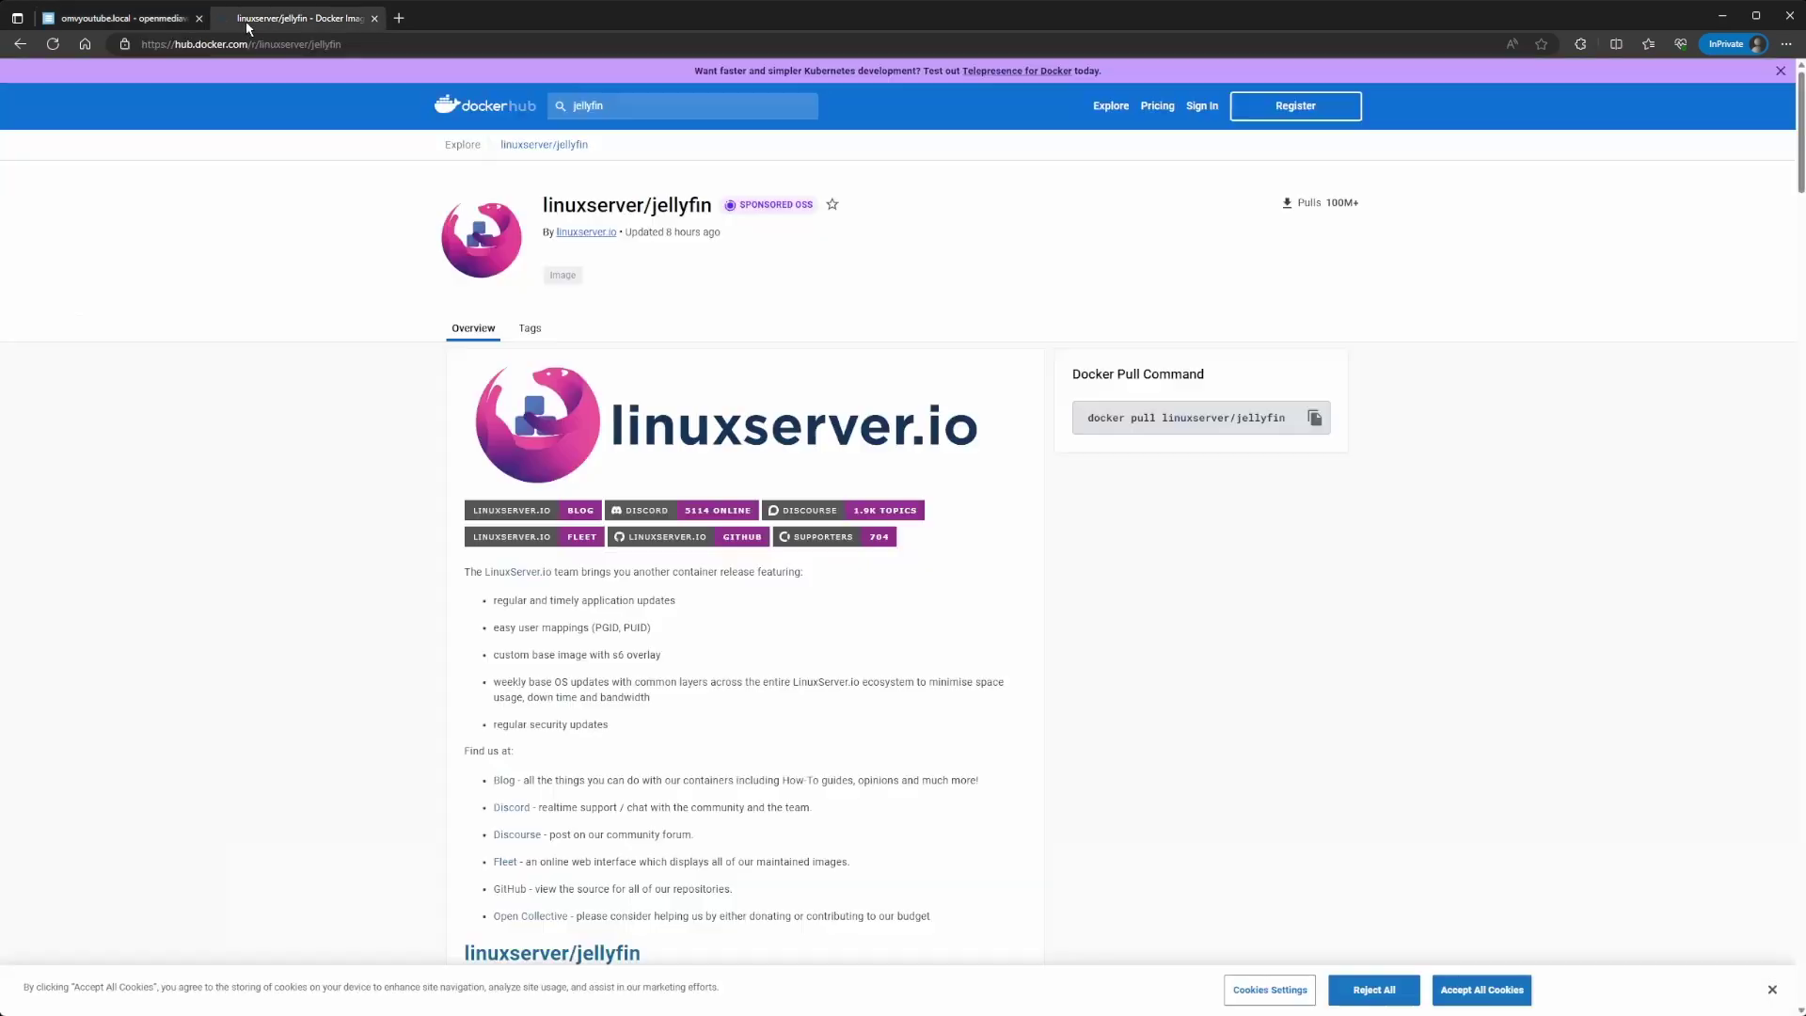
{"action": "scroll", "coordinate": [404, 216], "scroll_direction": "down", "scroll_amount": 4}
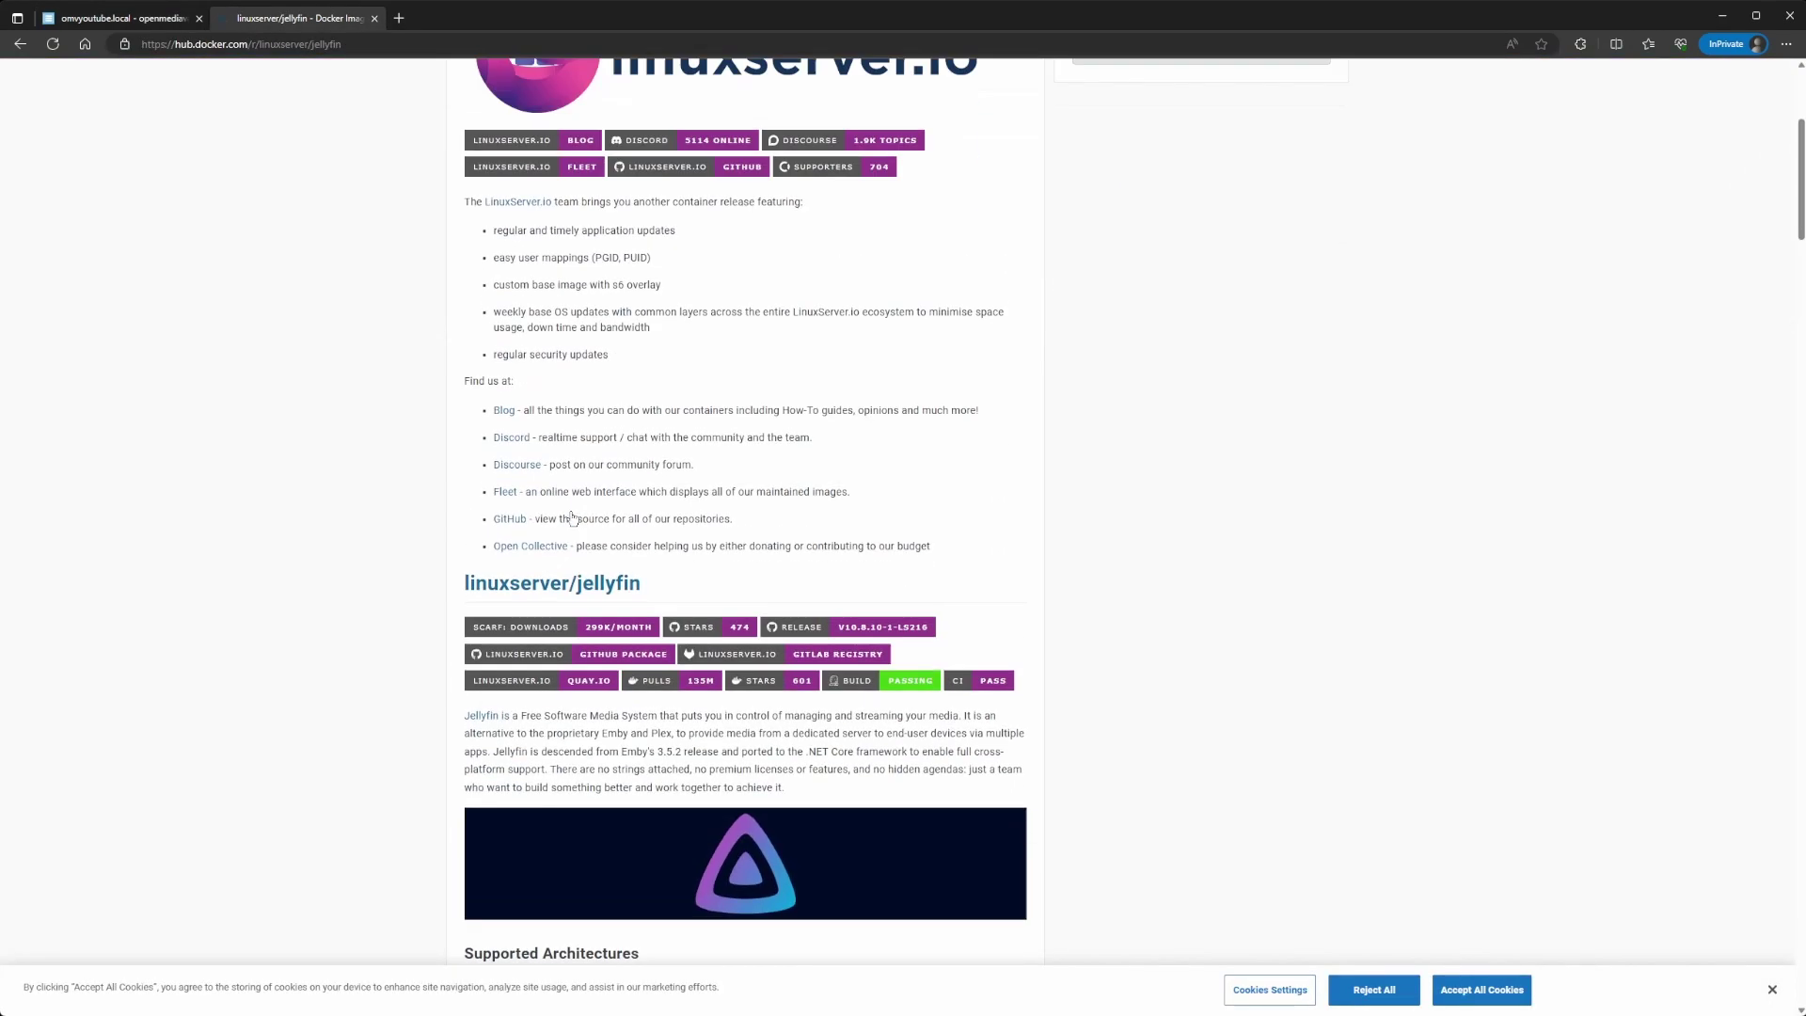
{"action": "scroll", "coordinate": [460, 182], "scroll_direction": "up", "scroll_amount": 4}
{"action": "scroll", "coordinate": [516, 456], "scroll_direction": "down", "scroll_amount": 20}
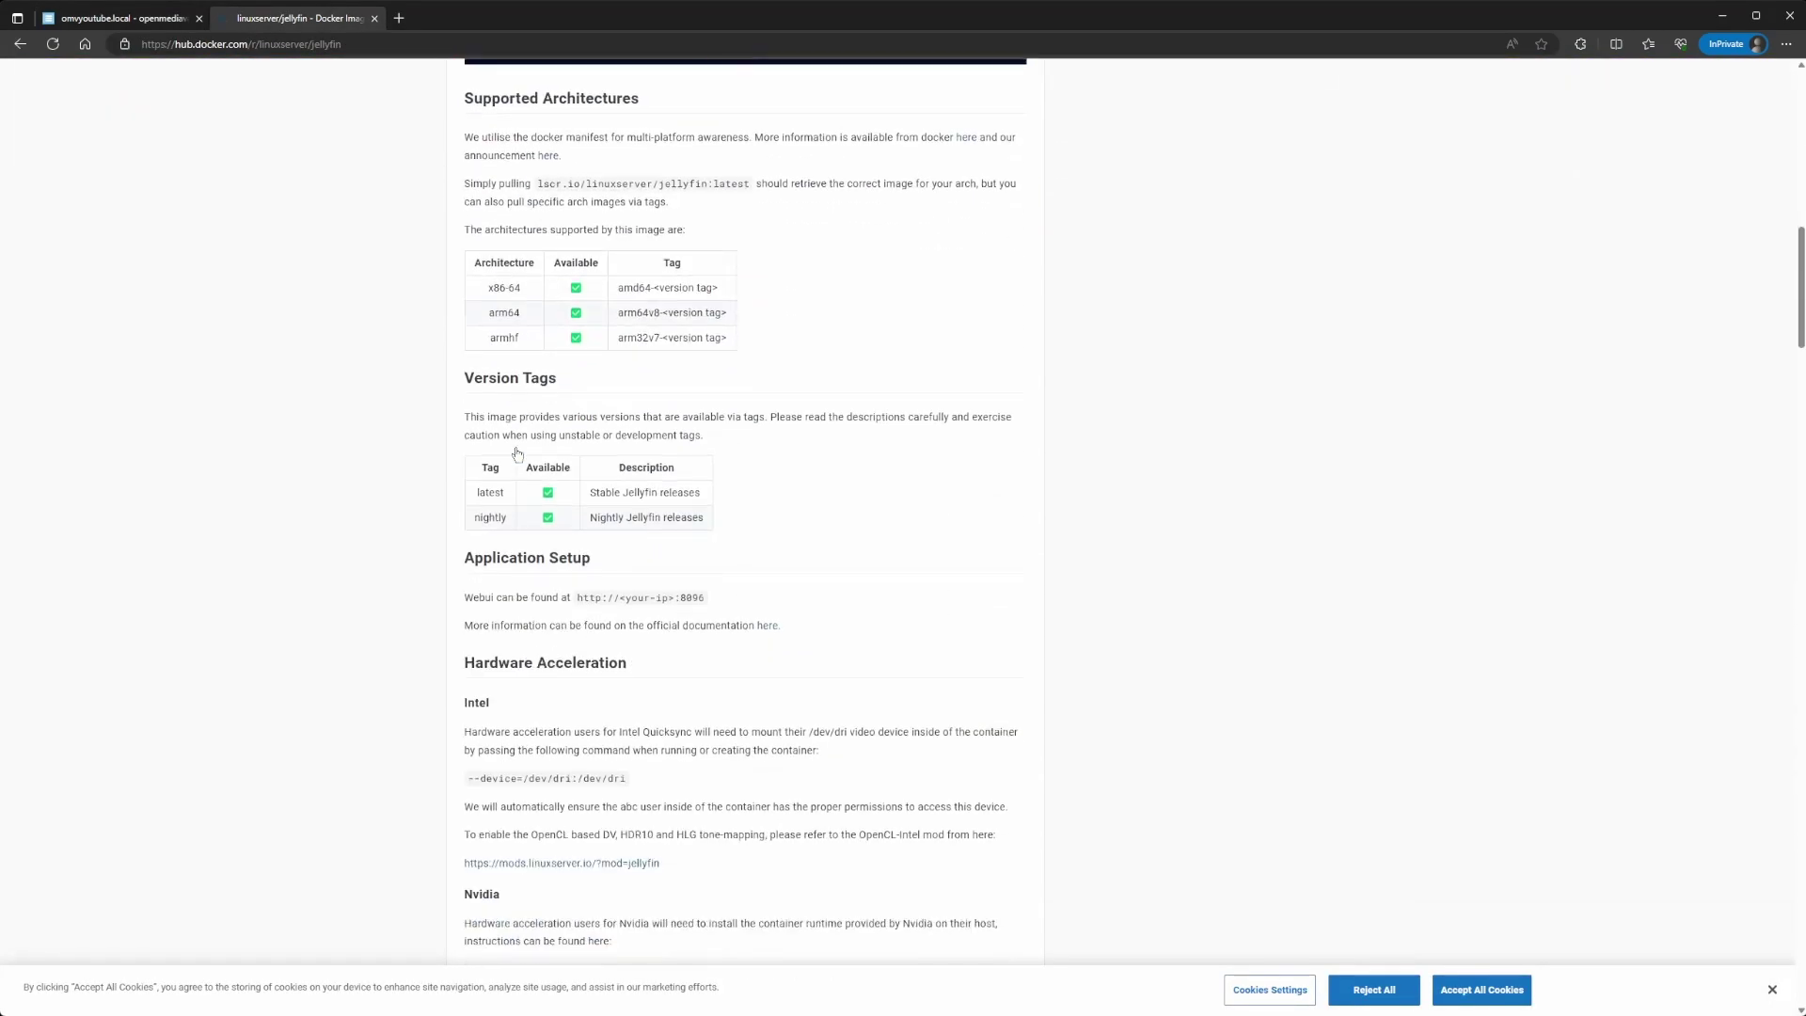
{"action": "scroll", "coordinate": [516, 456], "scroll_direction": "down", "scroll_amount": 15}
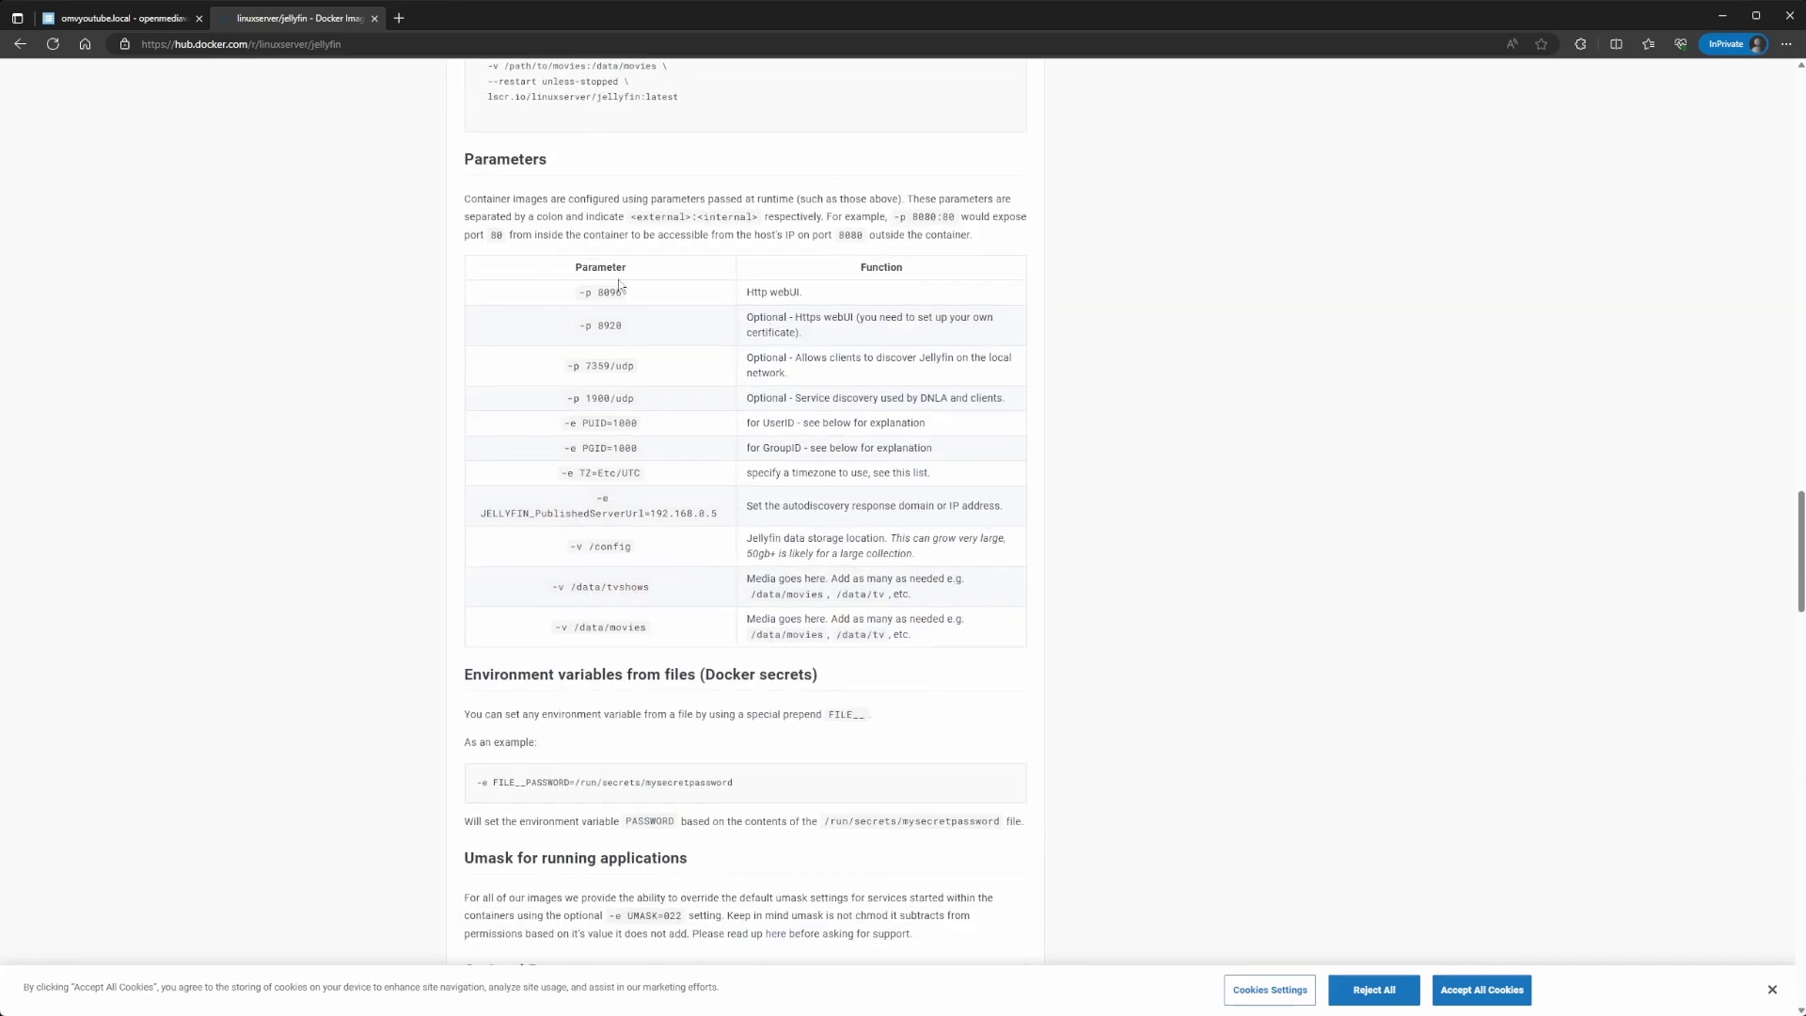
{"action": "double_click", "coordinate": [599, 325]}
{"action": "left_click", "coordinate": [824, 334]}
{"action": "left_click_drag", "start_coordinate": [592, 293], "coordinate": [637, 299]}
Step: Delete the three optional port lines and the JELLYFIN_PublishedServerUrl line from the compose
{"action": "left_click", "coordinate": [142, 19]}
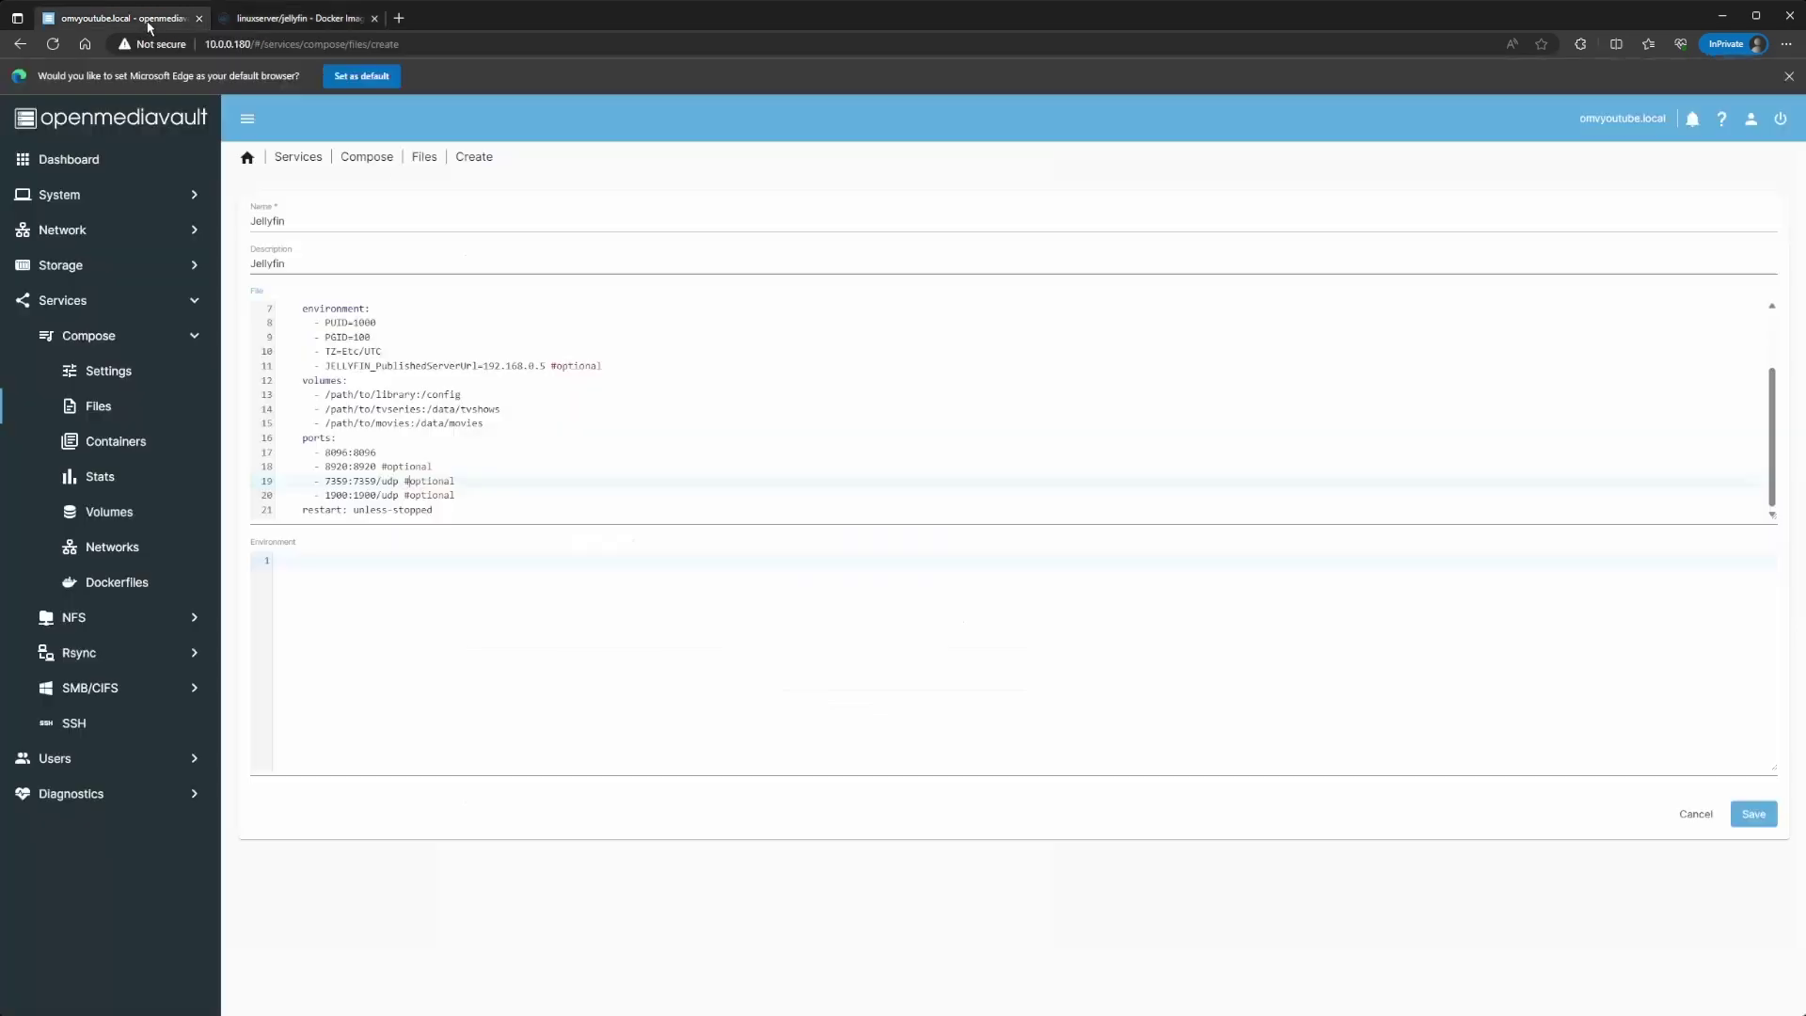
{"action": "left_click_drag", "start_coordinate": [480, 495], "coordinate": [314, 467]}
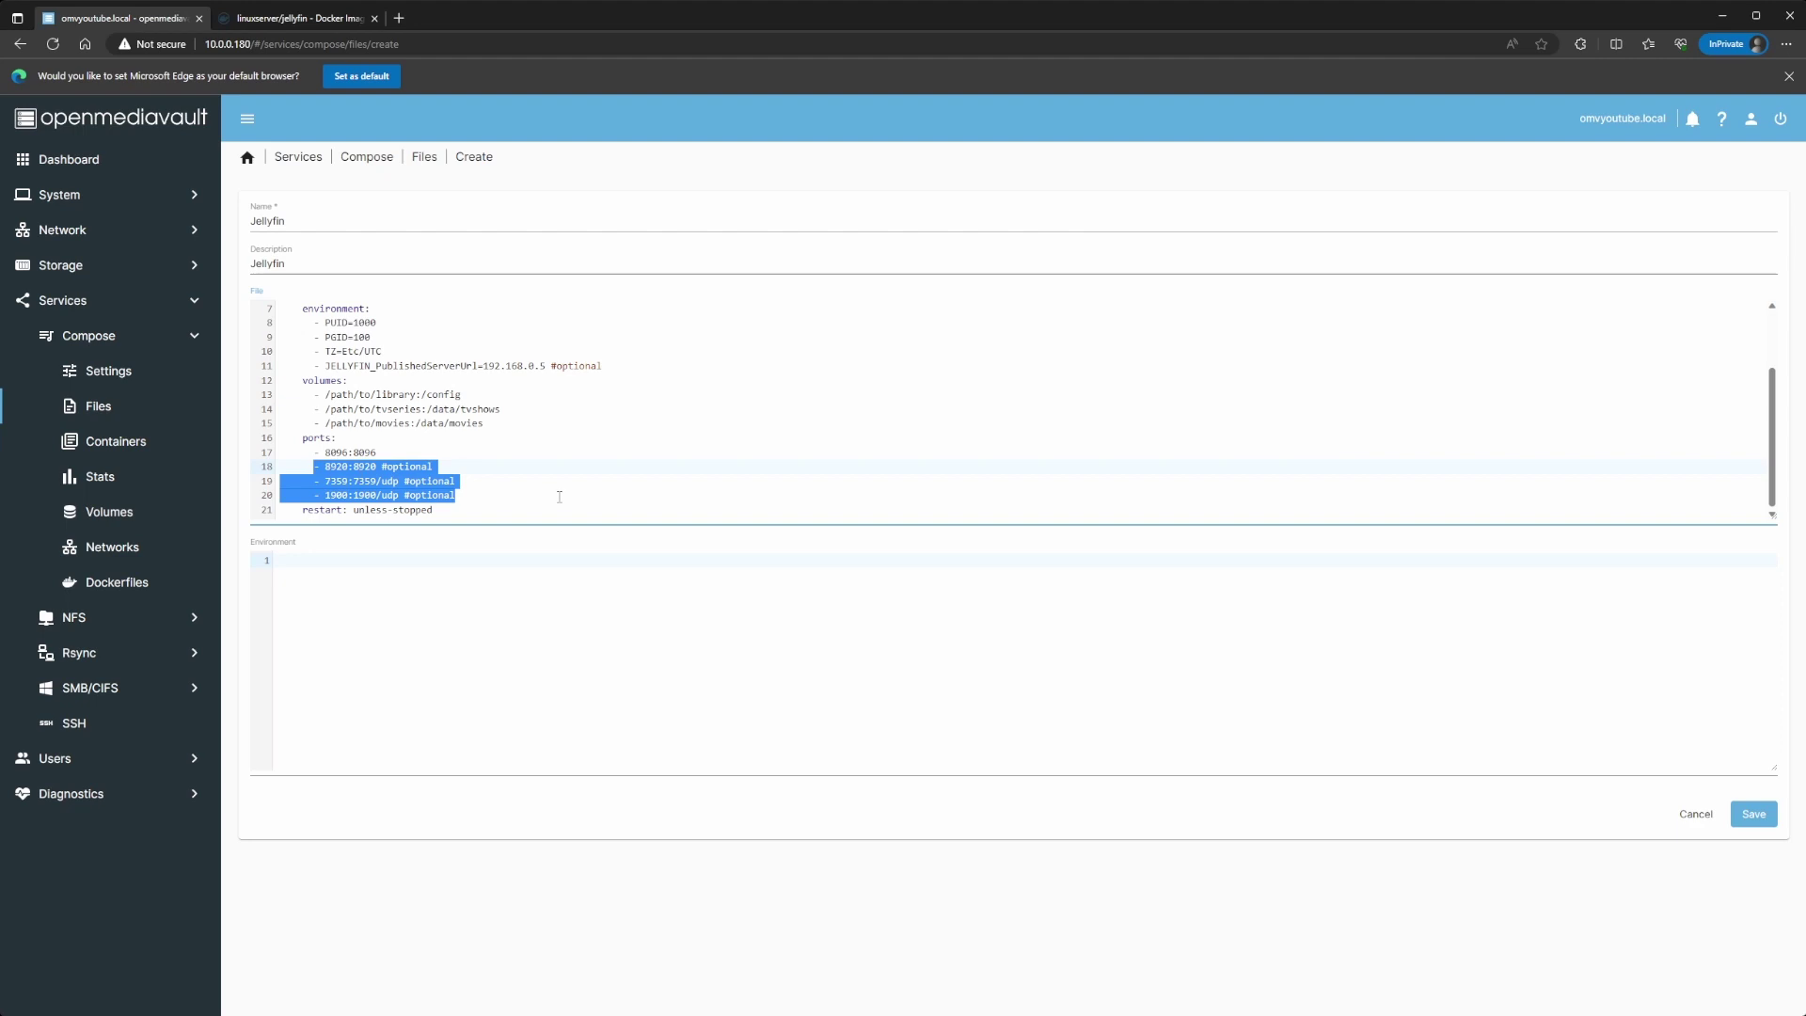
{"action": "key", "text": "BackSpace"}
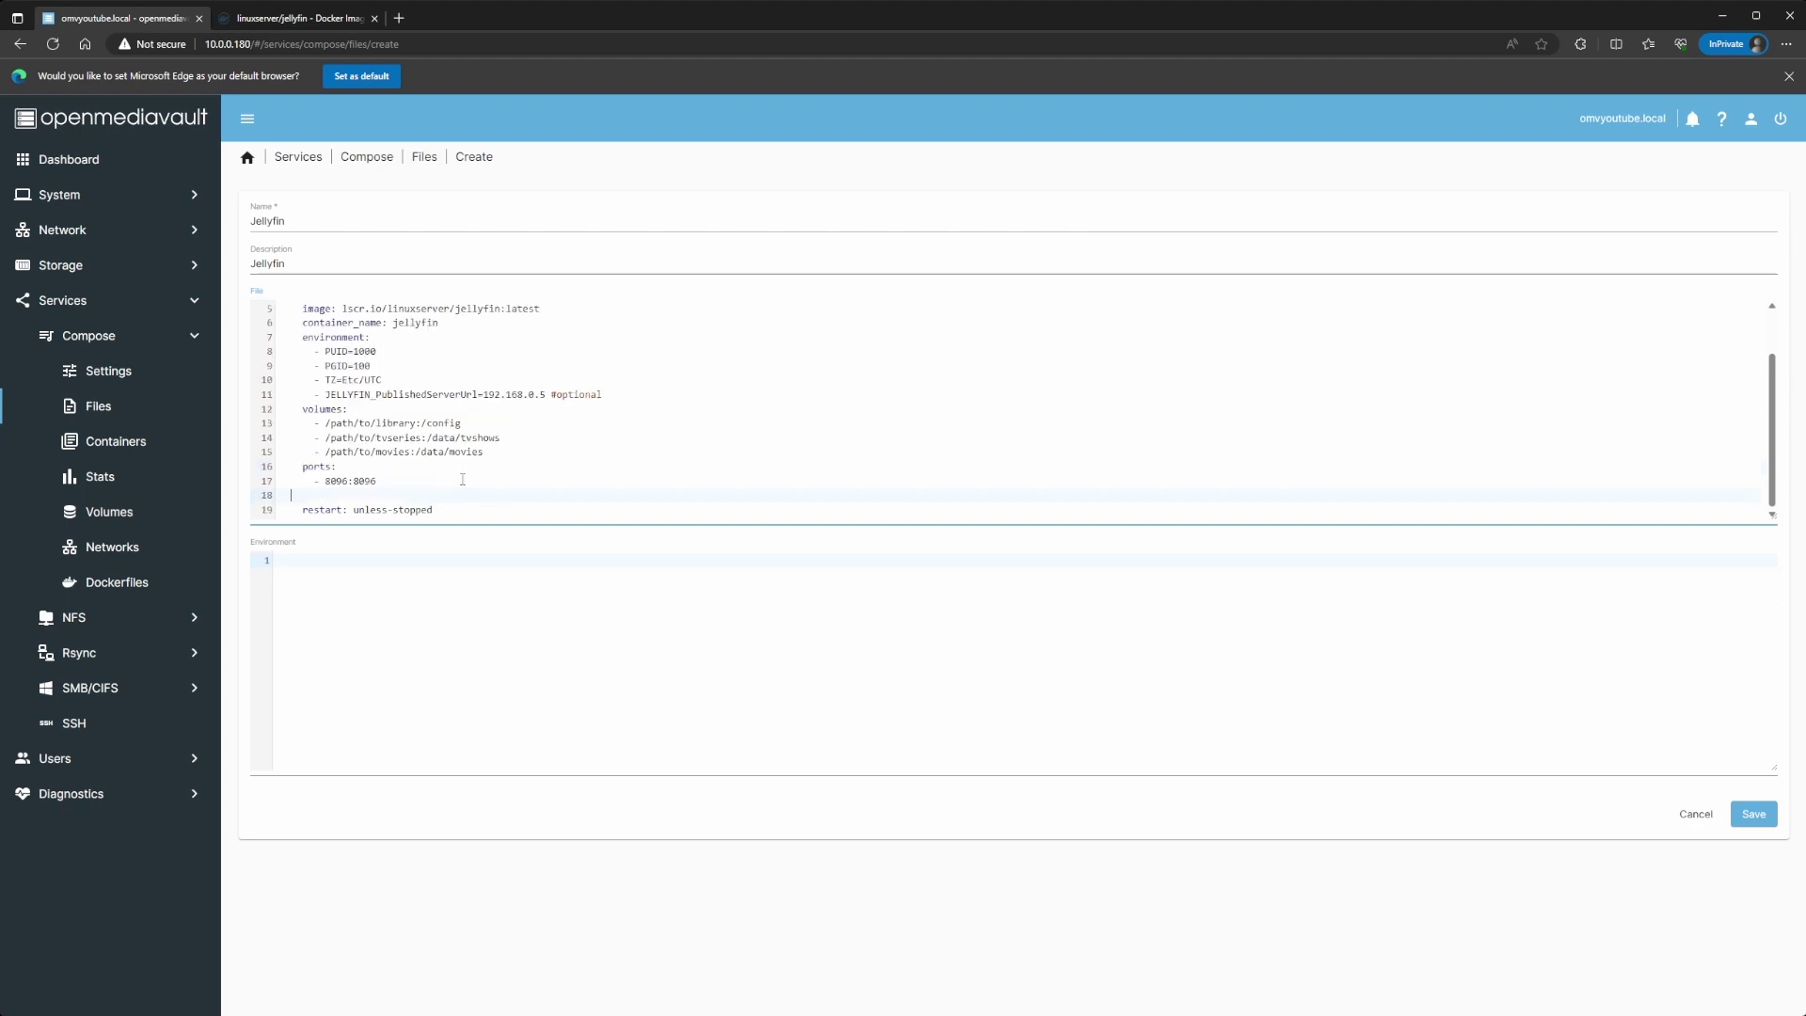
{"action": "key", "text": "BackSpace"}
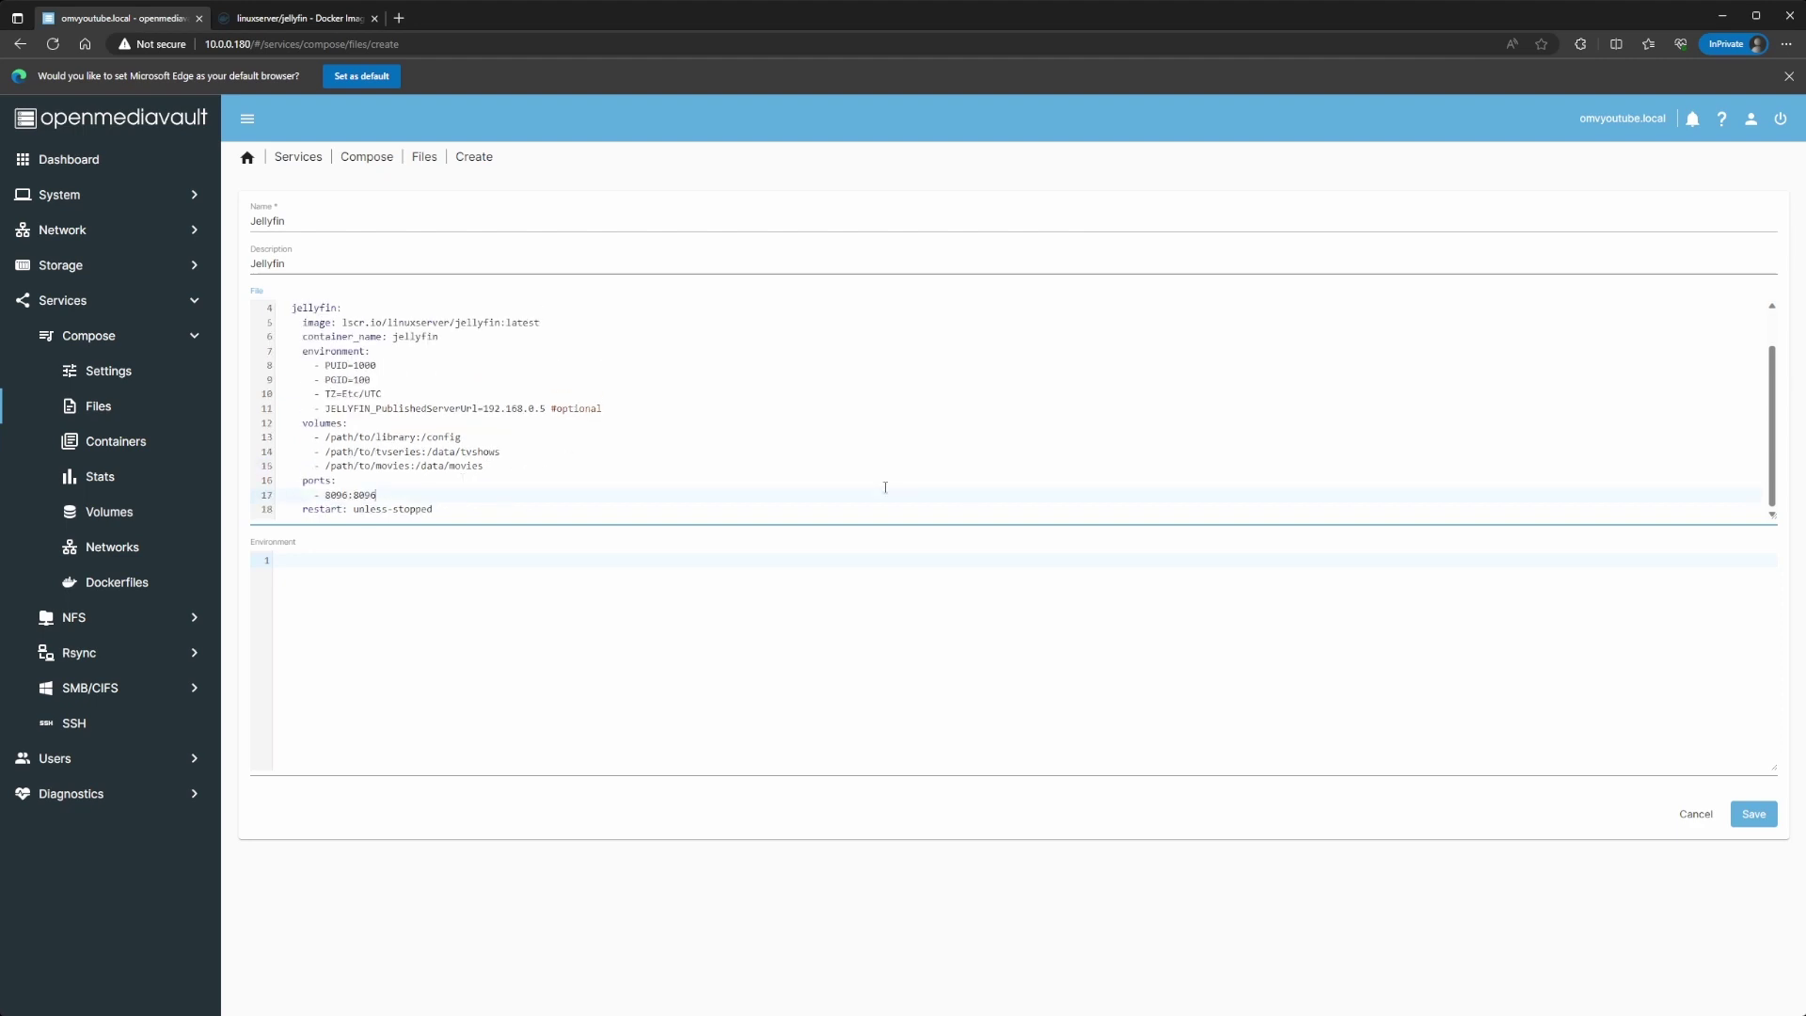
{"action": "triple_click", "coordinate": [603, 408]}
{"action": "left_click_drag", "start_coordinate": [602, 407], "coordinate": [520, 391]}
{"action": "key", "text": "BackSpace"}
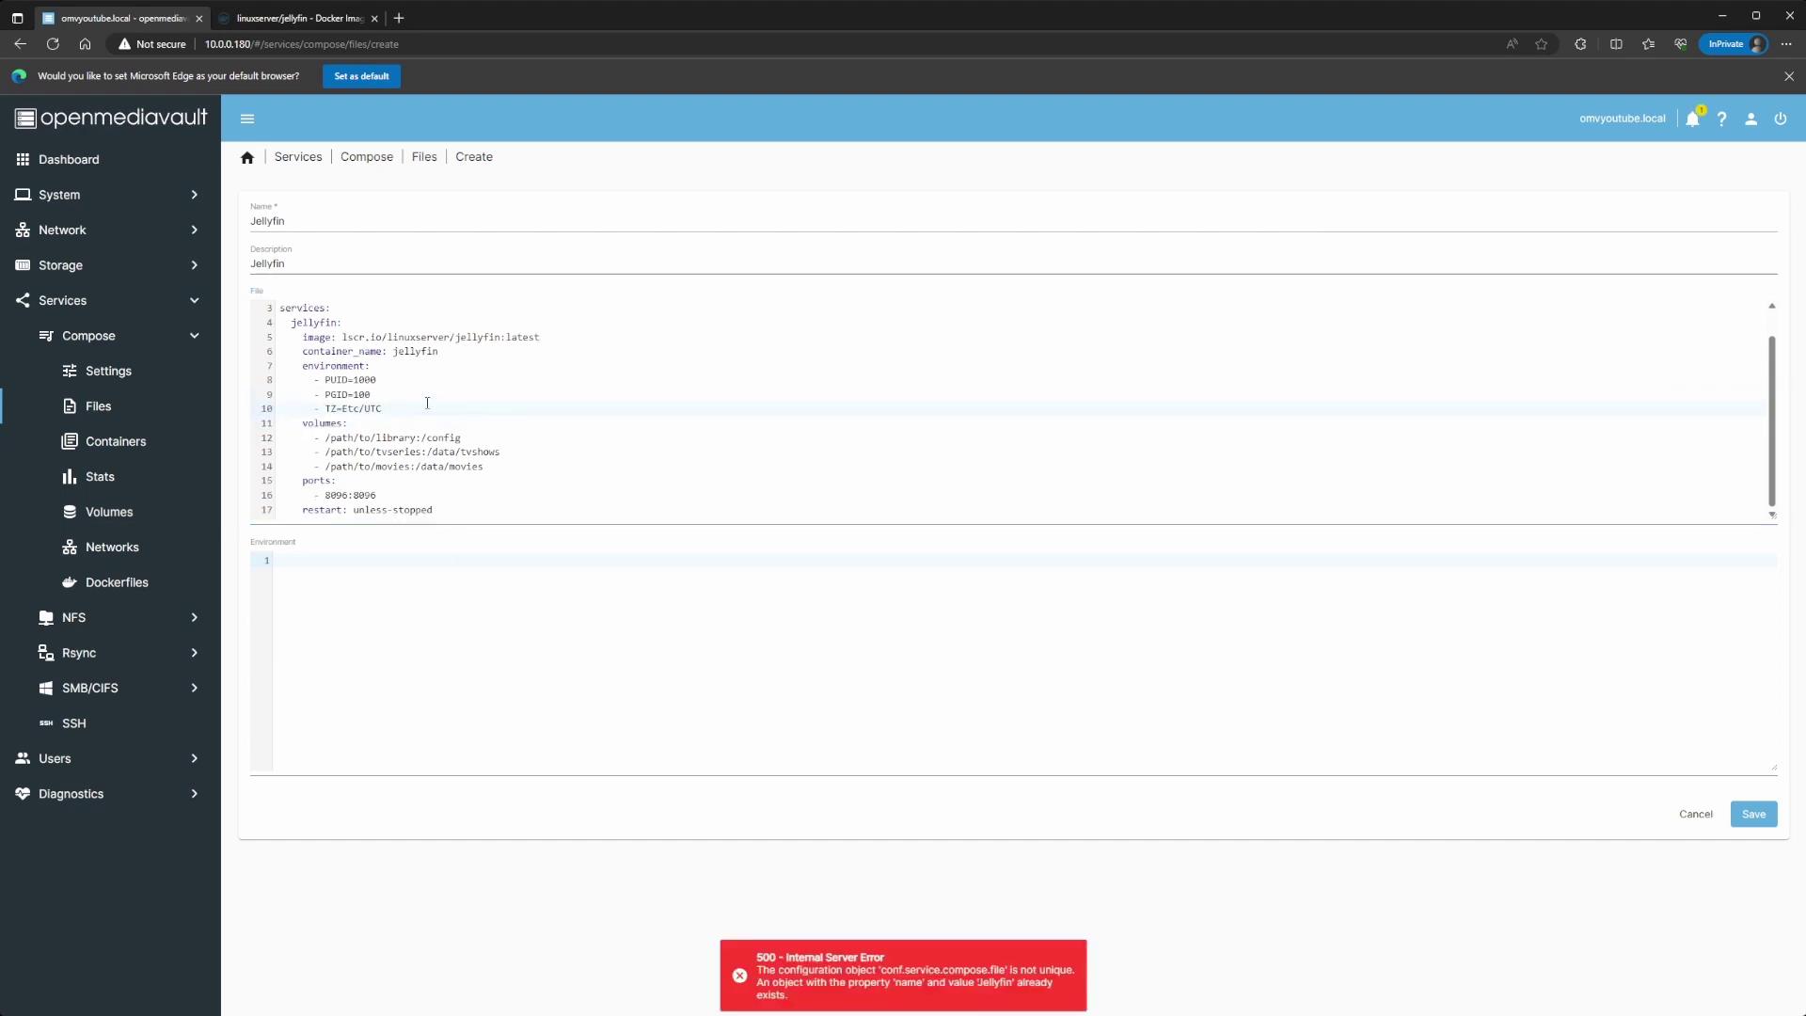
Step: Set container_name to jellyfin2 and rename the file Jellyfin2 after the duplicate-name save error
{"action": "left_click", "coordinate": [489, 351]}
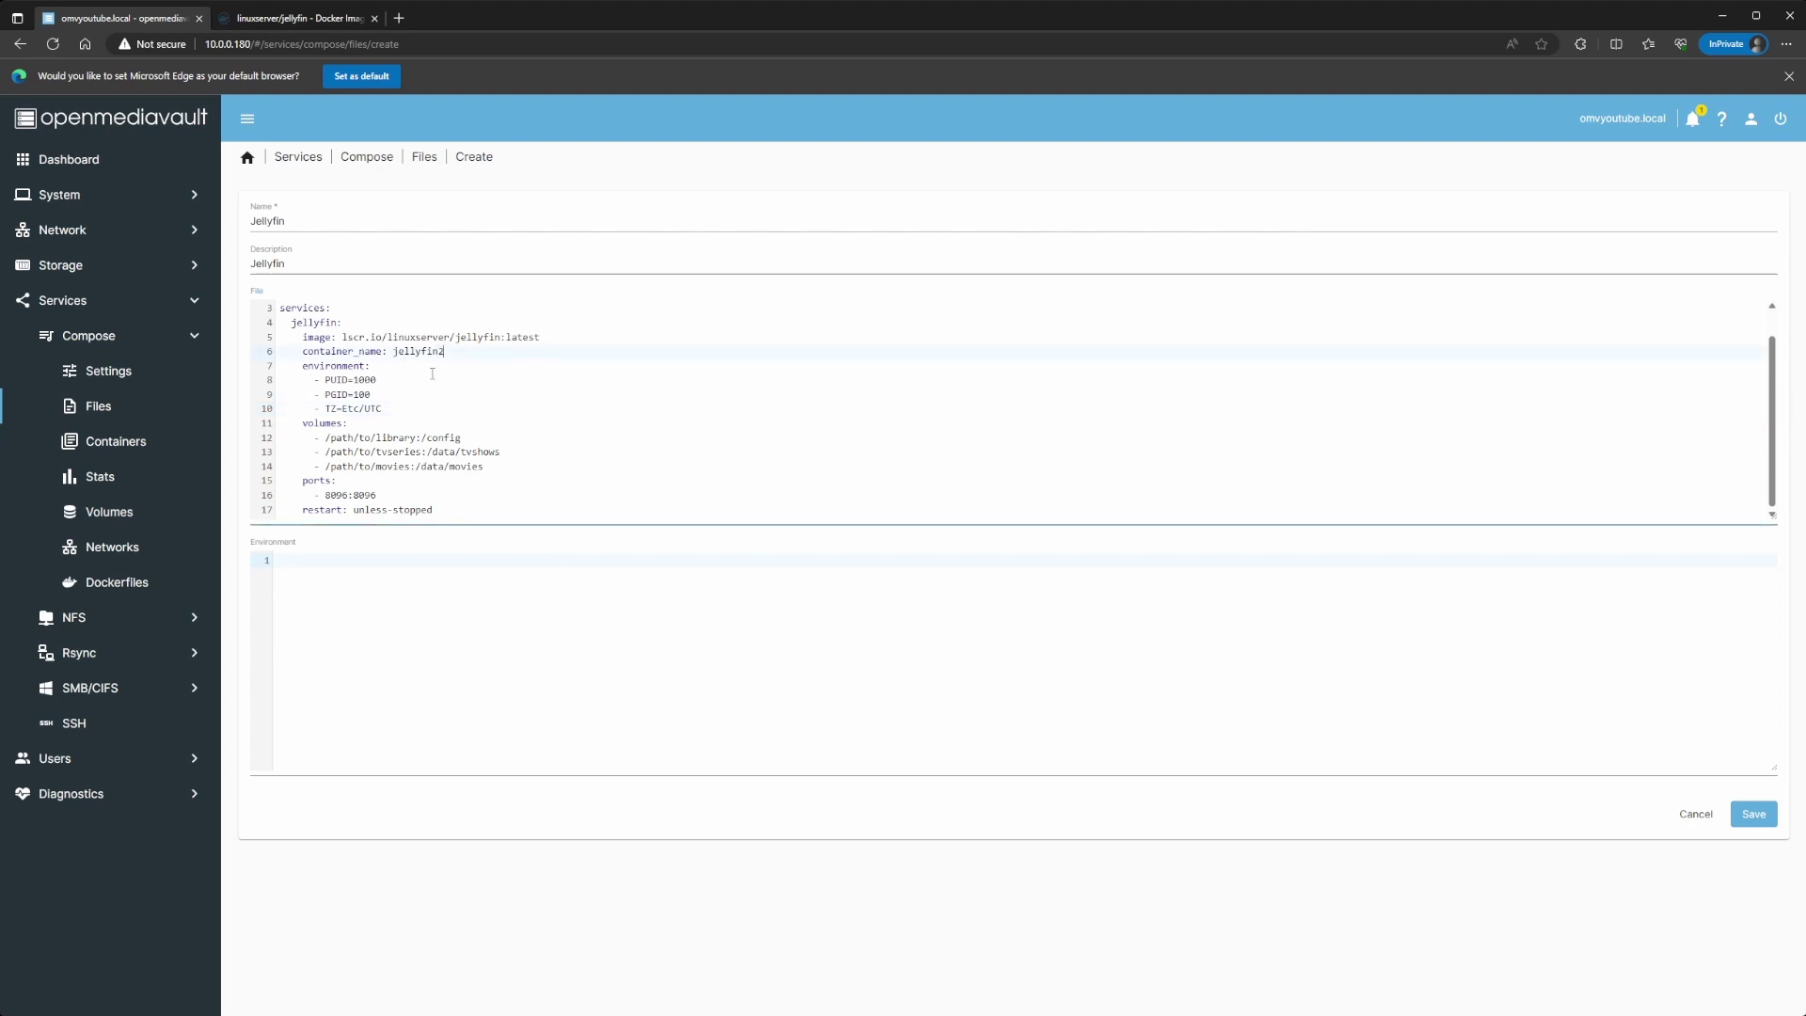
{"action": "left_click", "coordinate": [1753, 815]}
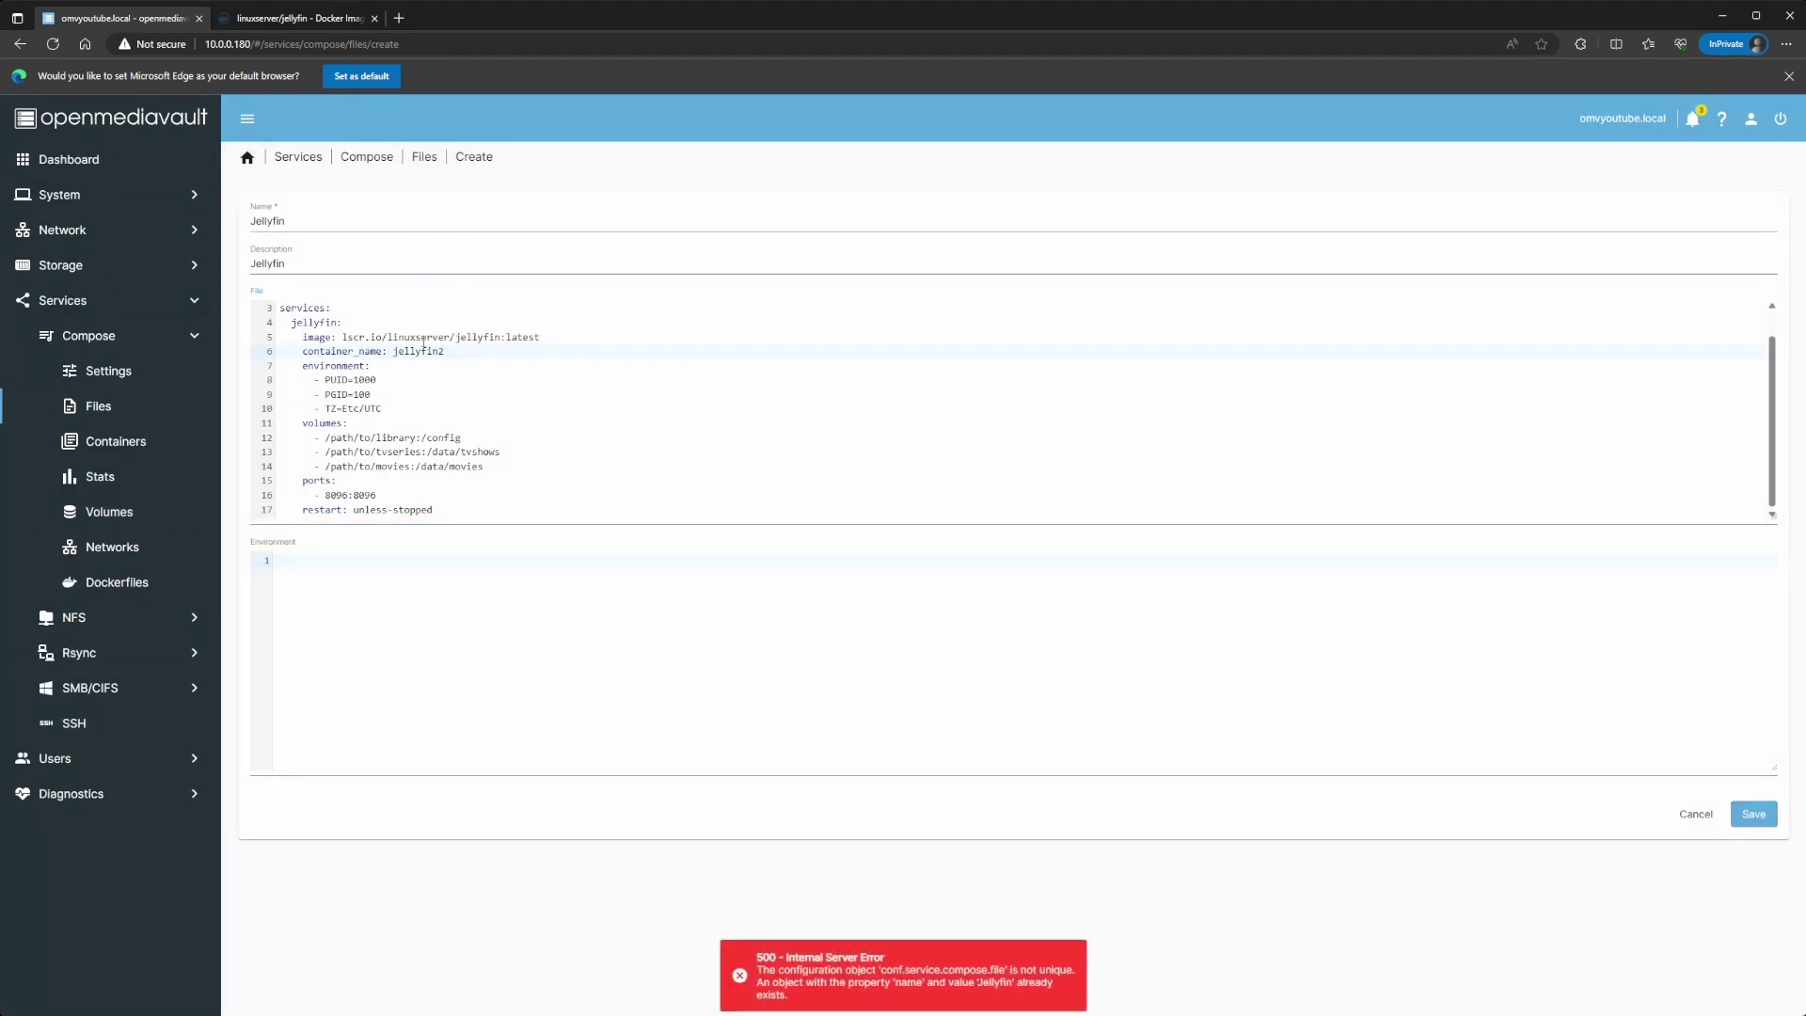
{"action": "left_click", "coordinate": [405, 221]}
{"action": "type", "text": "2"}
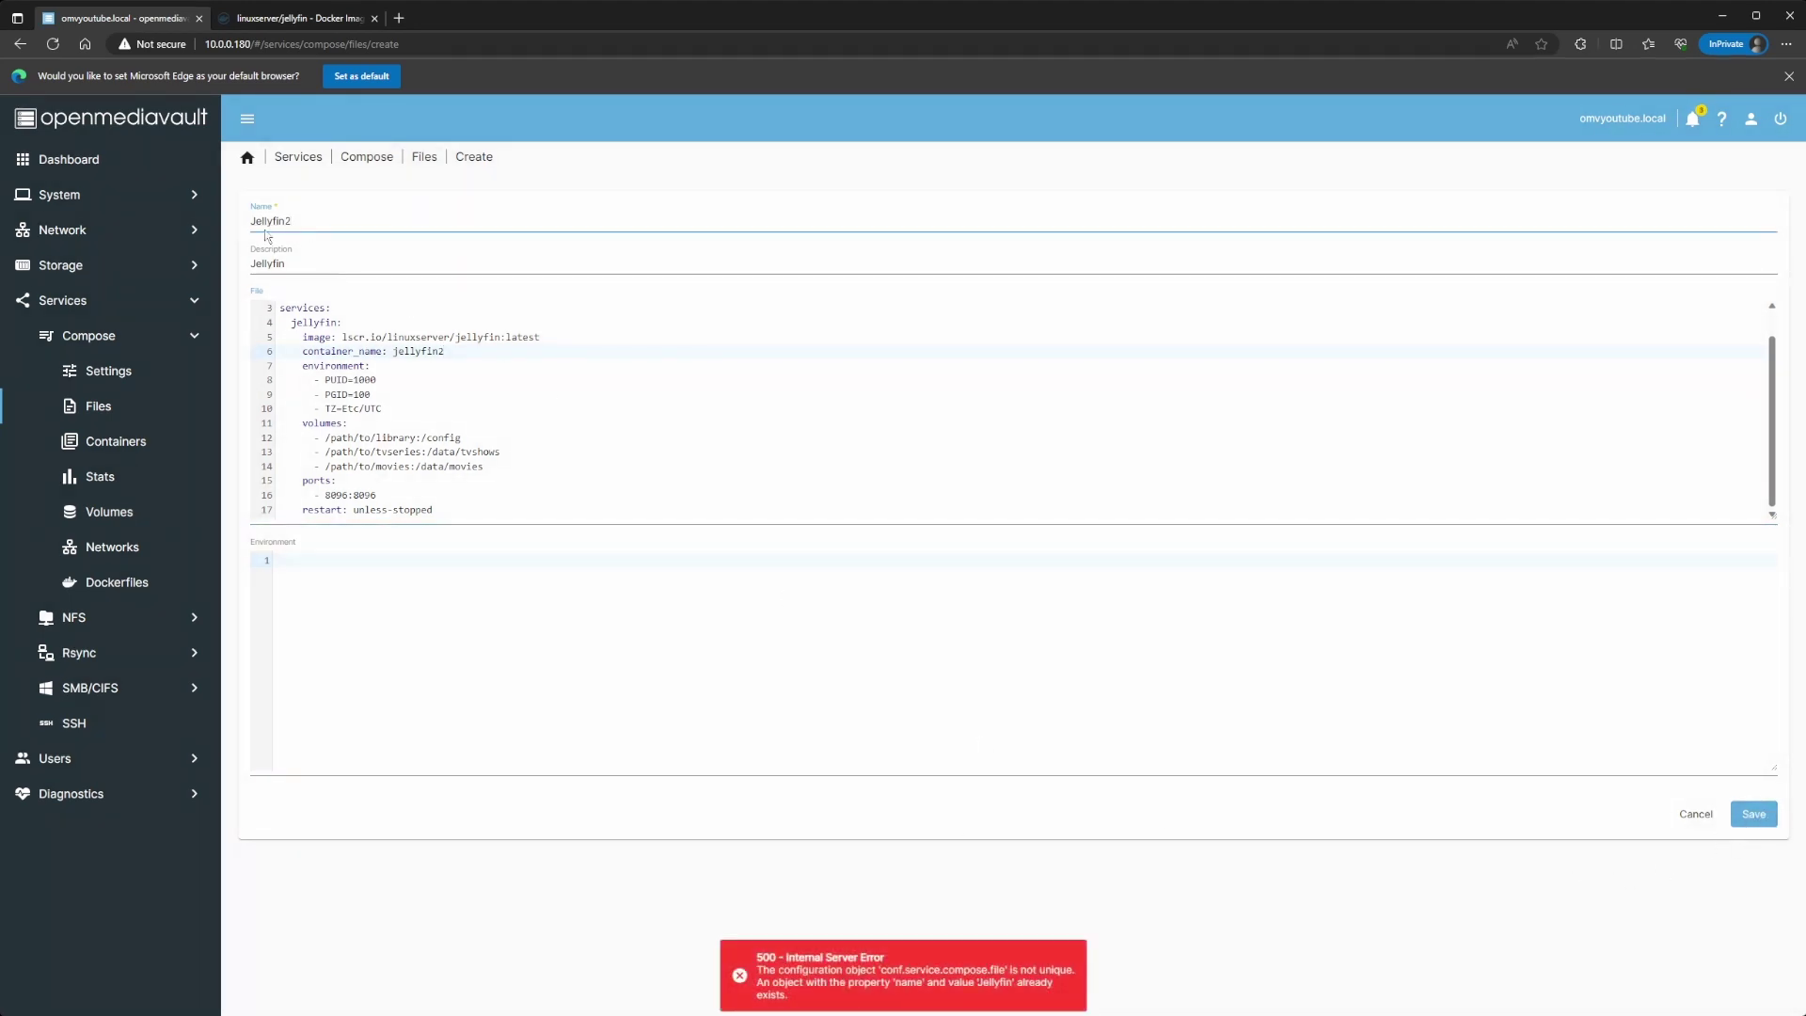
{"action": "left_click_drag", "start_coordinate": [315, 223], "coordinate": [226, 226]}
{"action": "double_click", "coordinate": [395, 353]}
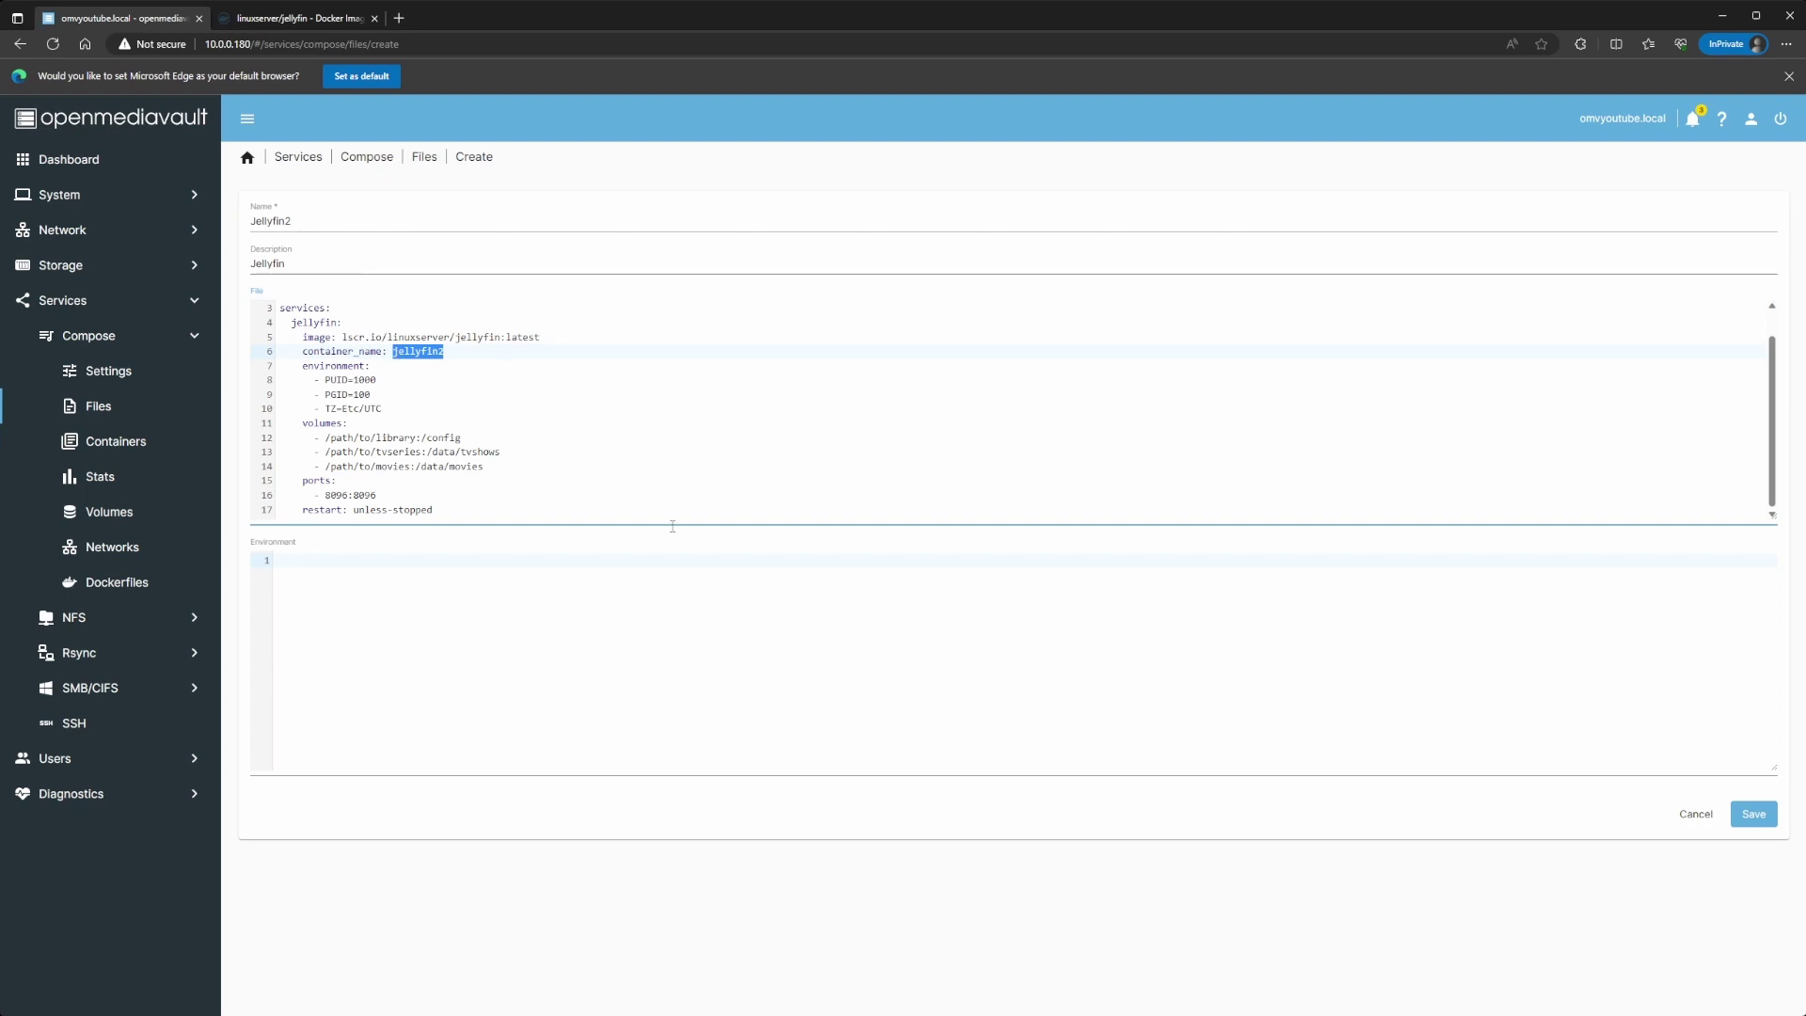
Step: Save Jellyfin2, bring the original Jellyfin stack down, and apply the pending changes
{"action": "left_click", "coordinate": [1756, 814]}
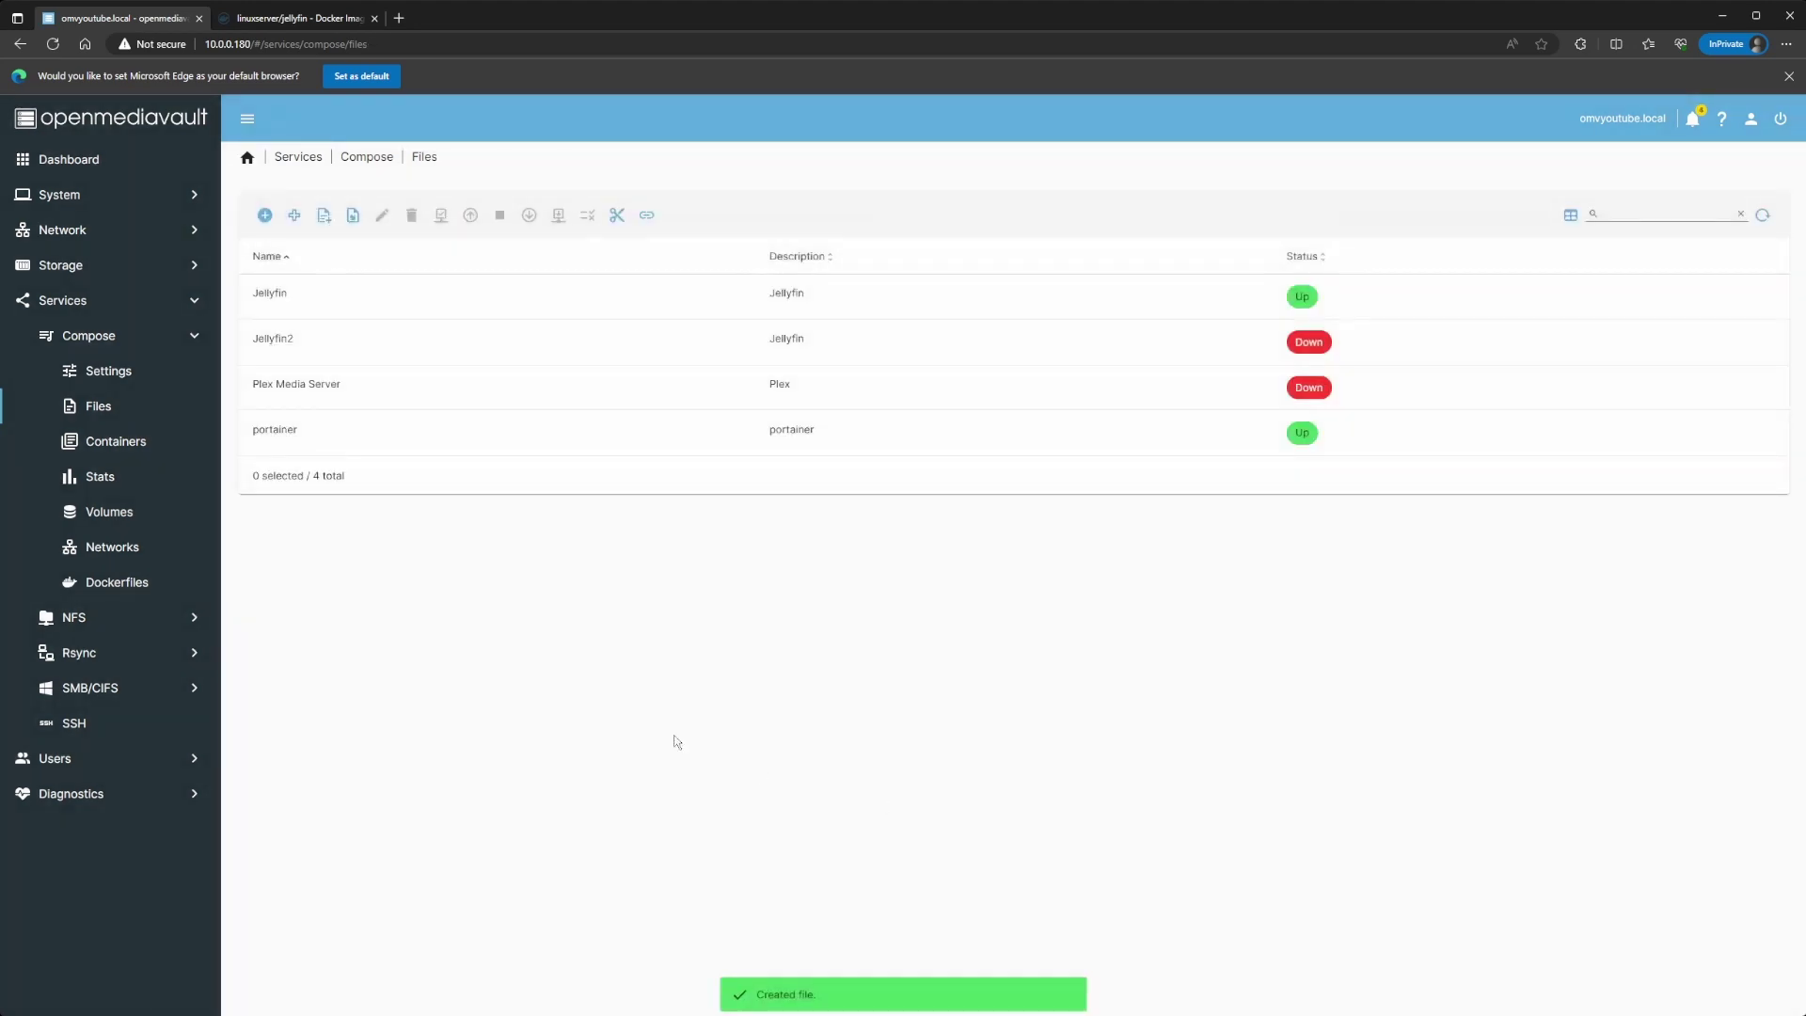
{"action": "left_click", "coordinate": [518, 297]}
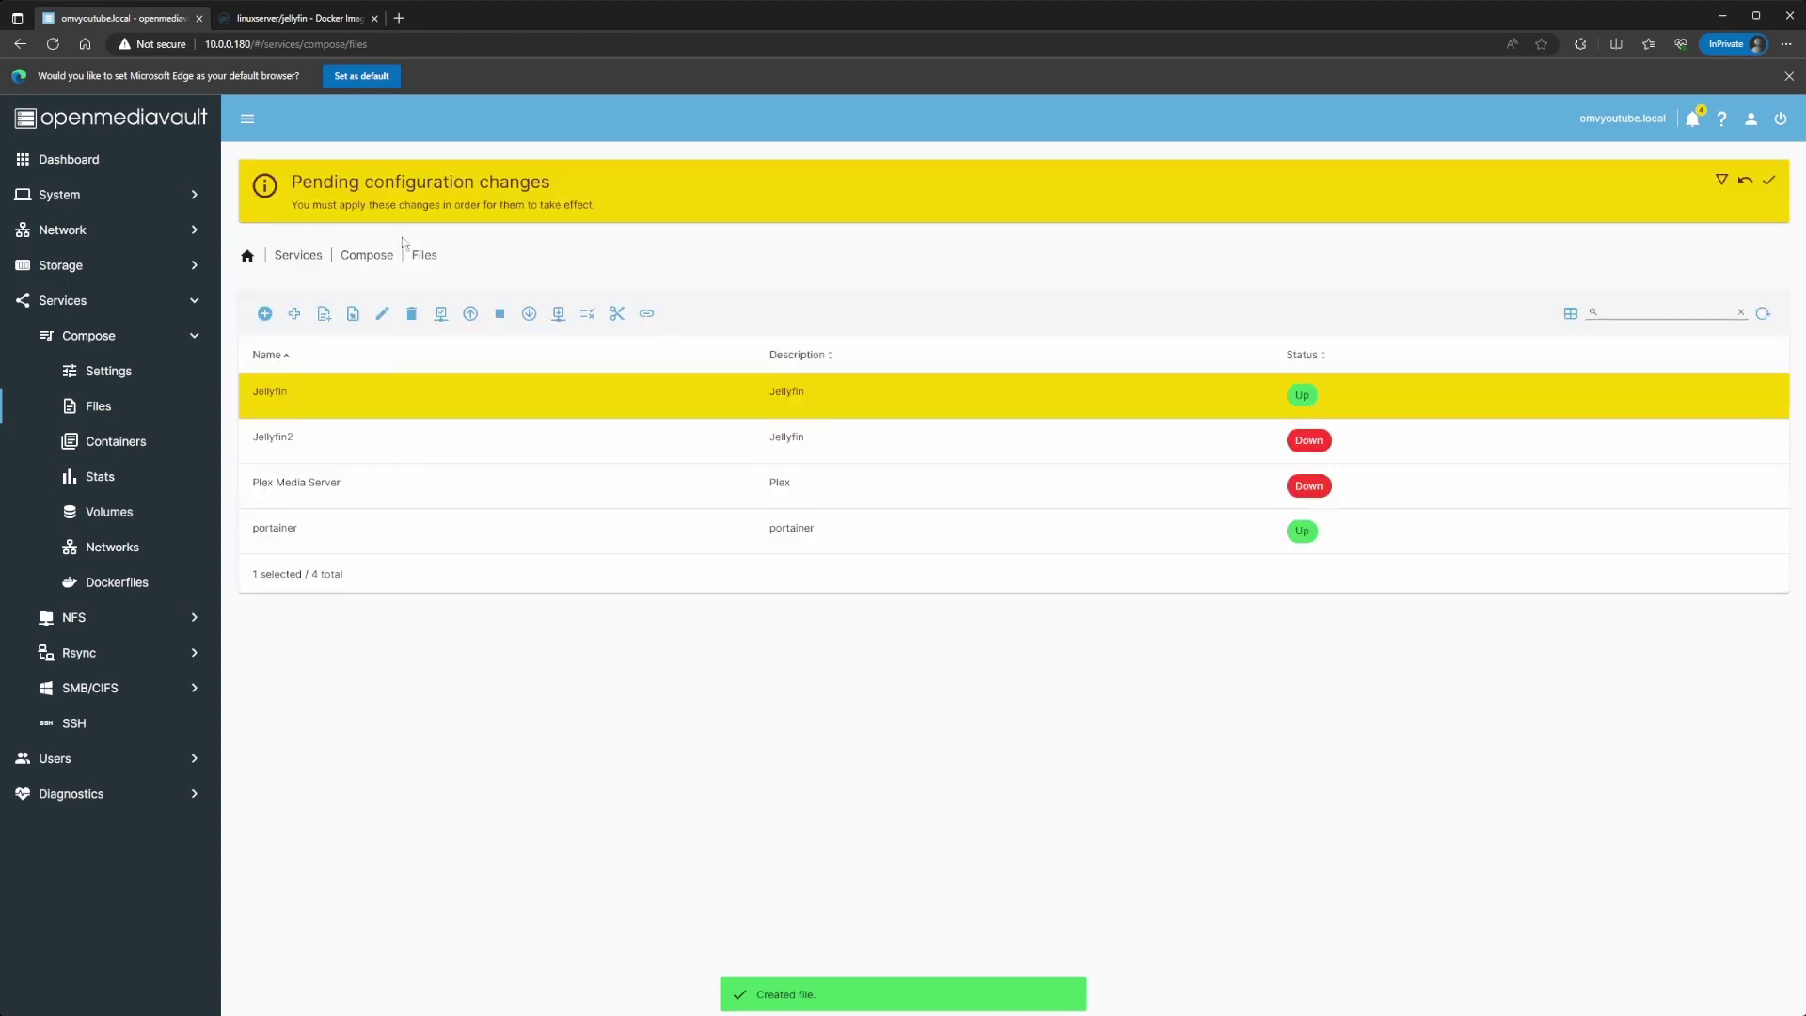
{"action": "left_click", "coordinate": [529, 314]}
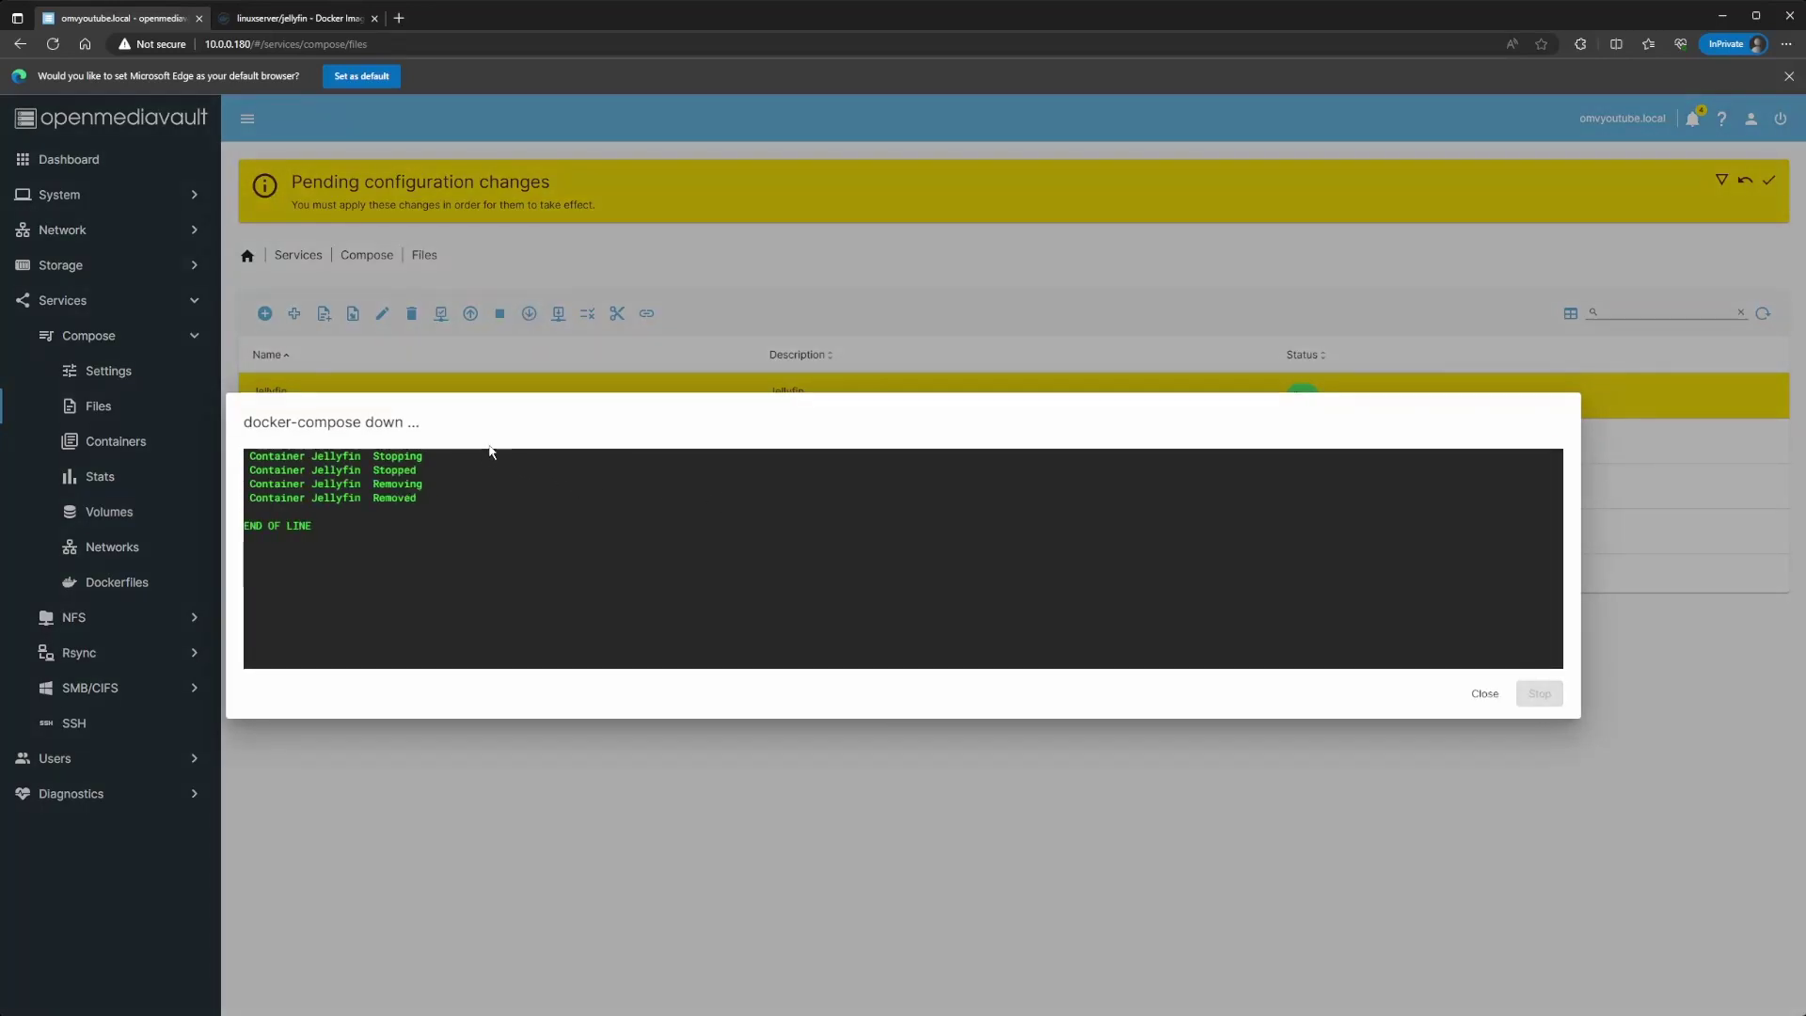
{"action": "left_click", "coordinate": [1484, 694]}
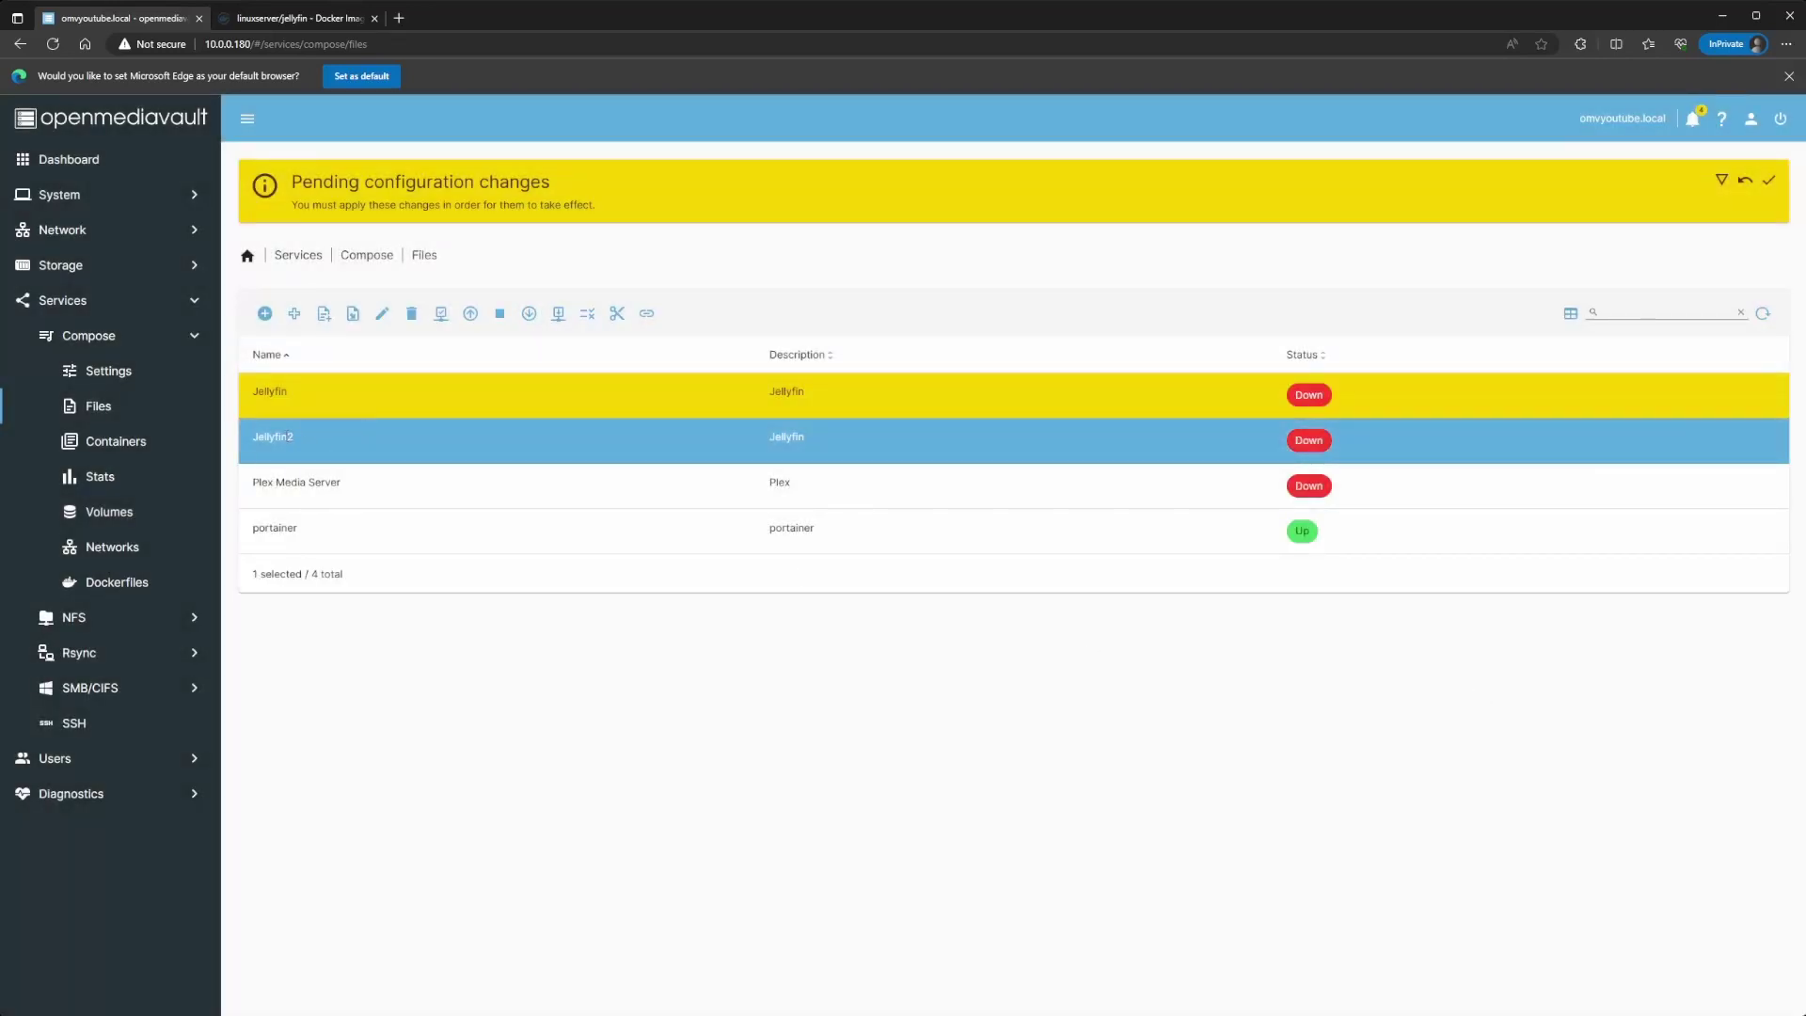
{"action": "left_click", "coordinate": [1769, 179]}
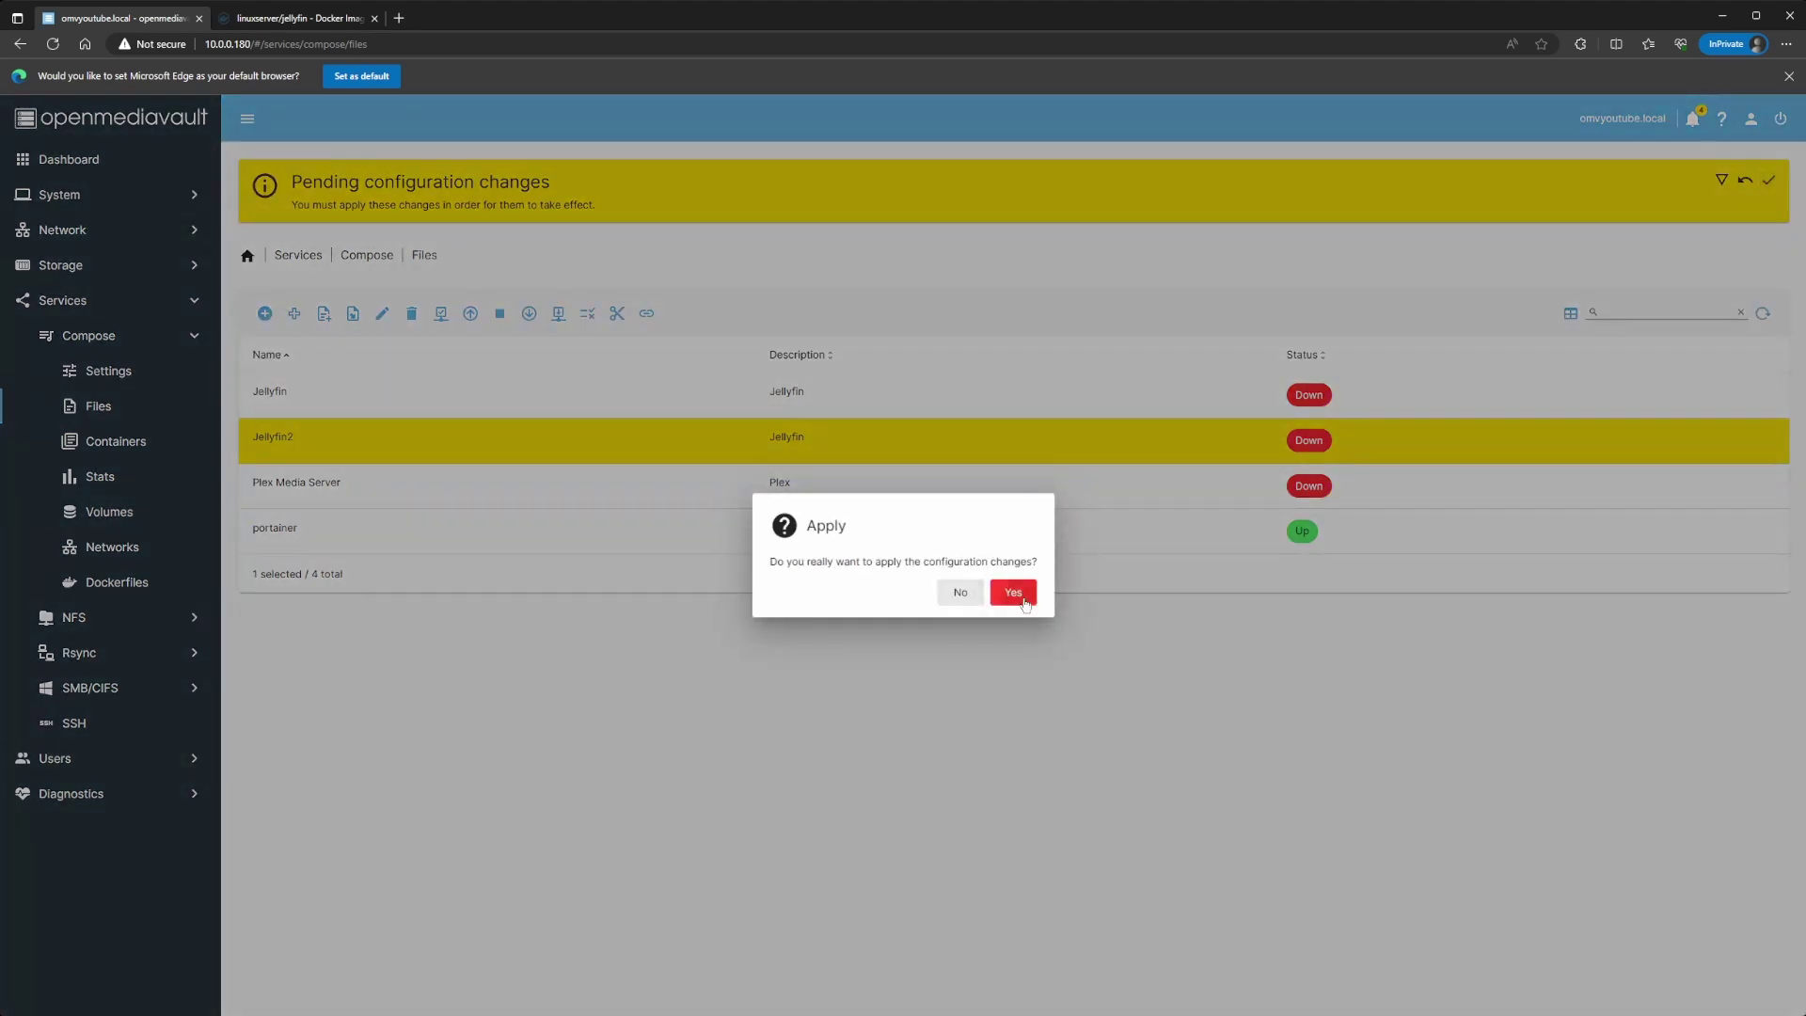
{"action": "left_click", "coordinate": [1010, 594]}
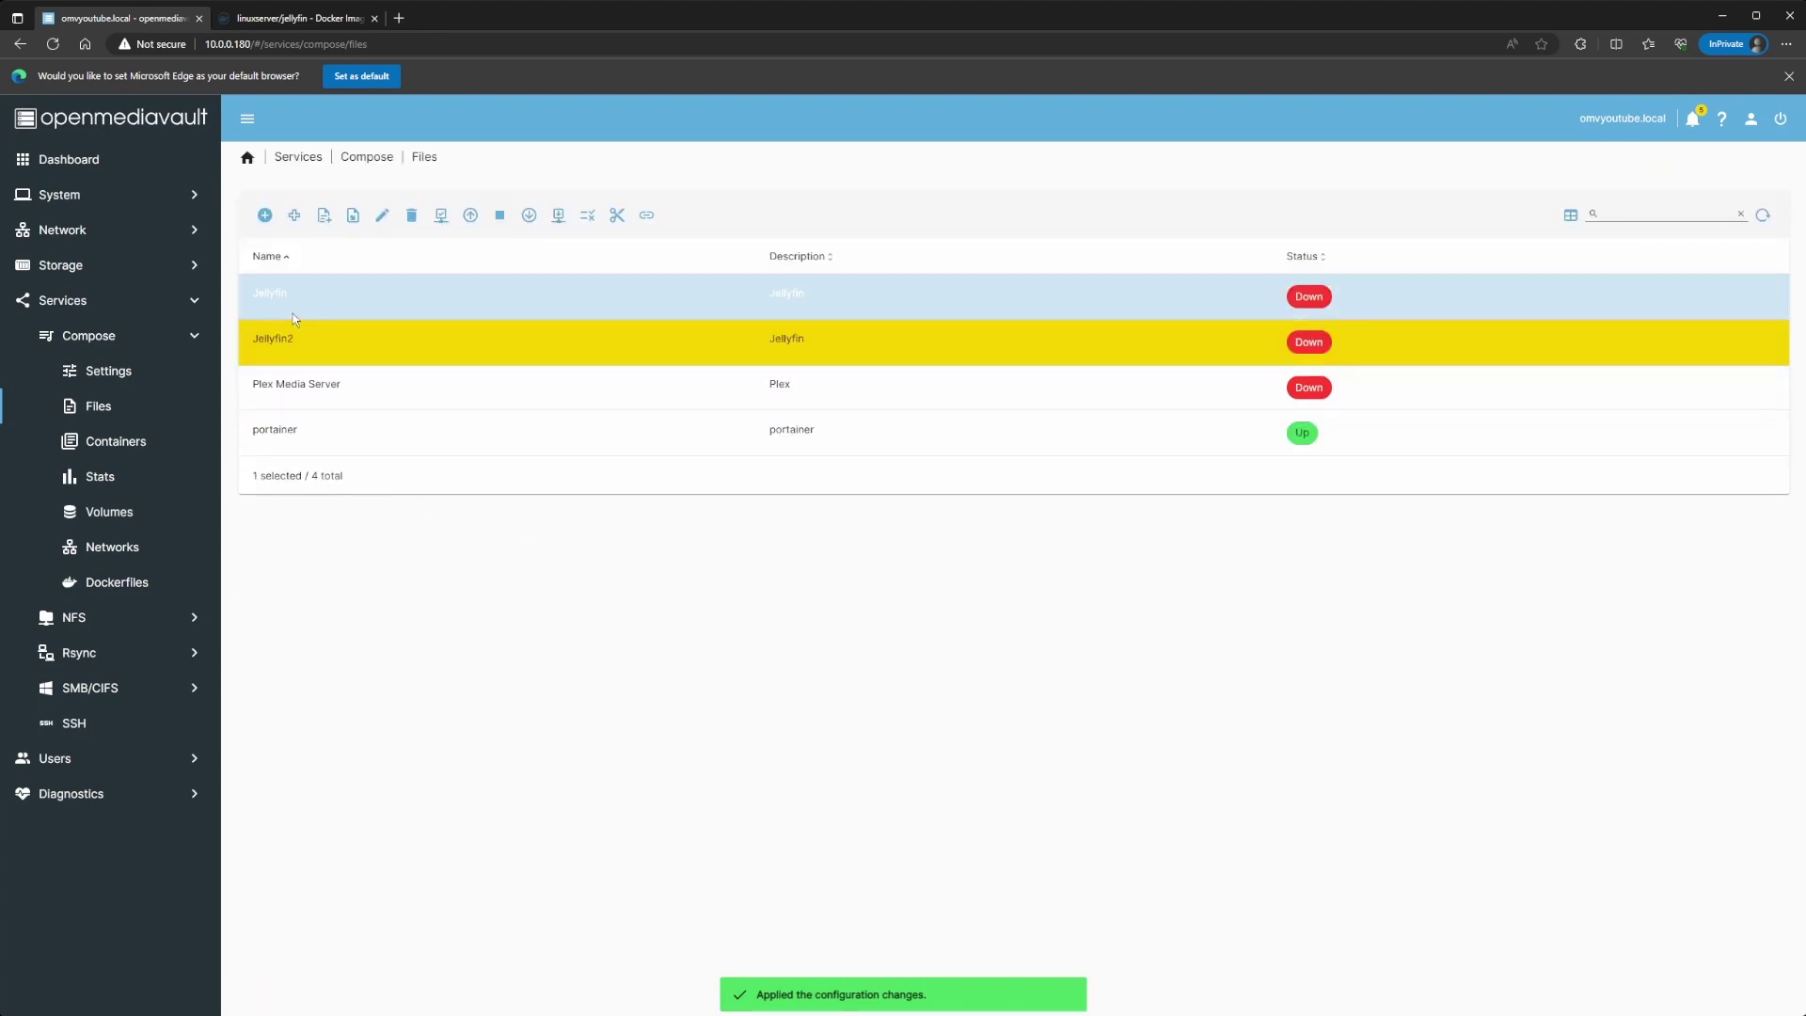
Step: Open the Jellyfin2 compose file and review the host paths in its volumes
{"action": "left_click", "coordinate": [301, 297]}
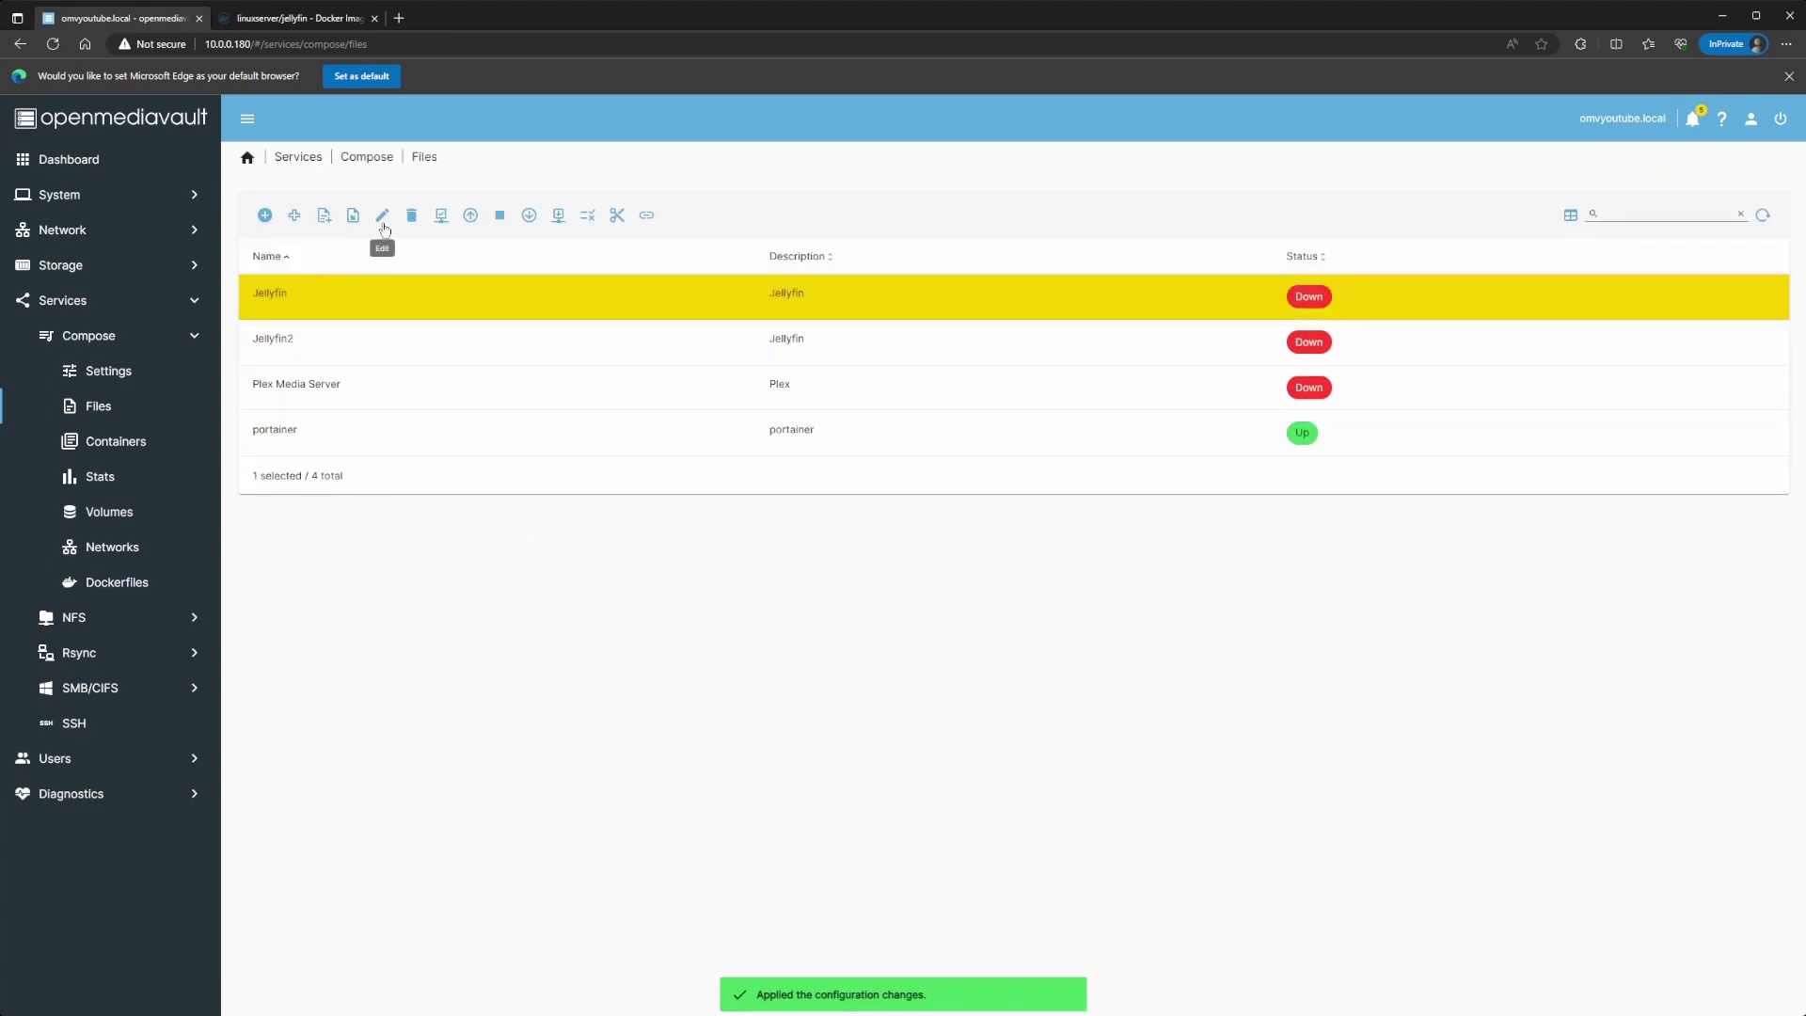
{"action": "left_click", "coordinate": [331, 356]}
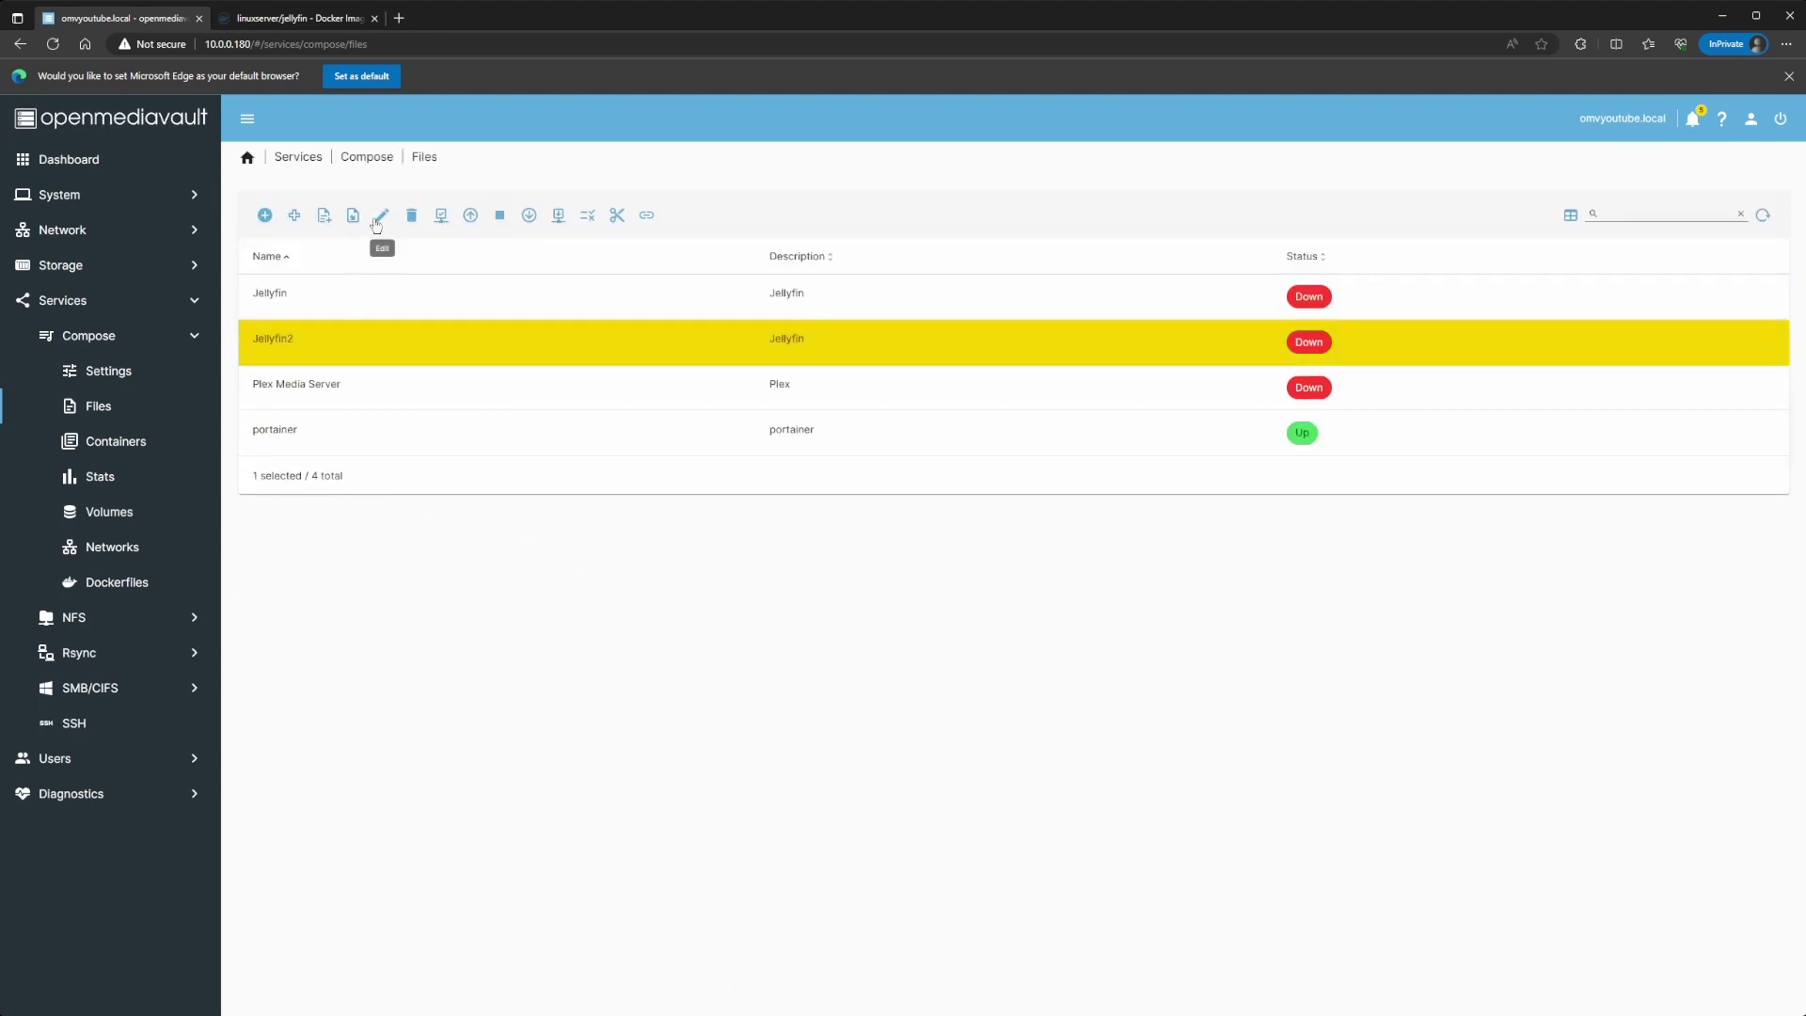
{"action": "left_click", "coordinate": [382, 215]}
{"action": "scroll", "coordinate": [369, 420], "scroll_direction": "down", "scroll_amount": 1}
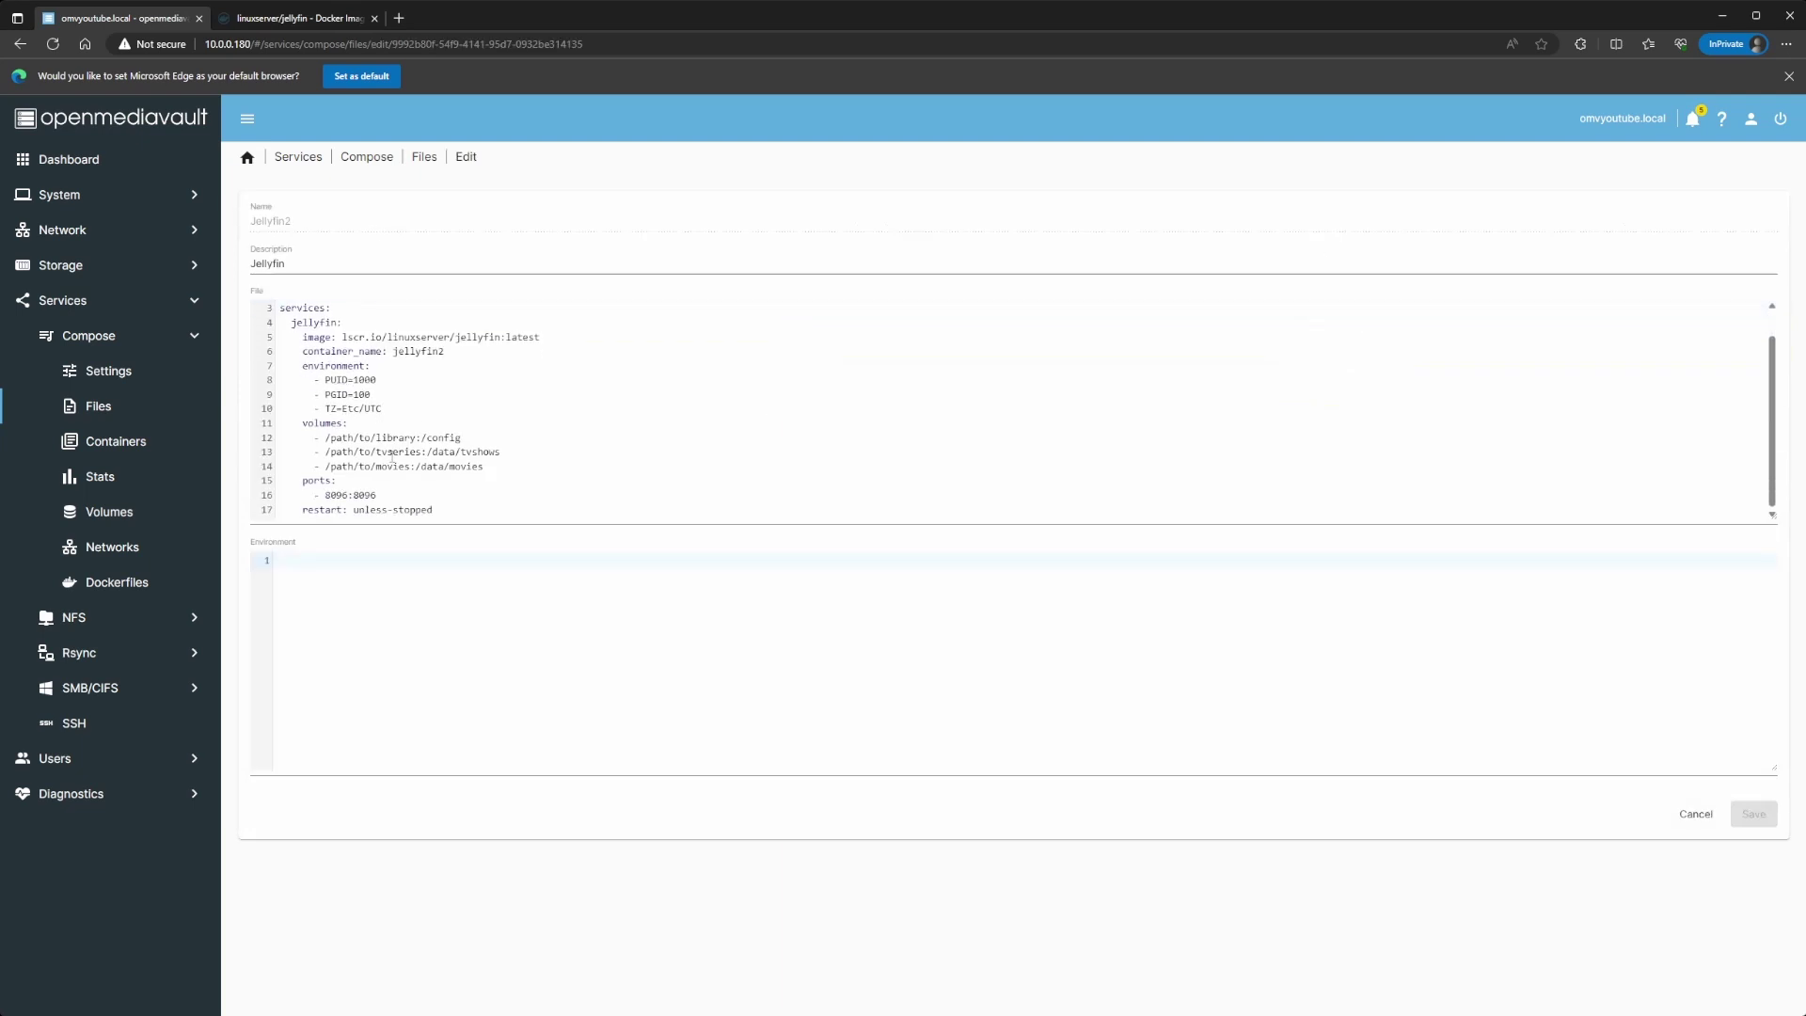
{"action": "left_click_drag", "start_coordinate": [422, 438], "coordinate": [330, 453]}
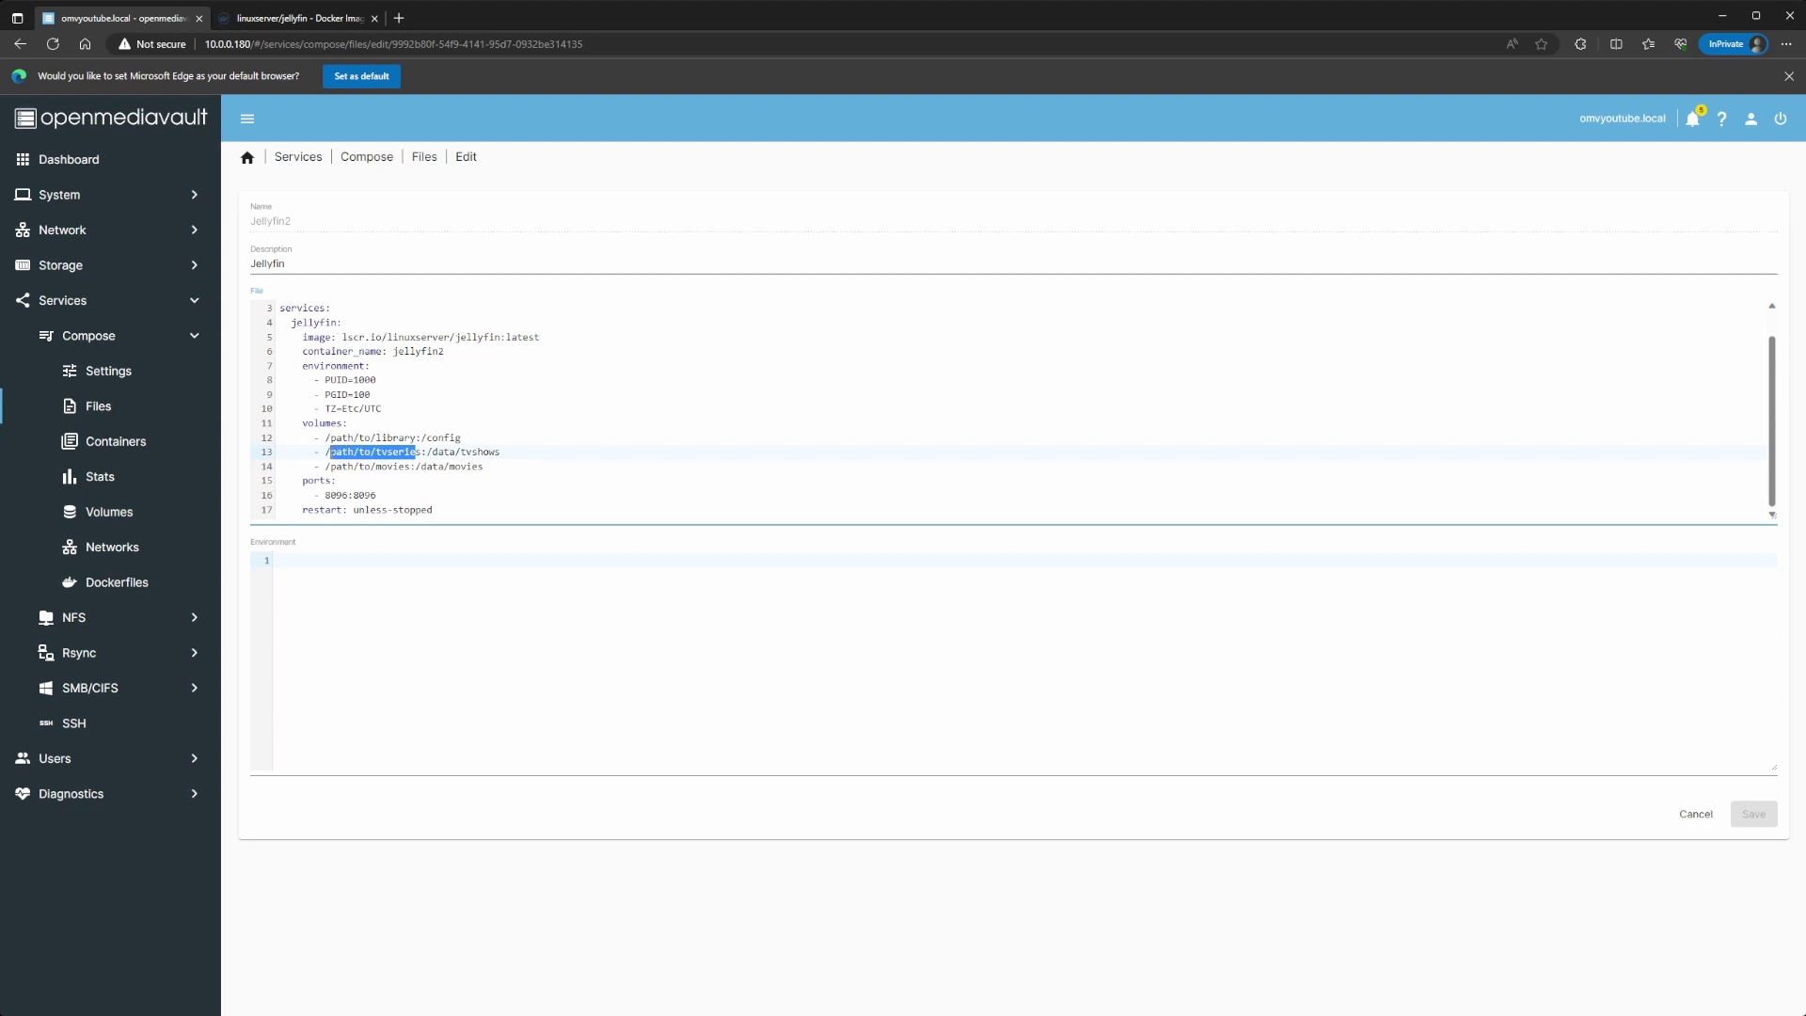
Step: Select Data2 under Shared Folders, then view the SMB/CIFS Shares list
{"action": "left_click", "coordinate": [104, 273]}
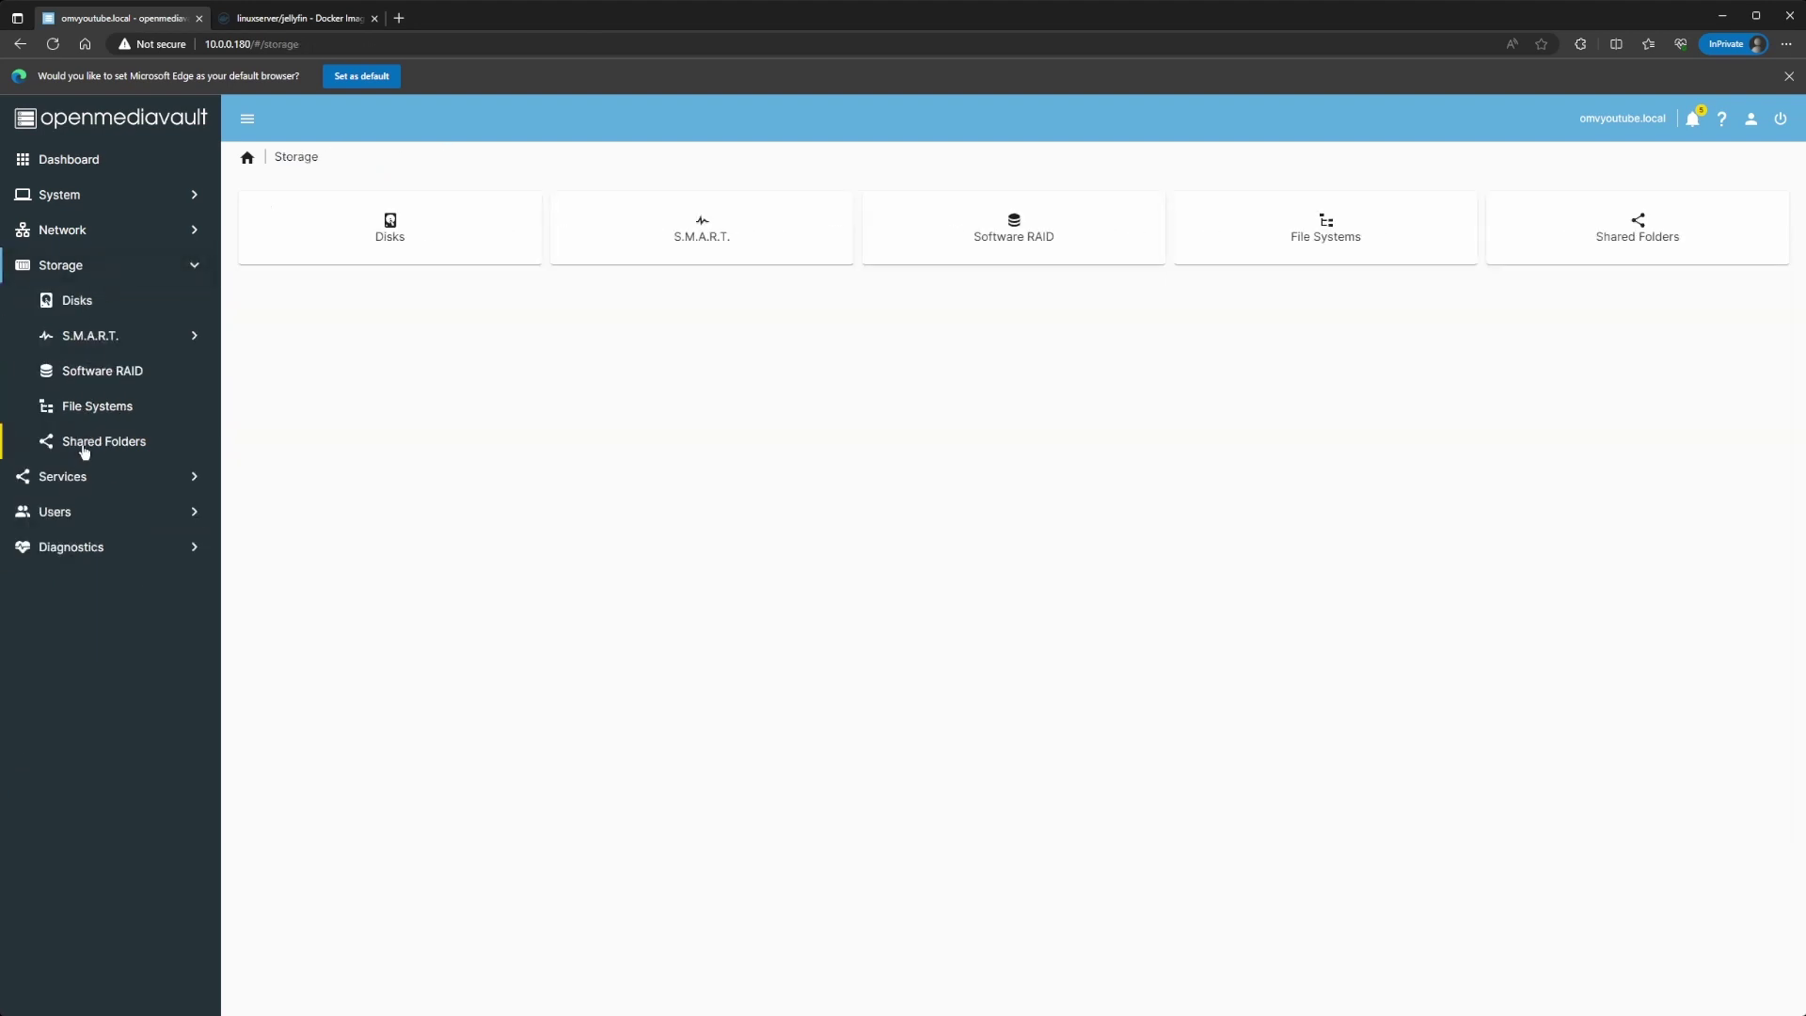
{"action": "left_click", "coordinate": [95, 444]}
{"action": "left_click", "coordinate": [254, 390]}
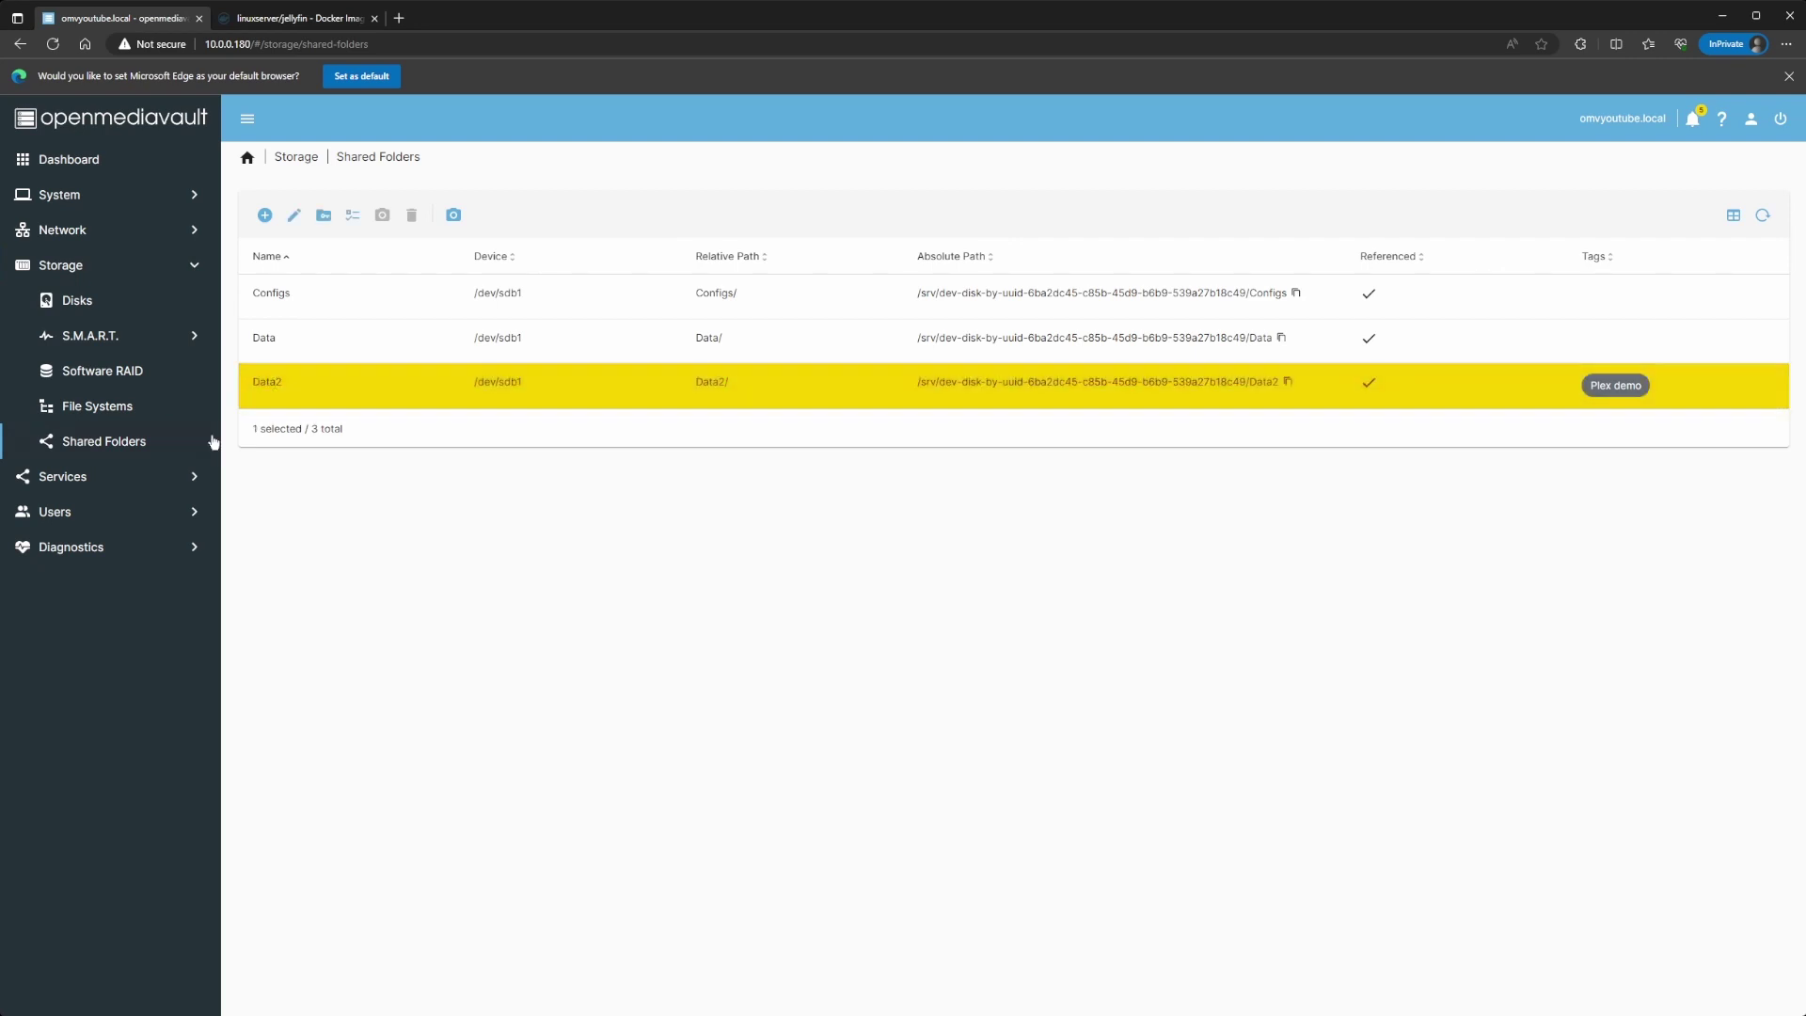
{"action": "left_click", "coordinate": [113, 478]}
{"action": "left_click", "coordinate": [93, 454]}
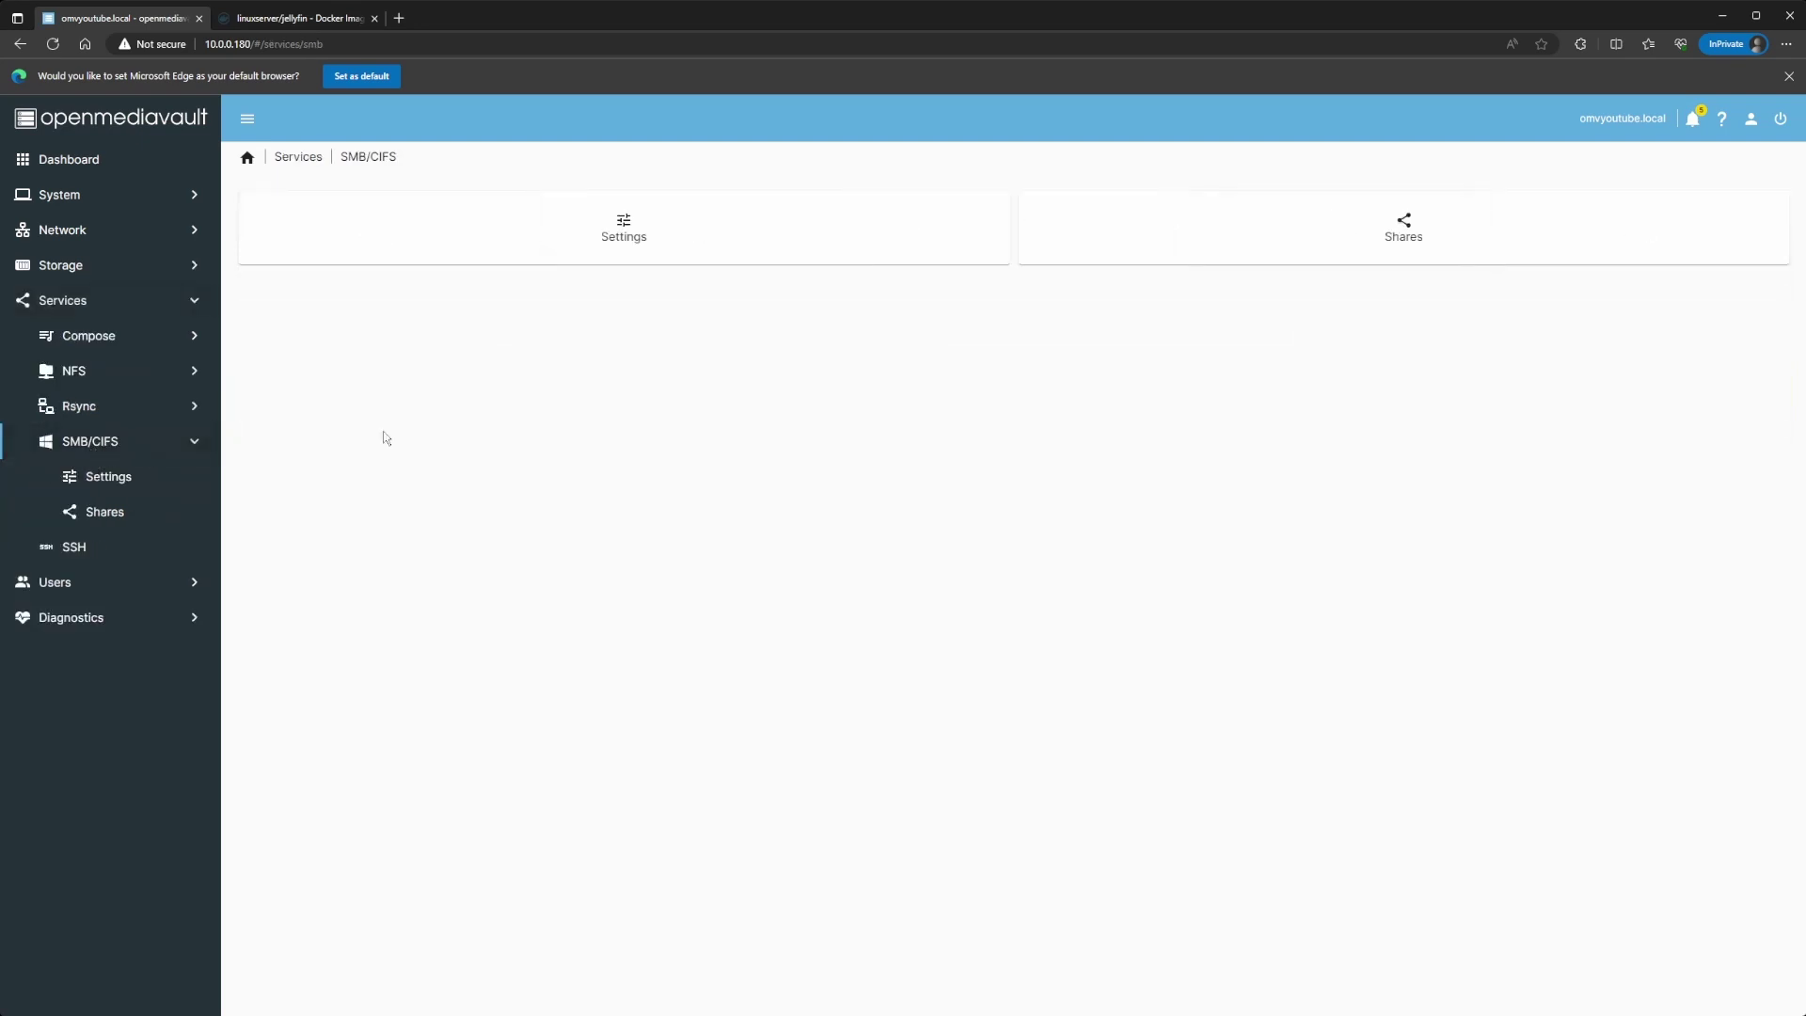
{"action": "left_click", "coordinate": [1278, 226]}
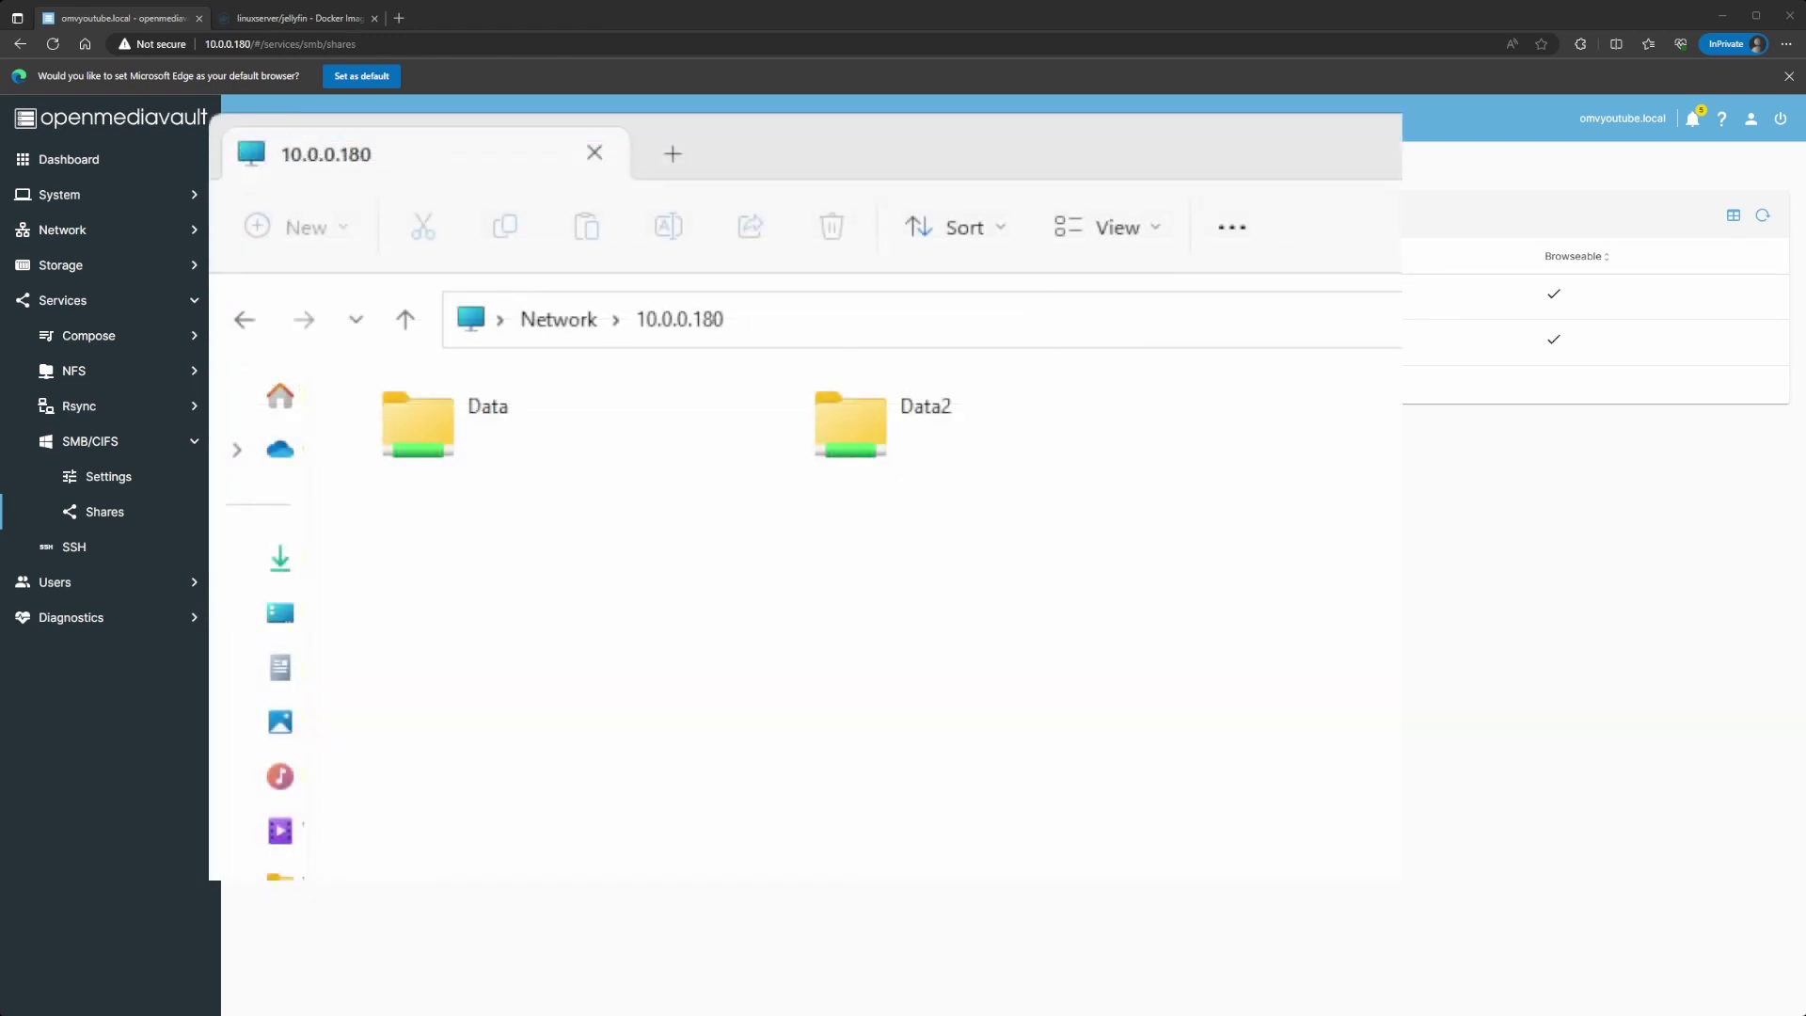
Step: In File Explorer at 10.0.0.180, open Data2 and browse its movies and tv folders
{"action": "left_click", "coordinate": [477, 340]}
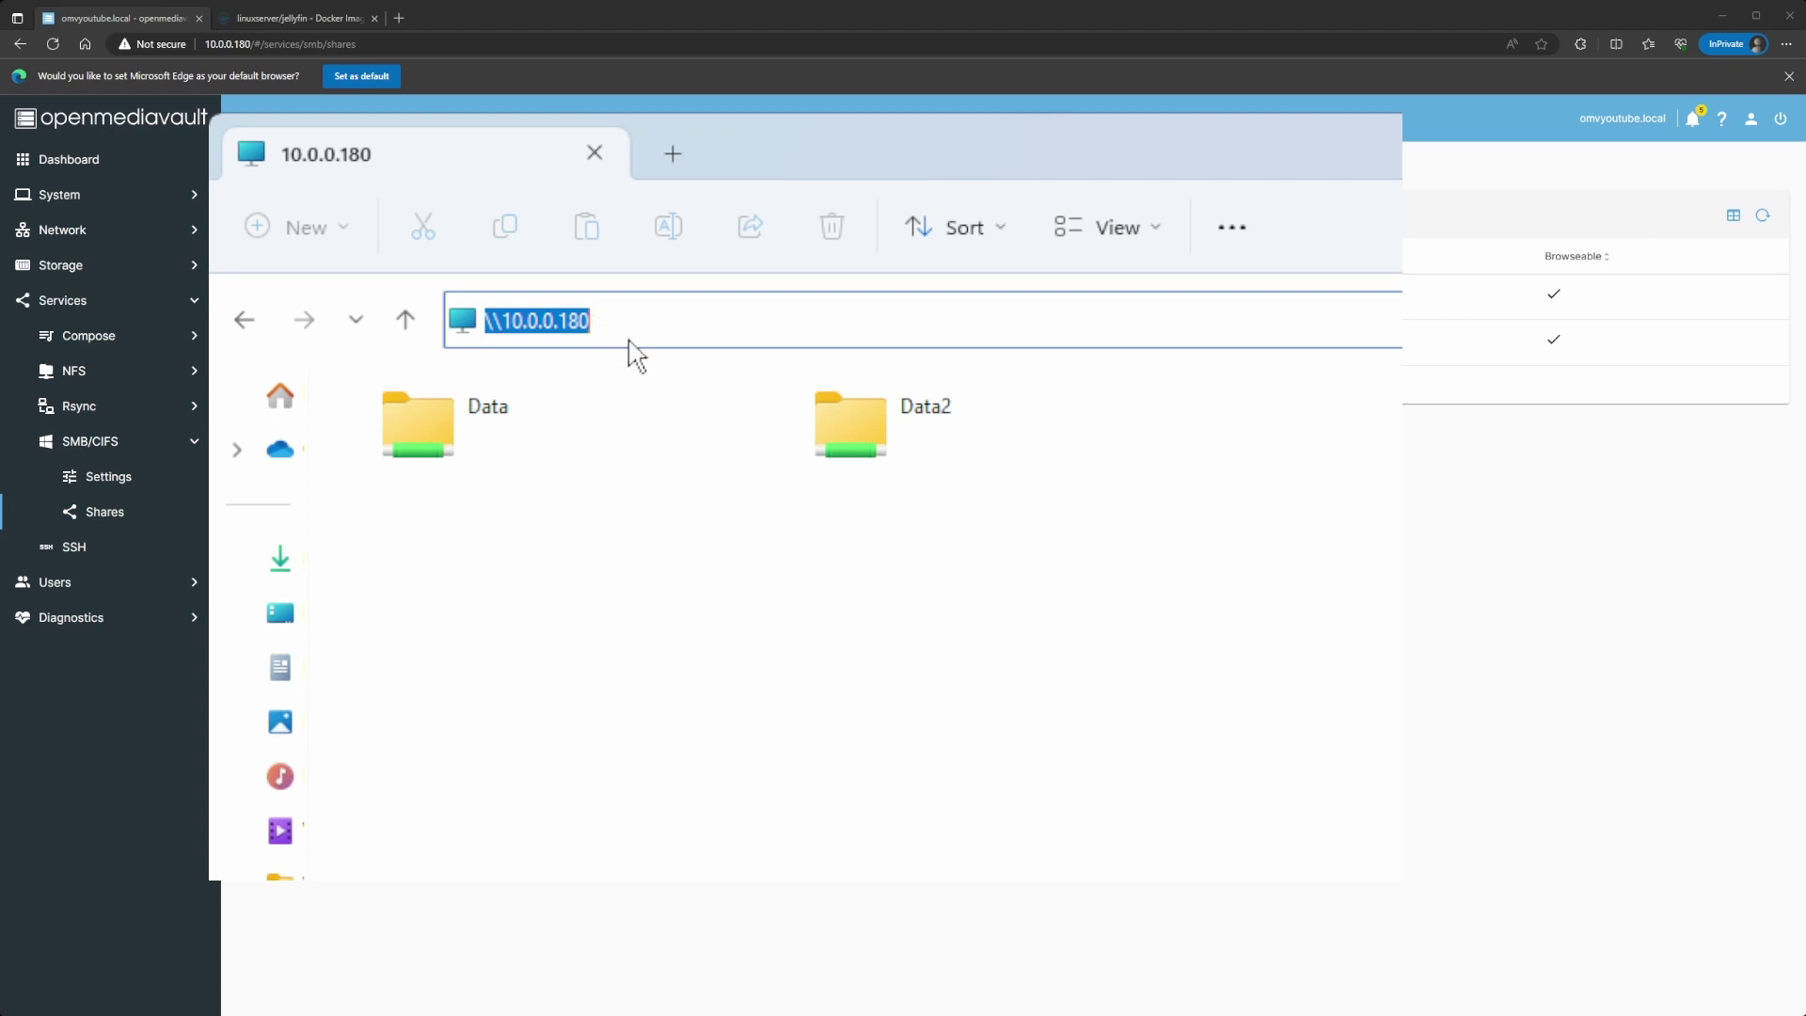
{"action": "double_click", "coordinate": [849, 420]}
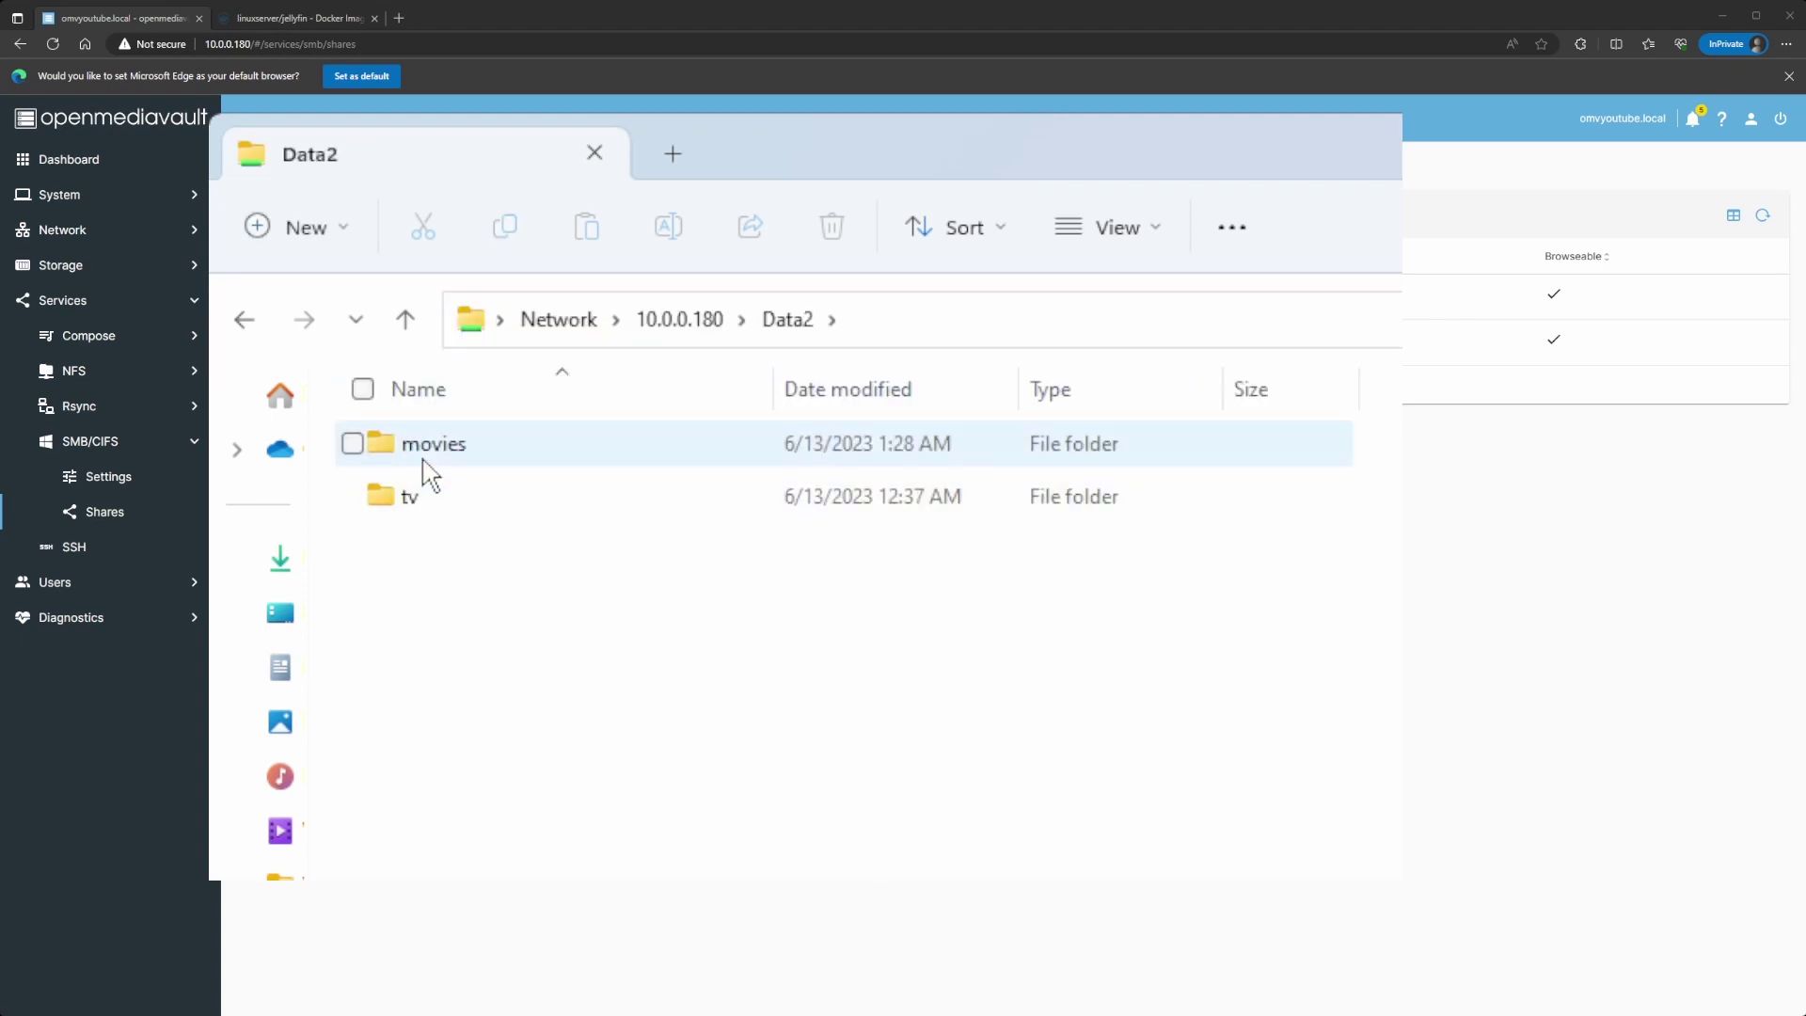
{"action": "double_click", "coordinate": [470, 457]}
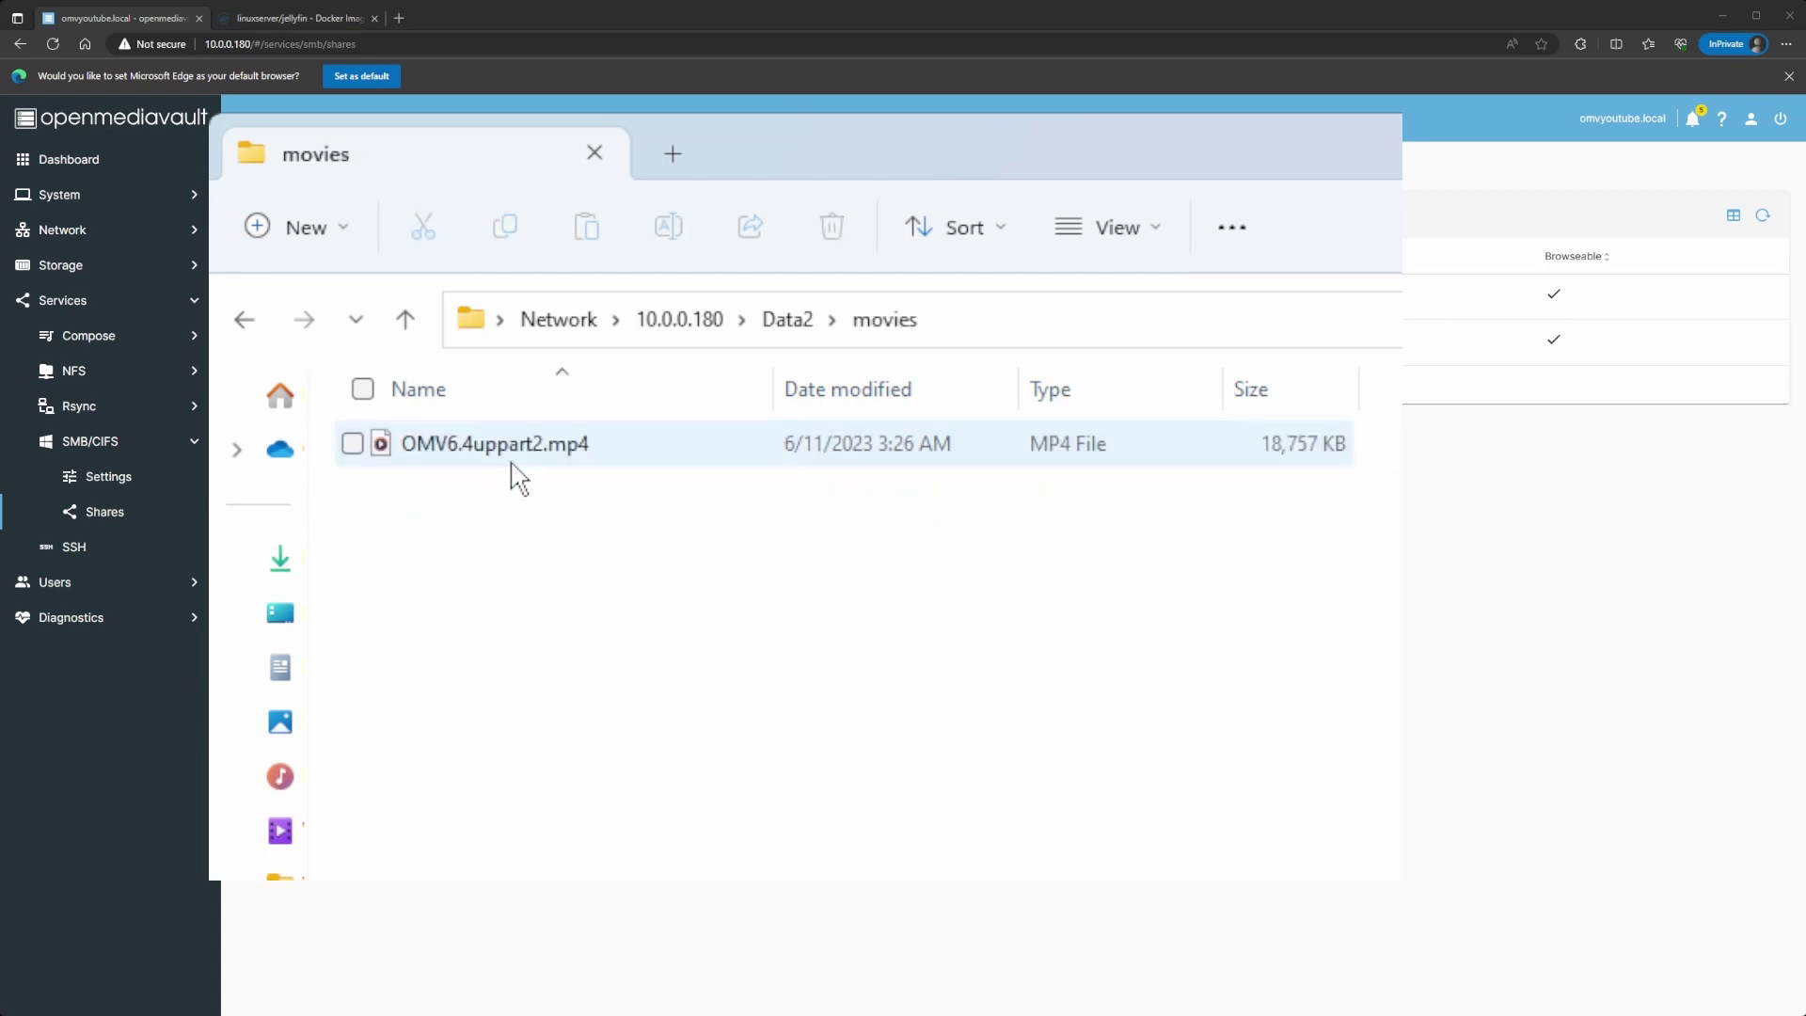
{"action": "left_click", "coordinate": [795, 323]}
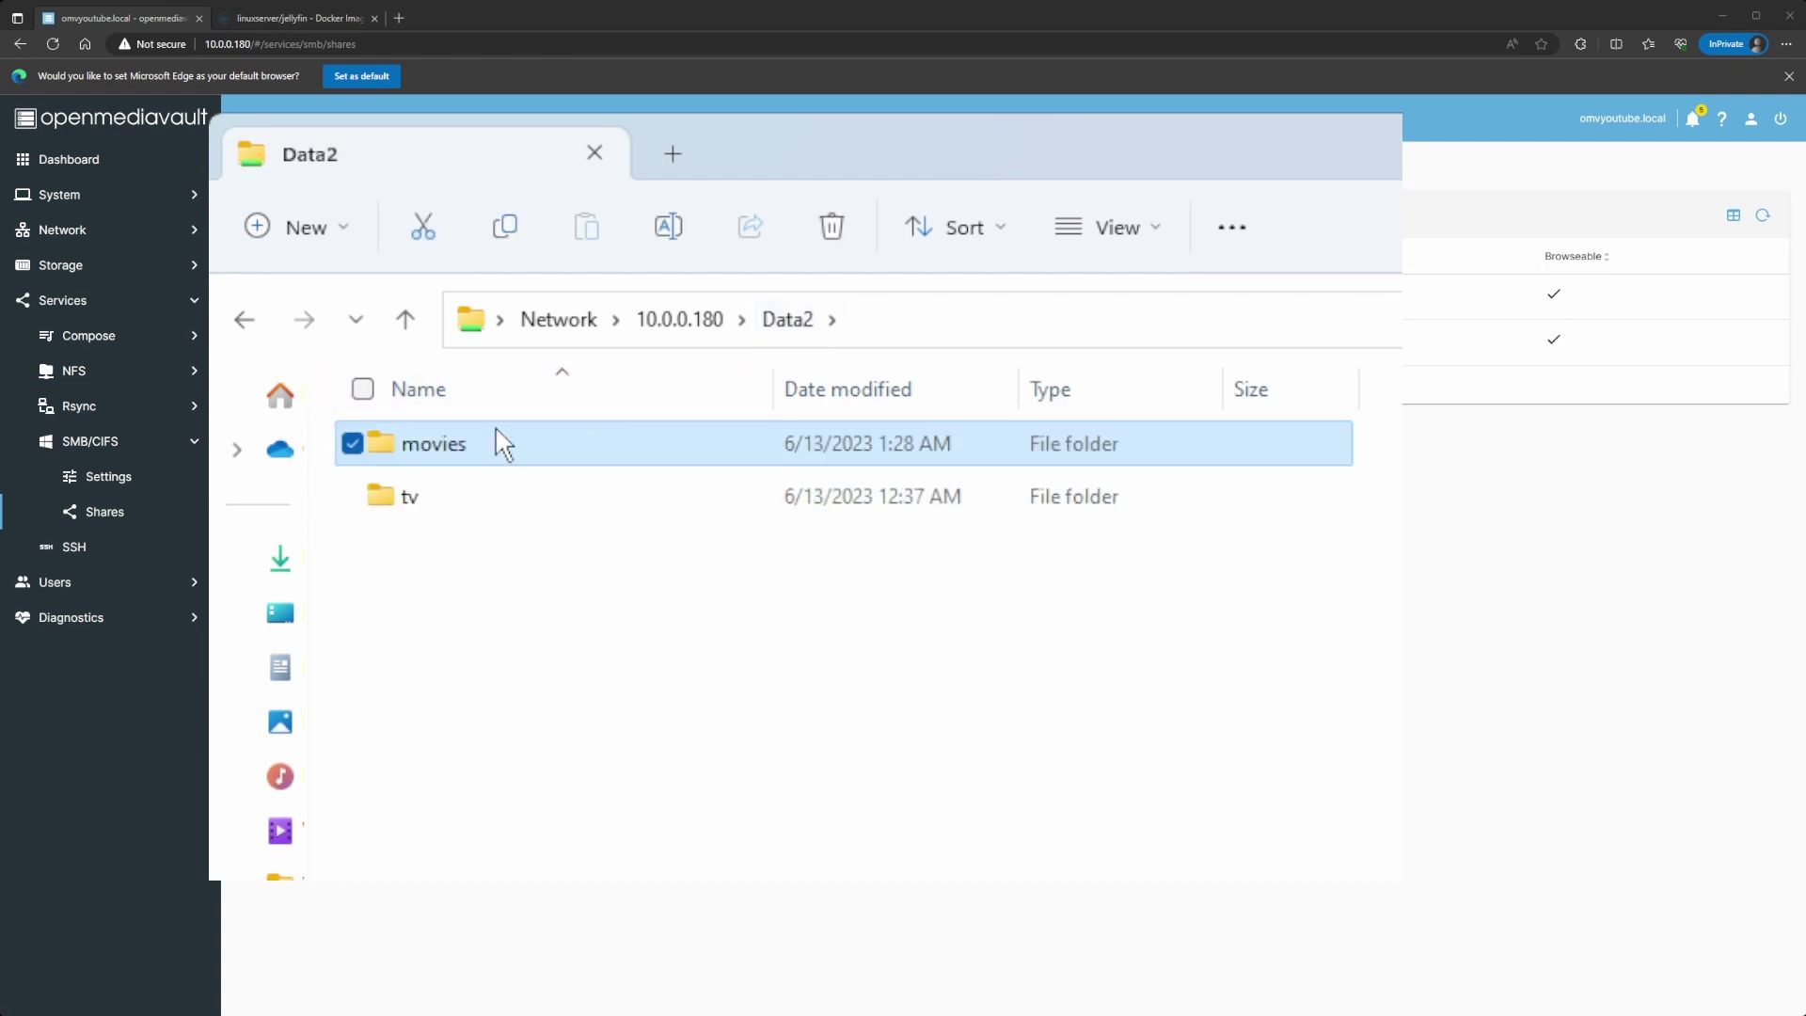
{"action": "double_click", "coordinate": [432, 504]}
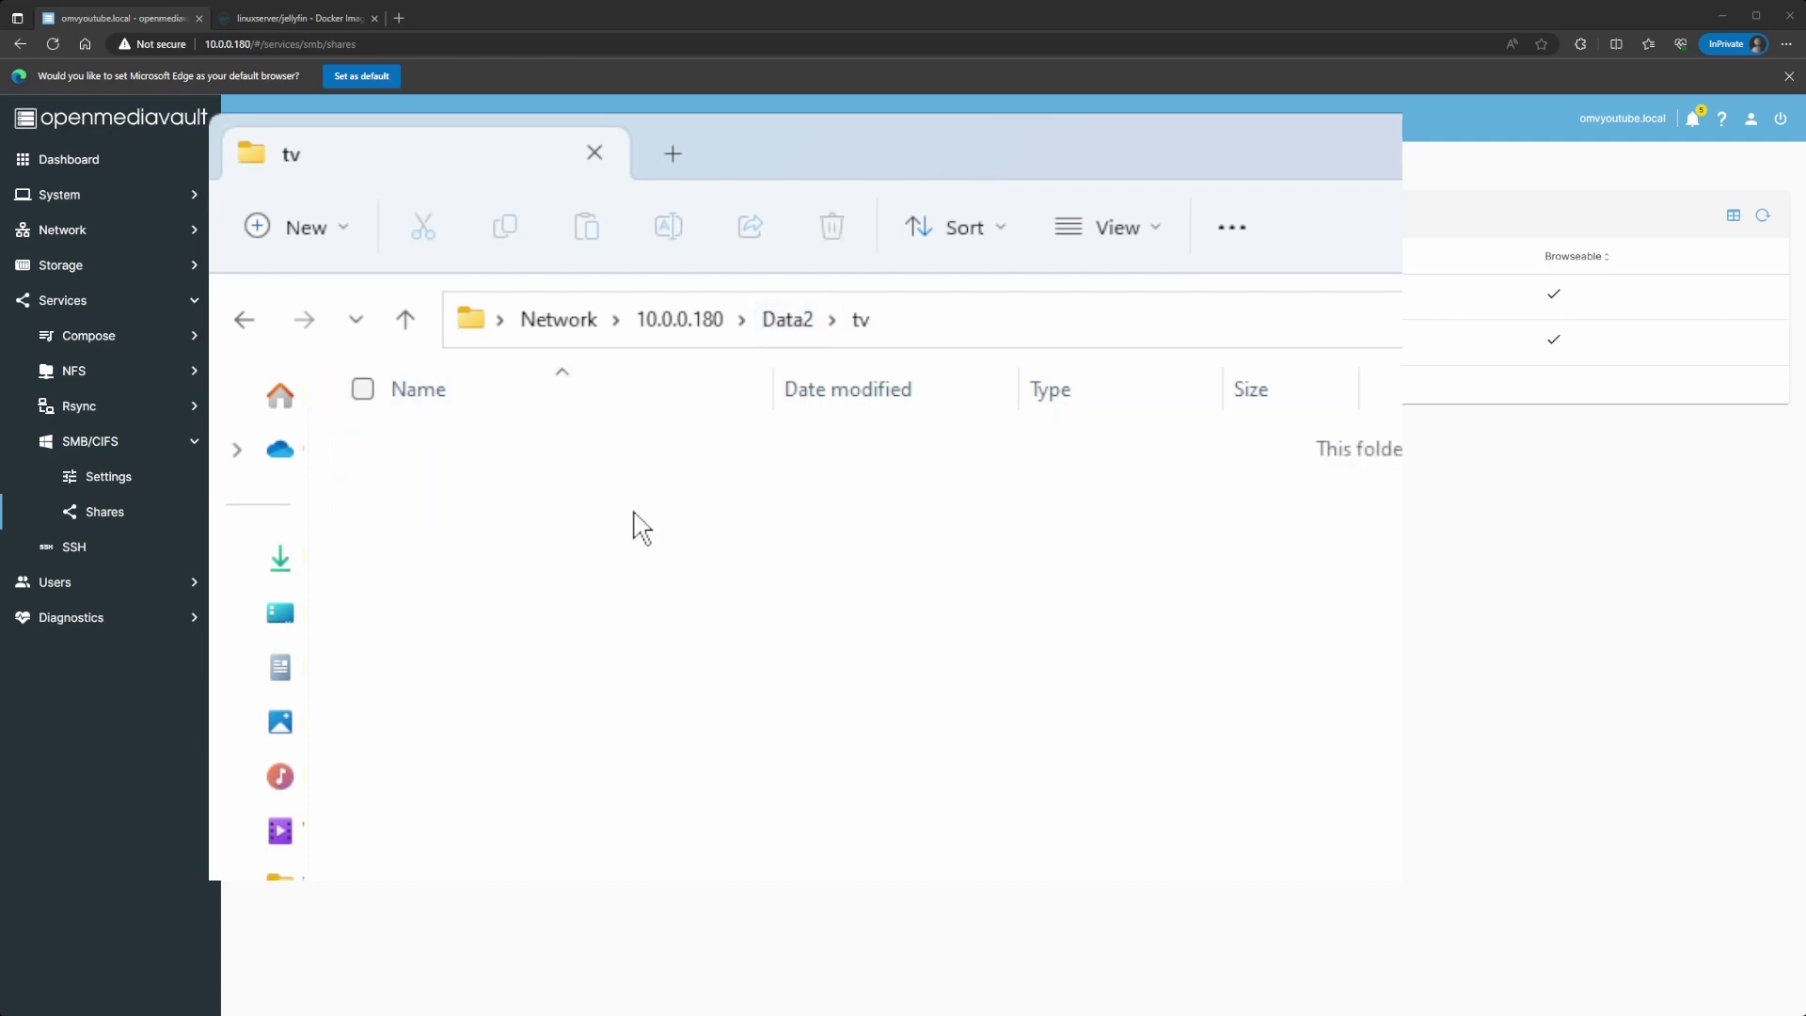
{"action": "left_click", "coordinate": [796, 324]}
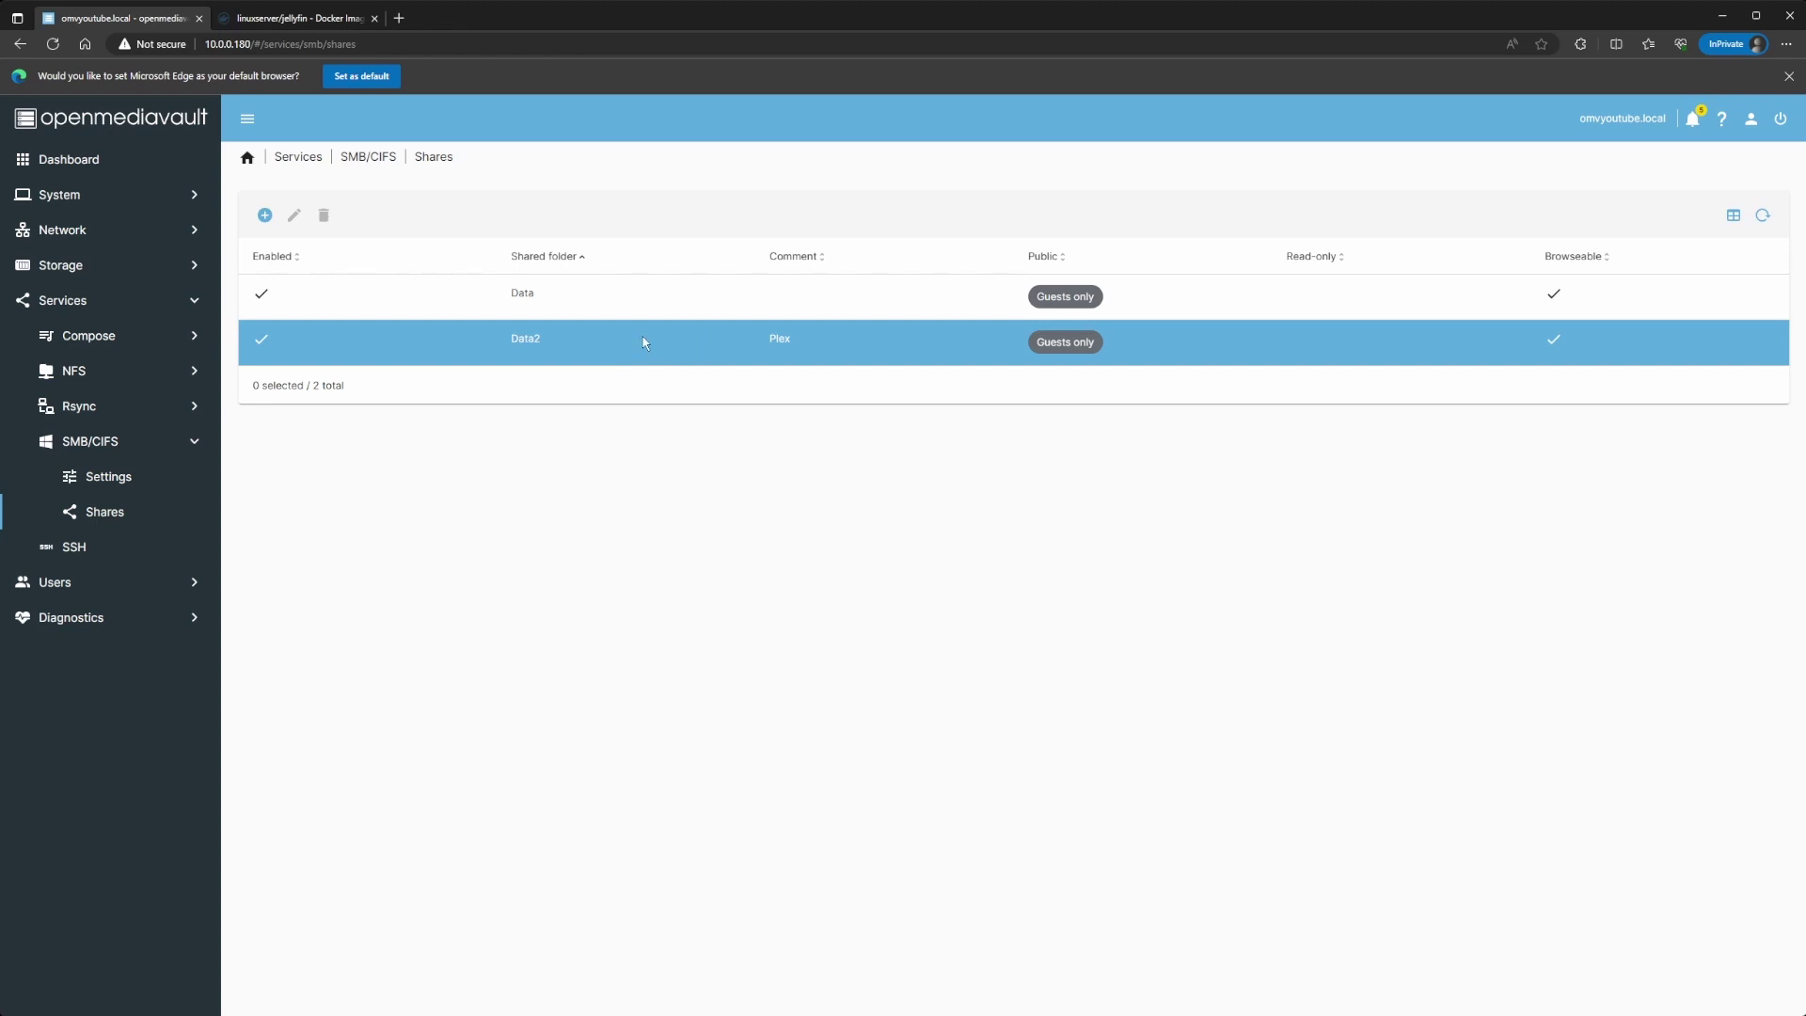
Step: Copy the Data2 shared folder's absolute path from Storage > Shared Folders
{"action": "left_click", "coordinate": [108, 270]}
{"action": "left_click", "coordinate": [94, 442]}
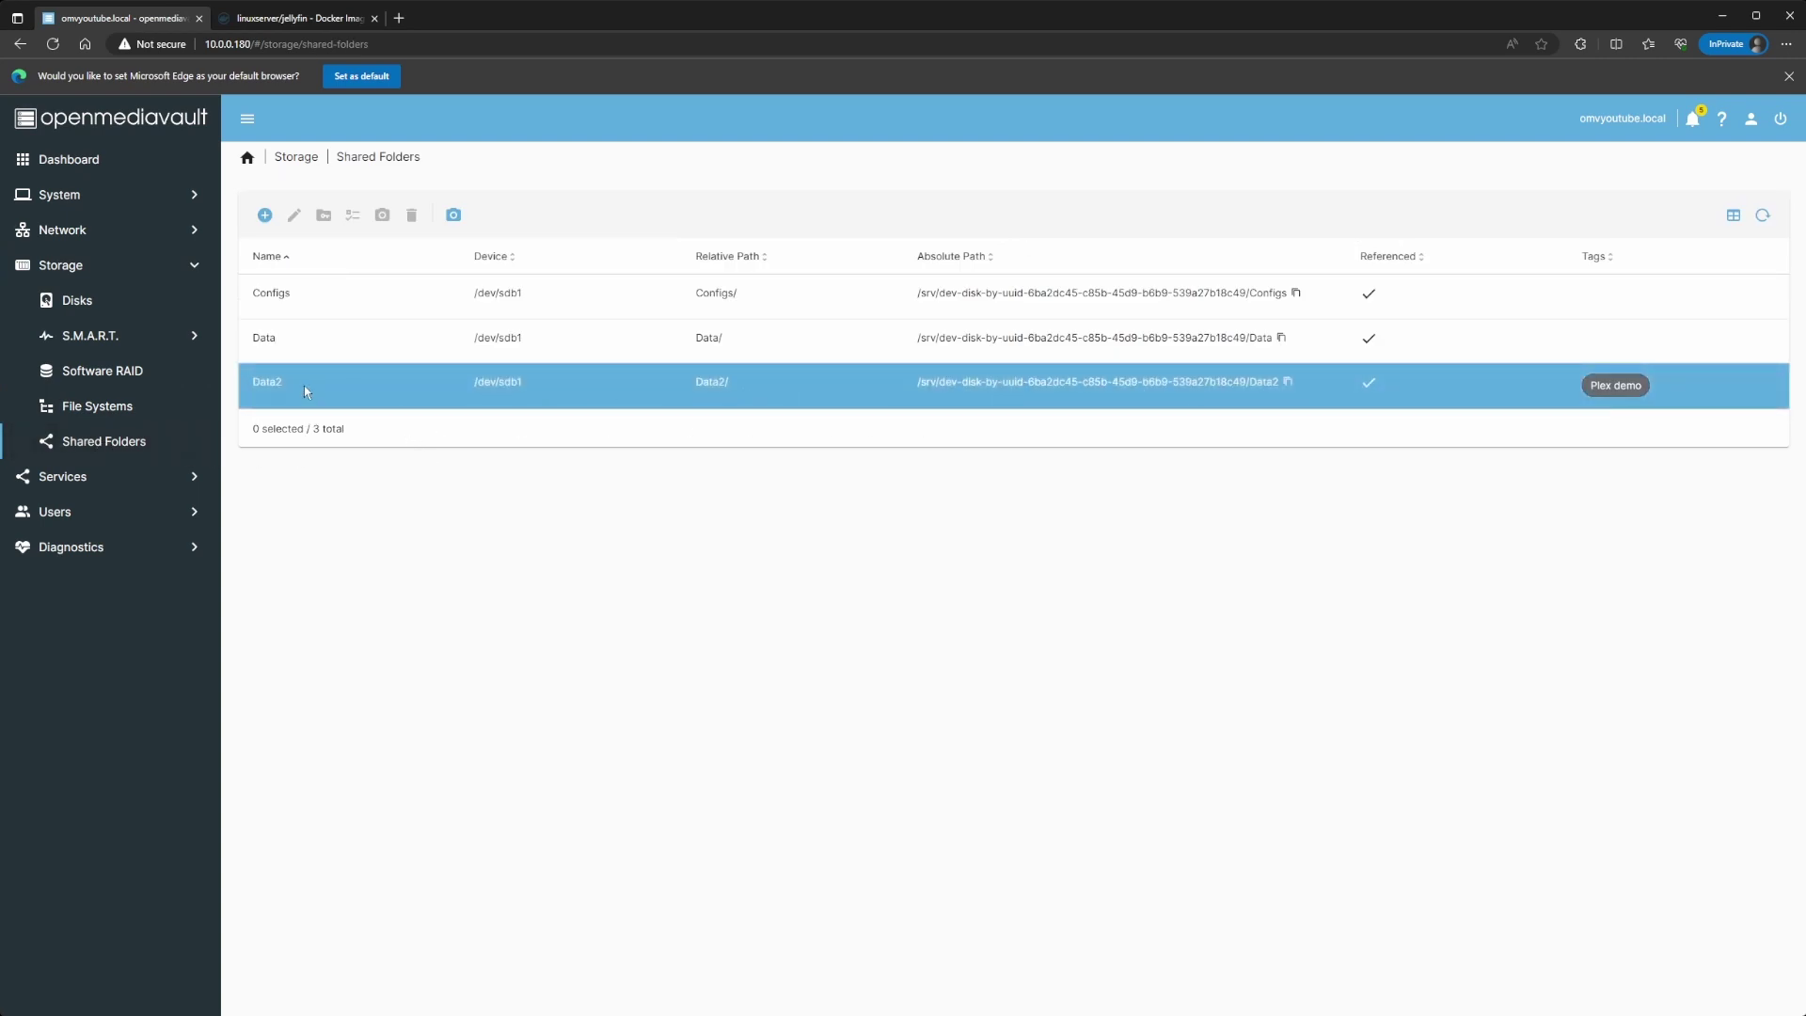
{"action": "left_click", "coordinate": [919, 402]}
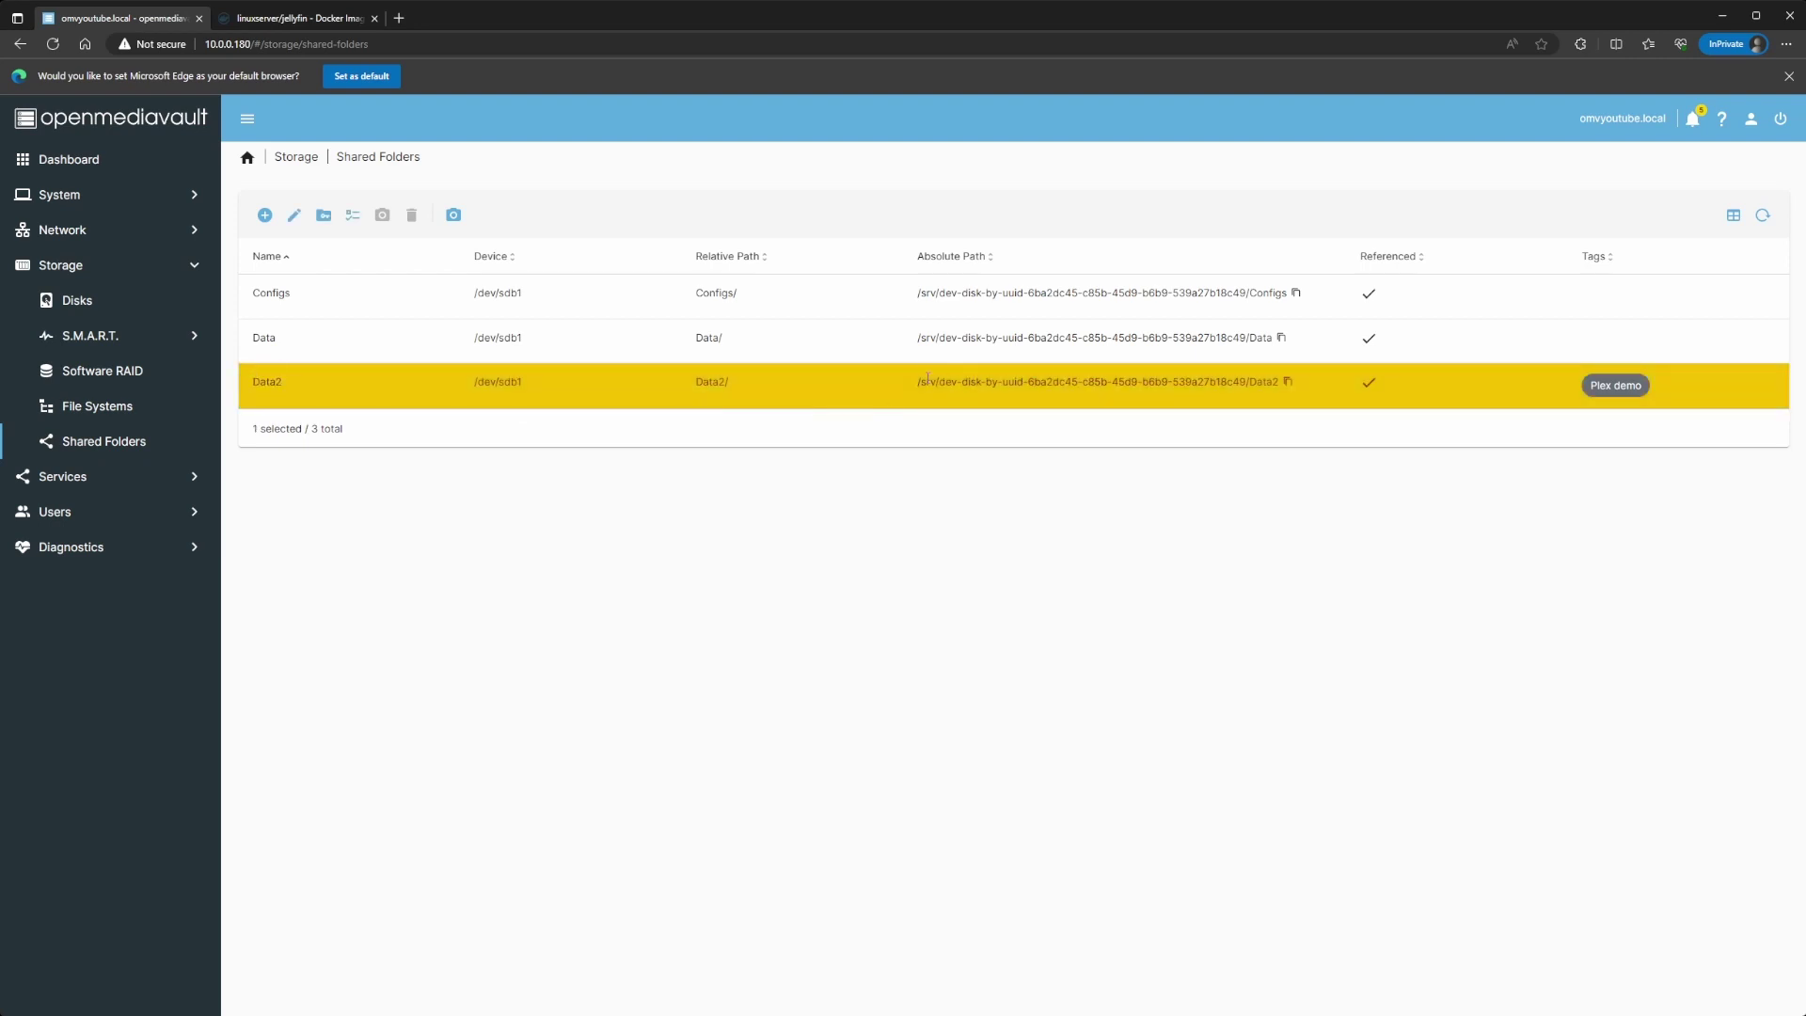
{"action": "left_click", "coordinate": [1287, 384]}
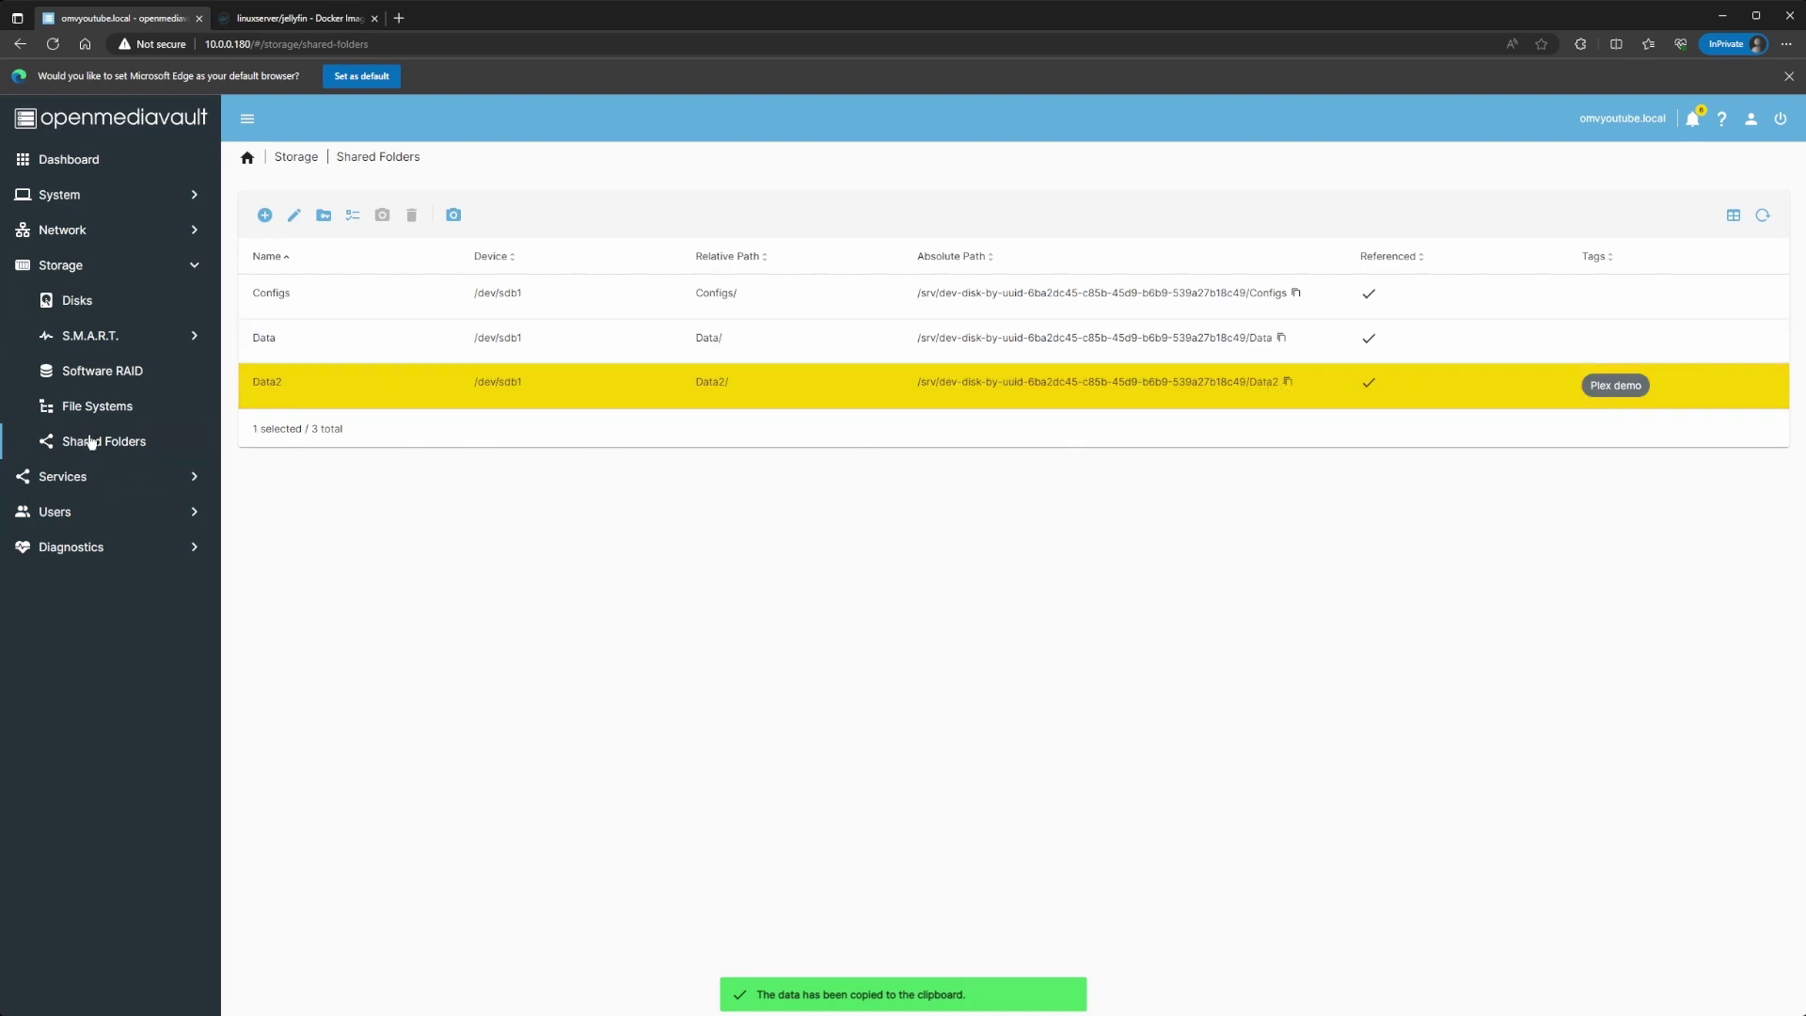
{"action": "left_click", "coordinate": [83, 476]}
Step: Open the Jellyfin2 compose file for editing
{"action": "left_click", "coordinate": [94, 337]}
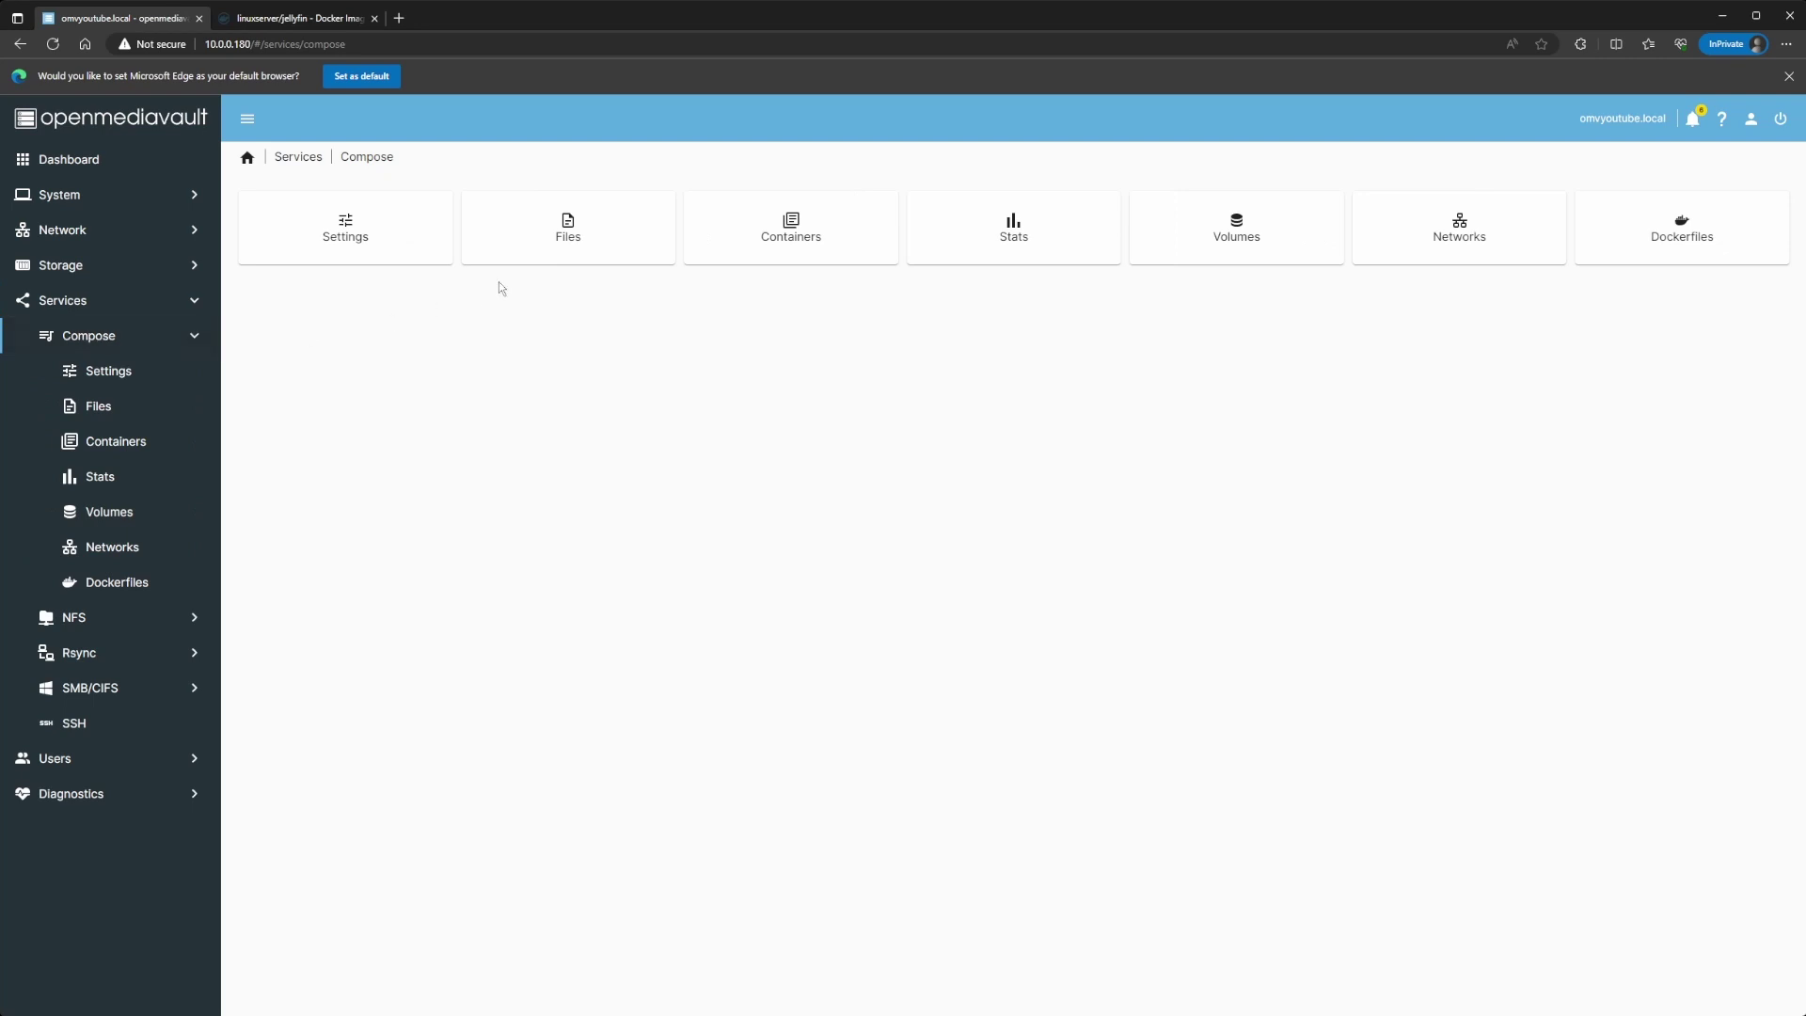
{"action": "left_click", "coordinate": [532, 252]}
{"action": "left_click", "coordinate": [338, 339]}
{"action": "left_click", "coordinate": [381, 218]}
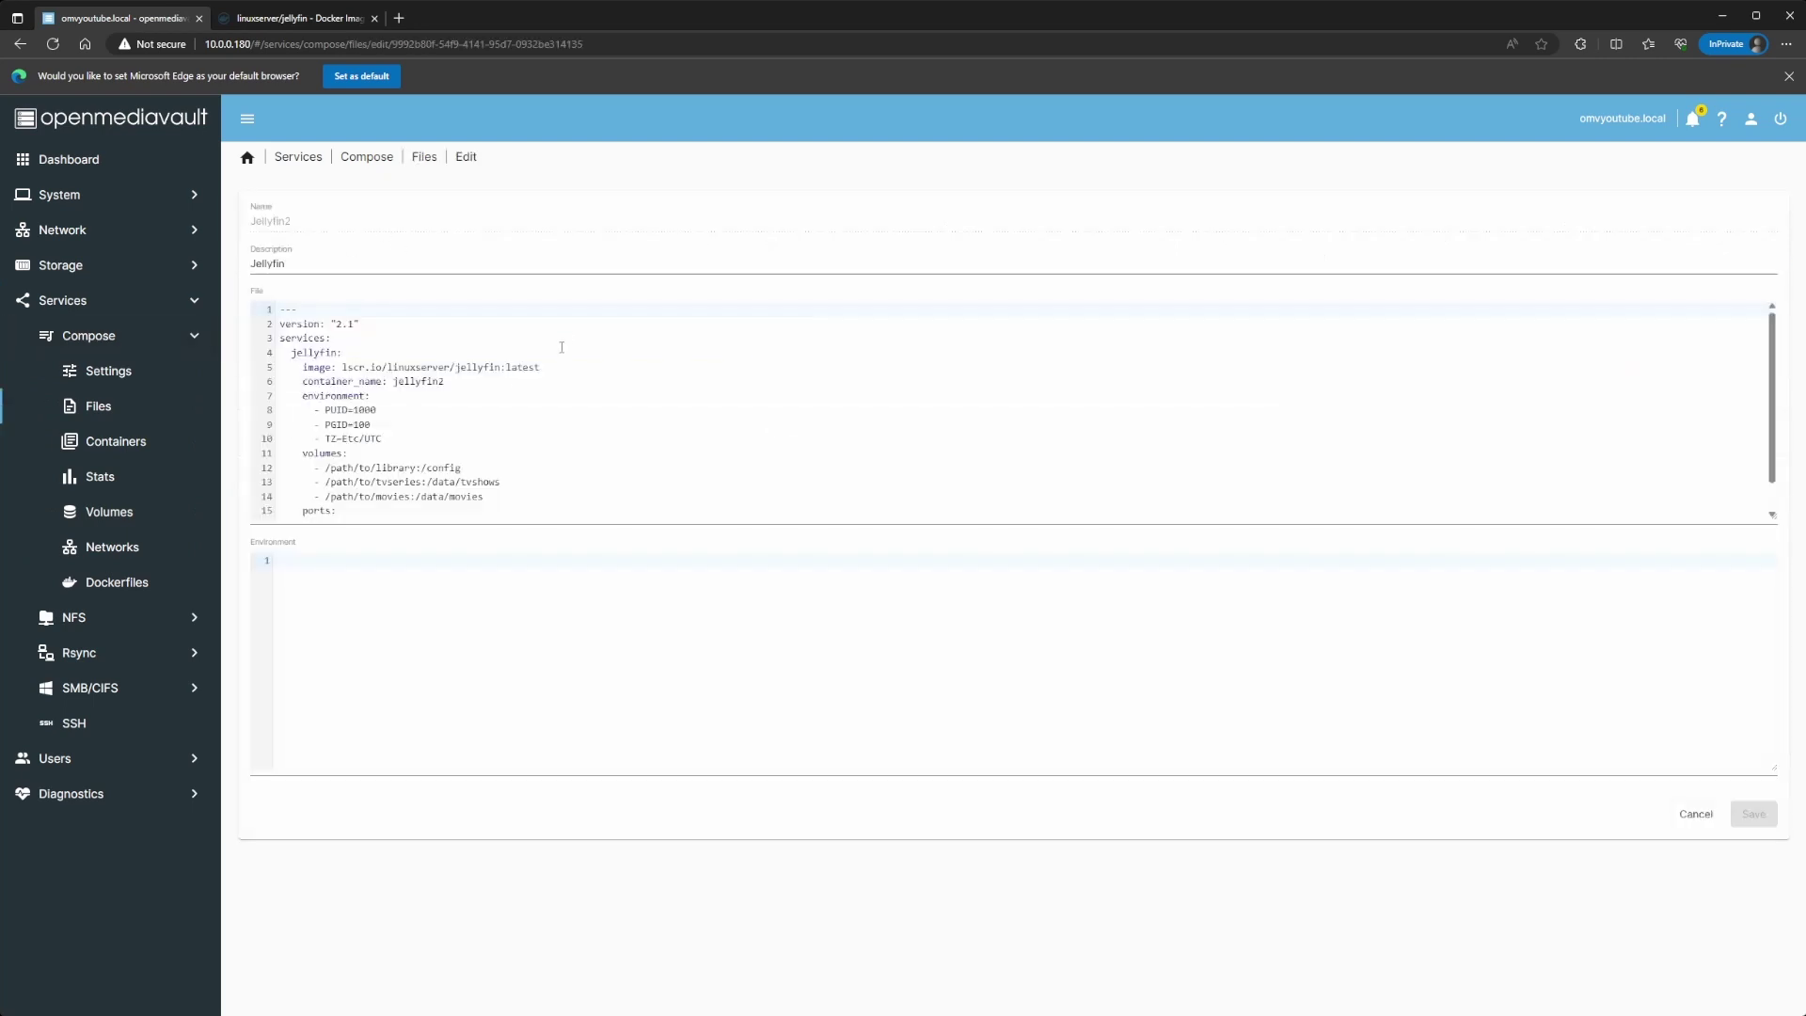
{"action": "left_click", "coordinate": [416, 468]}
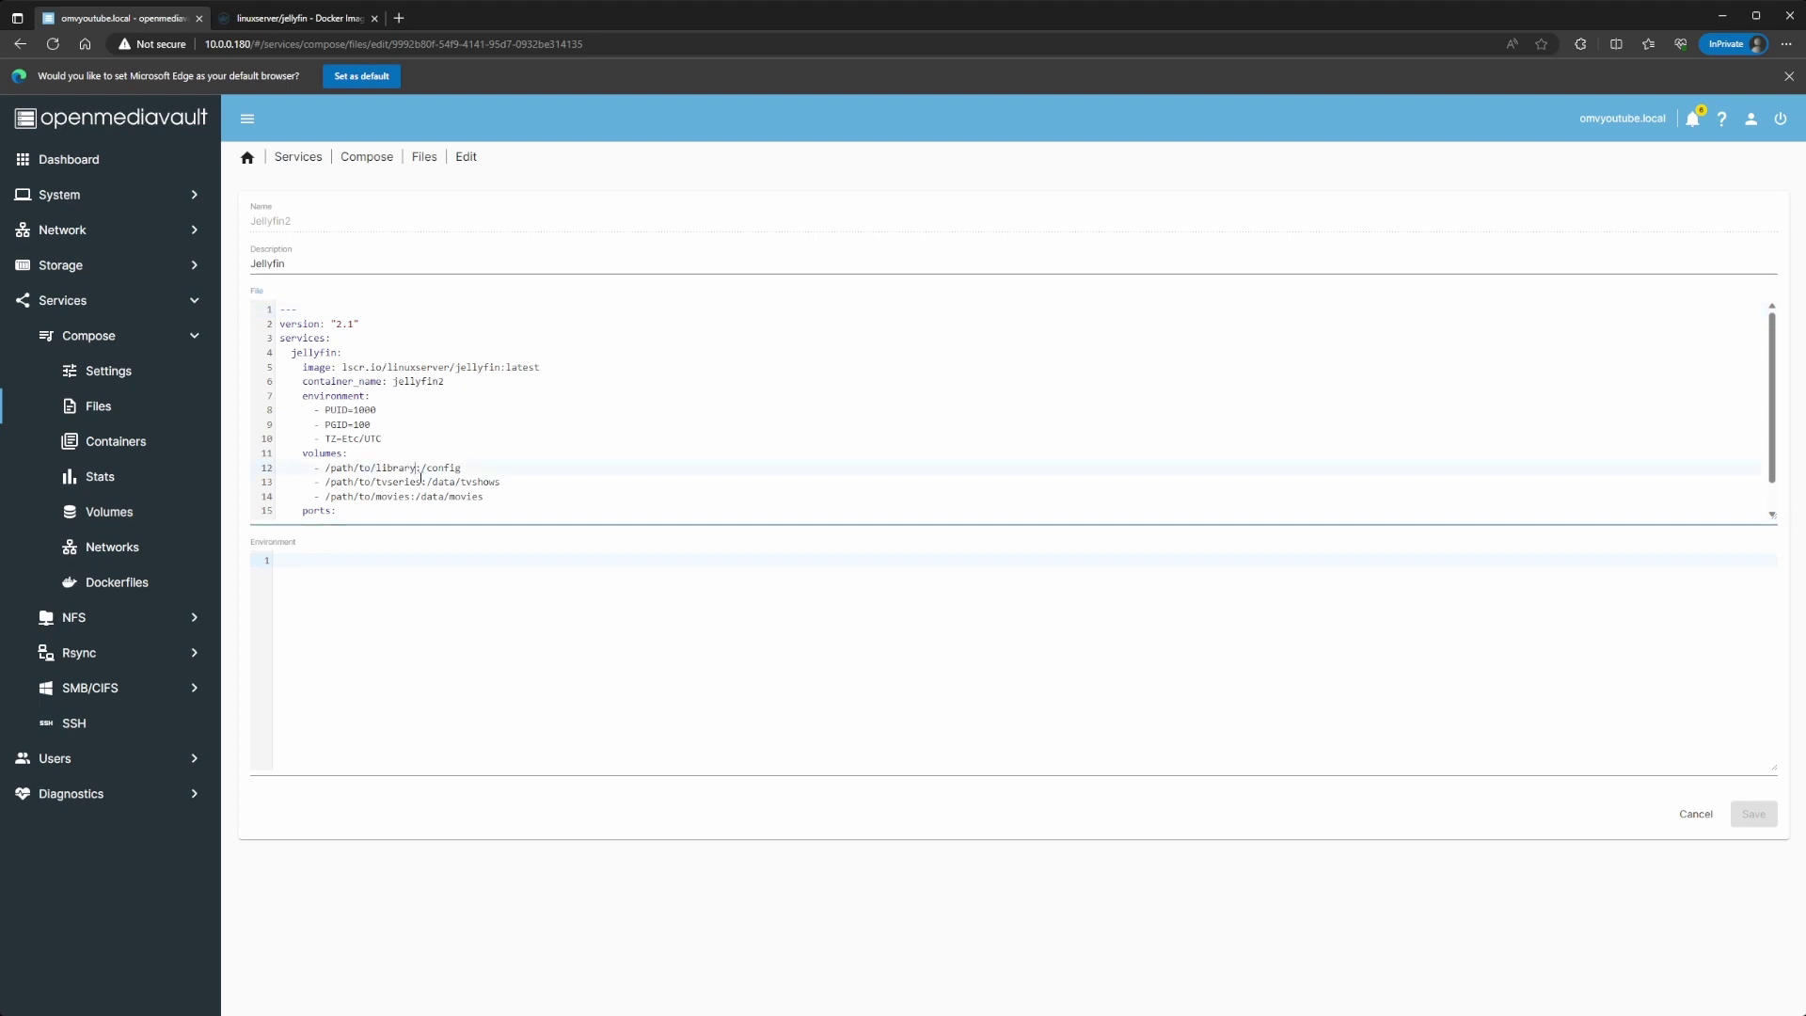
Step: Replace the tvseries and movies host paths with the Data2 path plus /tv and /movies
{"action": "left_click_drag", "start_coordinate": [422, 482], "coordinate": [325, 482]}
{"action": "key", "text": "ctrl+v"}
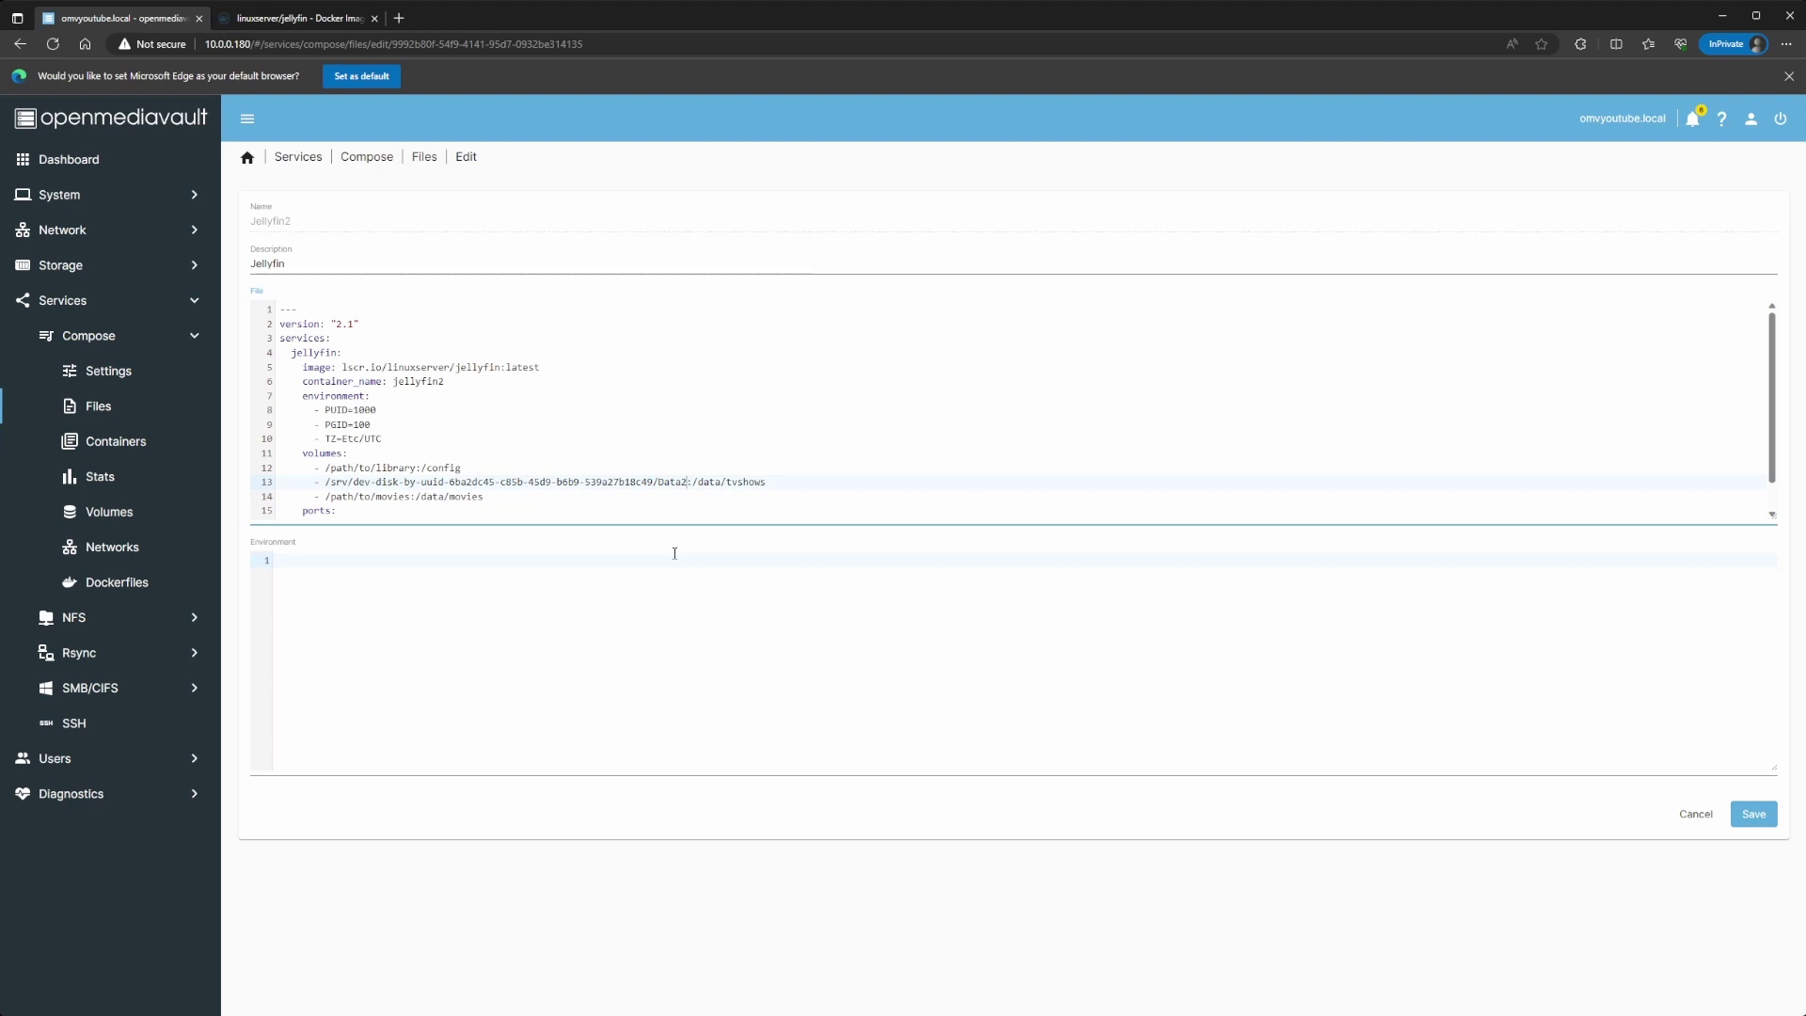
{"action": "type", "text": "/tv"}
{"action": "scroll", "coordinate": [630, 478], "scroll_direction": "down", "scroll_amount": 1}
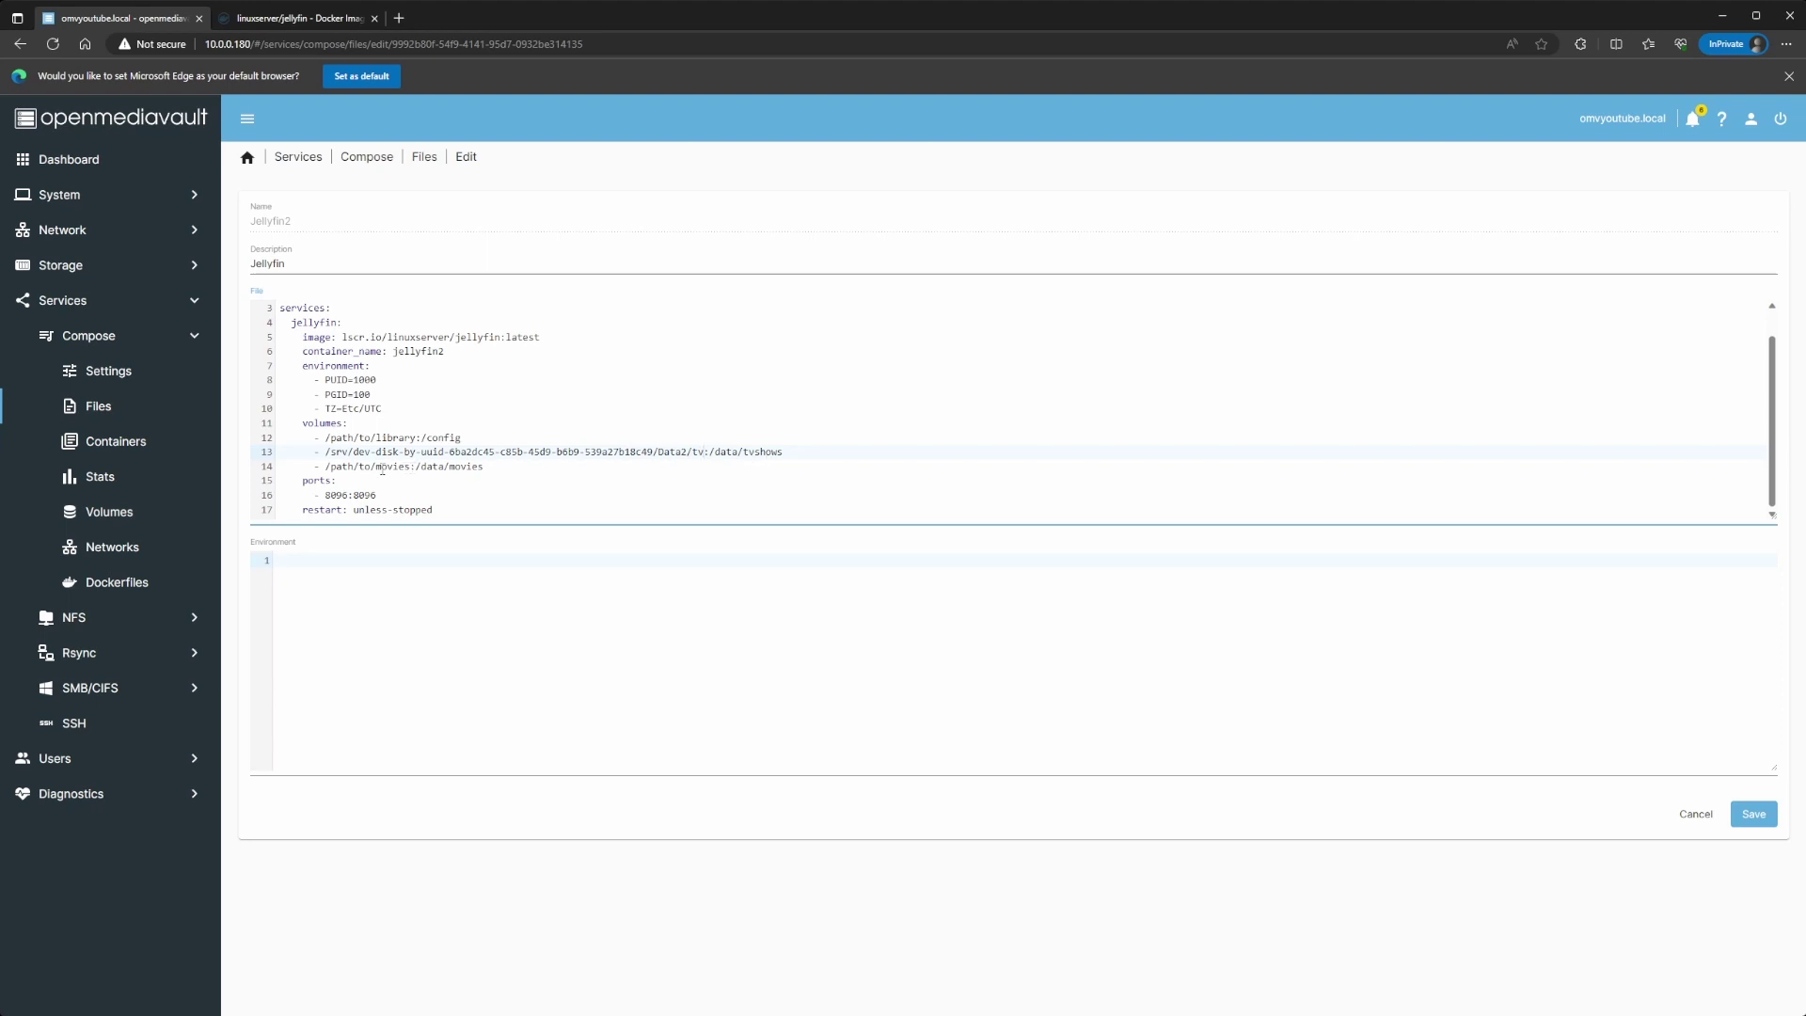
{"action": "left_click_drag", "start_coordinate": [372, 468], "coordinate": [328, 470]}
{"action": "type", "text": "/srv/dev-disk-by-uuid-6ba2dc45-c85b-45d9-b6b9-539a27b18c49/Data2"}
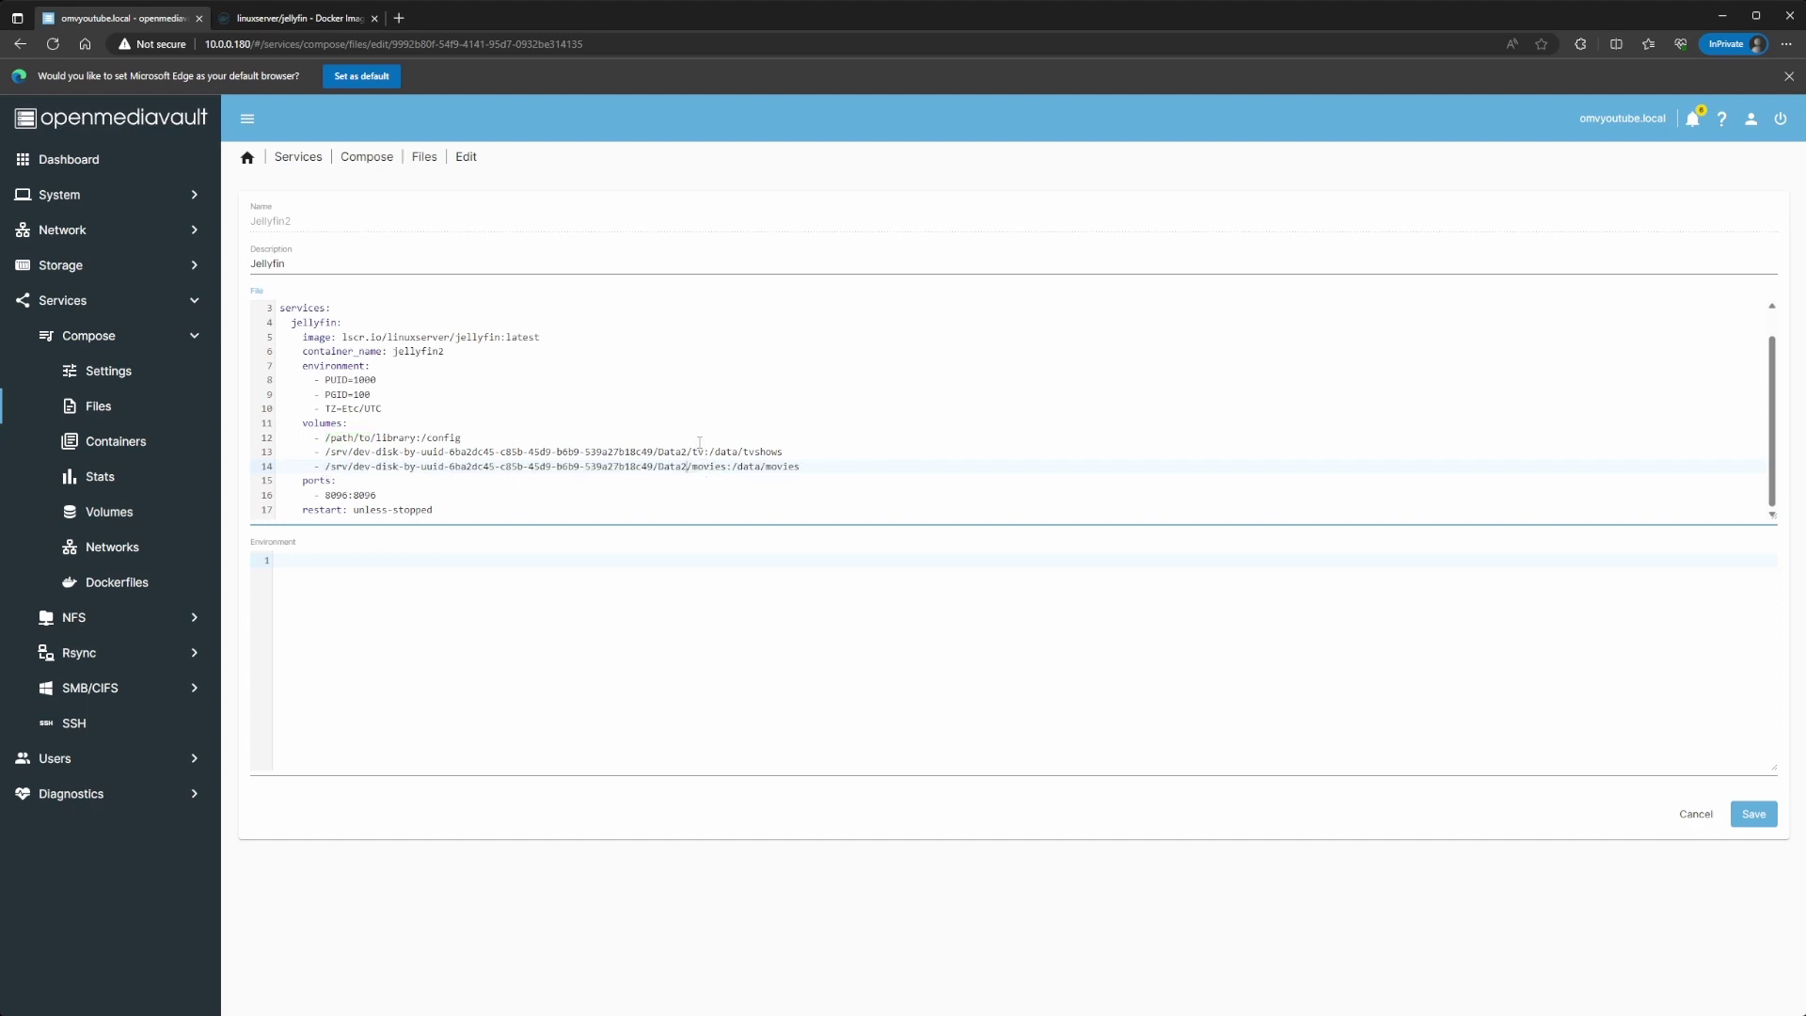
{"action": "key", "text": "alt+Tab"}
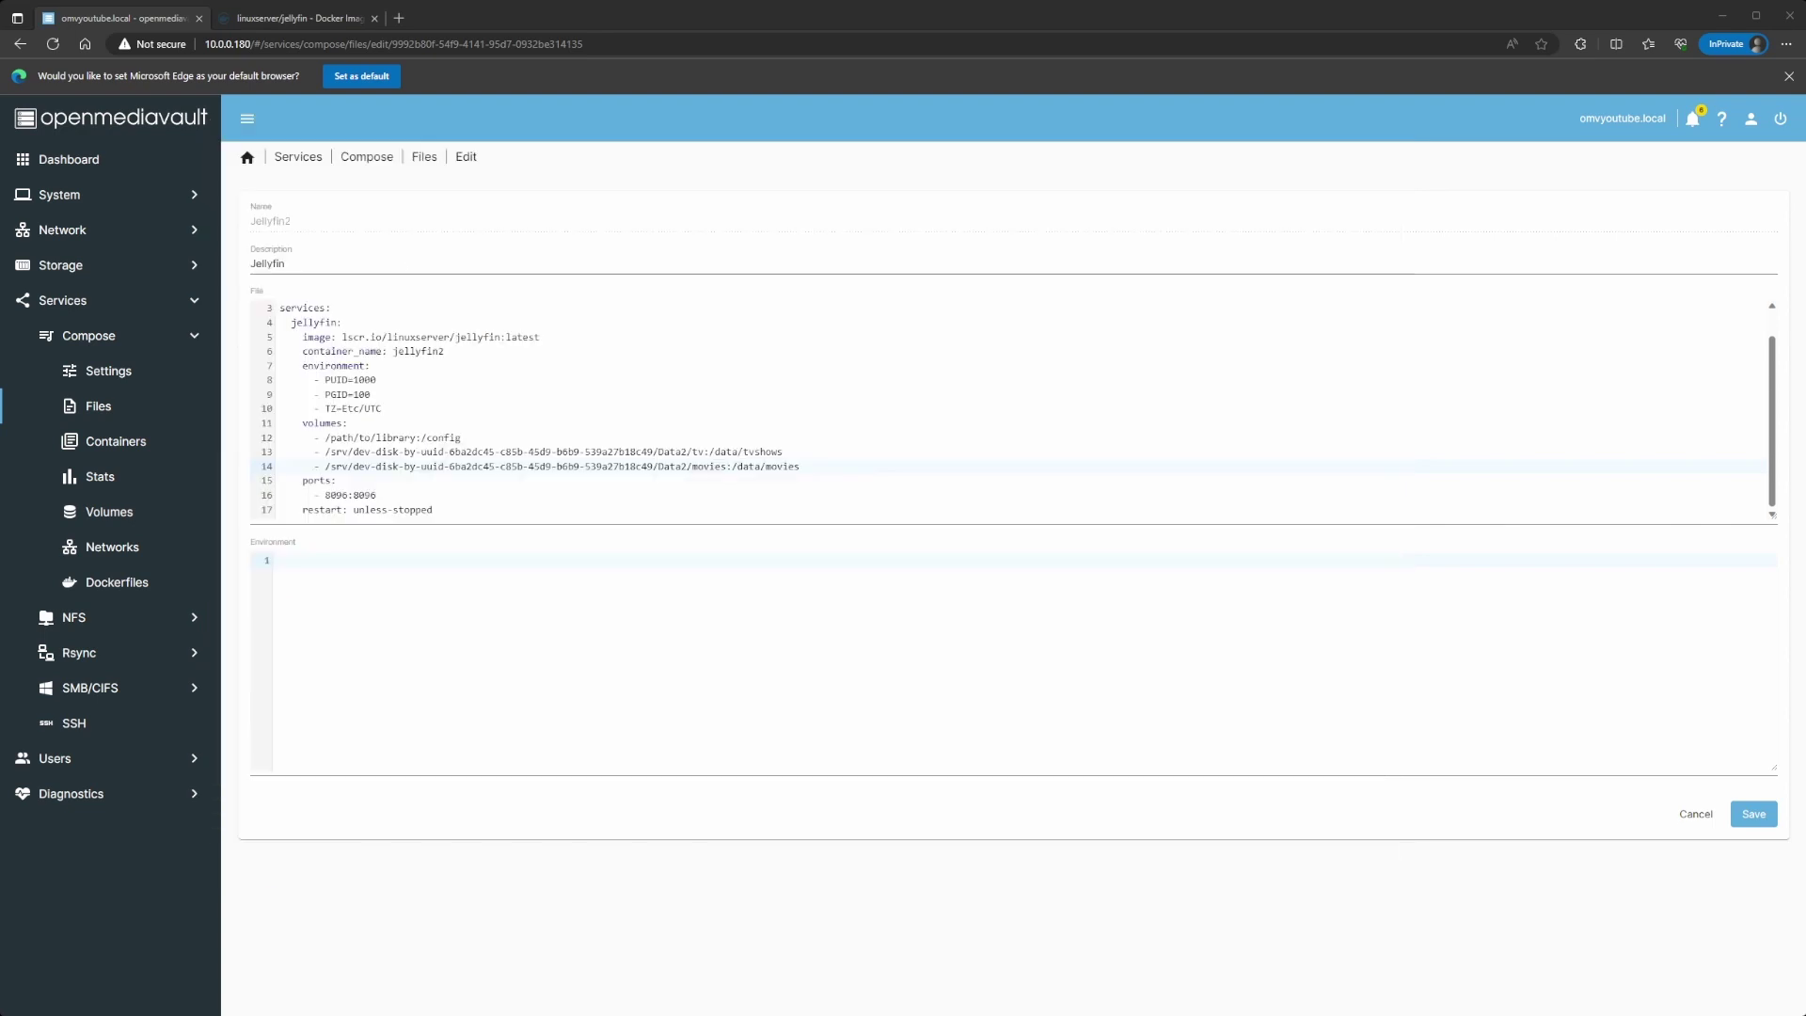
{"action": "left_click_drag", "start_coordinate": [415, 439], "coordinate": [325, 438]}
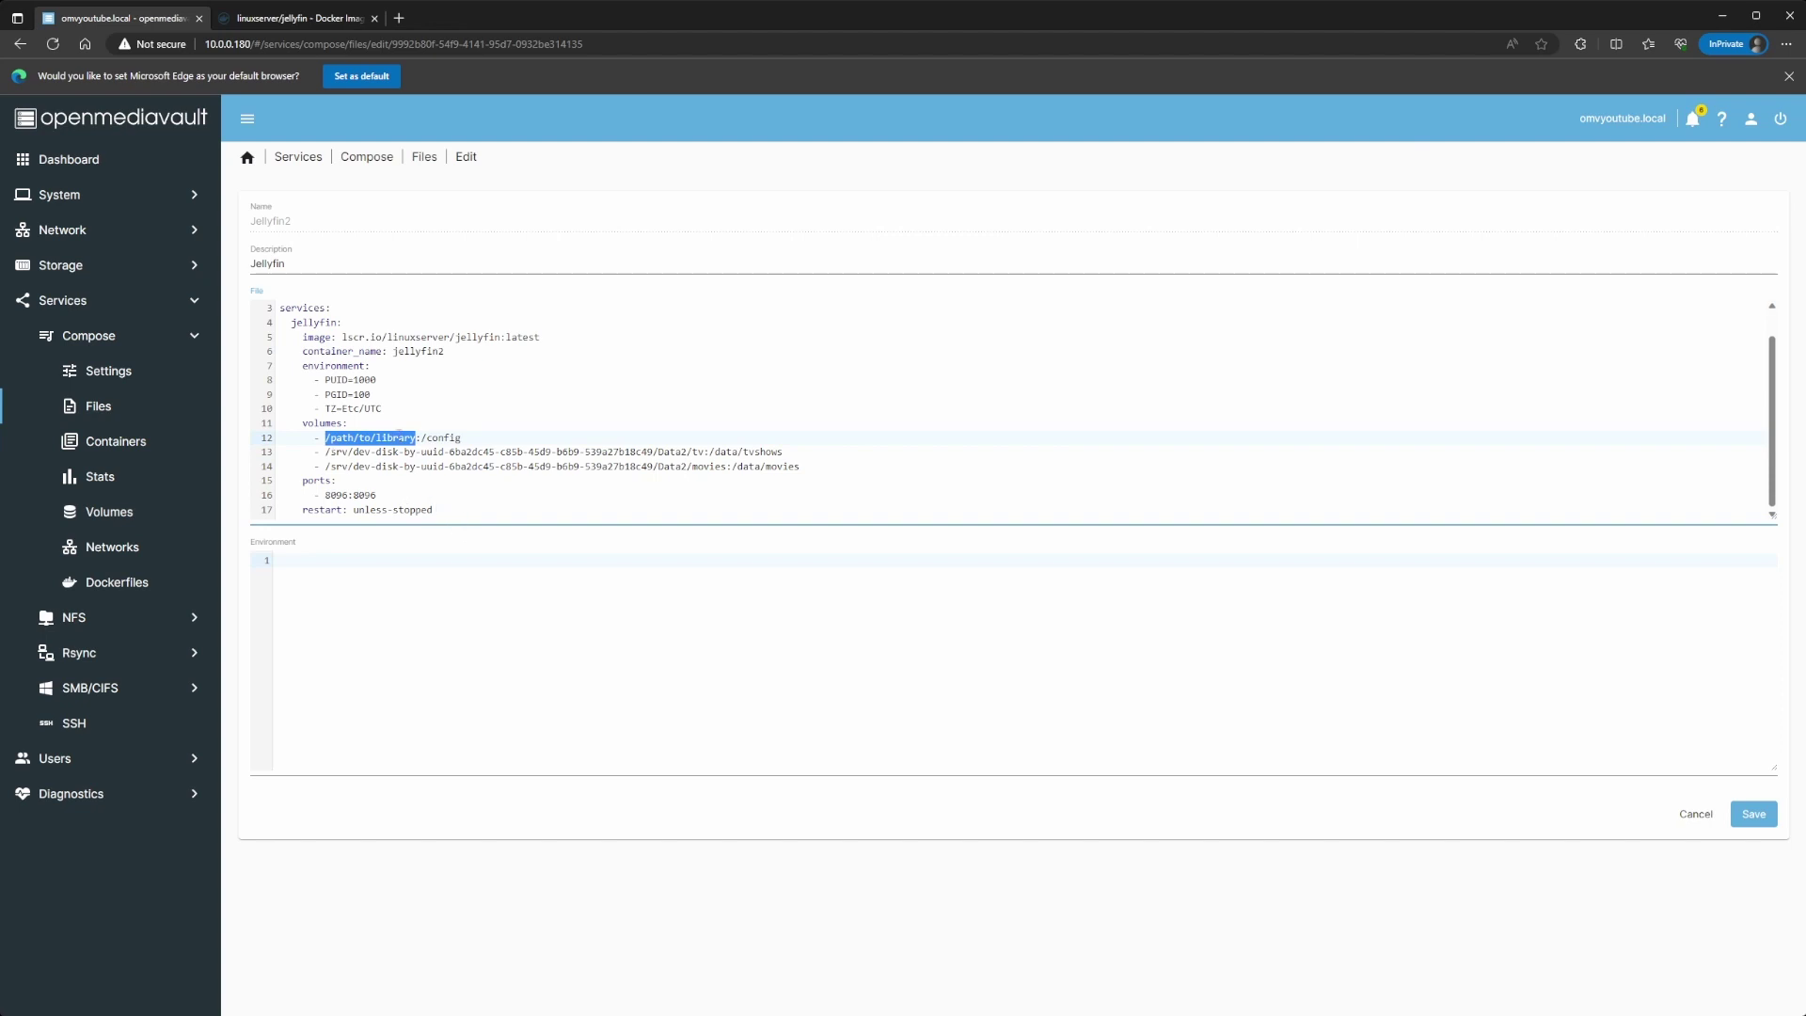
{"action": "left_click_drag", "start_coordinate": [421, 438], "coordinate": [473, 439]}
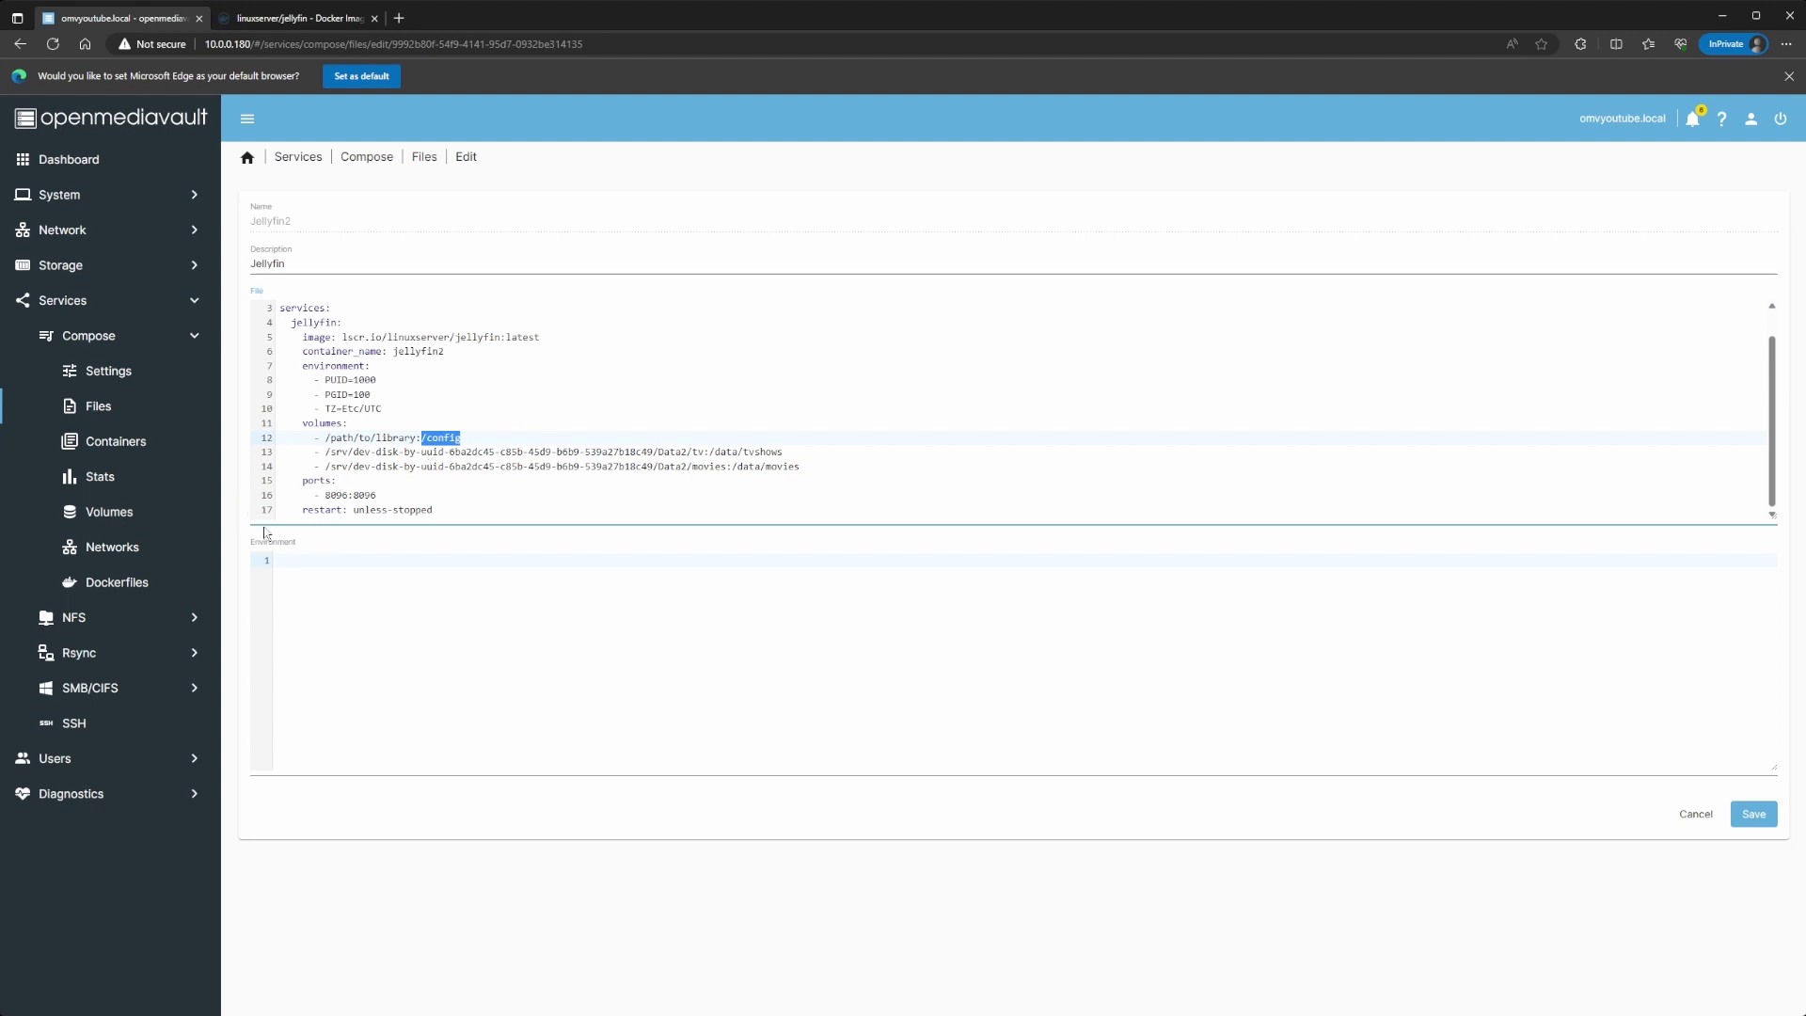
Step: Leave the editor discarding changes and copy the Configs share's absolute path
{"action": "left_click", "coordinate": [85, 272]}
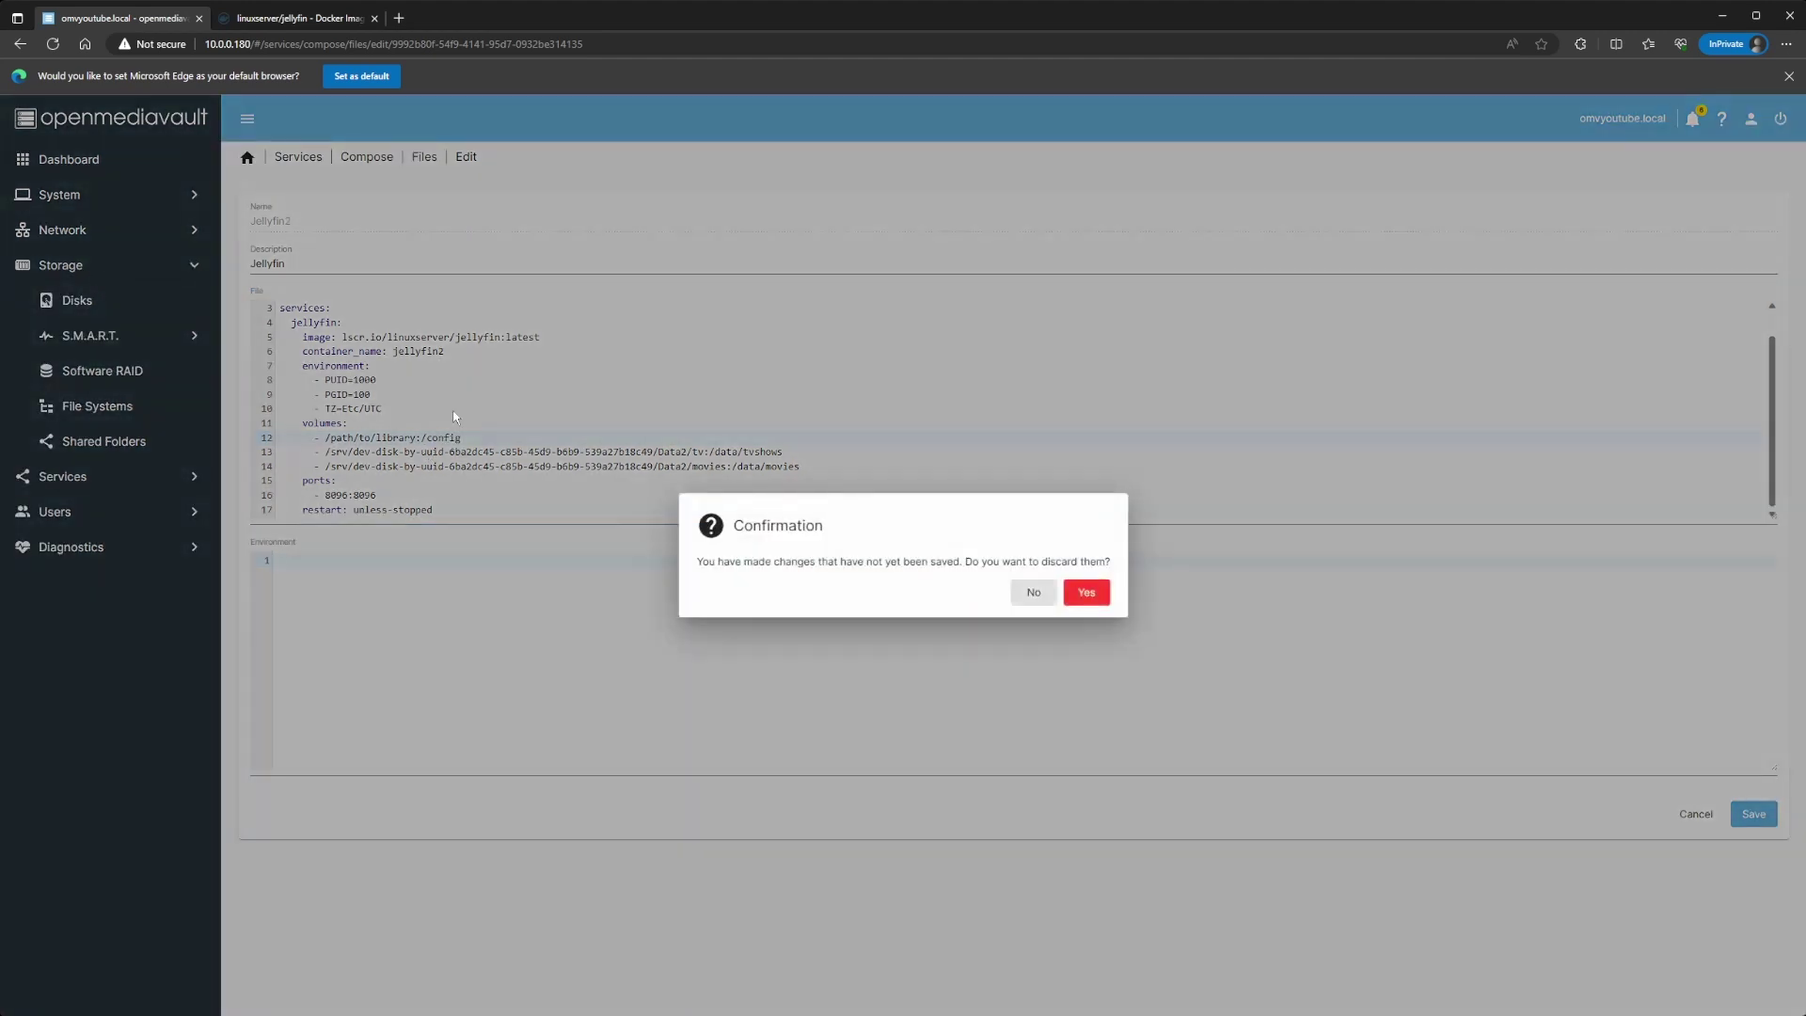
{"action": "left_click", "coordinate": [1083, 595]}
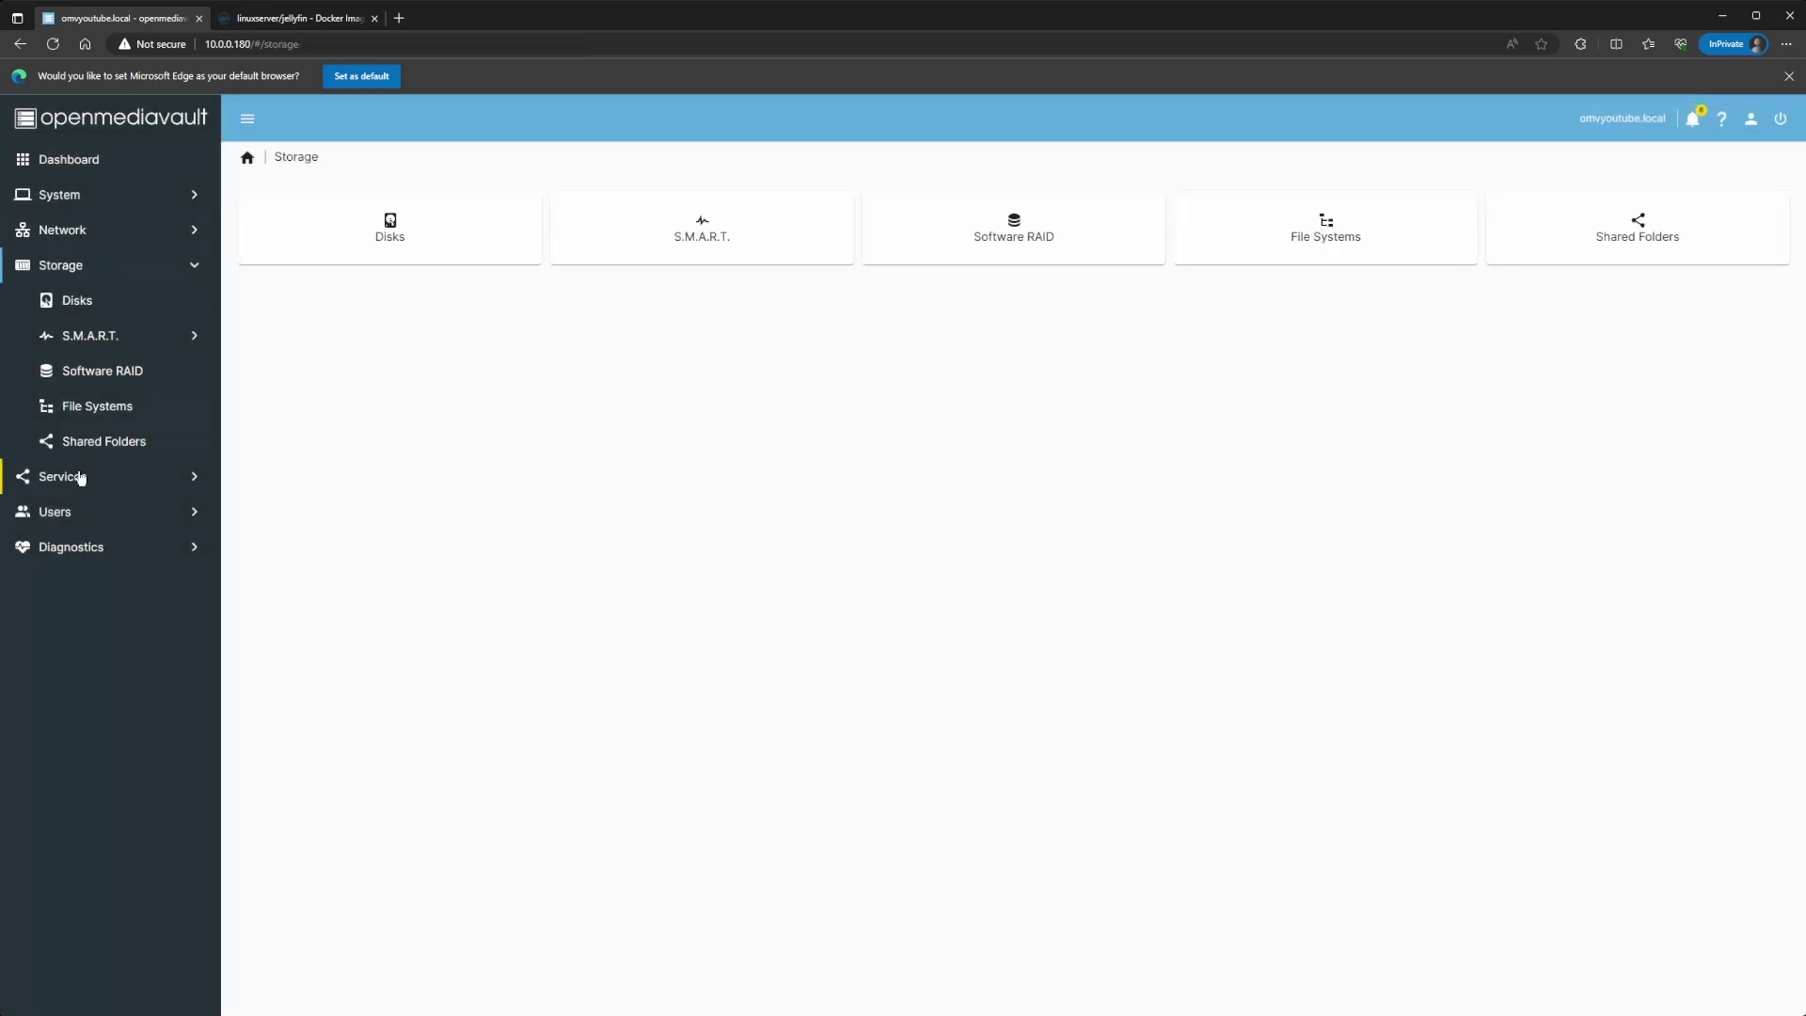
{"action": "left_click", "coordinate": [97, 442]}
{"action": "left_click", "coordinate": [248, 299]}
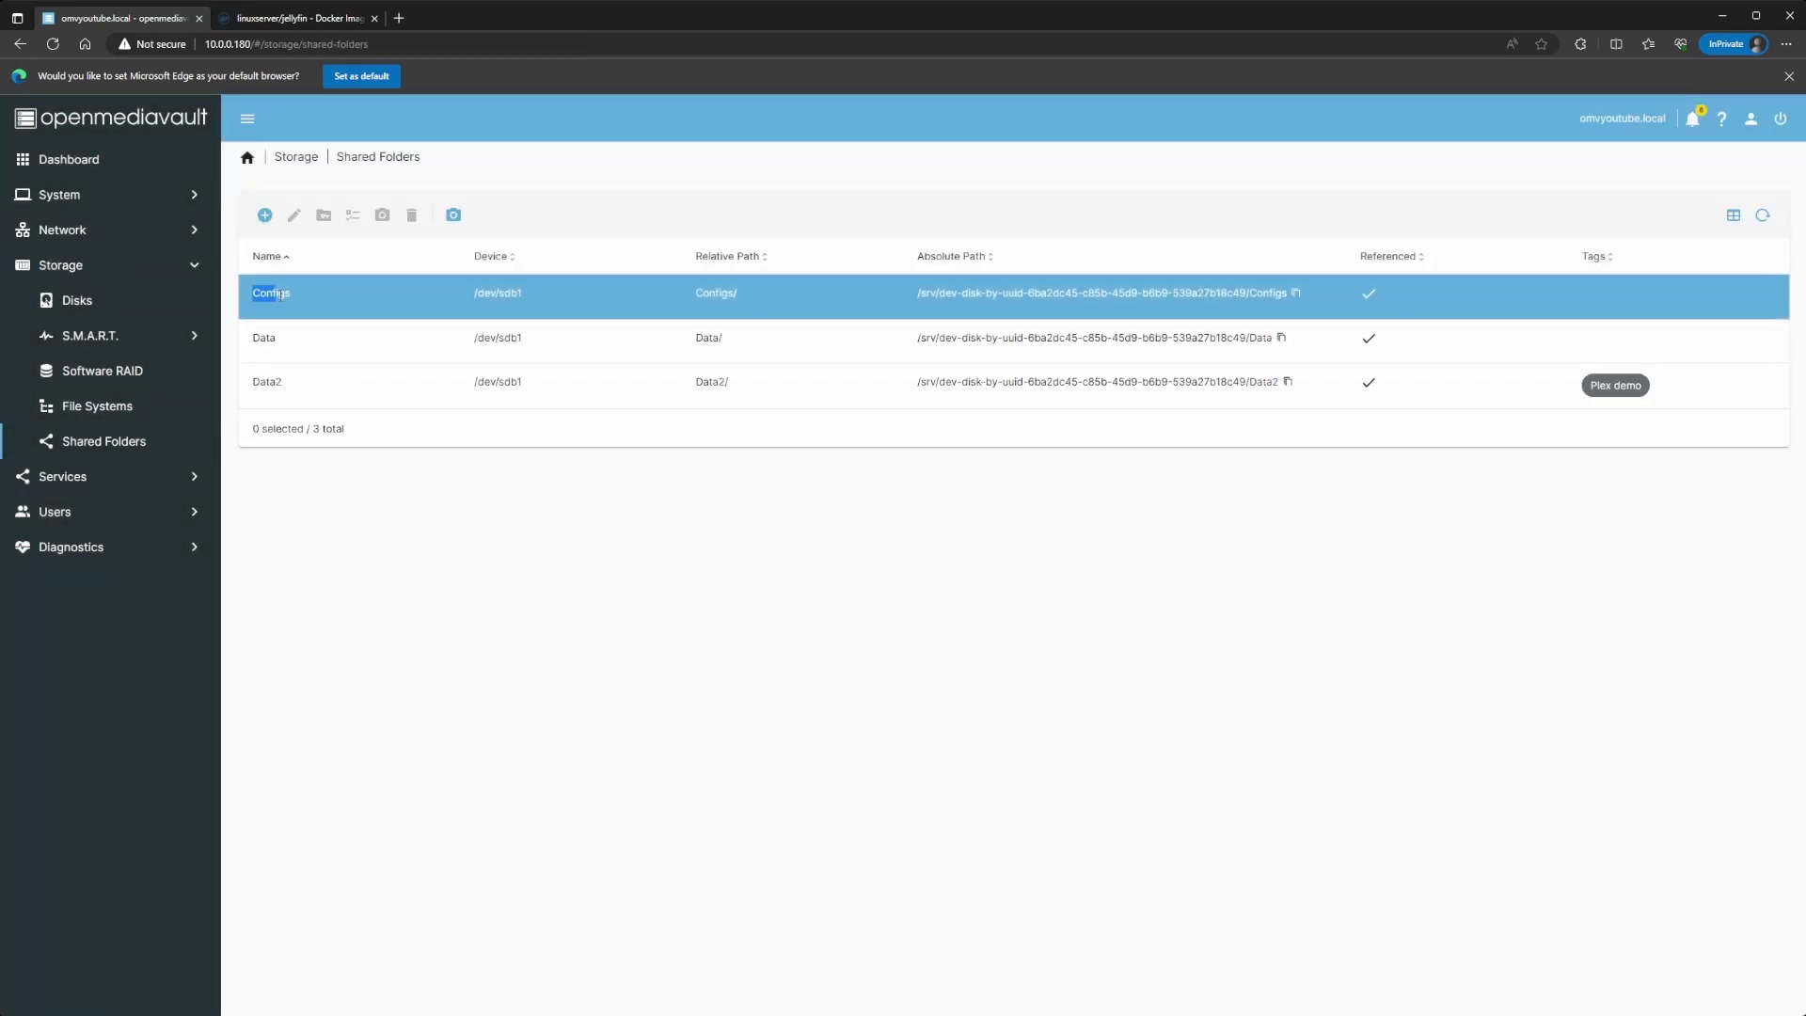
{"action": "left_click_drag", "start_coordinate": [282, 297], "coordinate": [313, 299]}
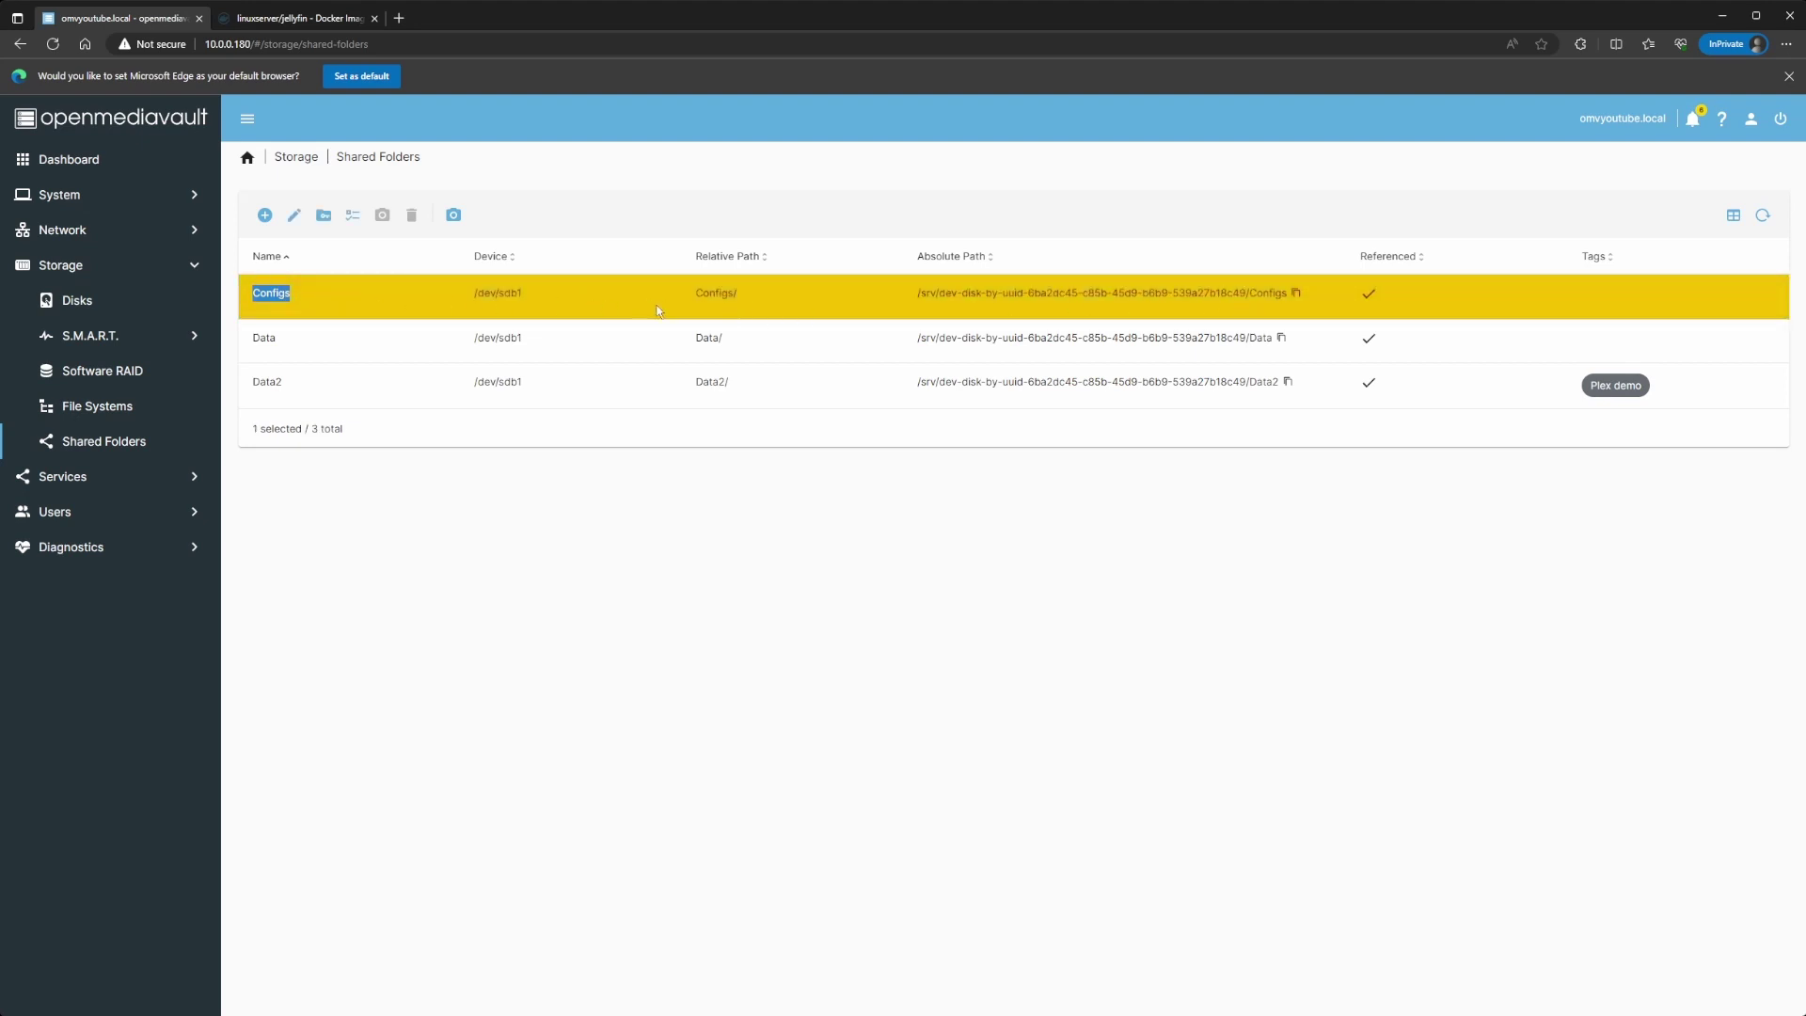
{"action": "left_click", "coordinate": [1296, 294]}
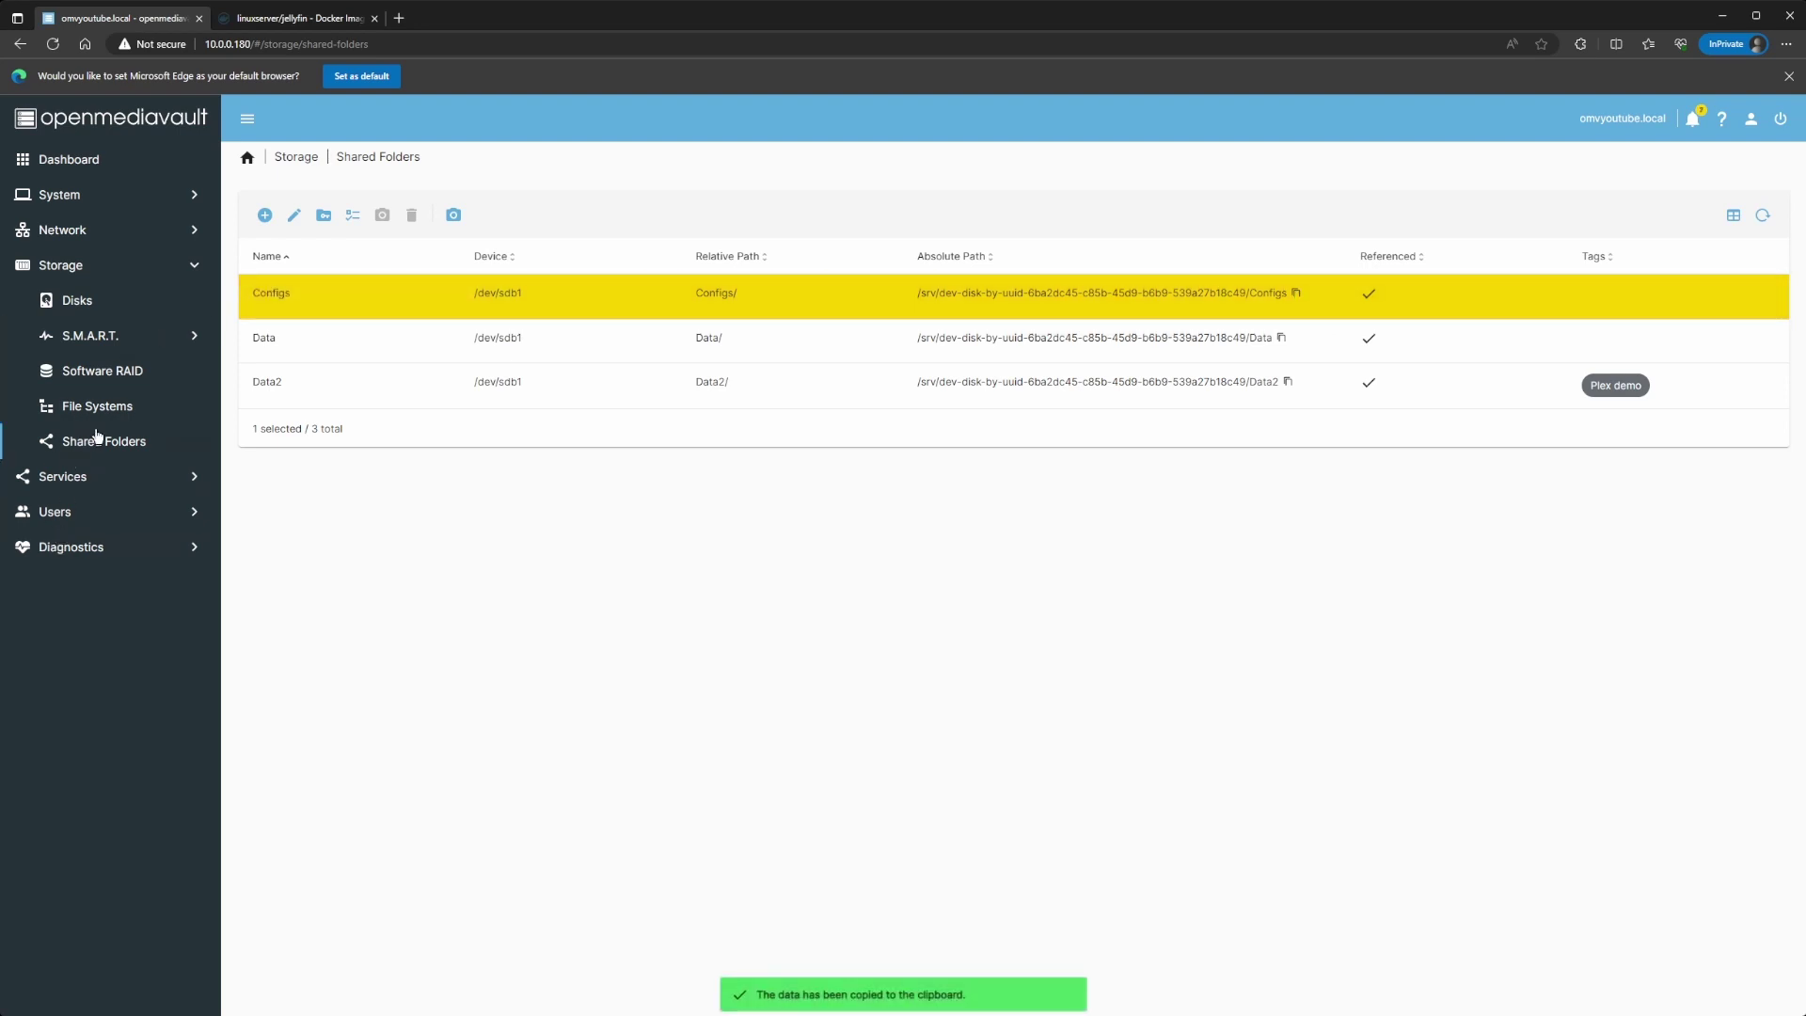
Step: Reopen the Jellyfin2 compose file for editing under Services > Compose
{"action": "left_click", "coordinate": [62, 478]}
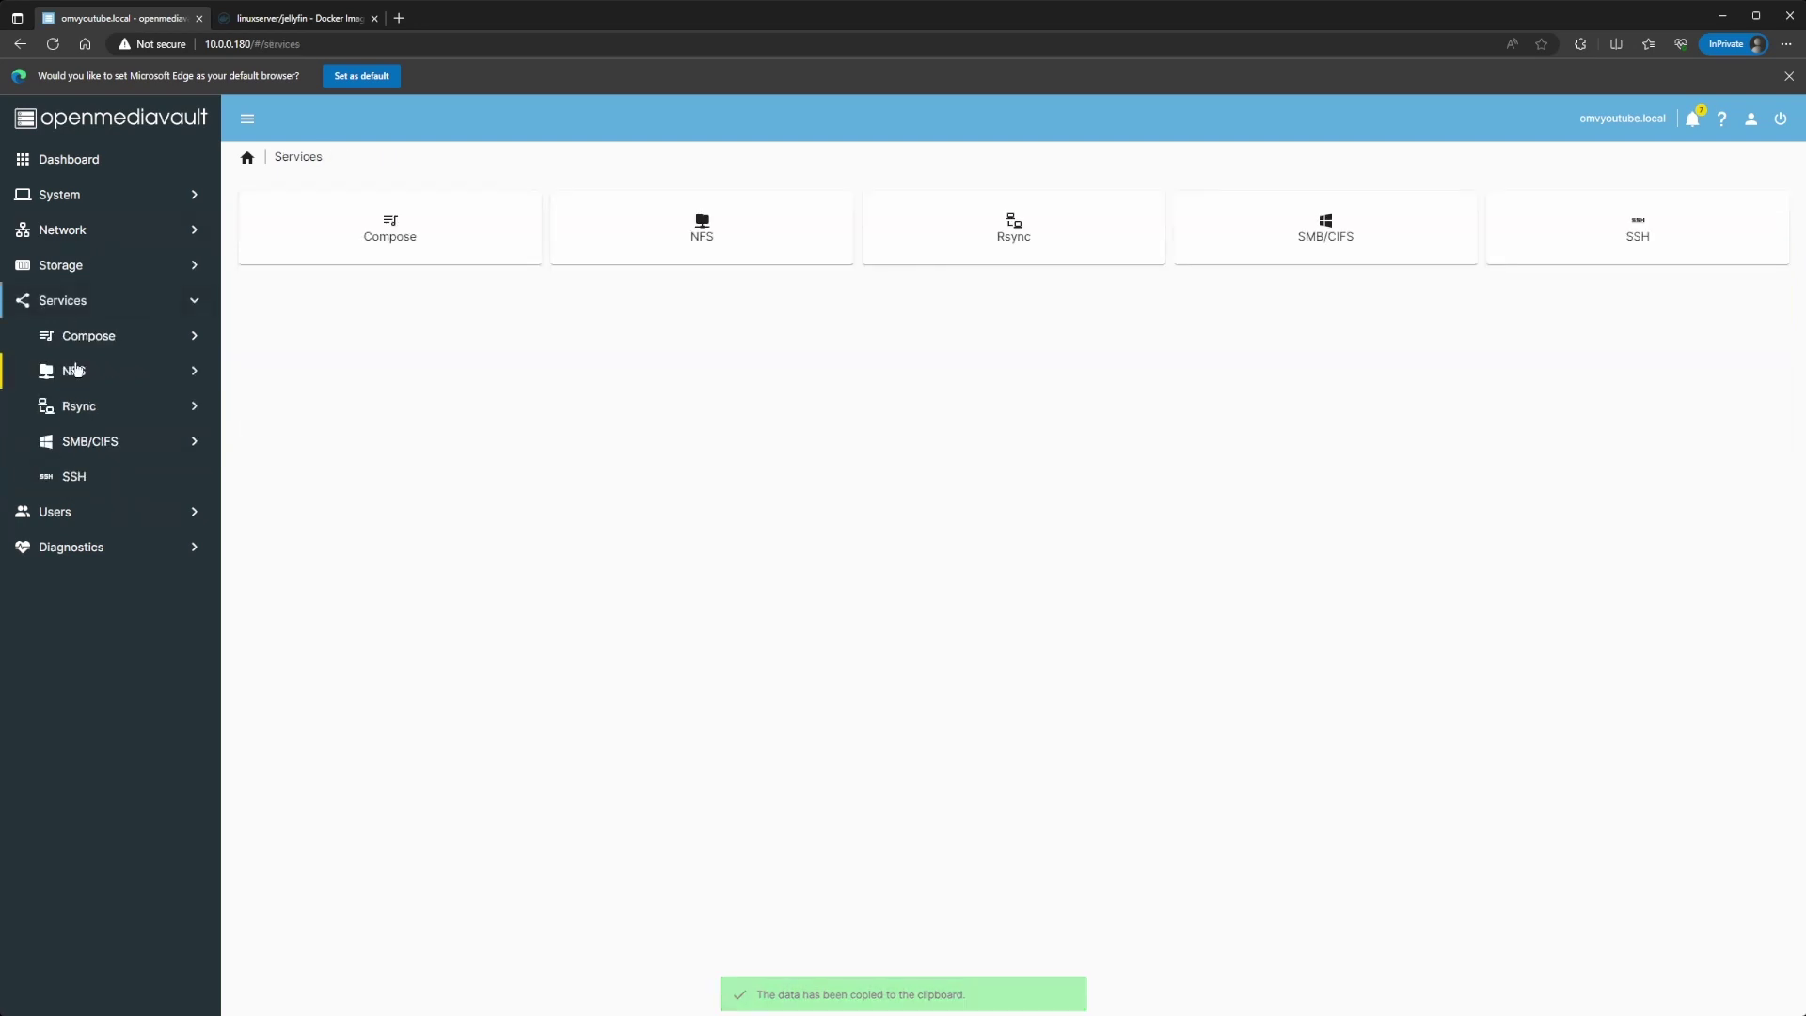
{"action": "left_click", "coordinate": [126, 347]}
{"action": "left_click", "coordinate": [611, 226]}
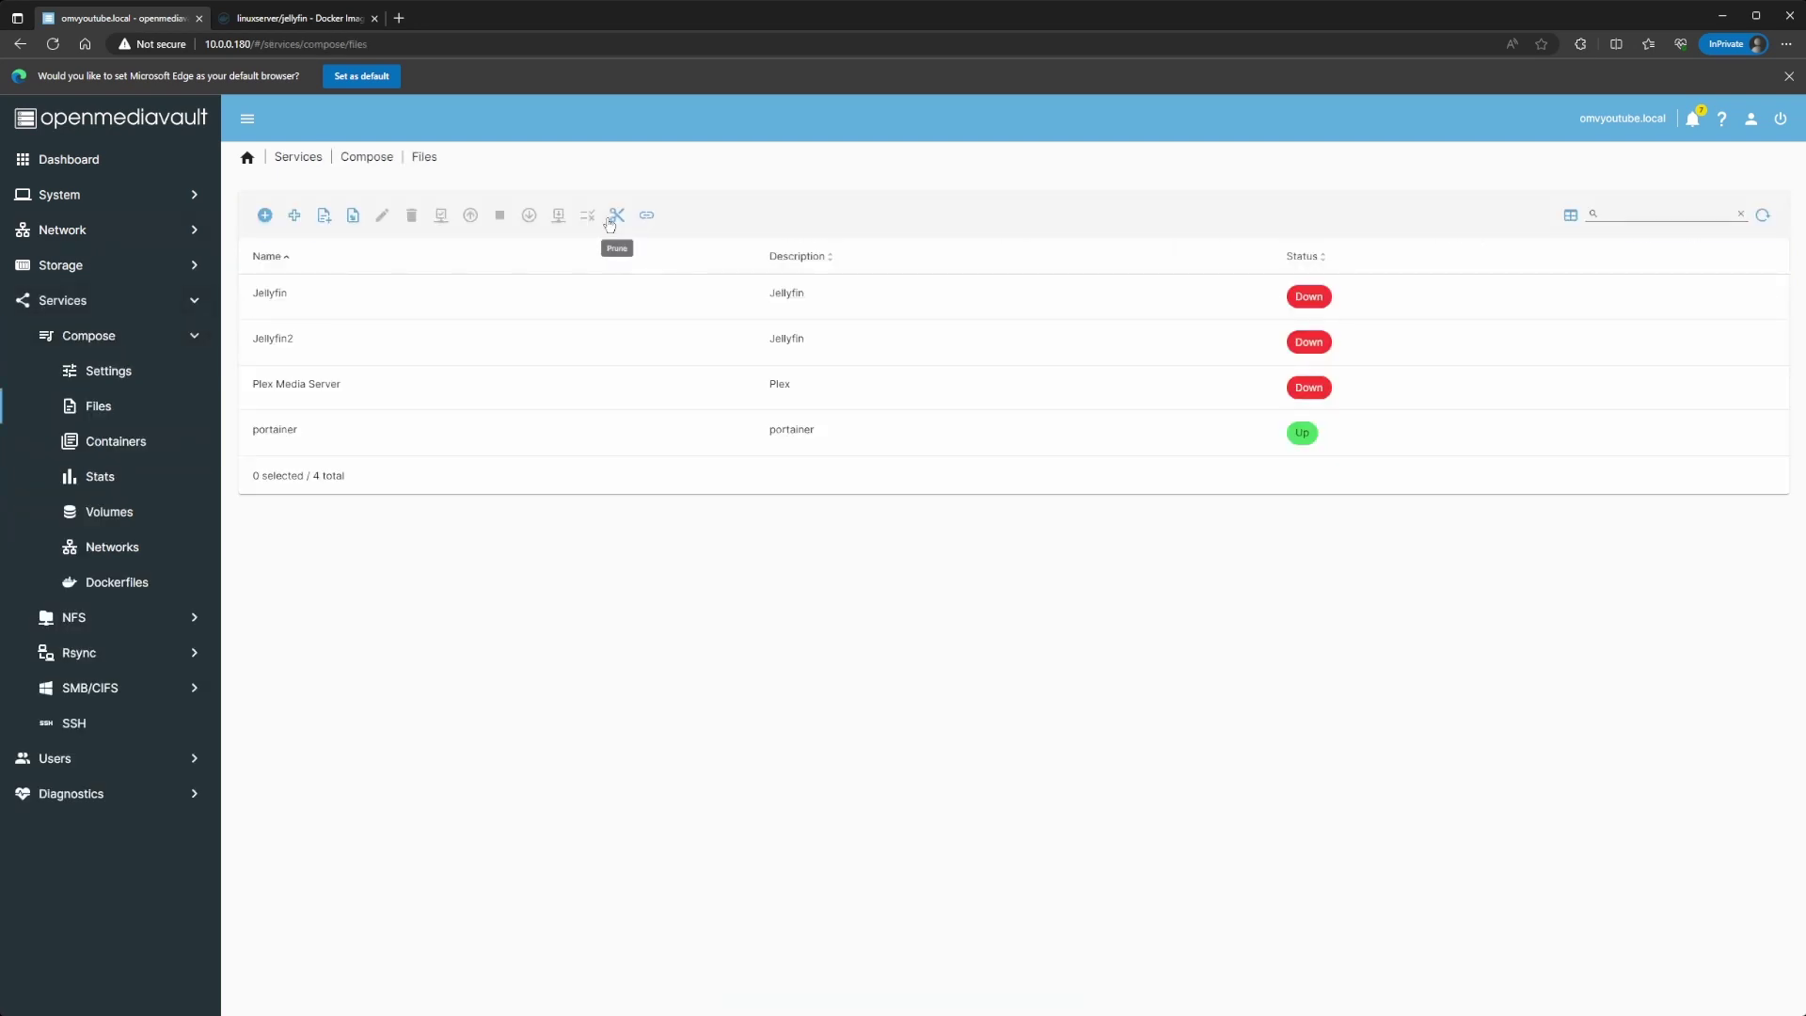
{"action": "left_click", "coordinate": [375, 341]}
{"action": "left_click", "coordinate": [382, 215]}
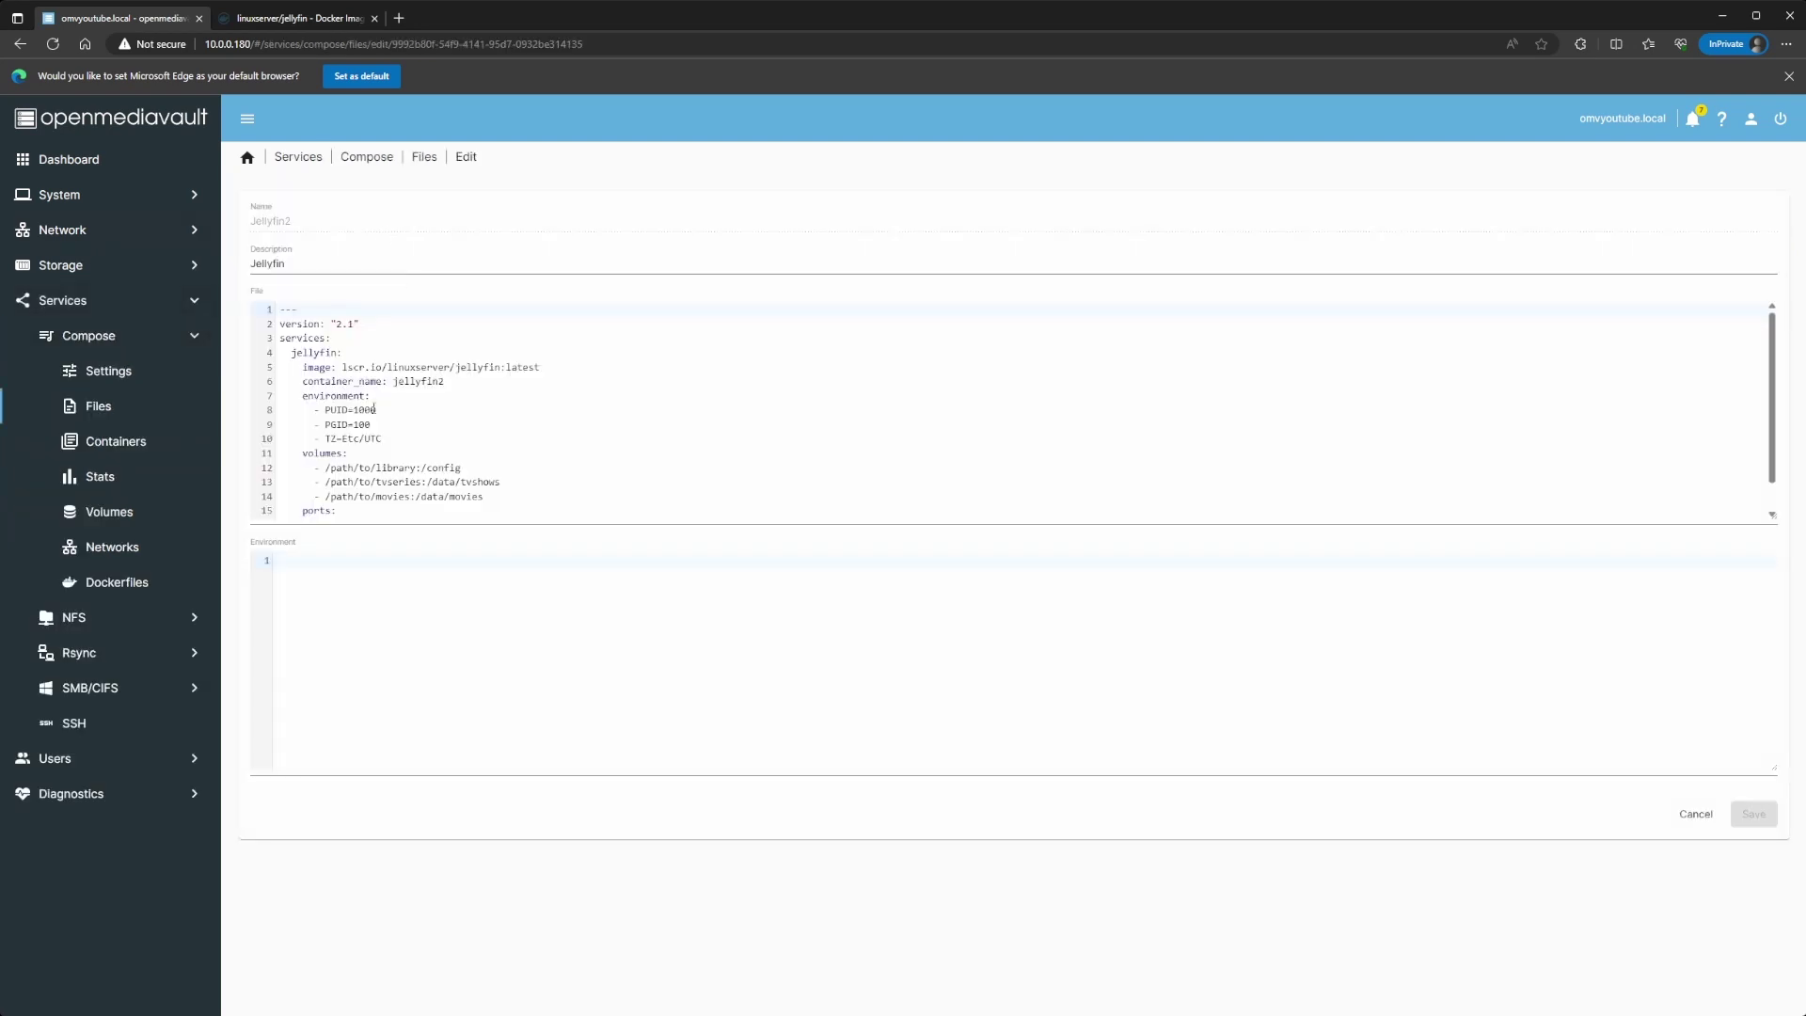
Step: Replace the library host path with the Configs path plus /jellyfin and save
{"action": "left_click_drag", "start_coordinate": [416, 467], "coordinate": [325, 468]}
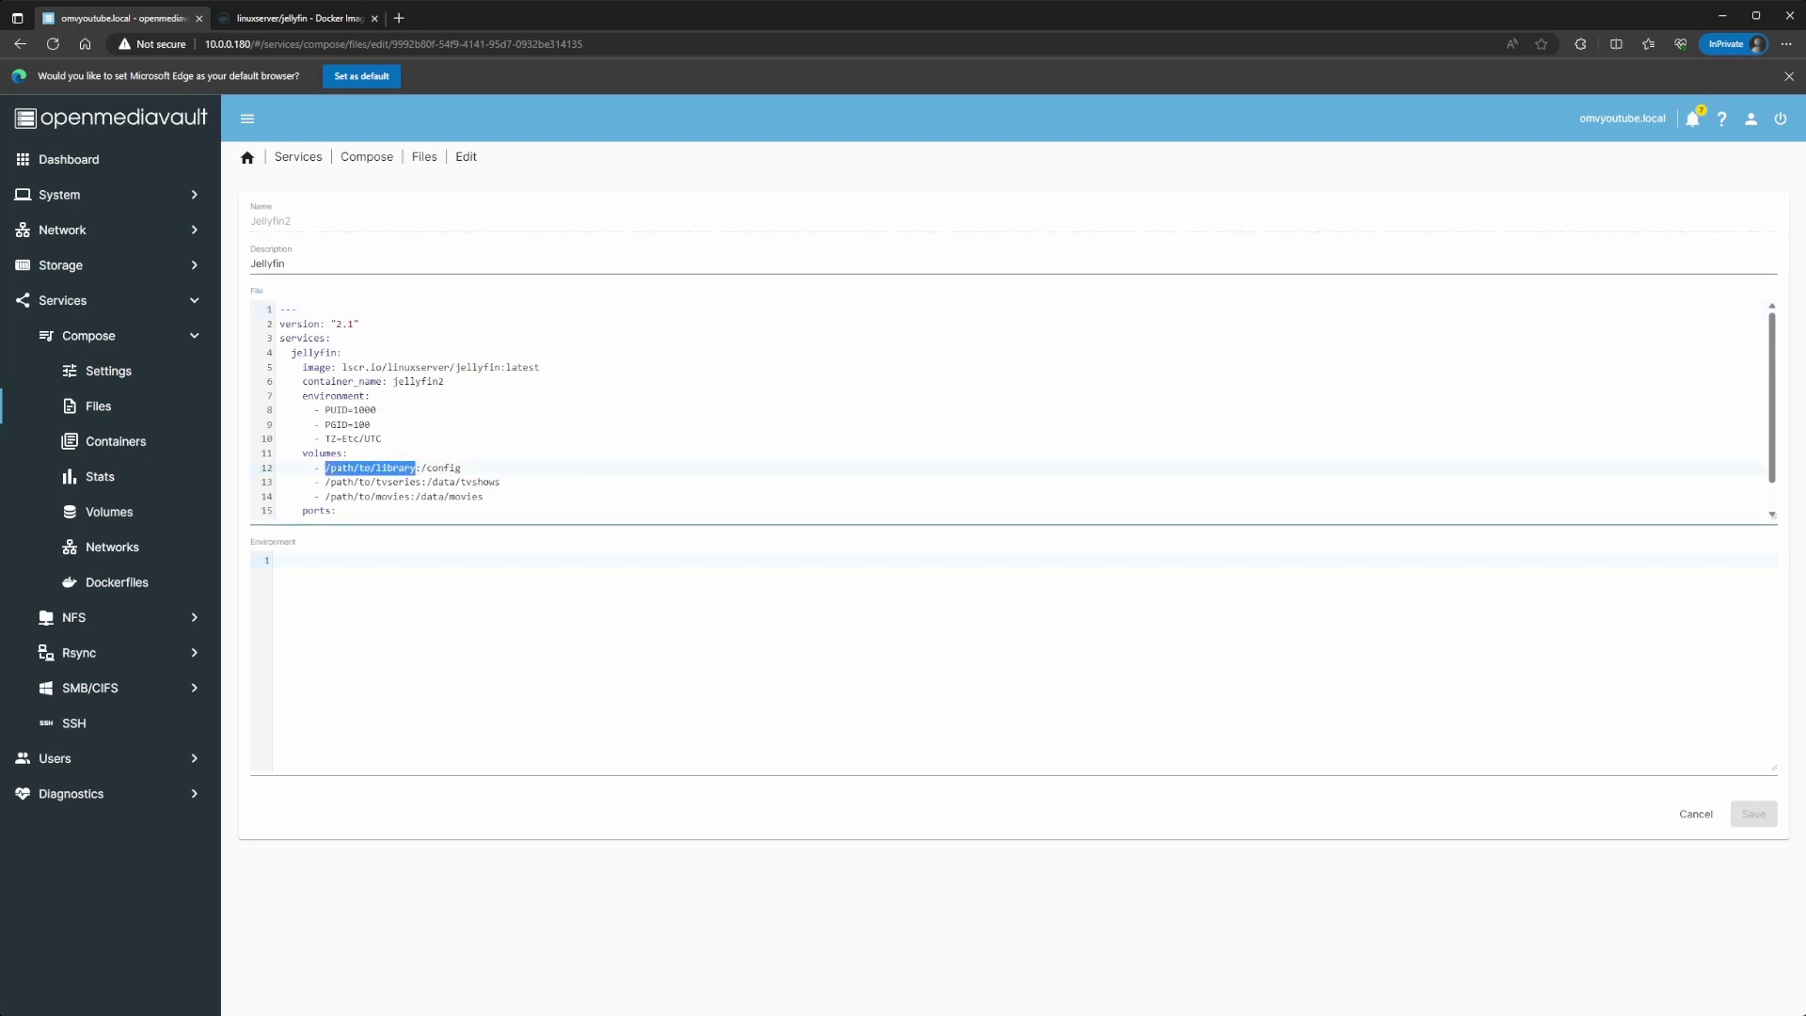
{"action": "key", "text": "ctrl+v"}
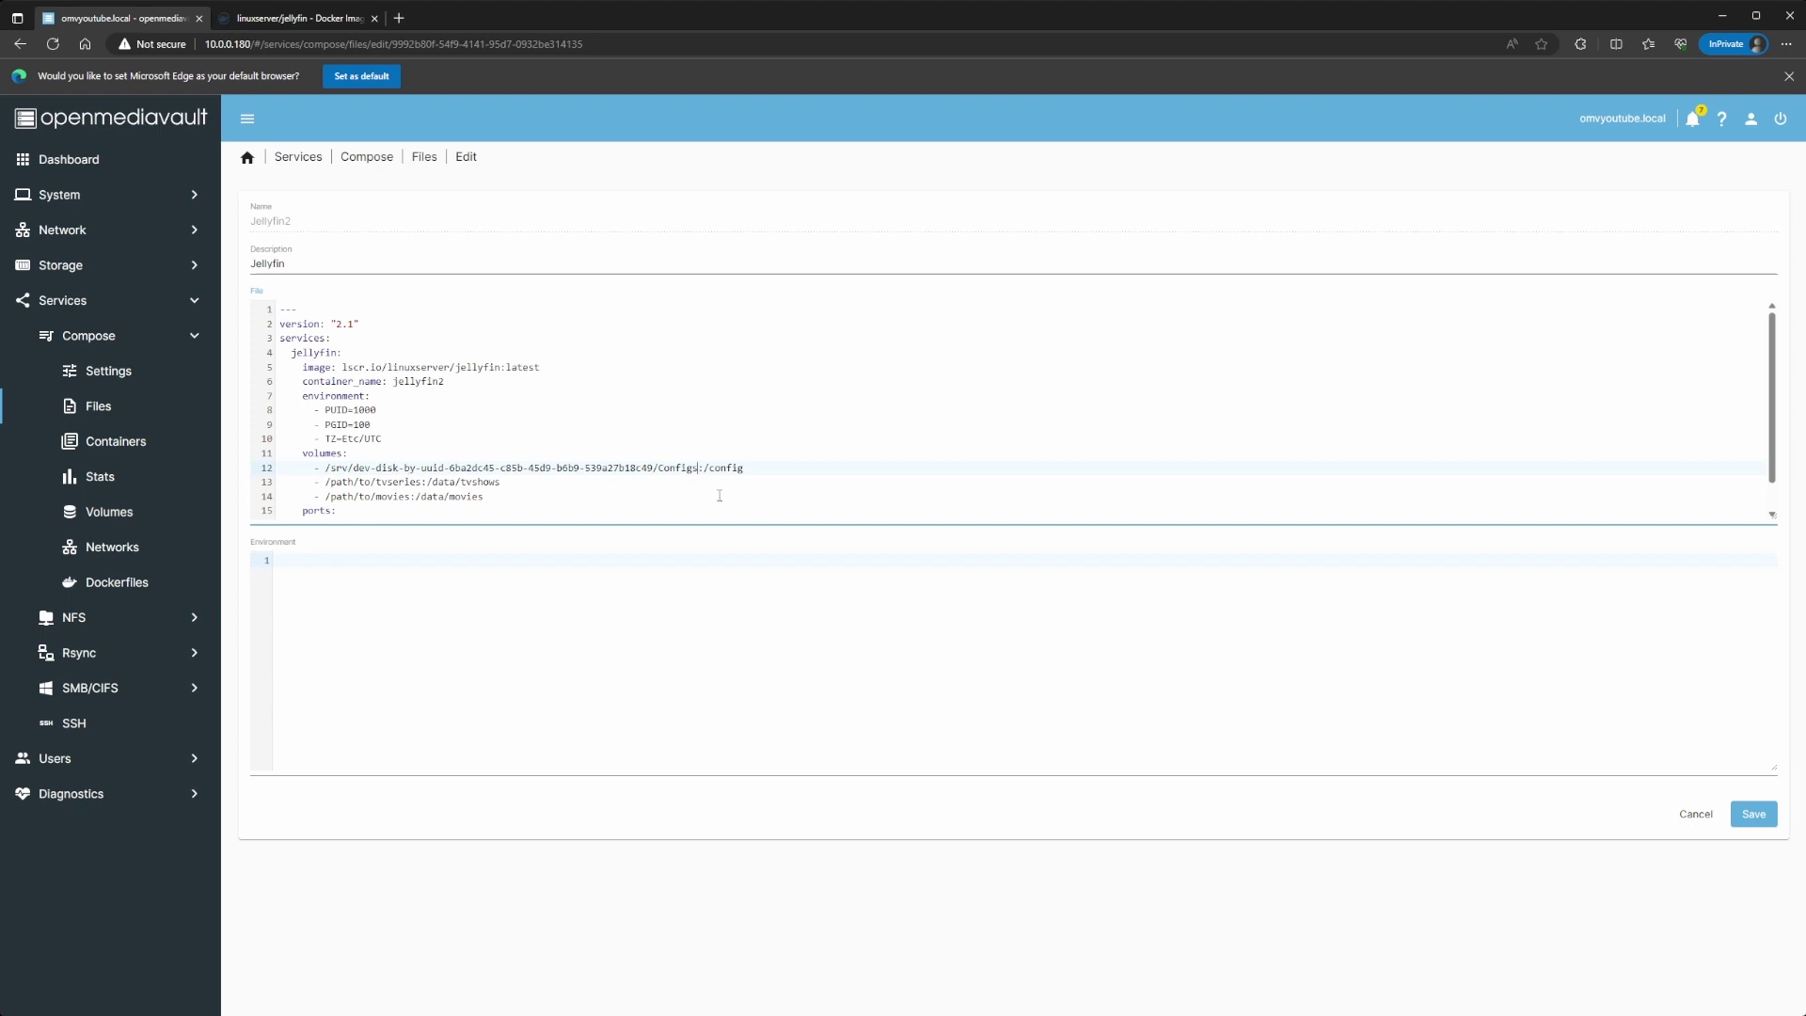
{"action": "type", "text": "/jellyfin"}
{"action": "scroll", "coordinate": [796, 473], "scroll_direction": "down", "scroll_amount": 2}
{"action": "scroll", "coordinate": [391, 493], "scroll_direction": "up", "scroll_amount": 2}
{"action": "scroll", "coordinate": [524, 484], "scroll_direction": "down", "scroll_amount": 1}
{"action": "left_click", "coordinate": [1755, 815]}
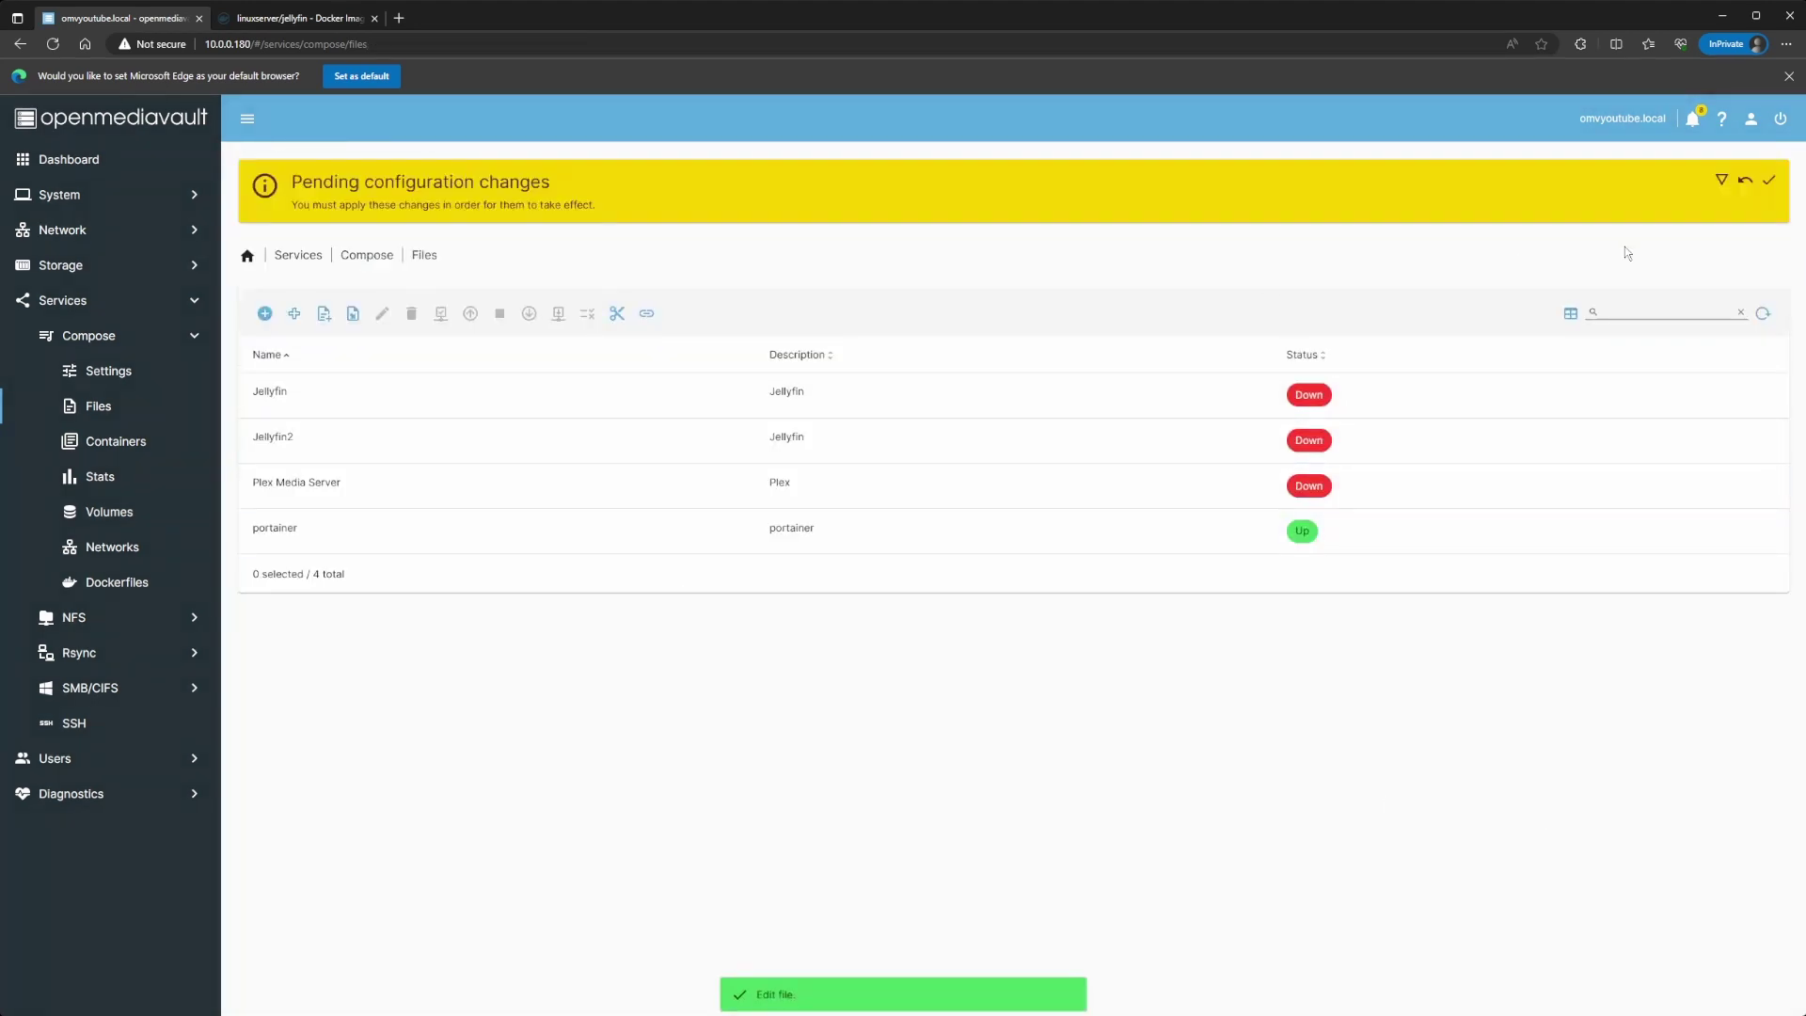
Step: Apply the pending configuration changes and bring up the Jellyfin2 stack
{"action": "left_click", "coordinate": [1768, 181]}
{"action": "left_click", "coordinate": [1010, 593]}
{"action": "left_click", "coordinate": [395, 344]}
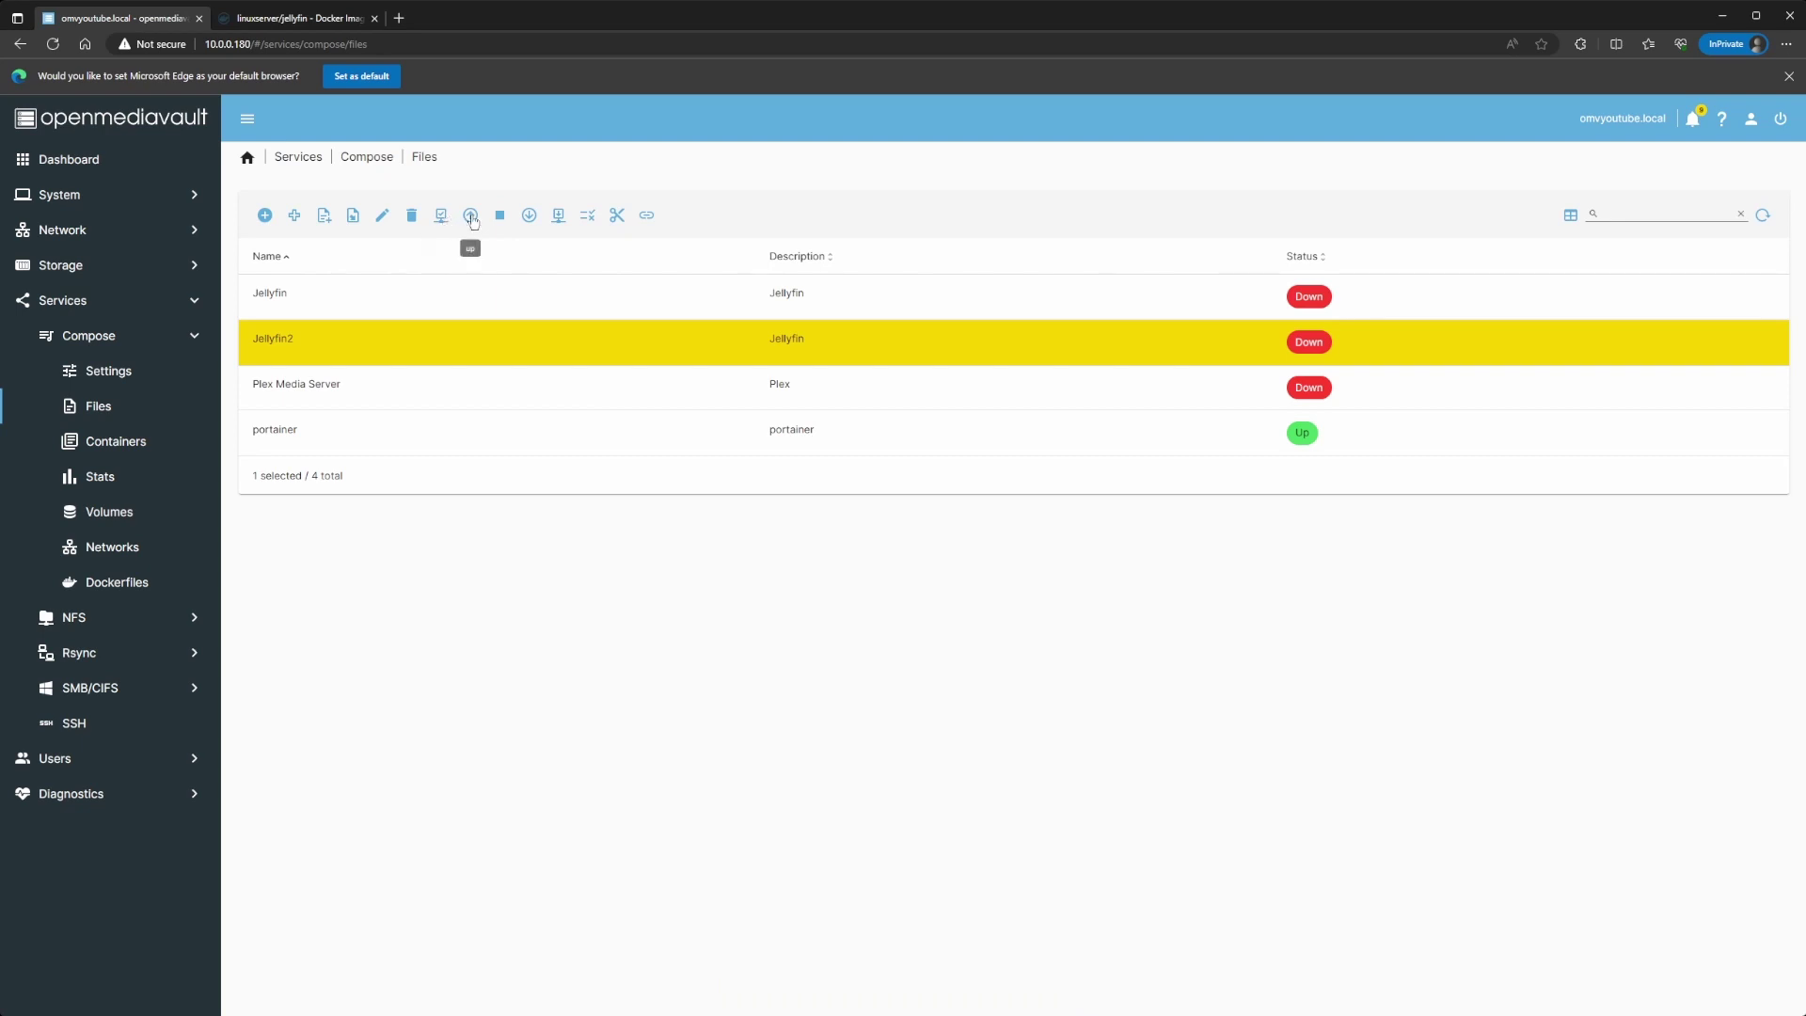
{"action": "left_click", "coordinate": [472, 219]}
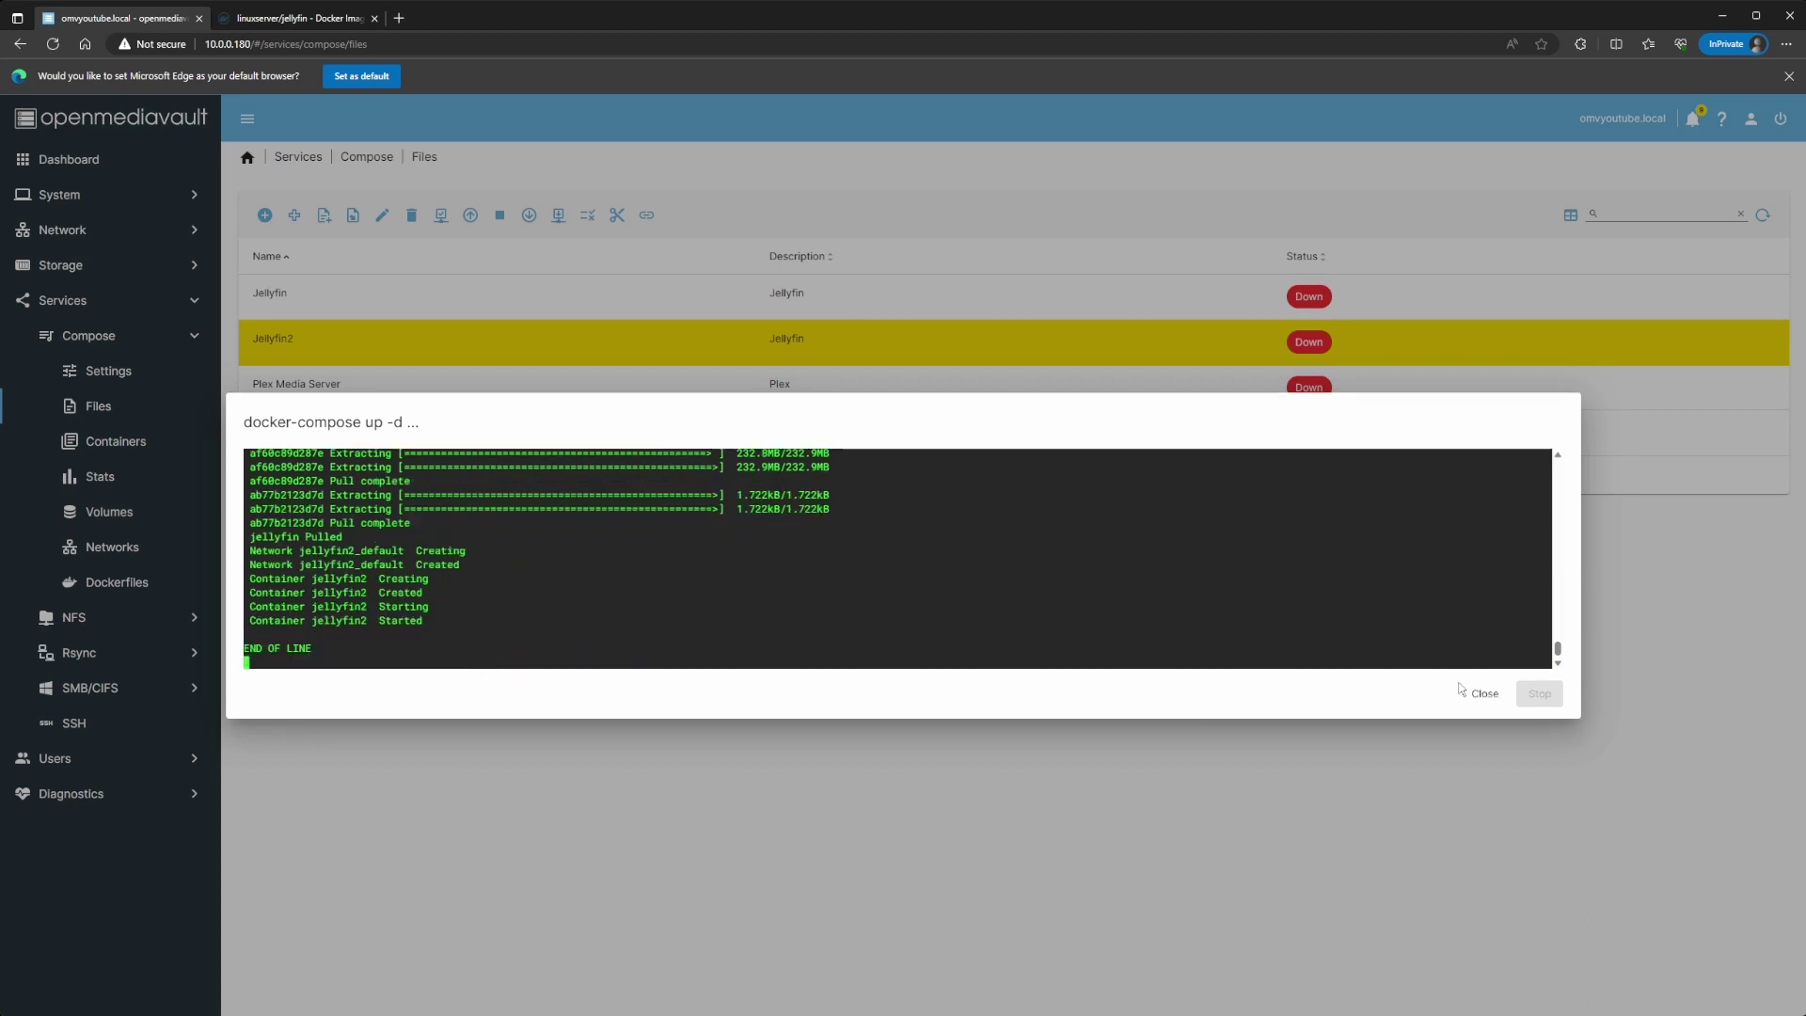
{"action": "left_click", "coordinate": [1477, 696]}
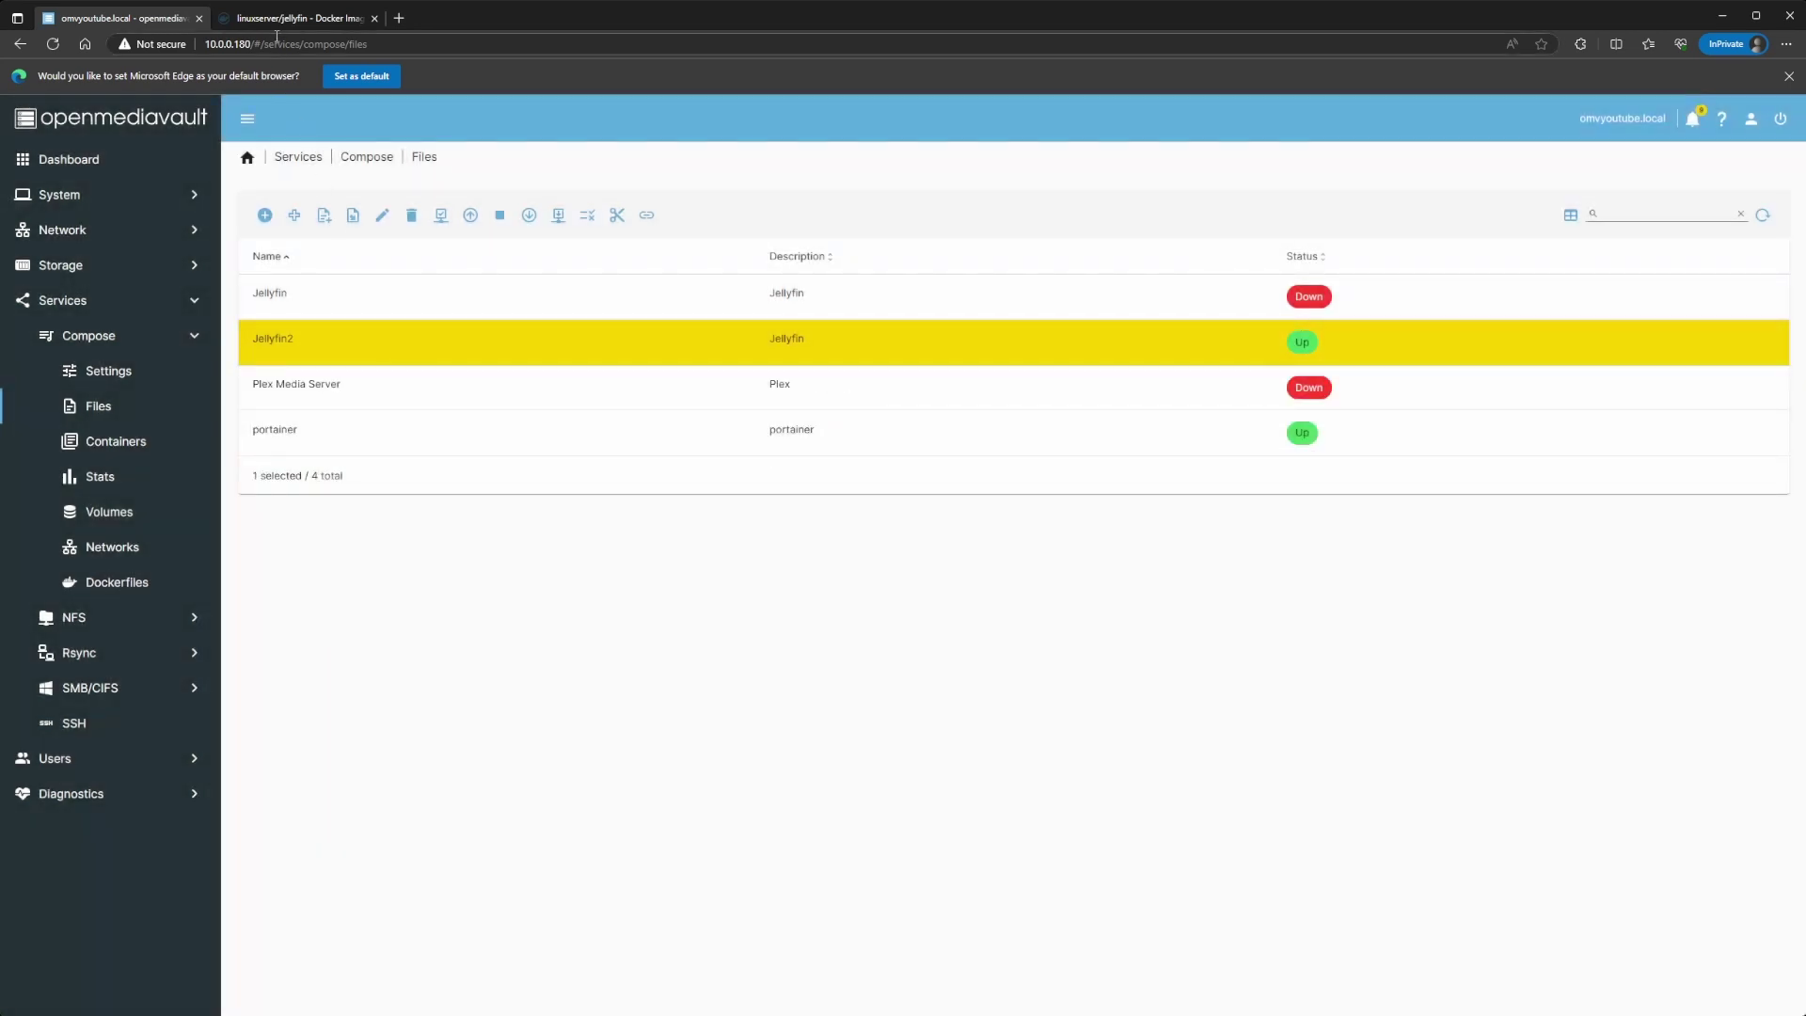
Step: Load 10.0.0.180:8096 in a new private tab
{"action": "left_click", "coordinate": [399, 17]}
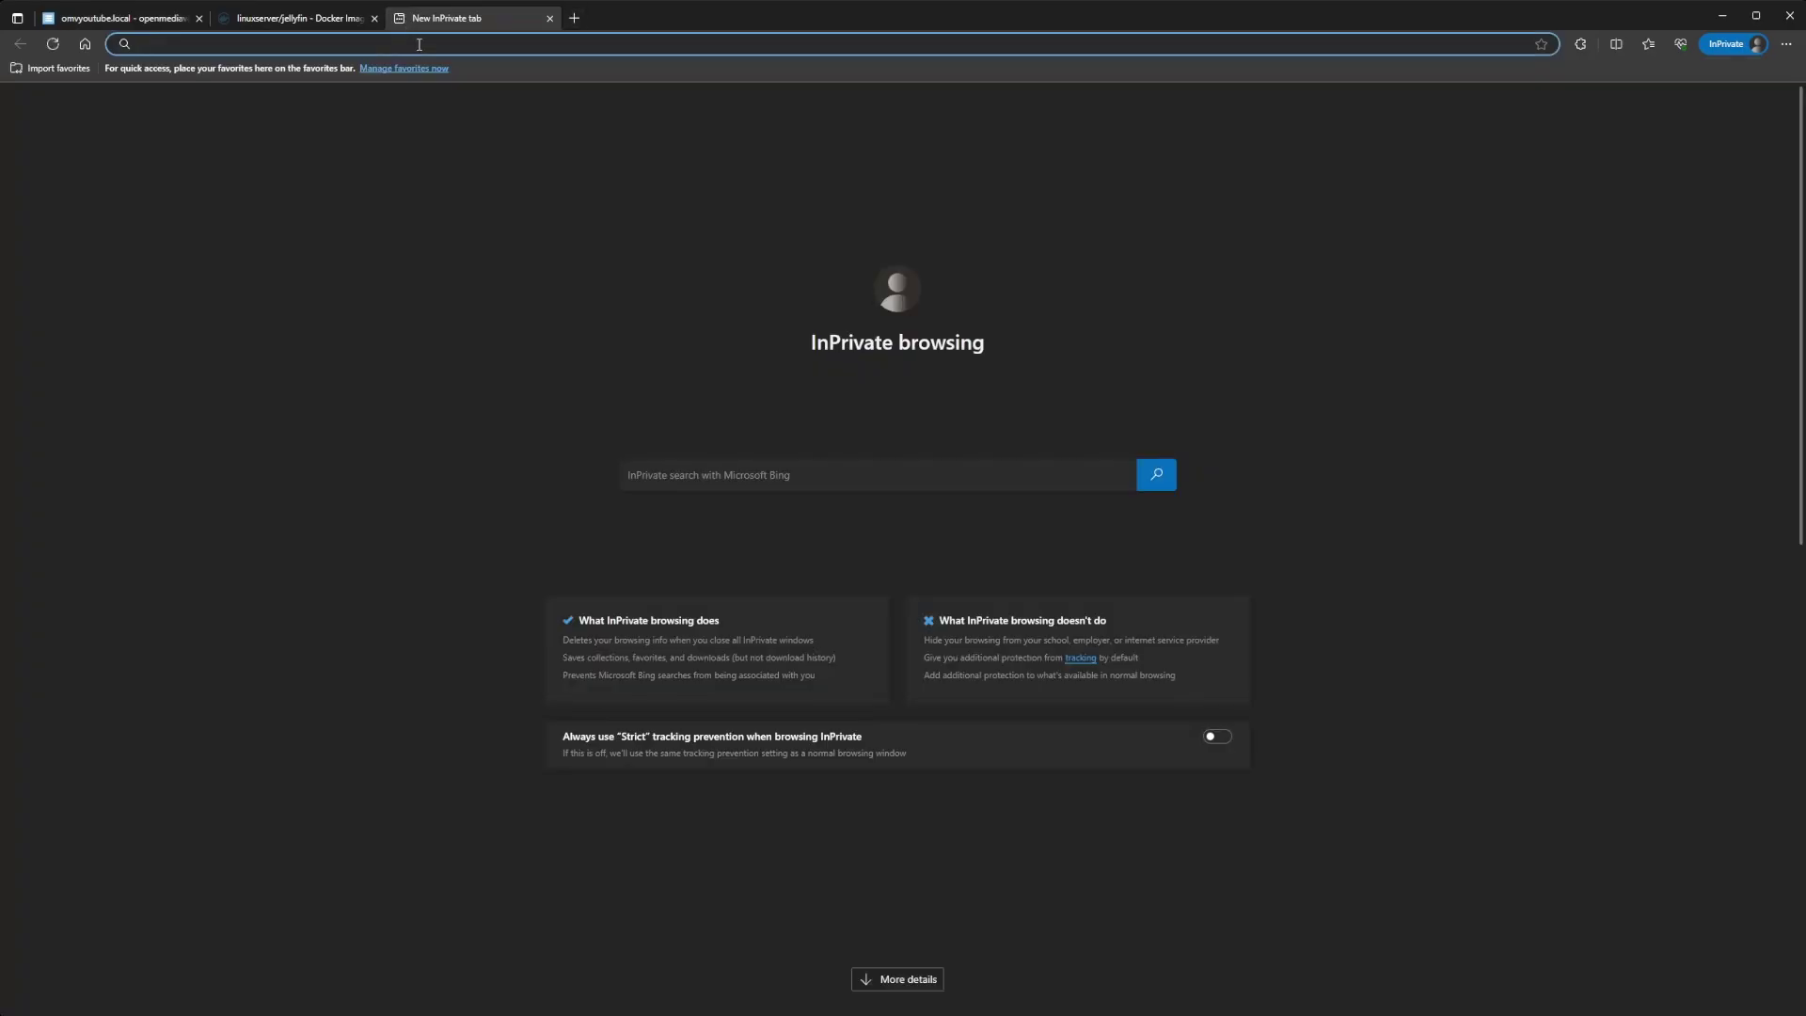
{"action": "type", "text": "10.0.0"}
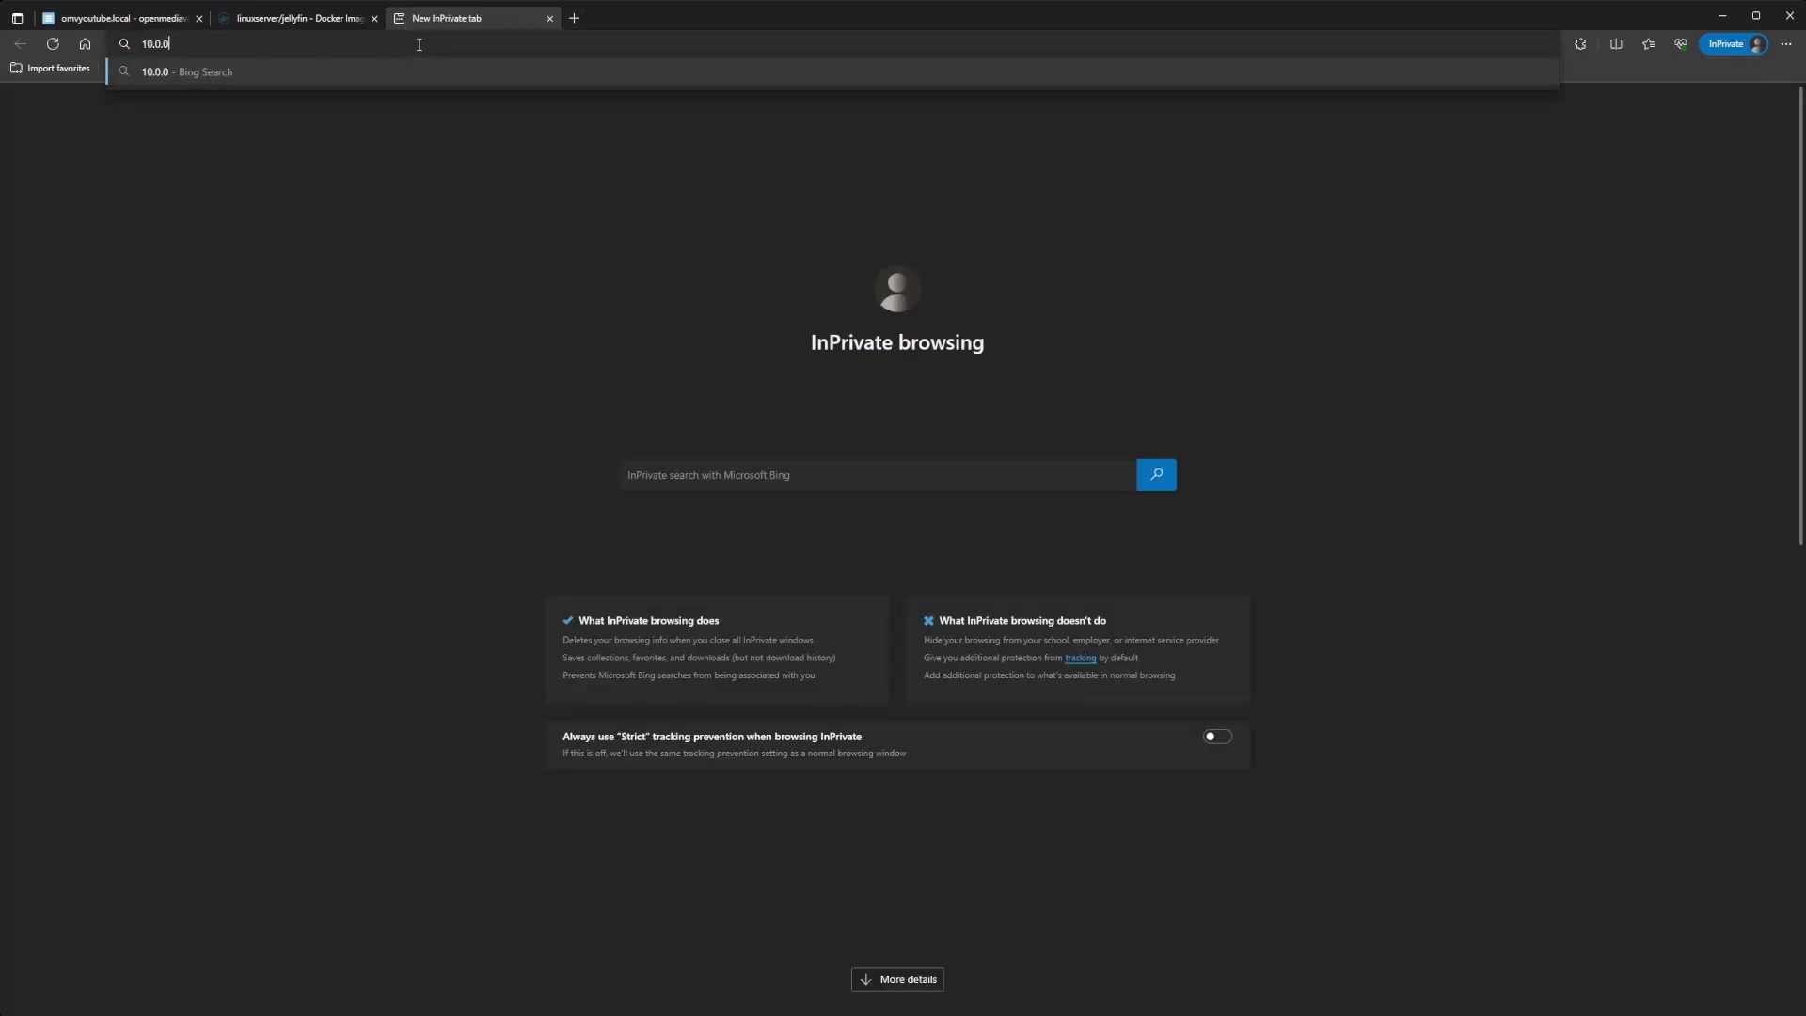
{"action": "type", "text": ".180"}
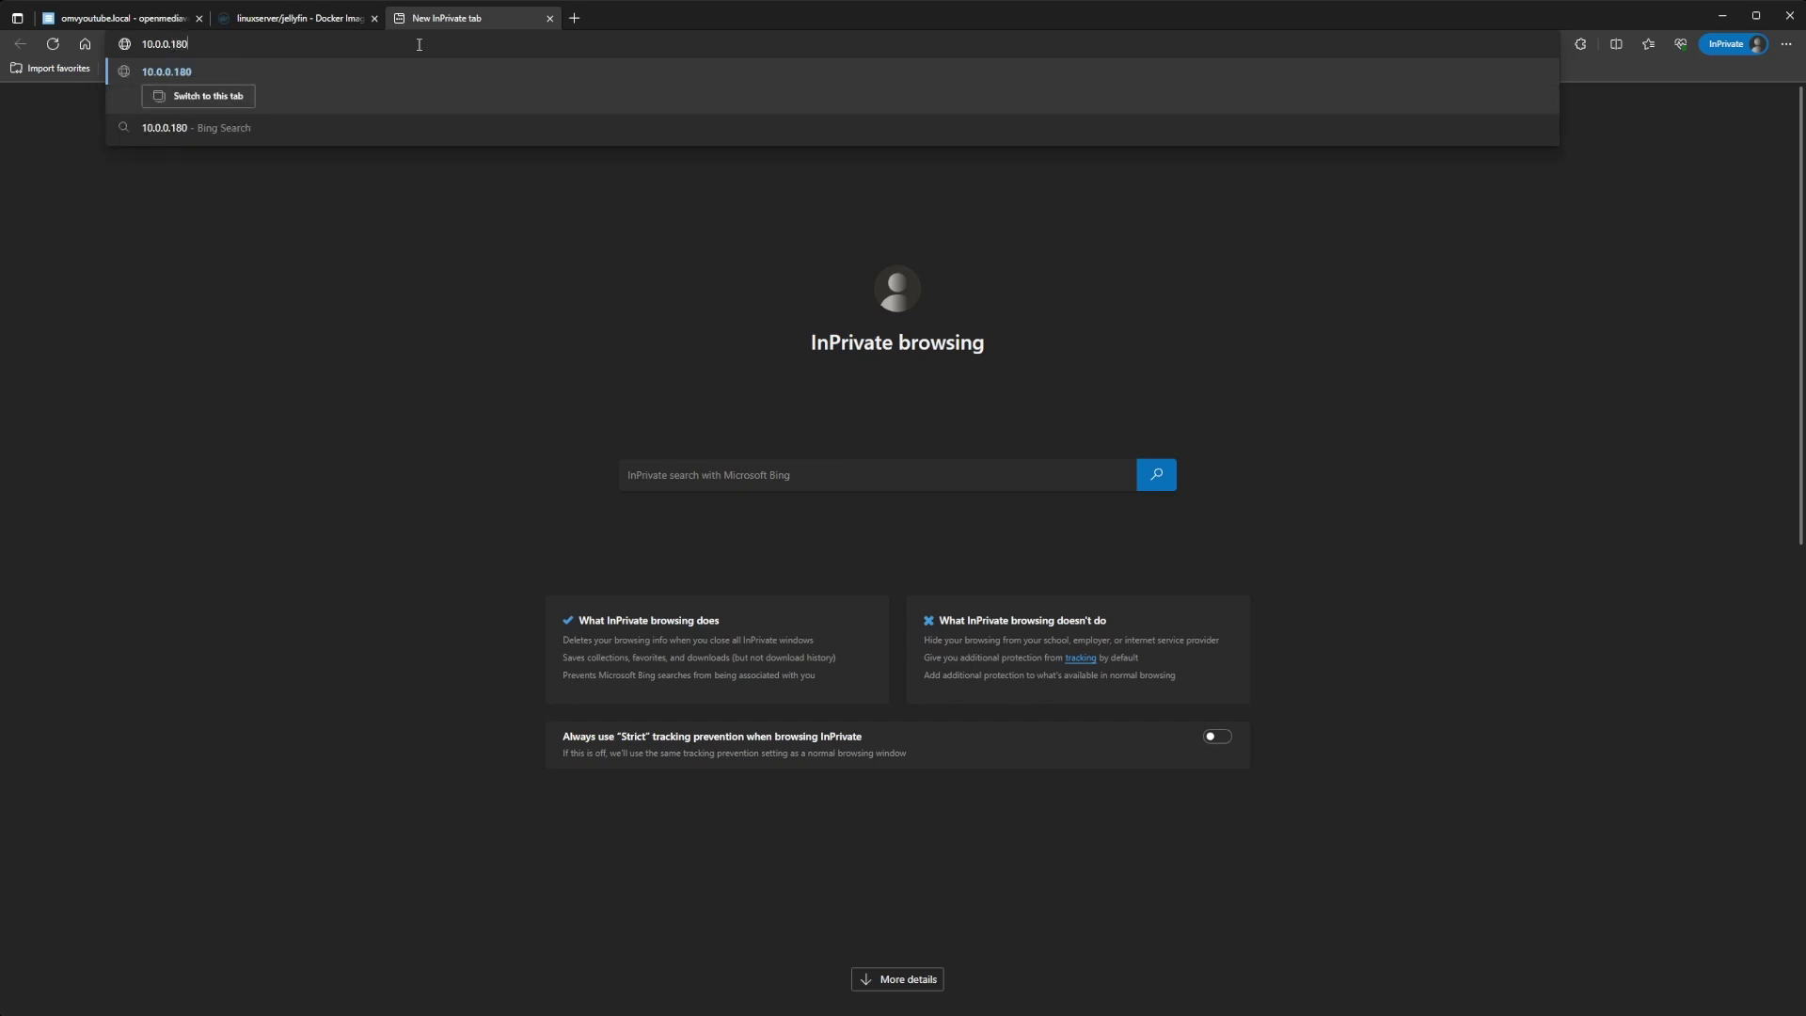
{"action": "type", "text": ":8096"}
{"action": "key", "text": "Return"}
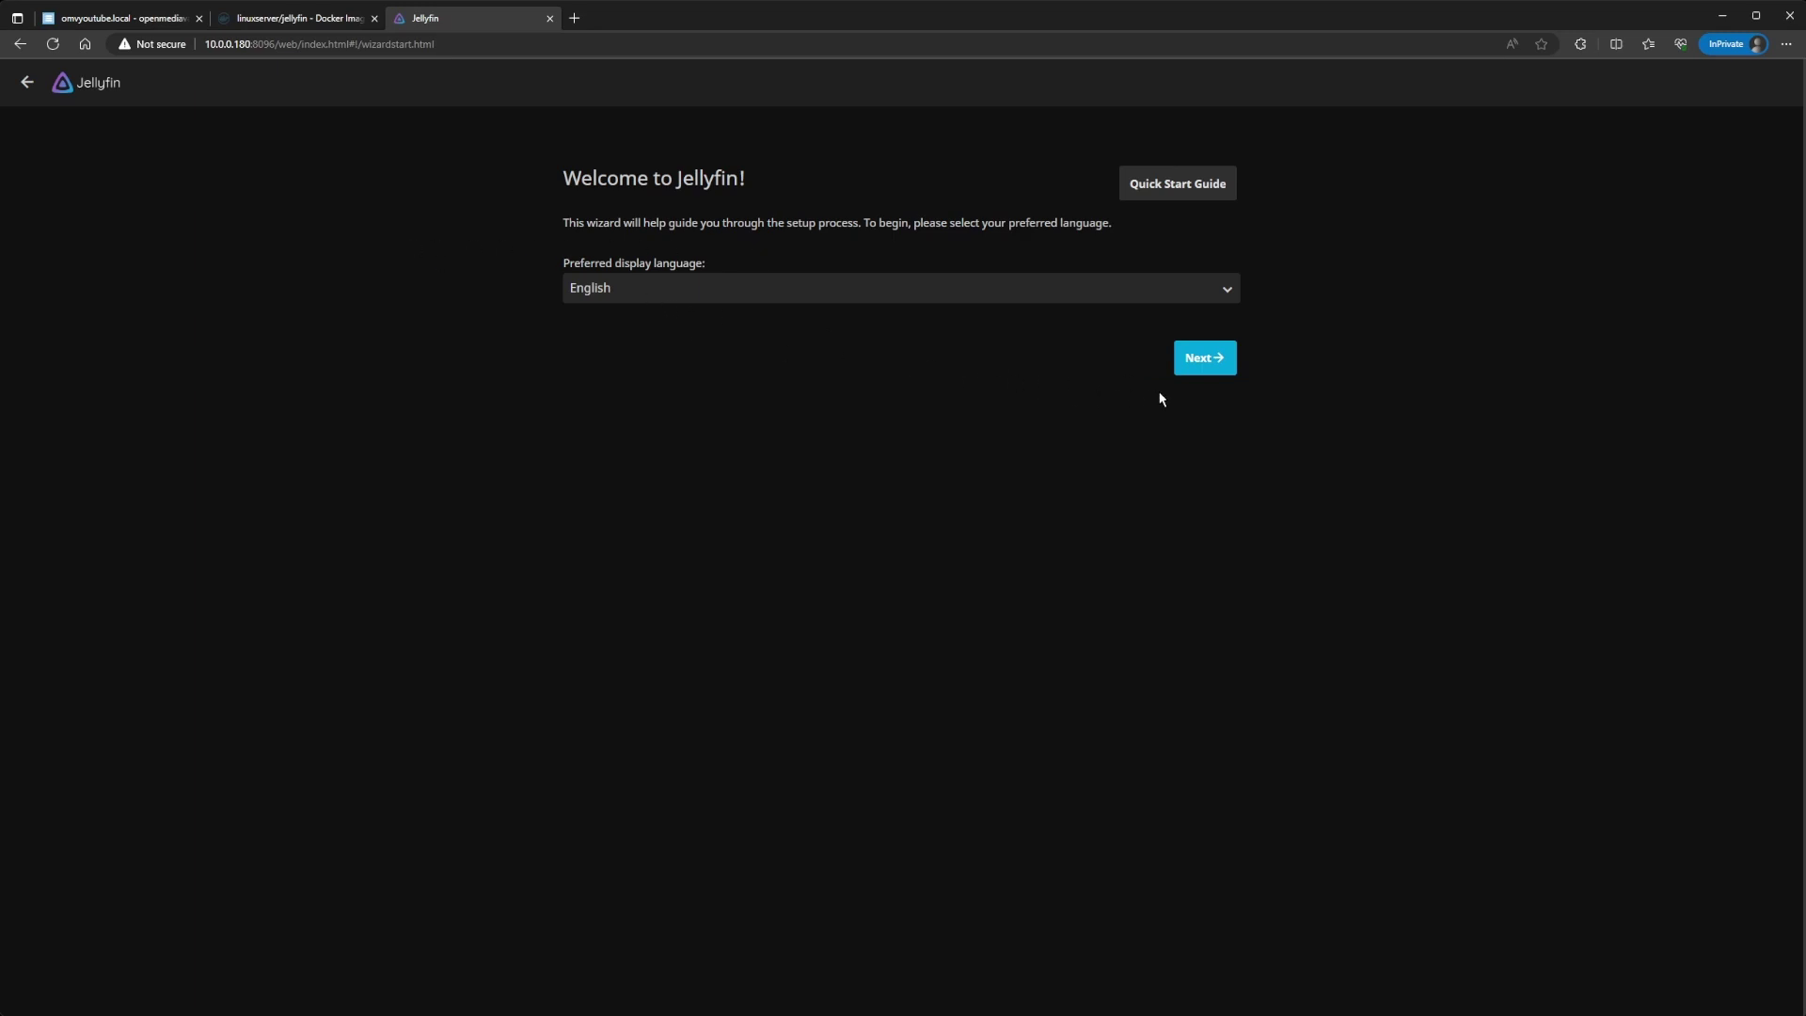
Step: Keep English and create user 'admin' with its password entered and confirmed
{"action": "left_click", "coordinate": [1203, 358]}
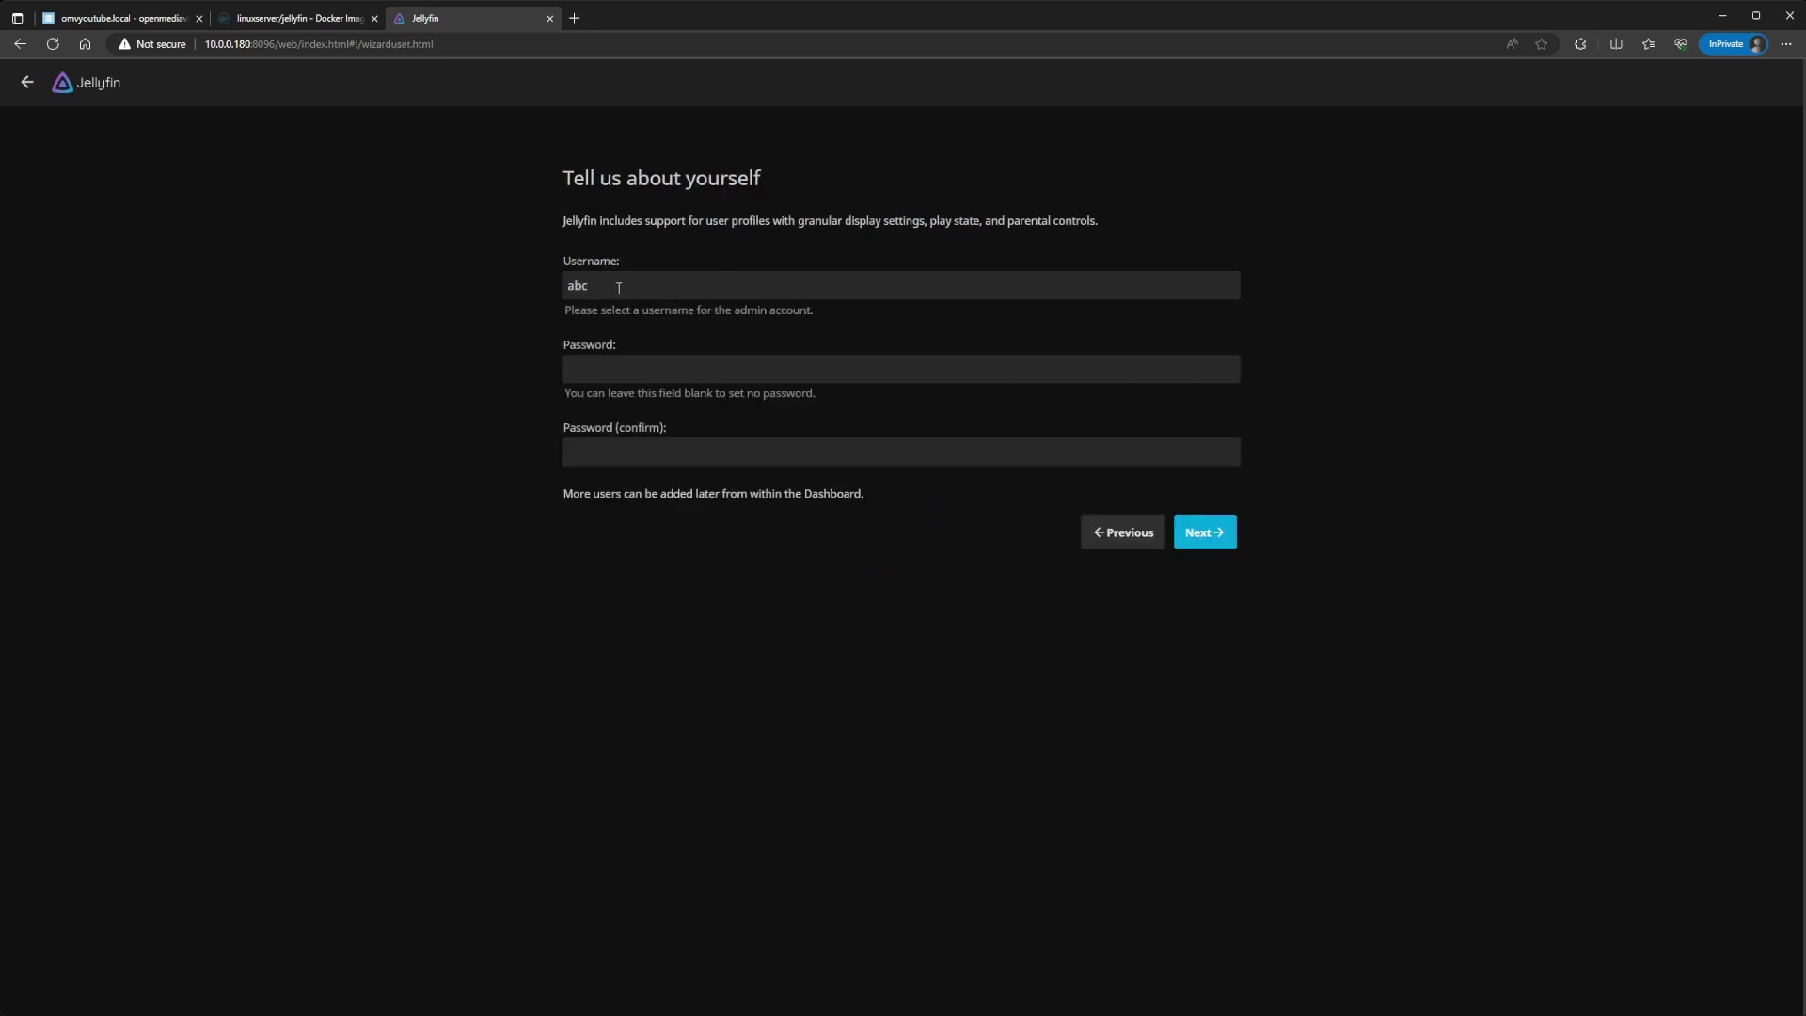
{"action": "left_click_drag", "start_coordinate": [619, 288], "coordinate": [560, 294]}
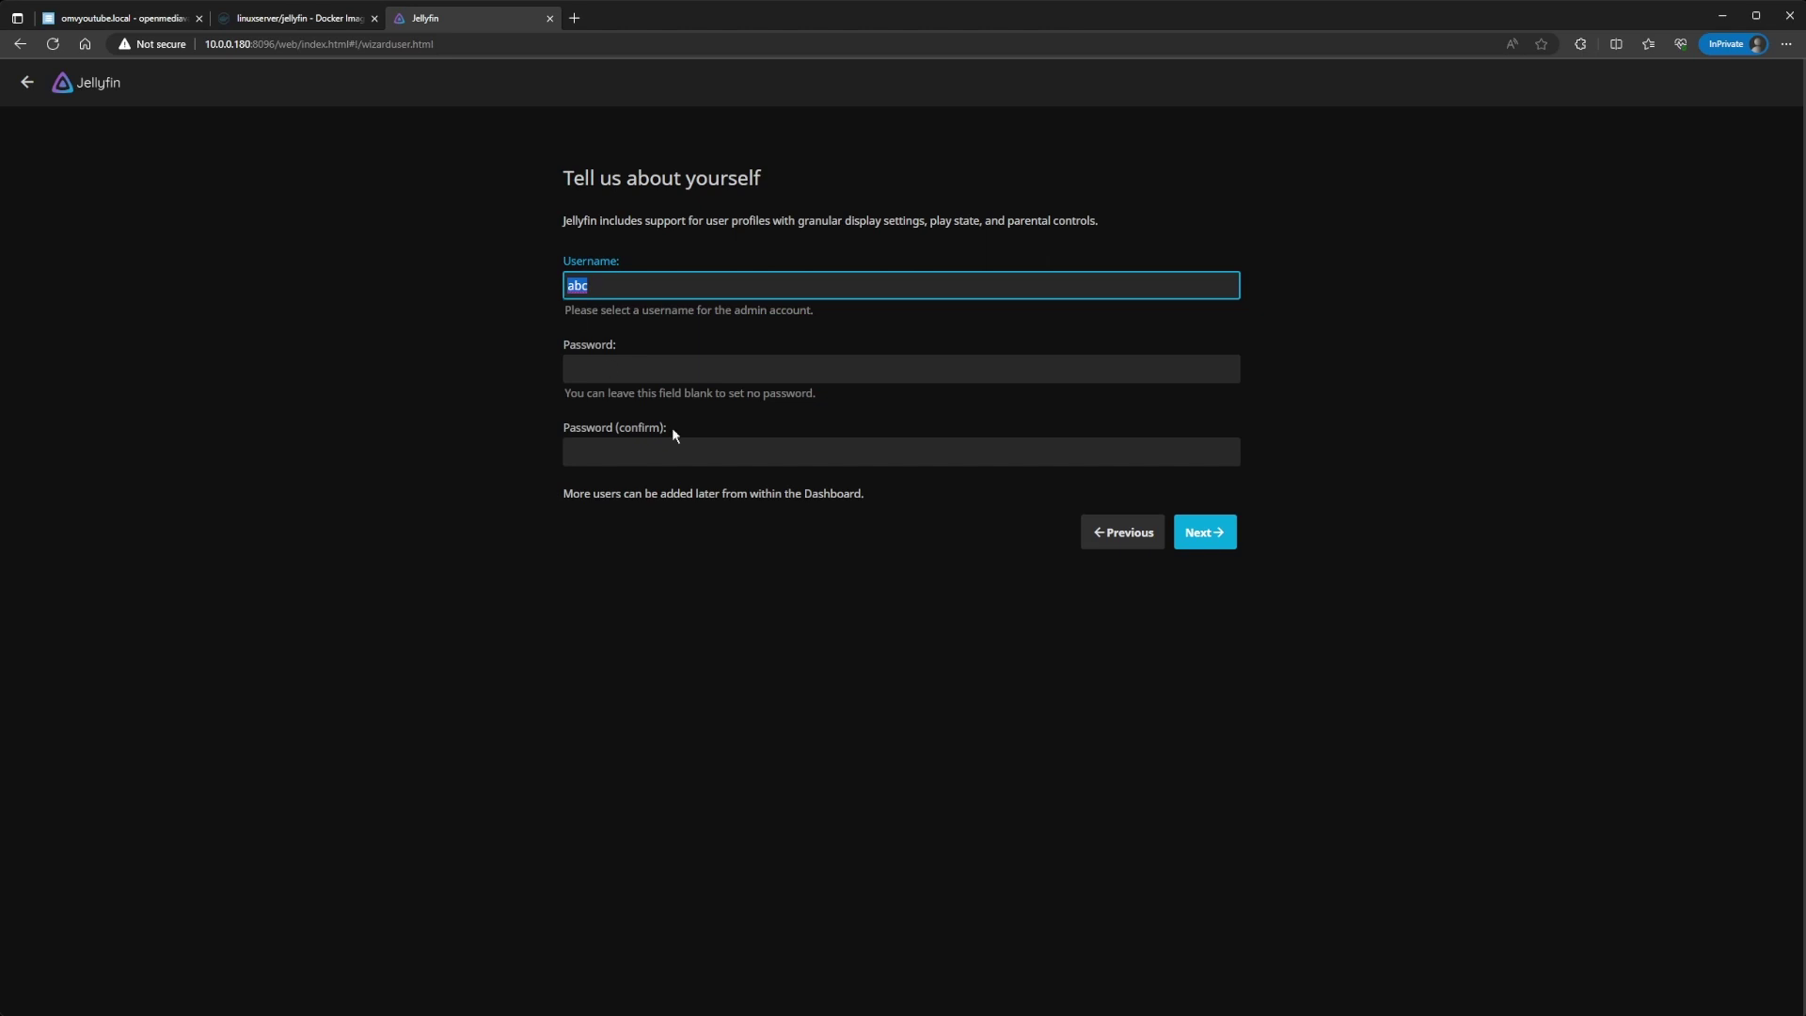
{"action": "type", "text": "admin"}
{"action": "key", "text": "Tab"}
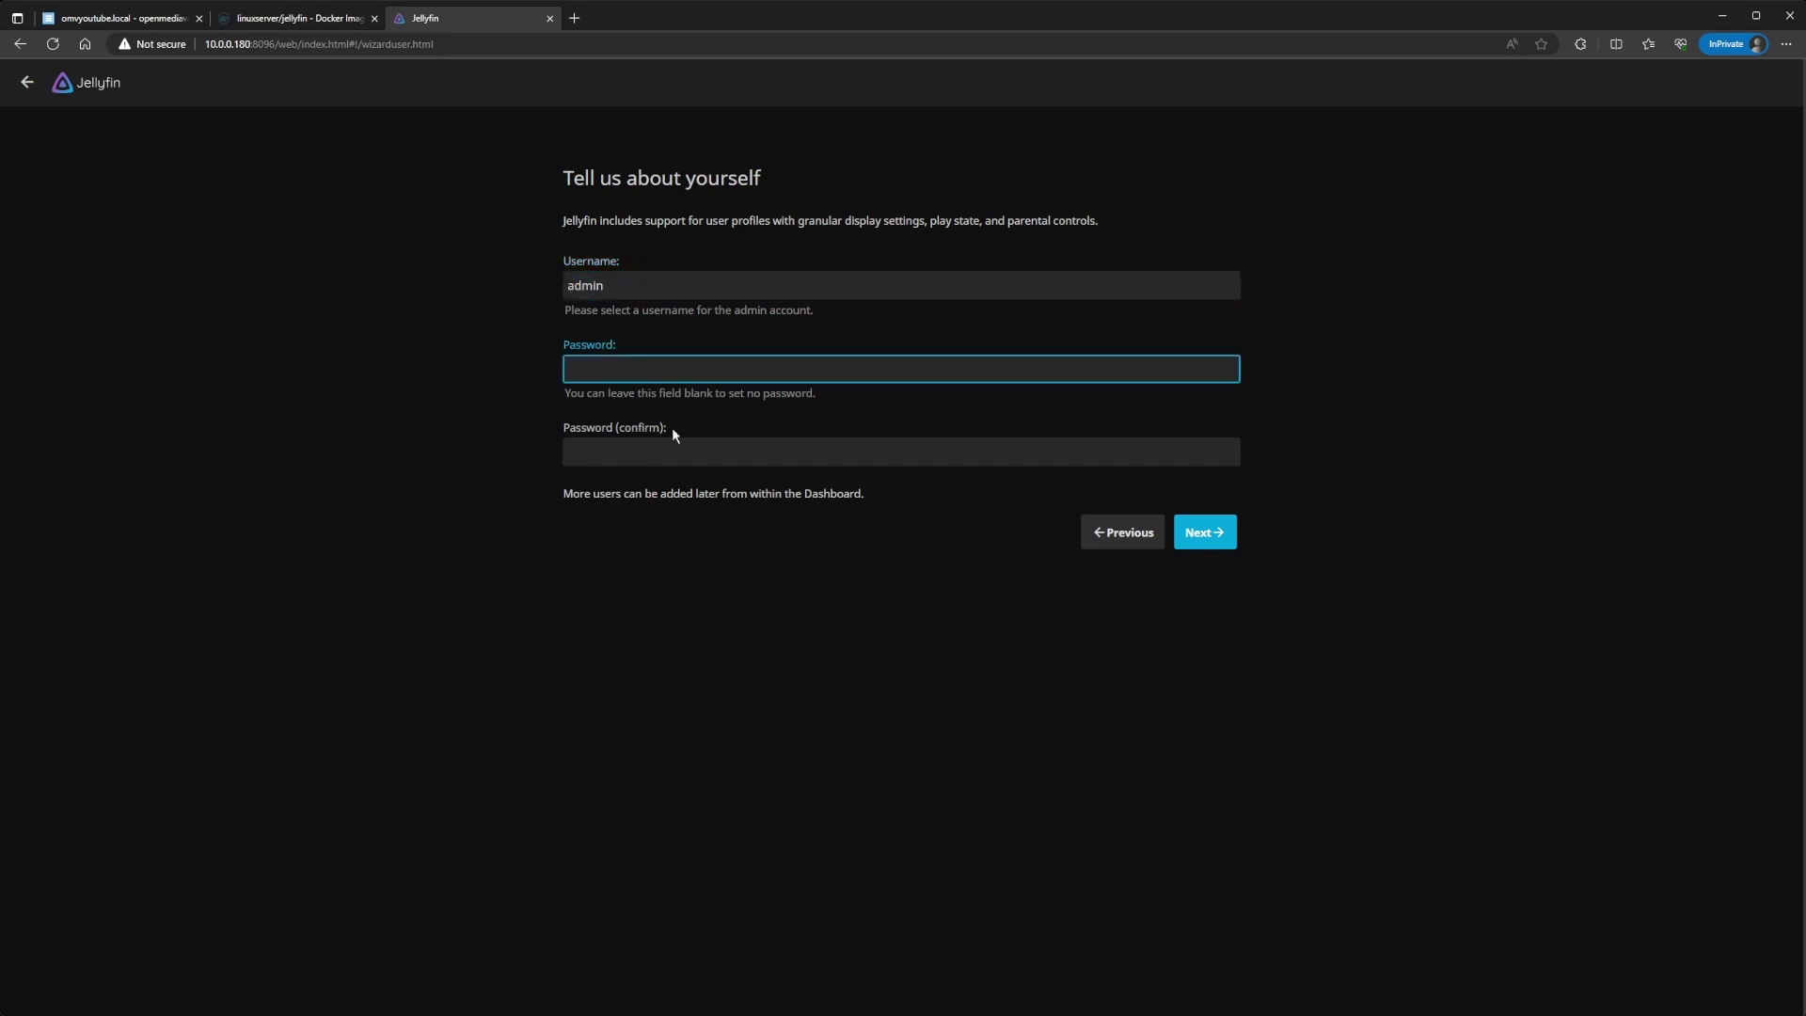
{"action": "type", "text": "password"}
{"action": "key", "text": "Tab"}
{"action": "type", "text": "password"}
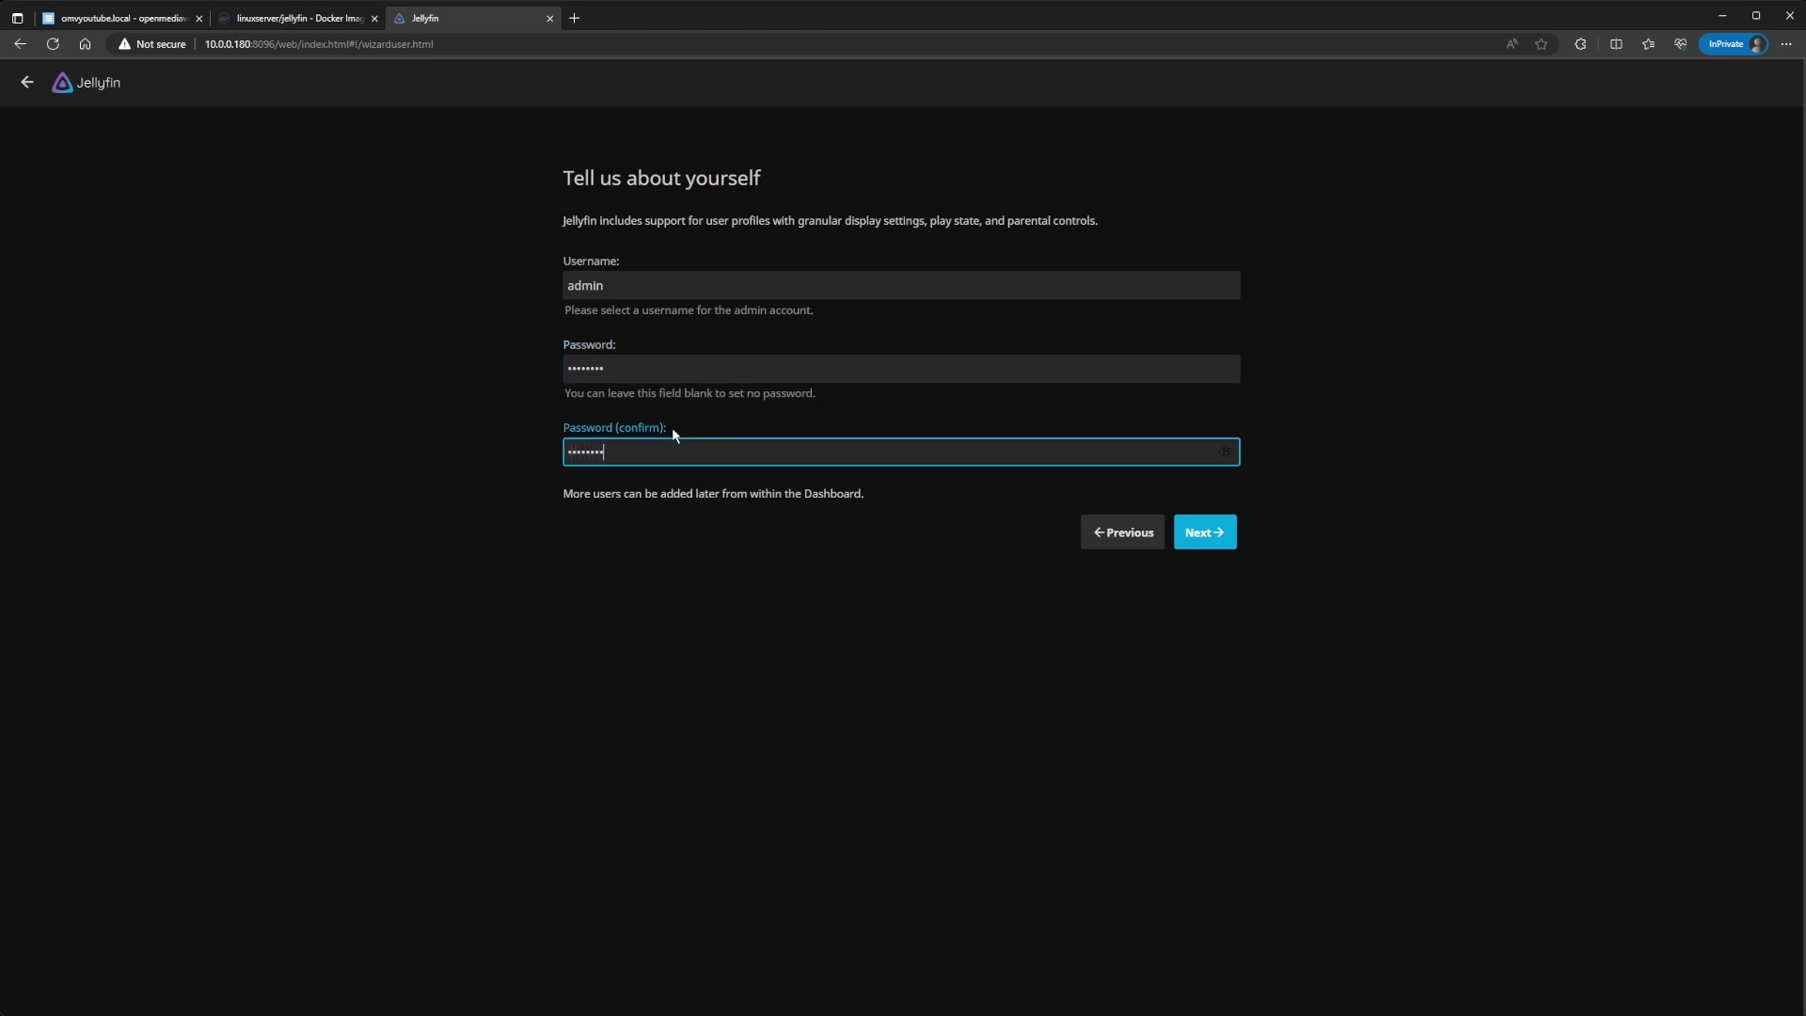
{"action": "left_click", "coordinate": [1201, 540]}
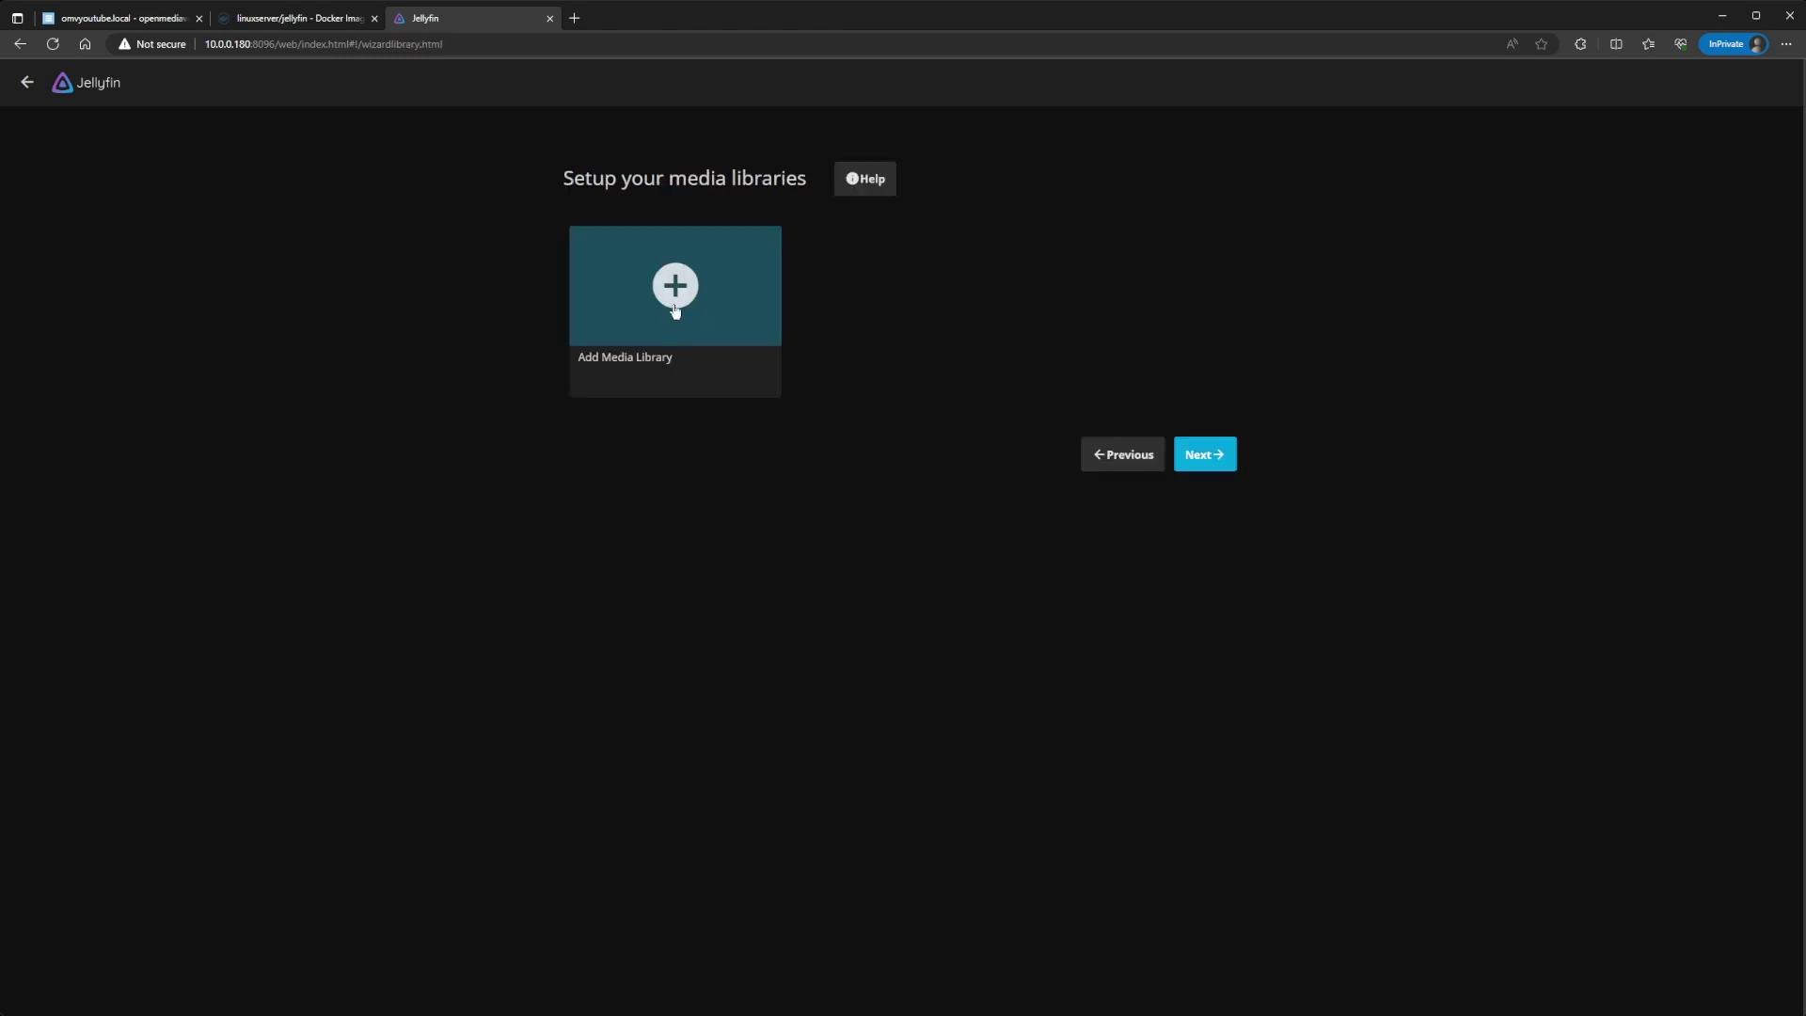
Step: Start a Movies media library using the /data/movies folder
{"action": "left_click", "coordinate": [670, 282]}
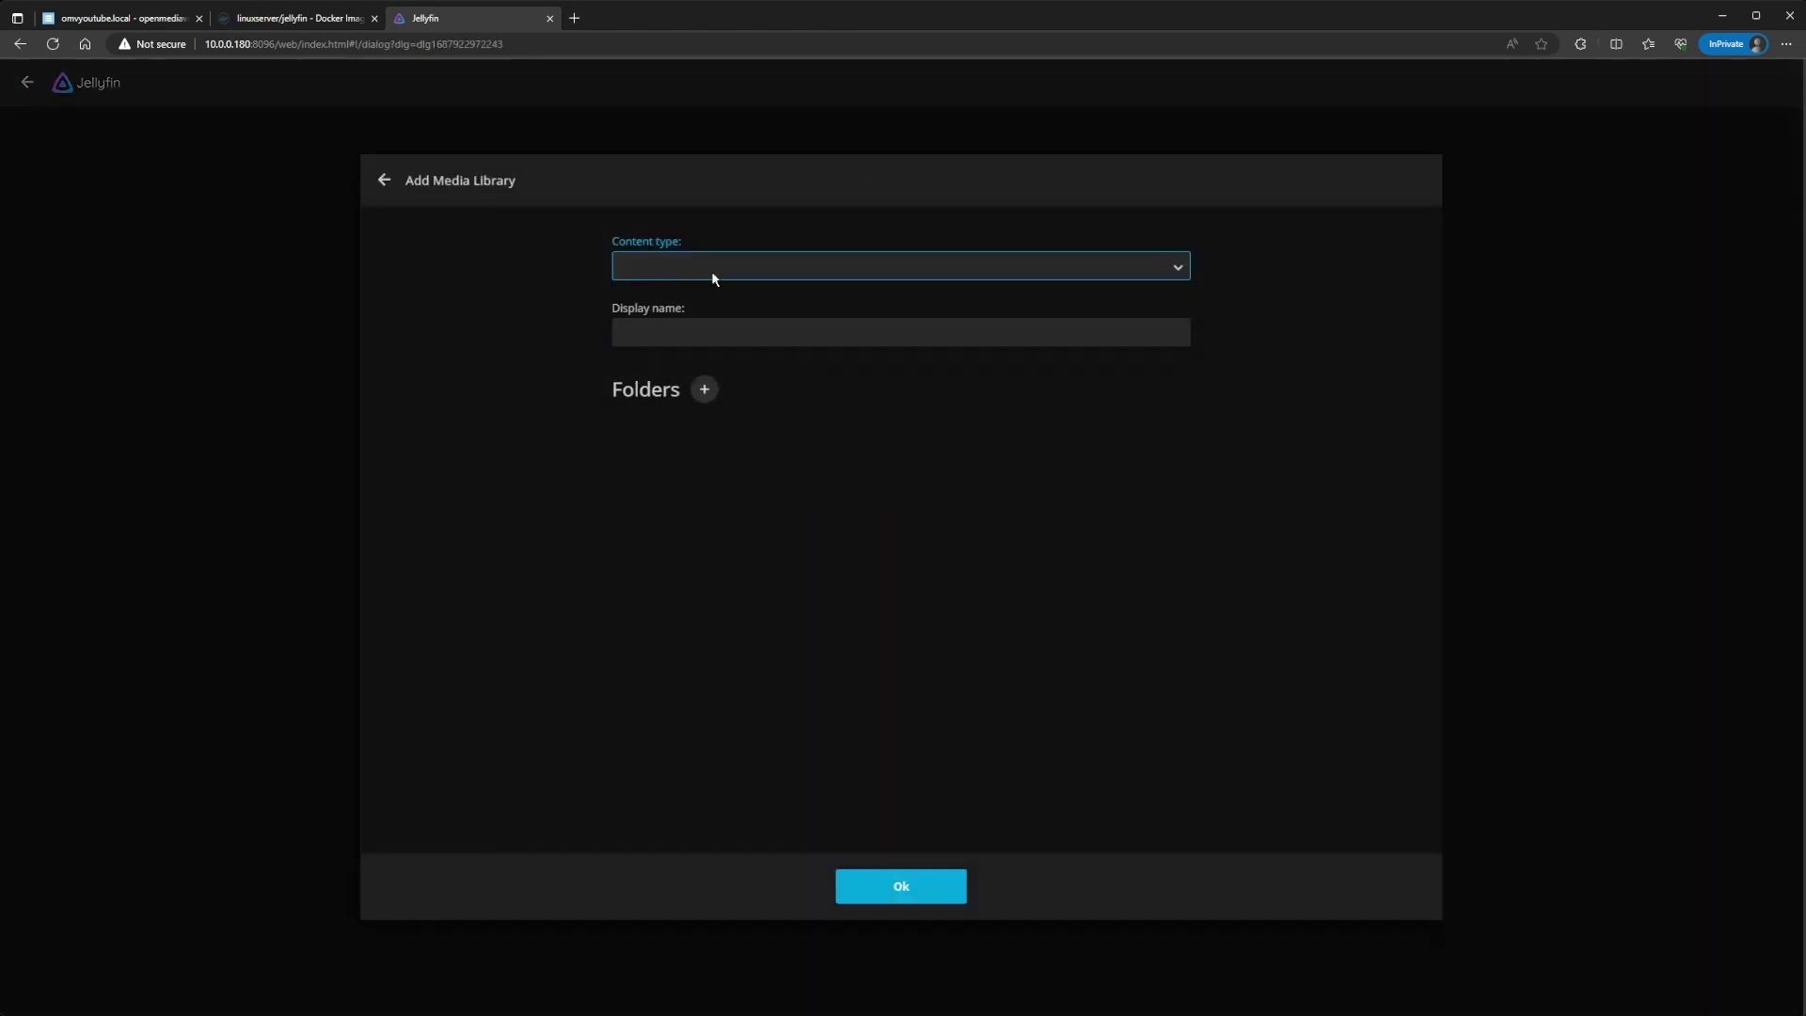
{"action": "left_click", "coordinate": [709, 271]}
{"action": "left_click", "coordinate": [635, 304]}
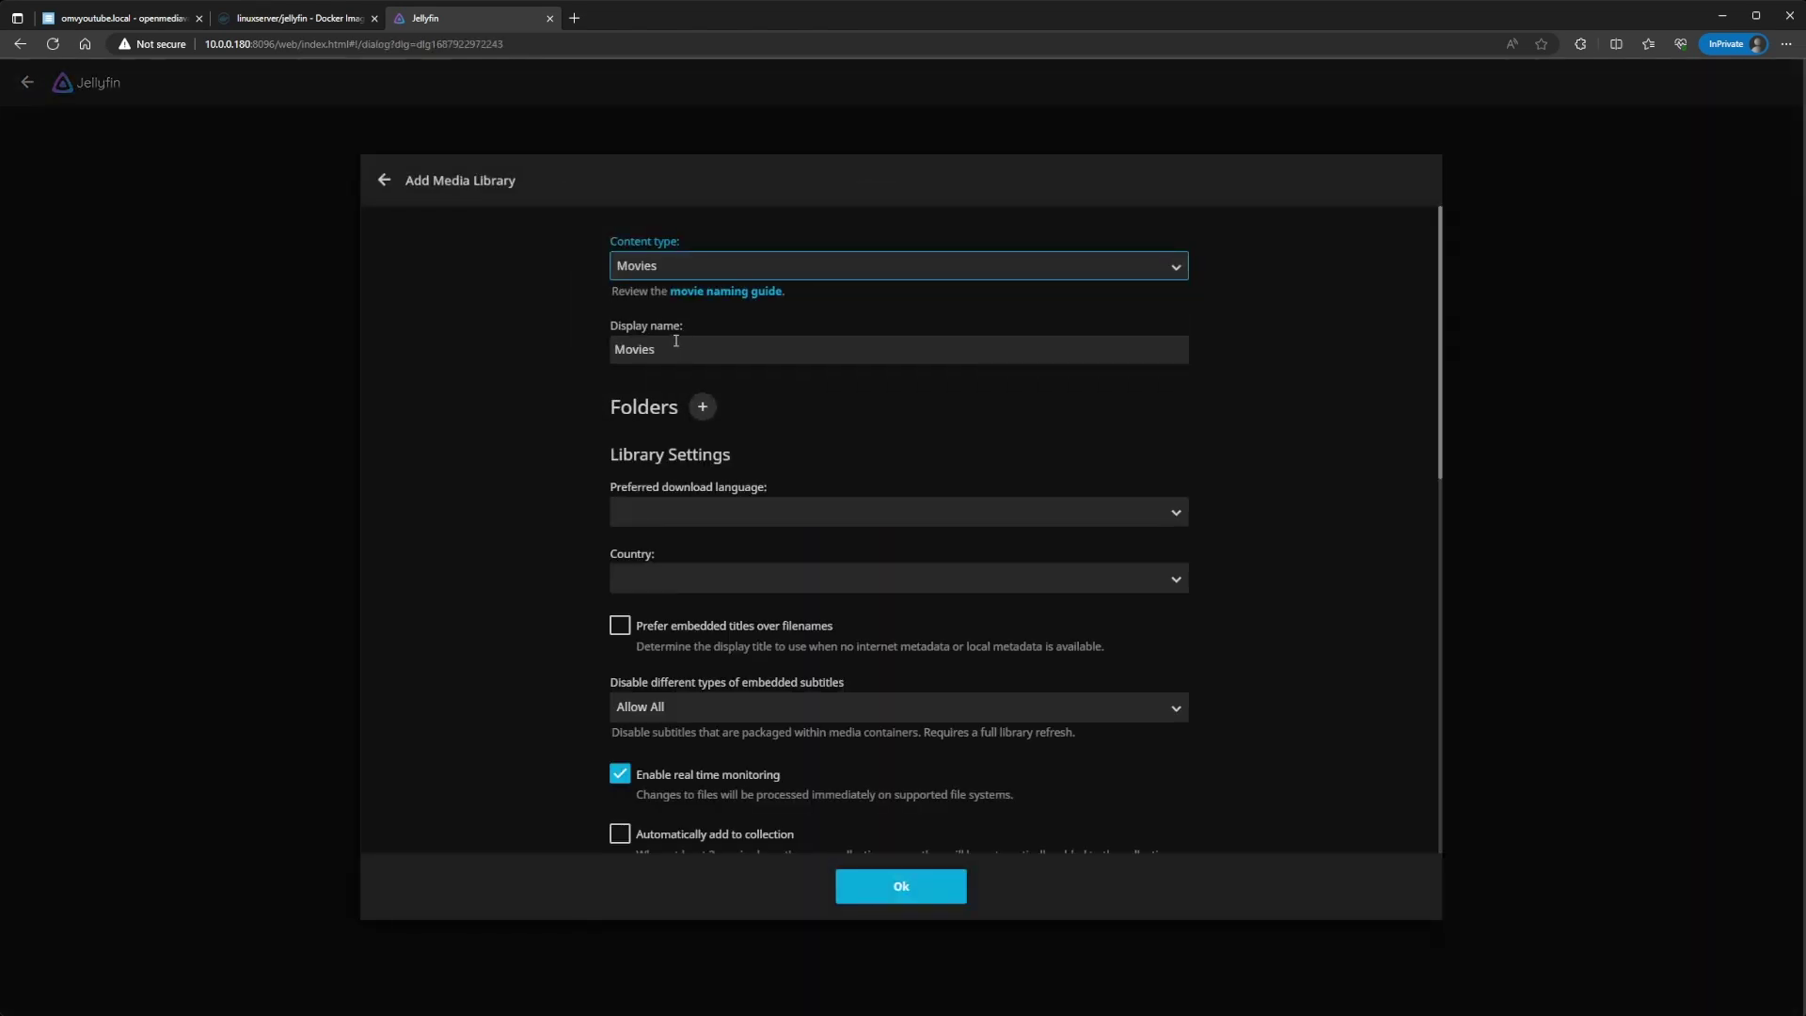
{"action": "left_click", "coordinate": [703, 406]}
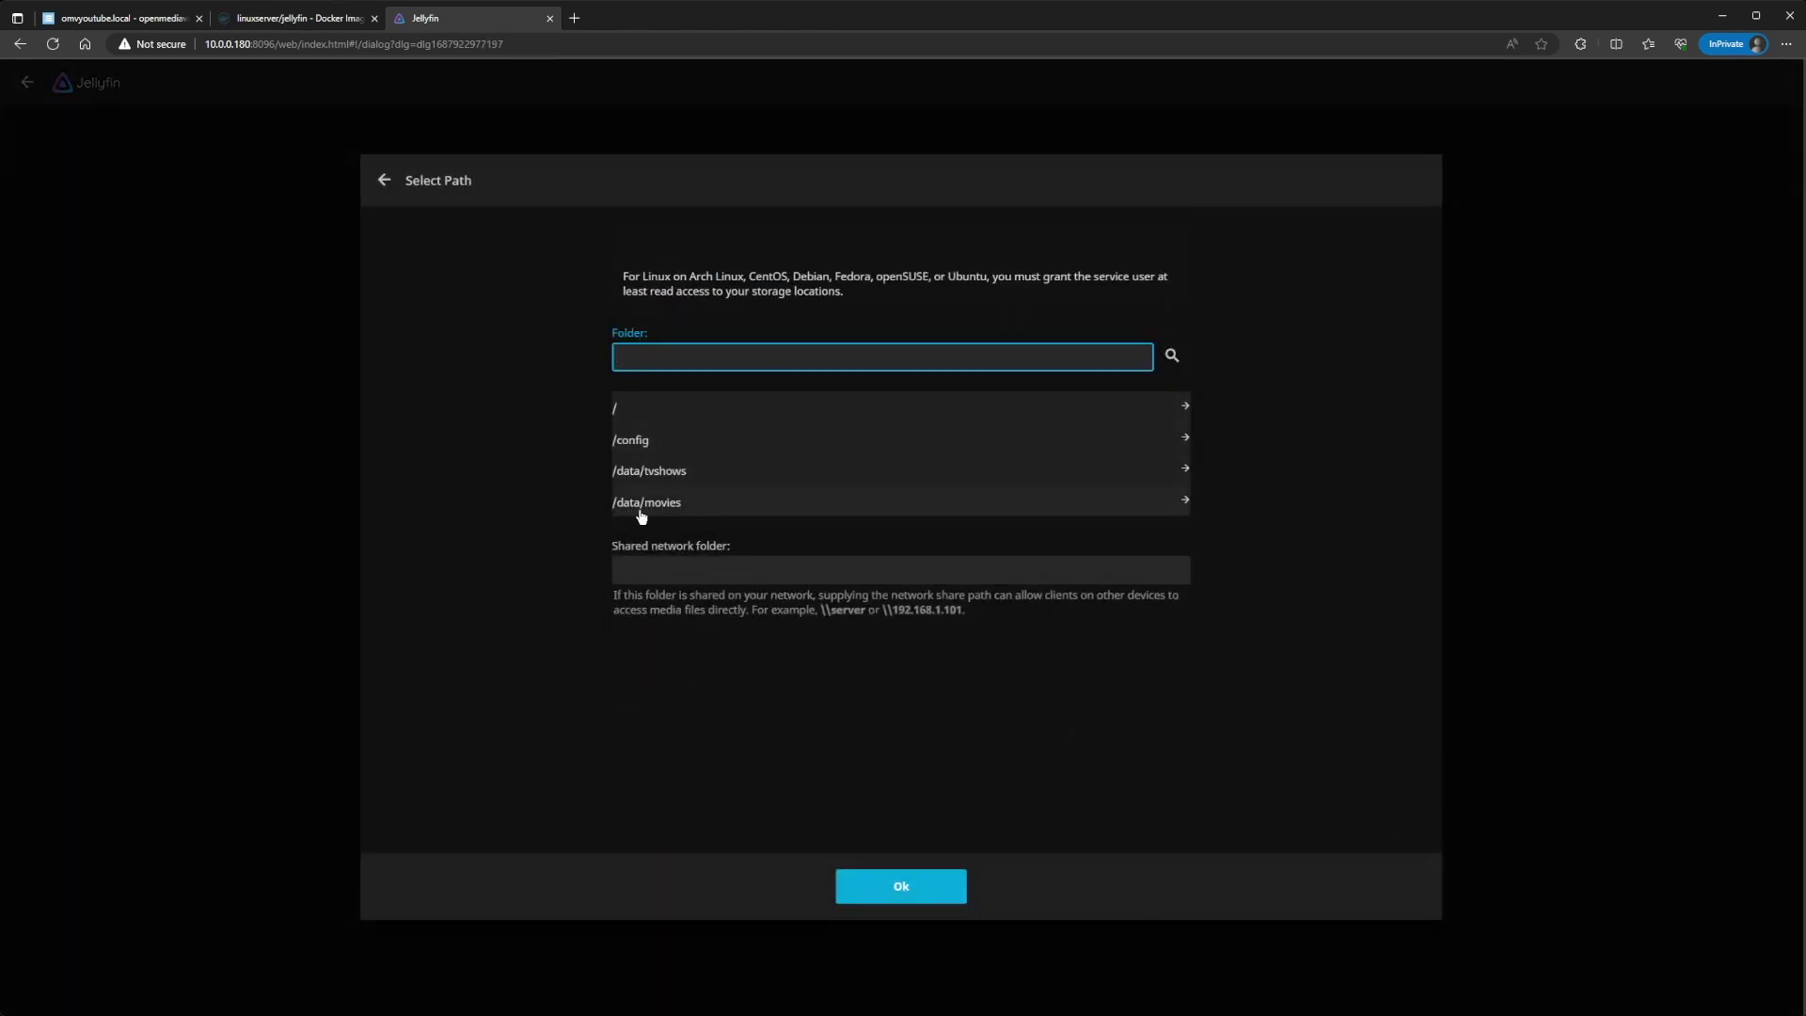
{"action": "left_click", "coordinate": [657, 508]}
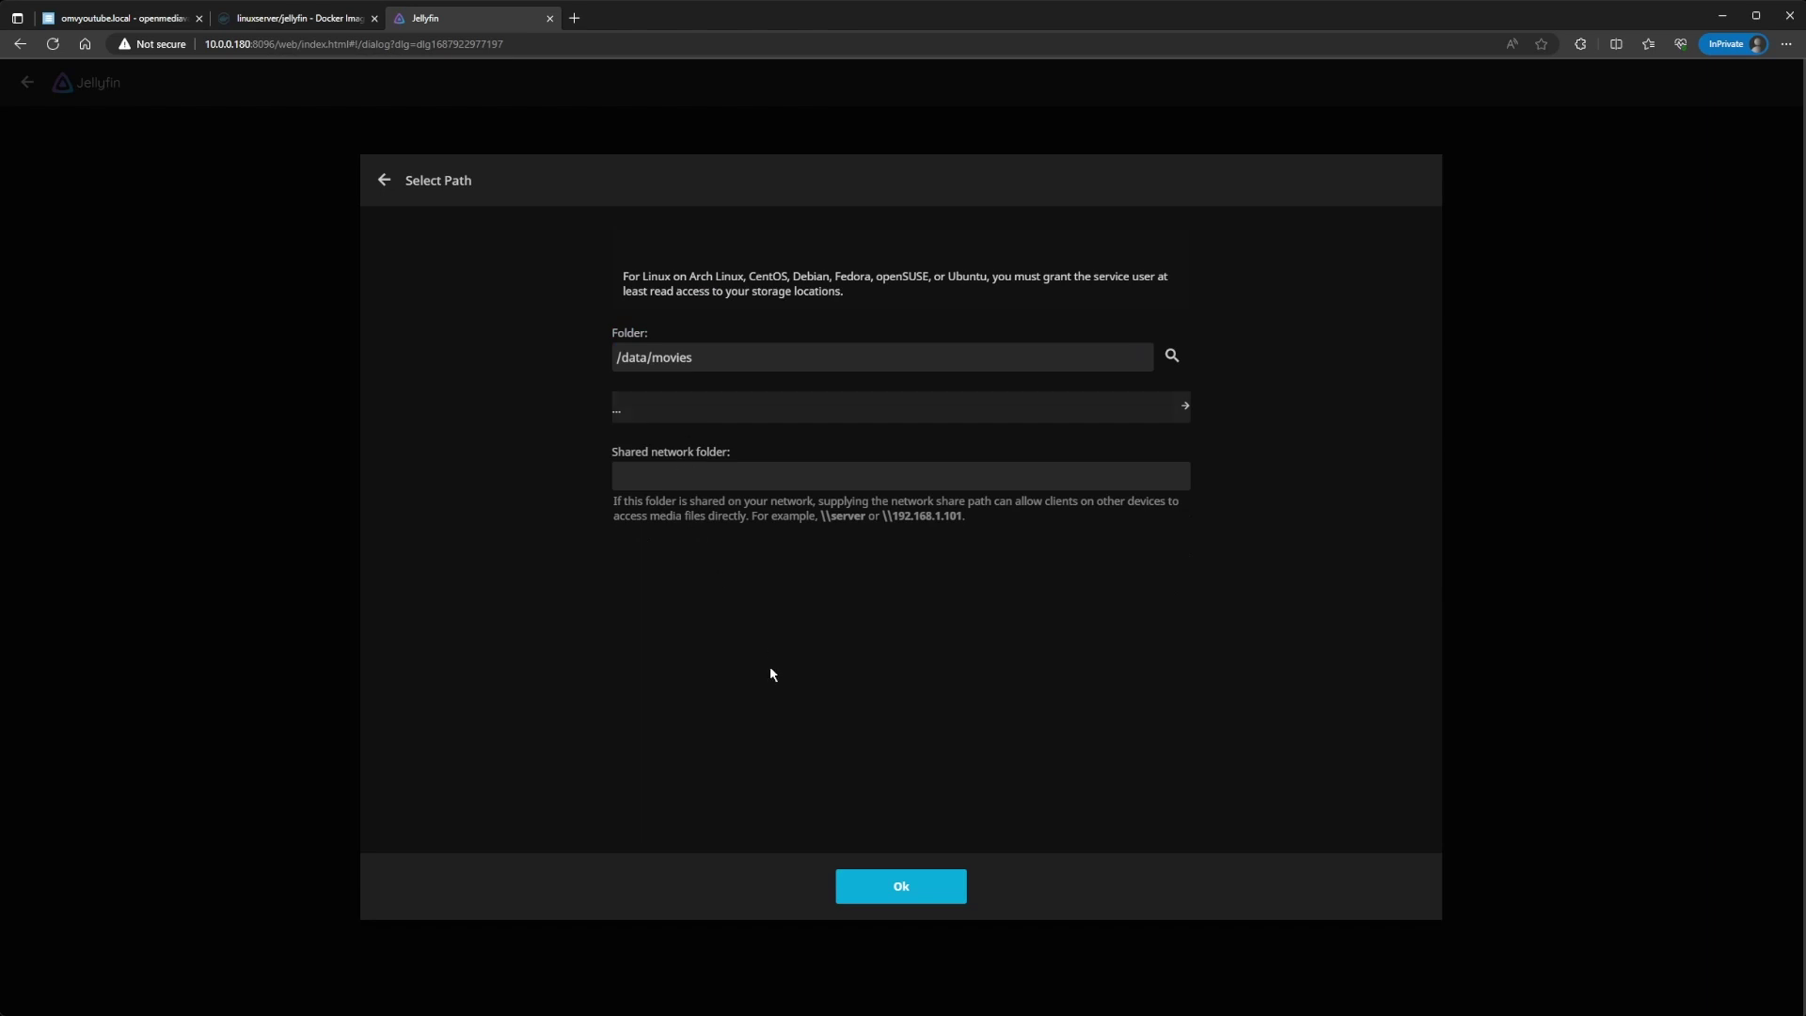
{"action": "left_click", "coordinate": [922, 890]}
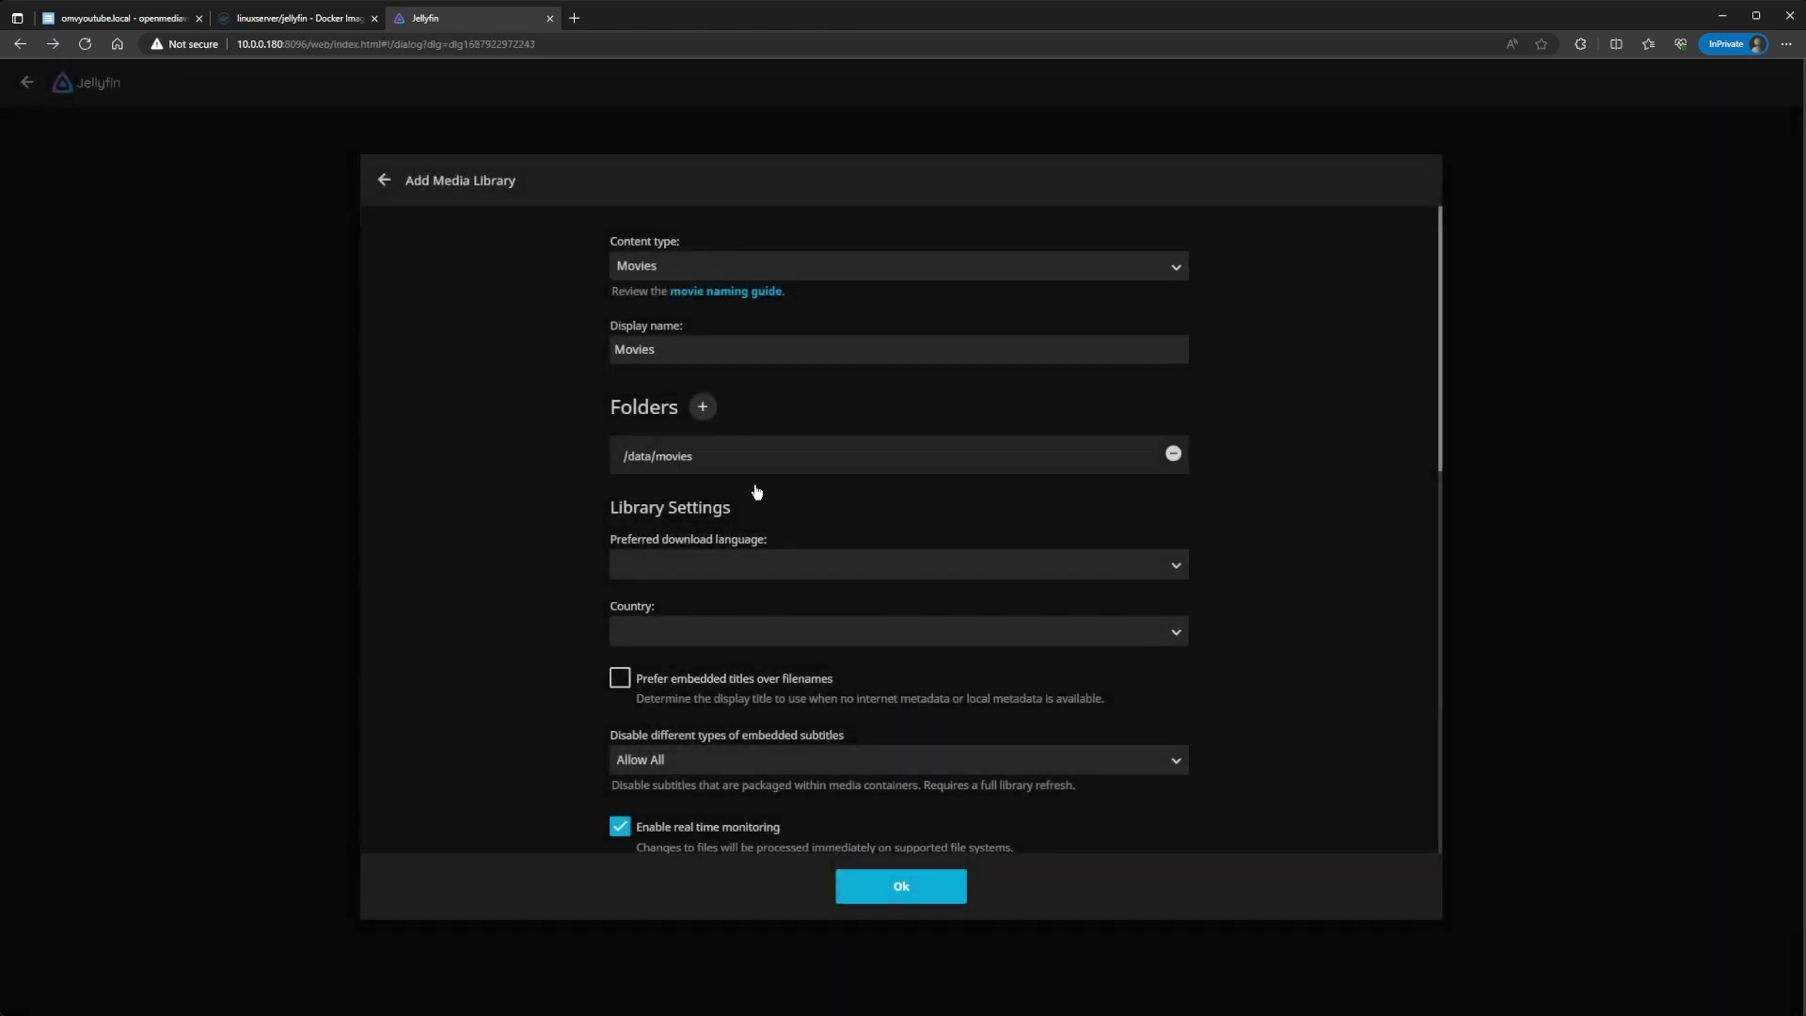
{"action": "scroll", "coordinate": [769, 687], "scroll_direction": "down", "scroll_amount": 2}
{"action": "scroll", "coordinate": [572, 554], "scroll_direction": "down", "scroll_amount": 1}
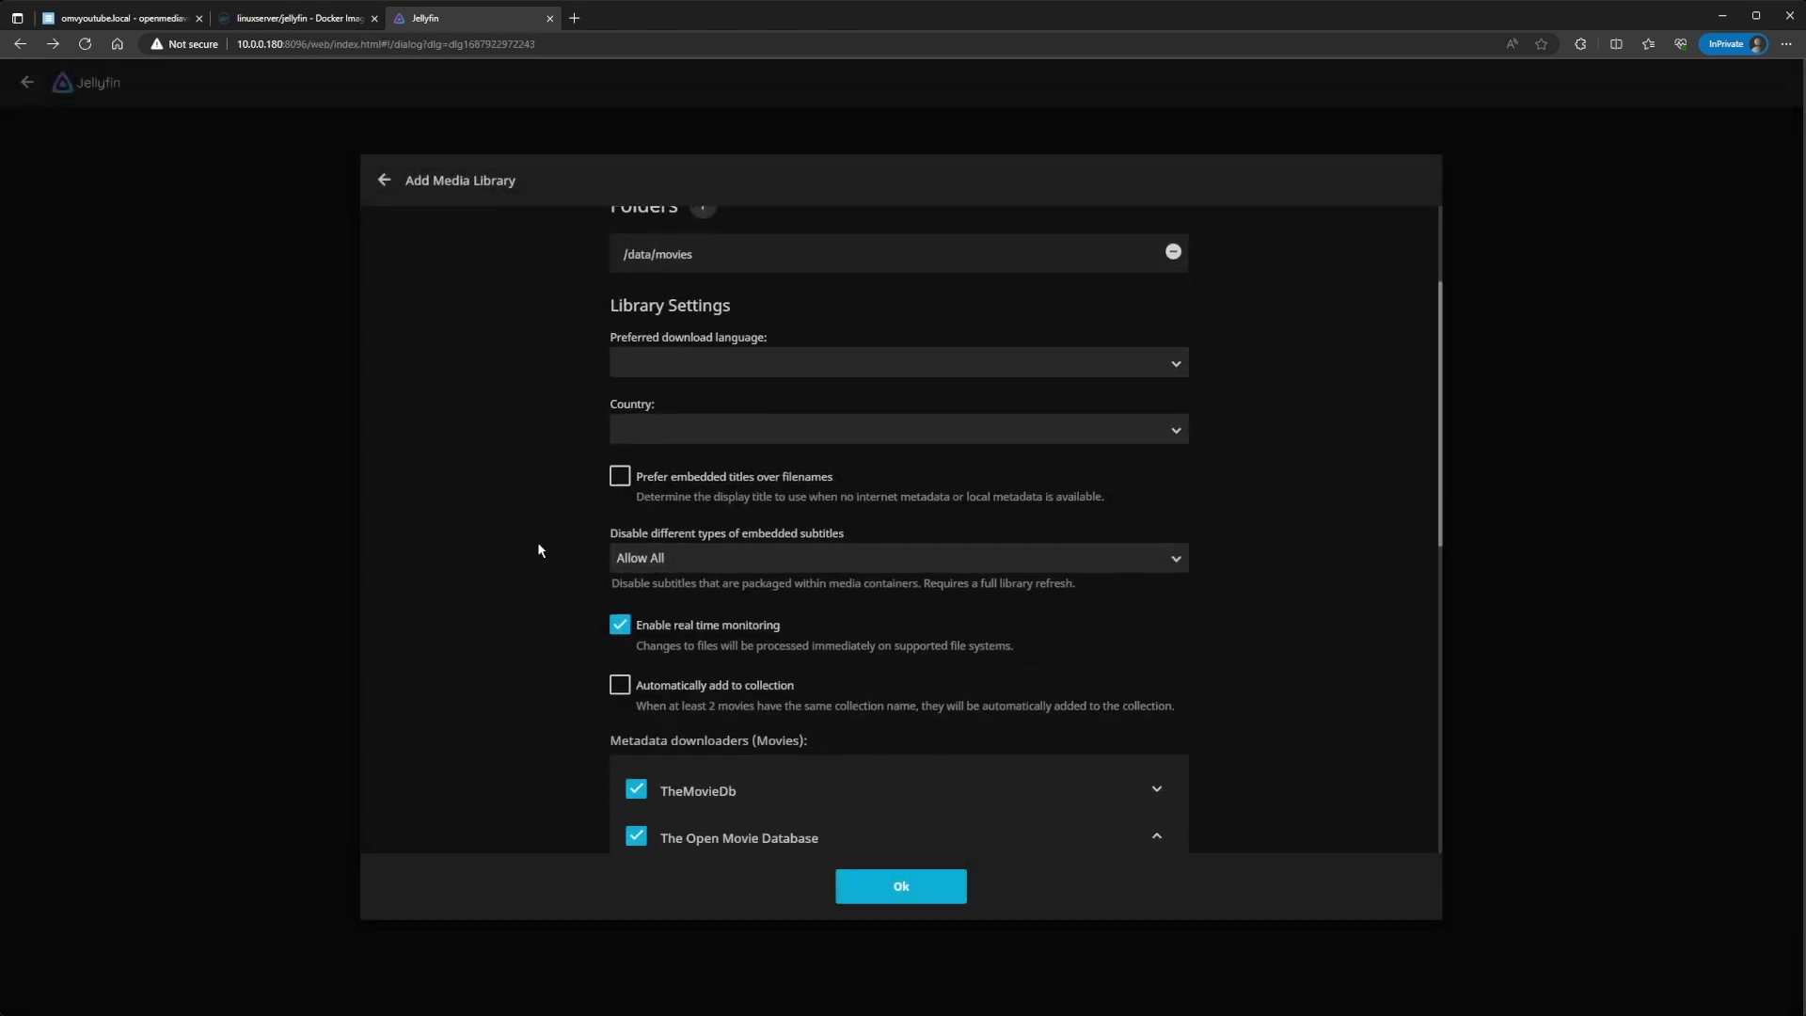
Step: Set download language to English and country to United States, then save the library
{"action": "left_click", "coordinate": [663, 351]}
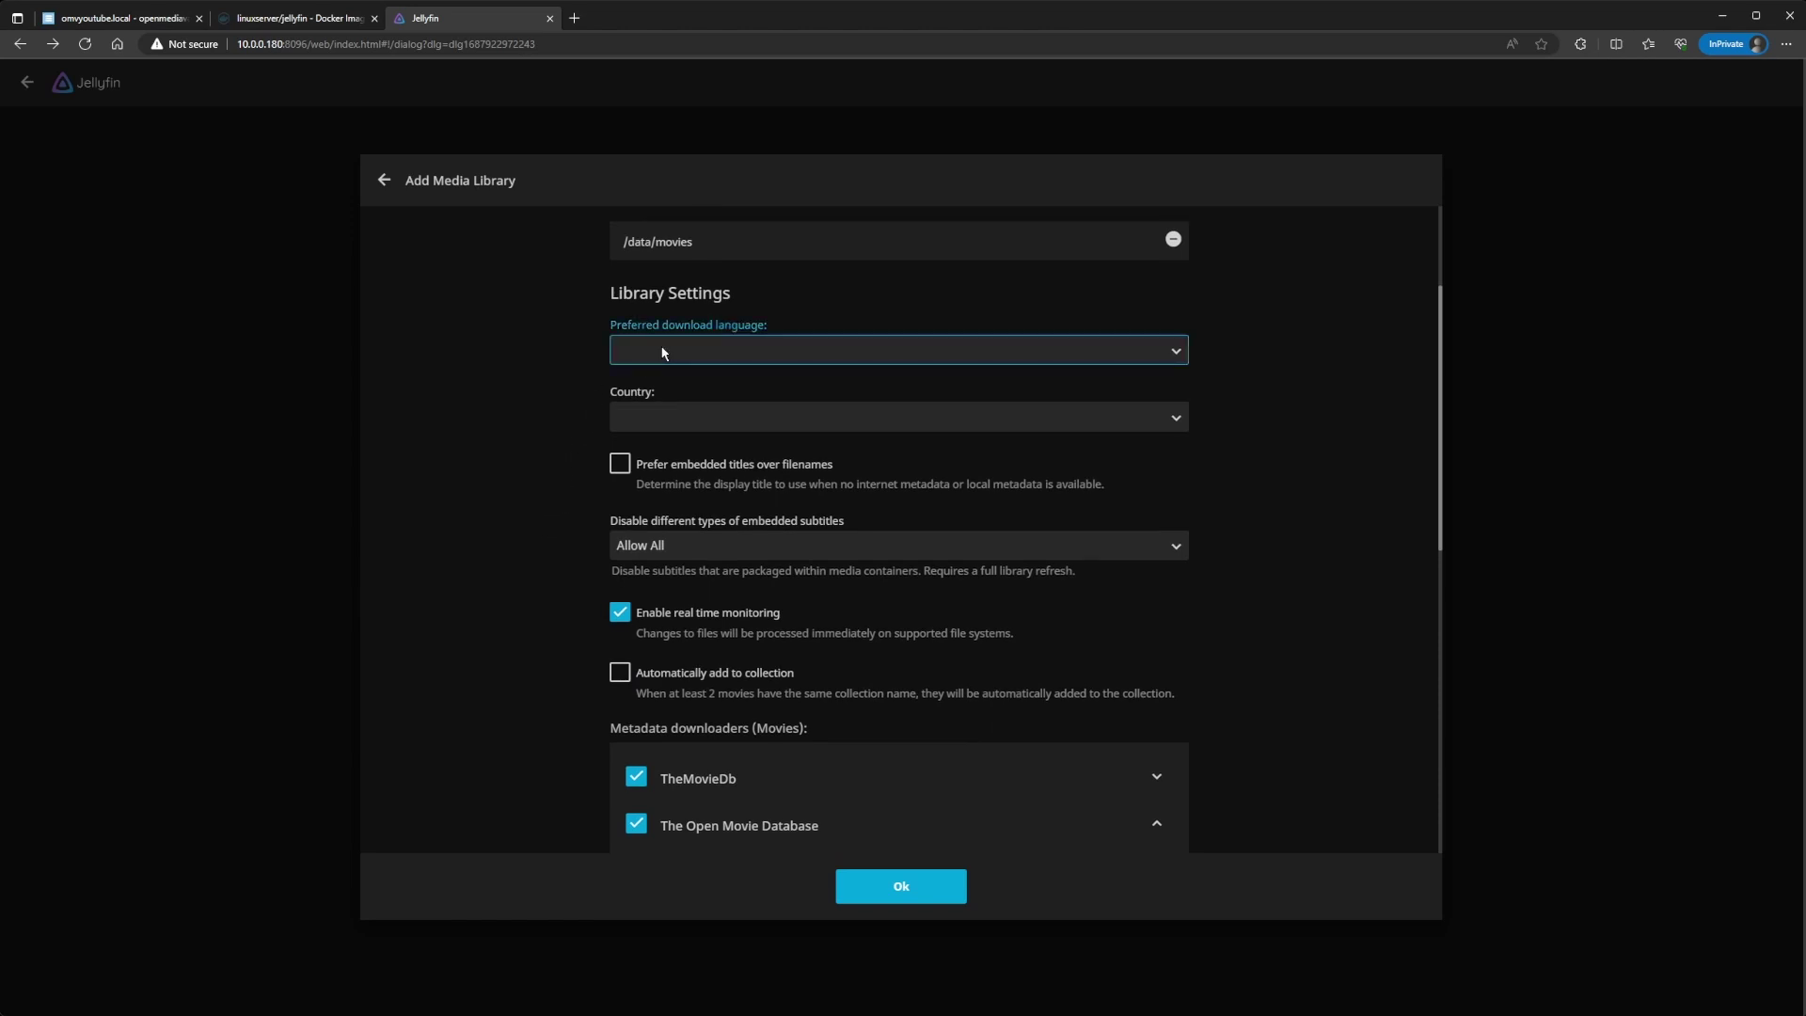
{"action": "key", "text": "e"}
{"action": "left_click", "coordinate": [691, 412]}
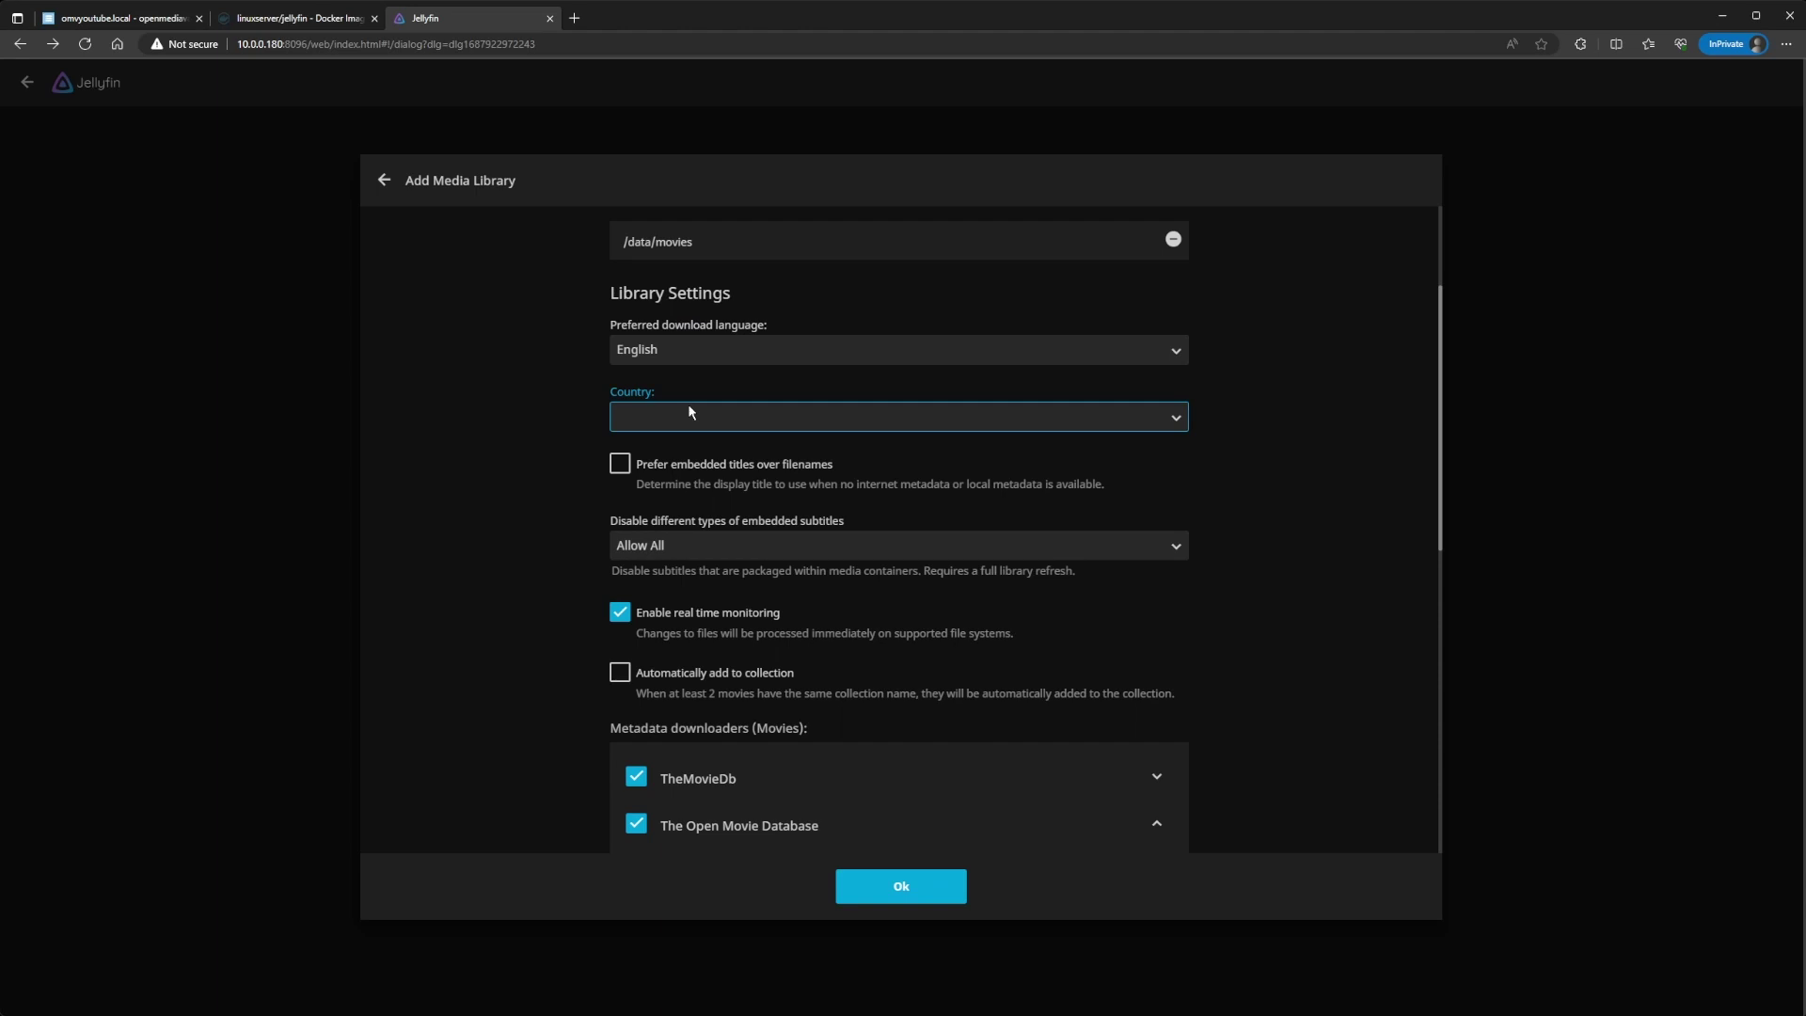
{"action": "type", "text": "united k"}
{"action": "key", "text": "Down"}
{"action": "scroll", "coordinate": [581, 612], "scroll_direction": "down", "scroll_amount": 6}
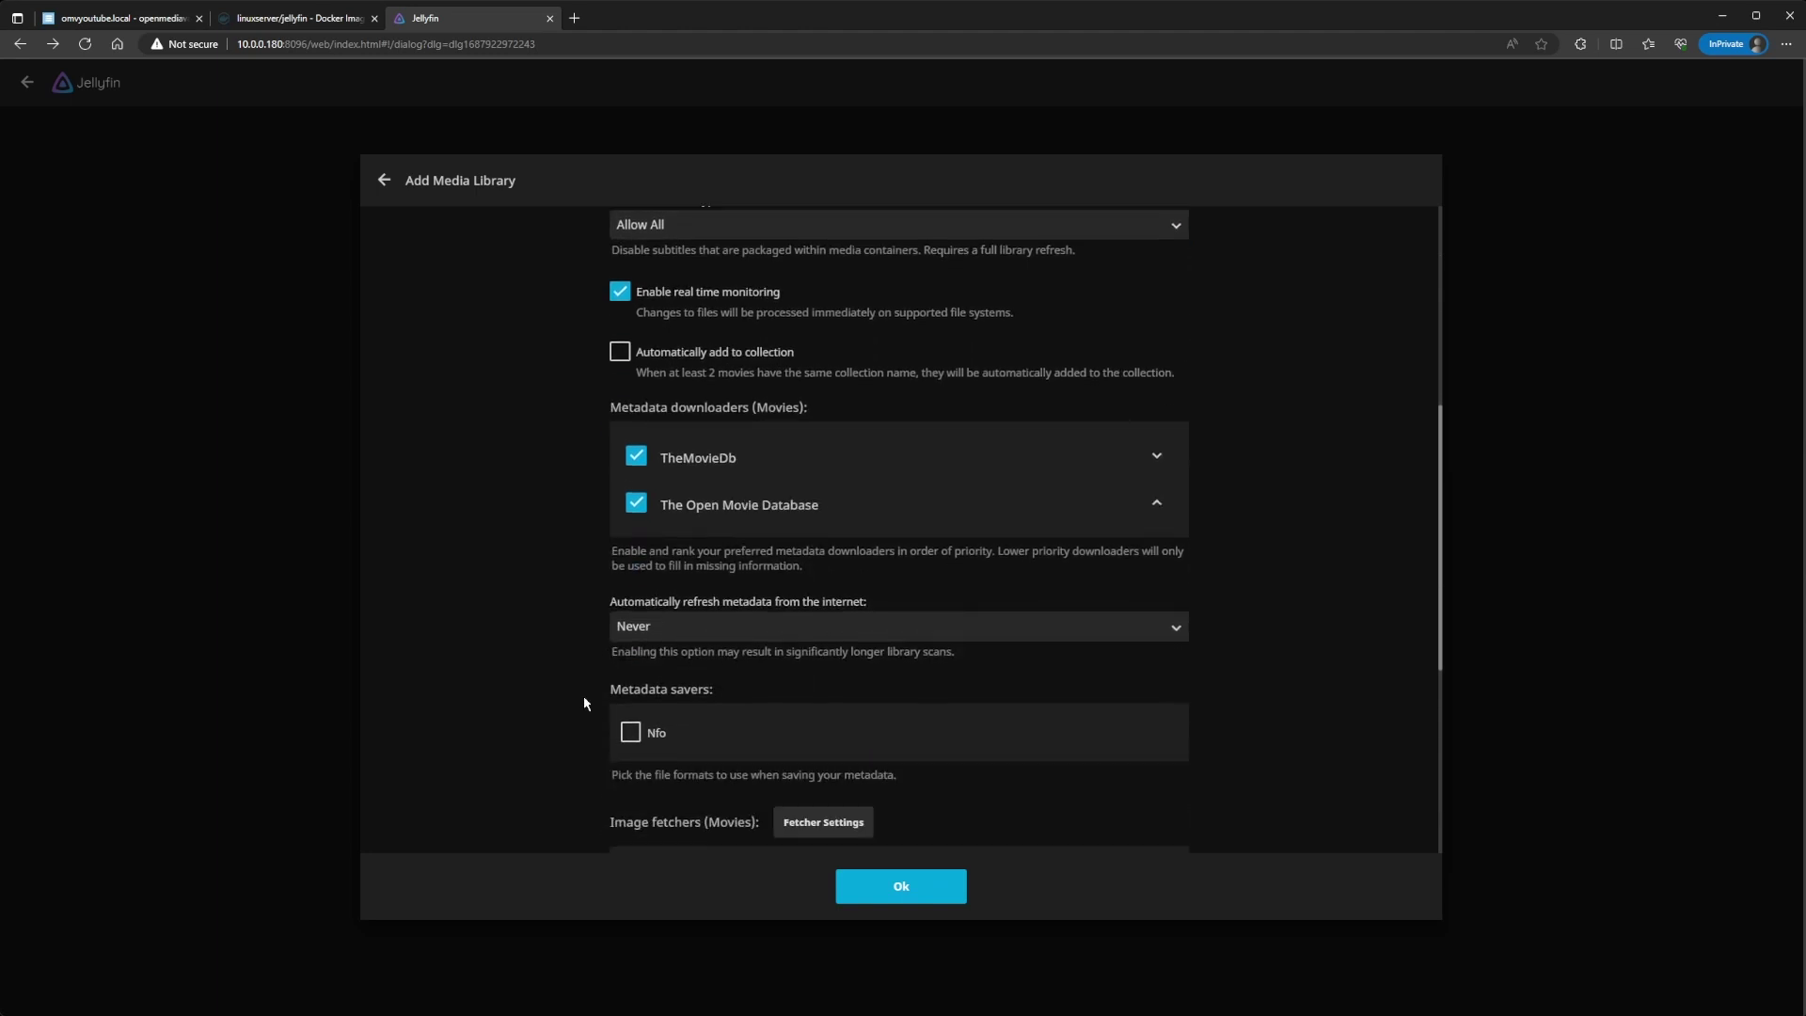
{"action": "scroll", "coordinate": [582, 707], "scroll_direction": "down", "scroll_amount": 4}
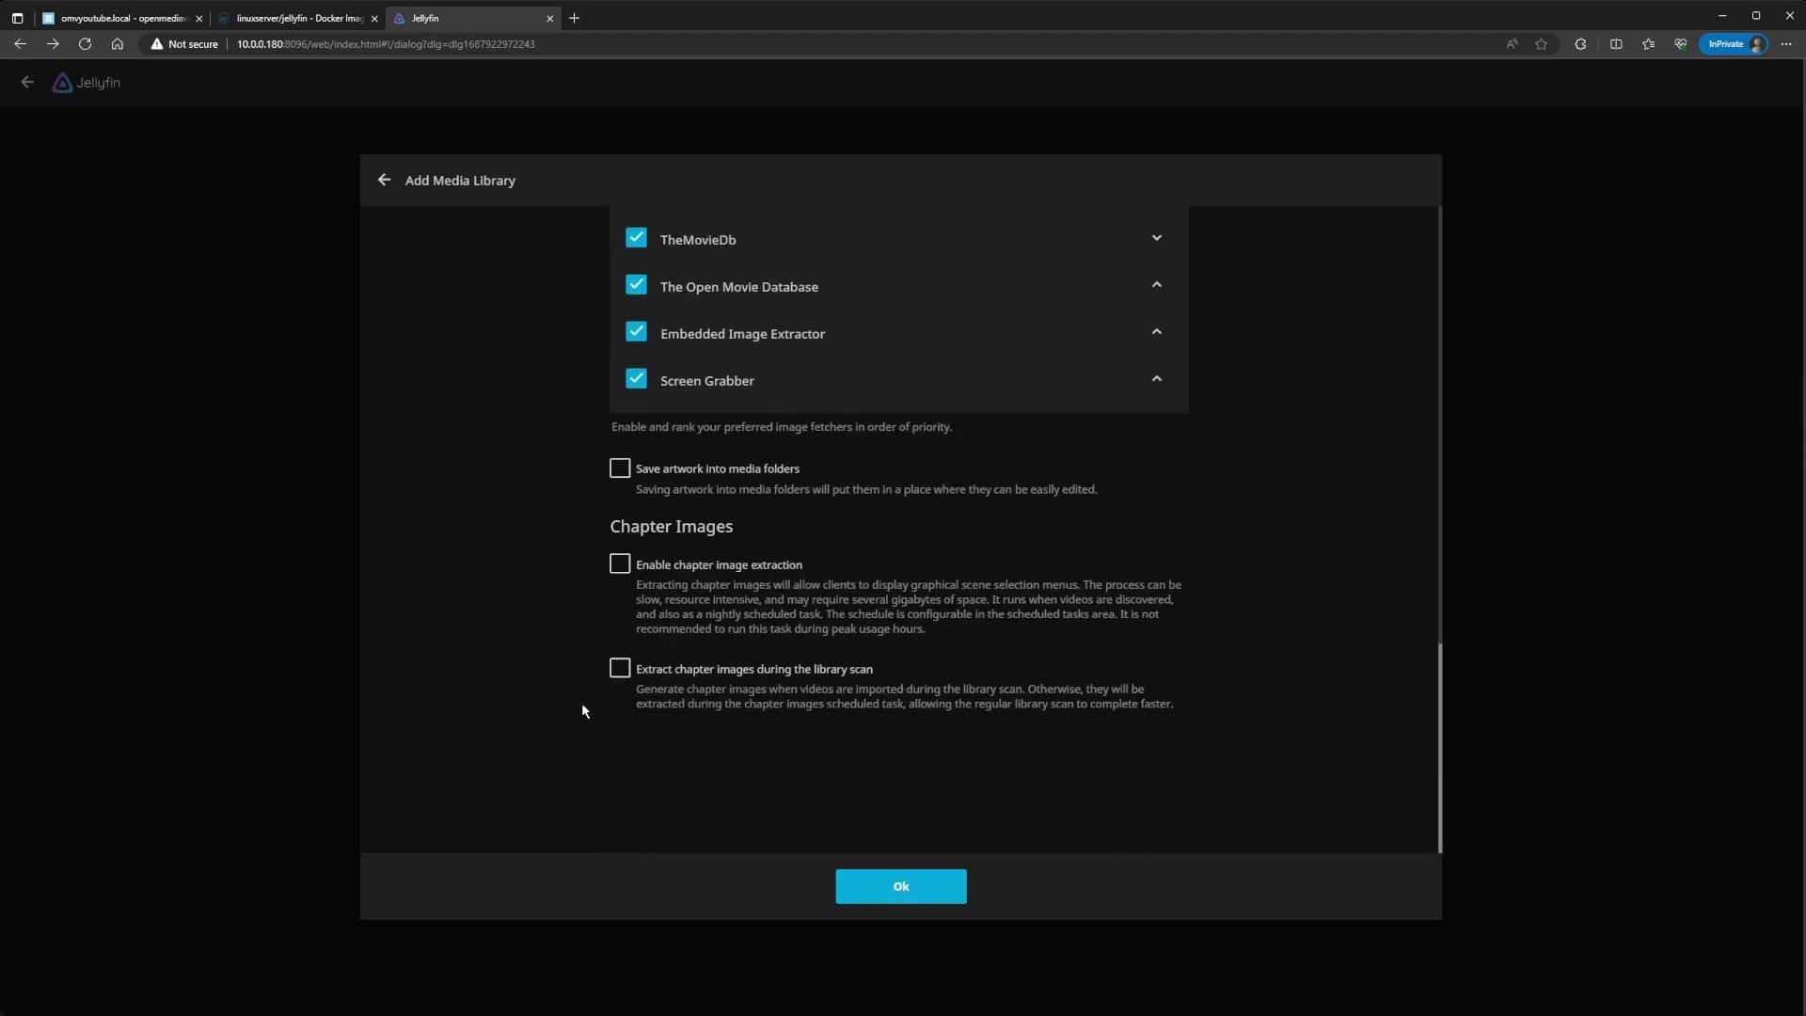
{"action": "left_click", "coordinate": [851, 885]}
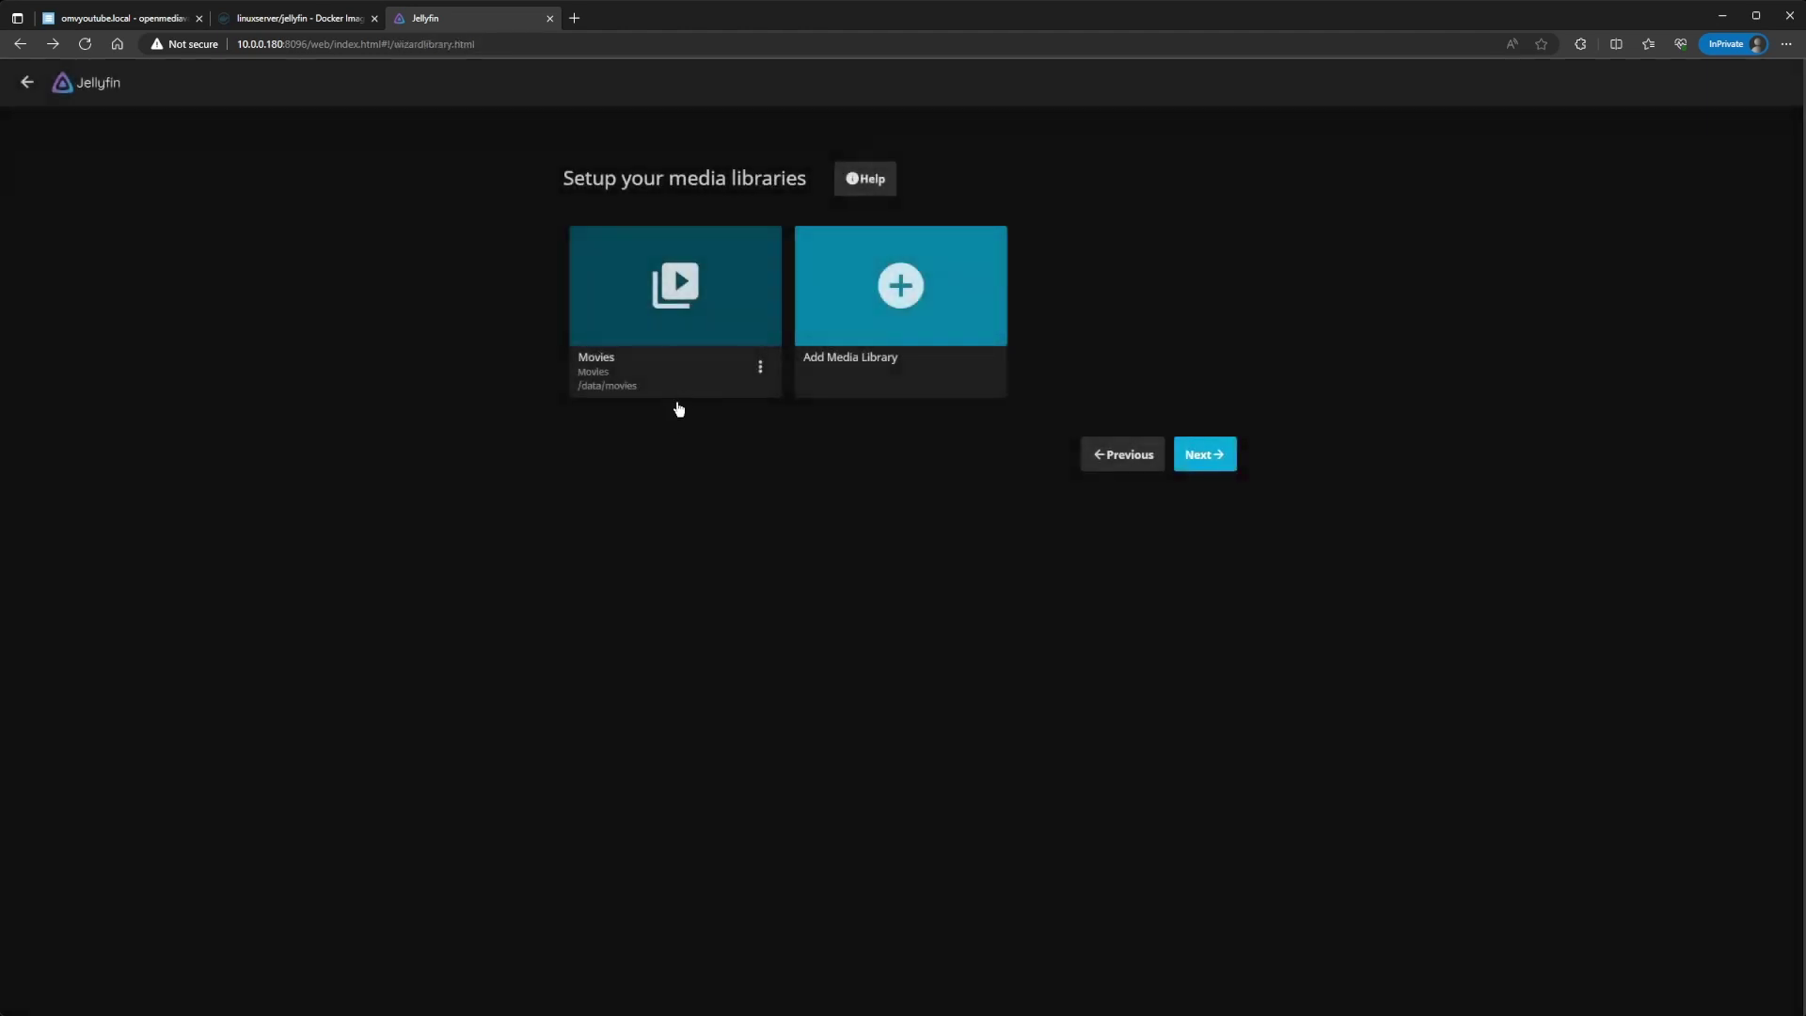
Step: Start a Shows media library using the /data/tvshows folder
{"action": "left_click", "coordinate": [904, 291]}
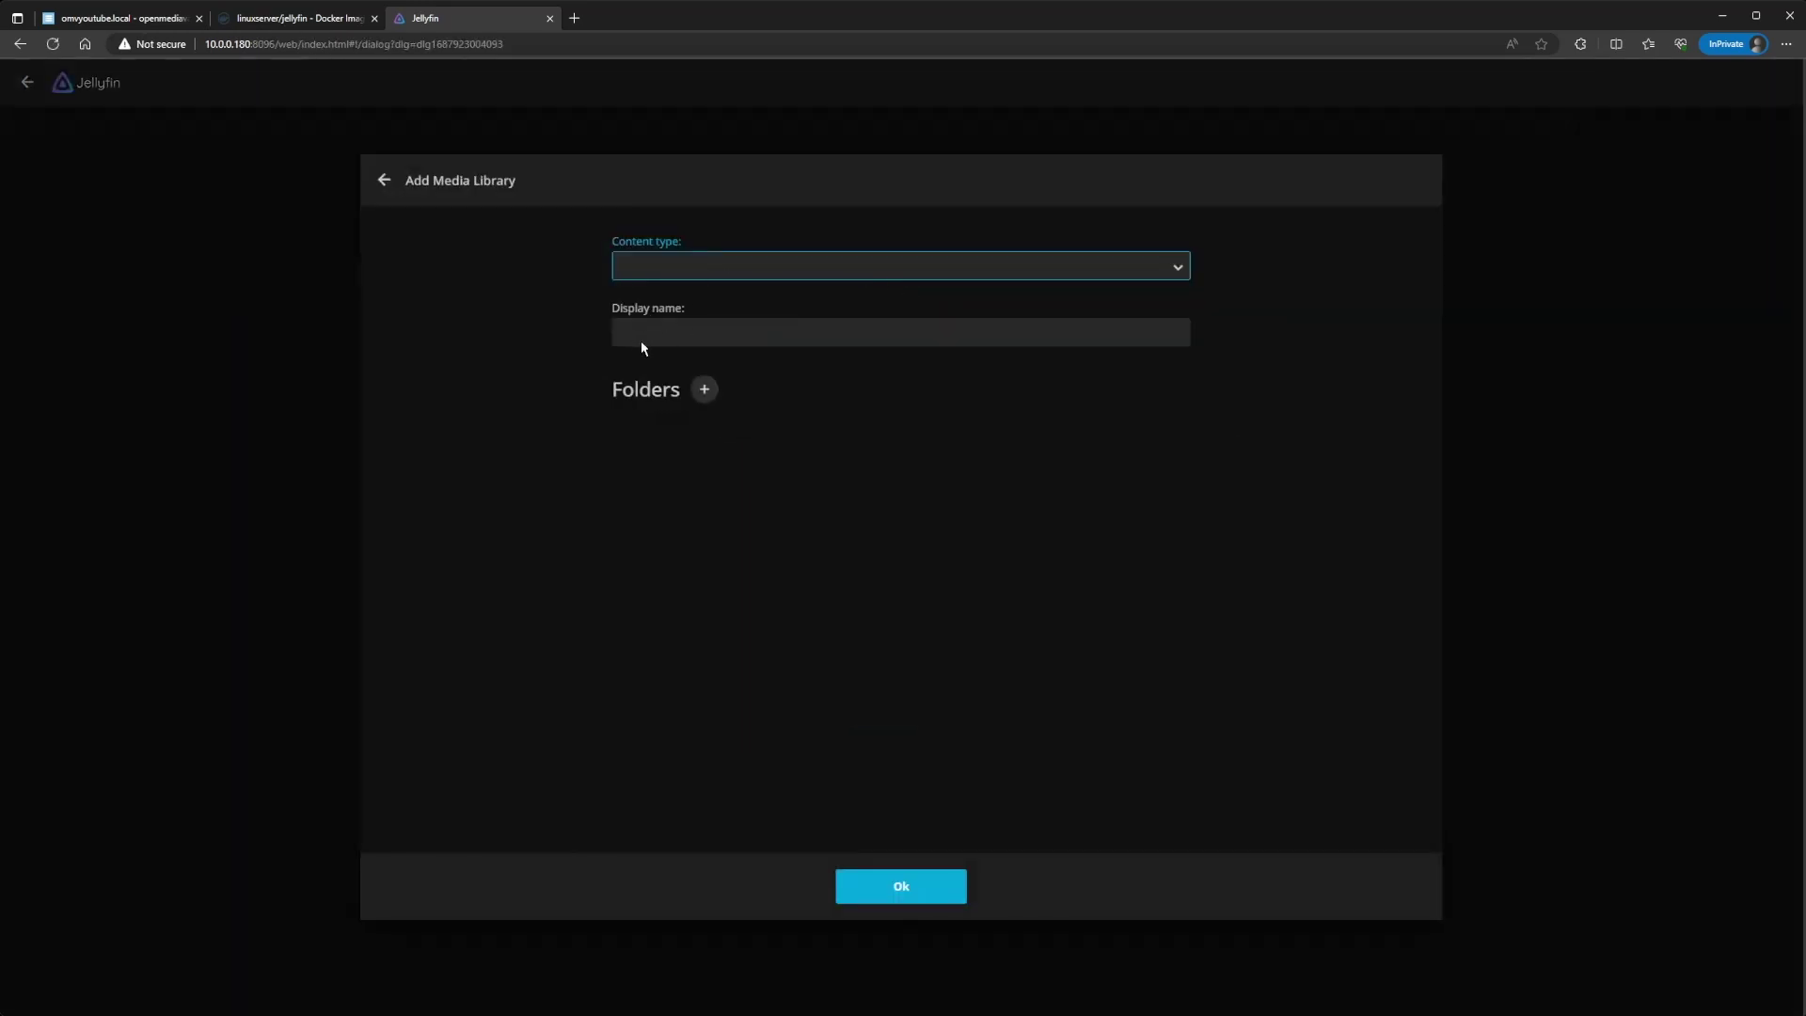
{"action": "key", "text": "s"}
{"action": "left_click", "coordinate": [702, 407]}
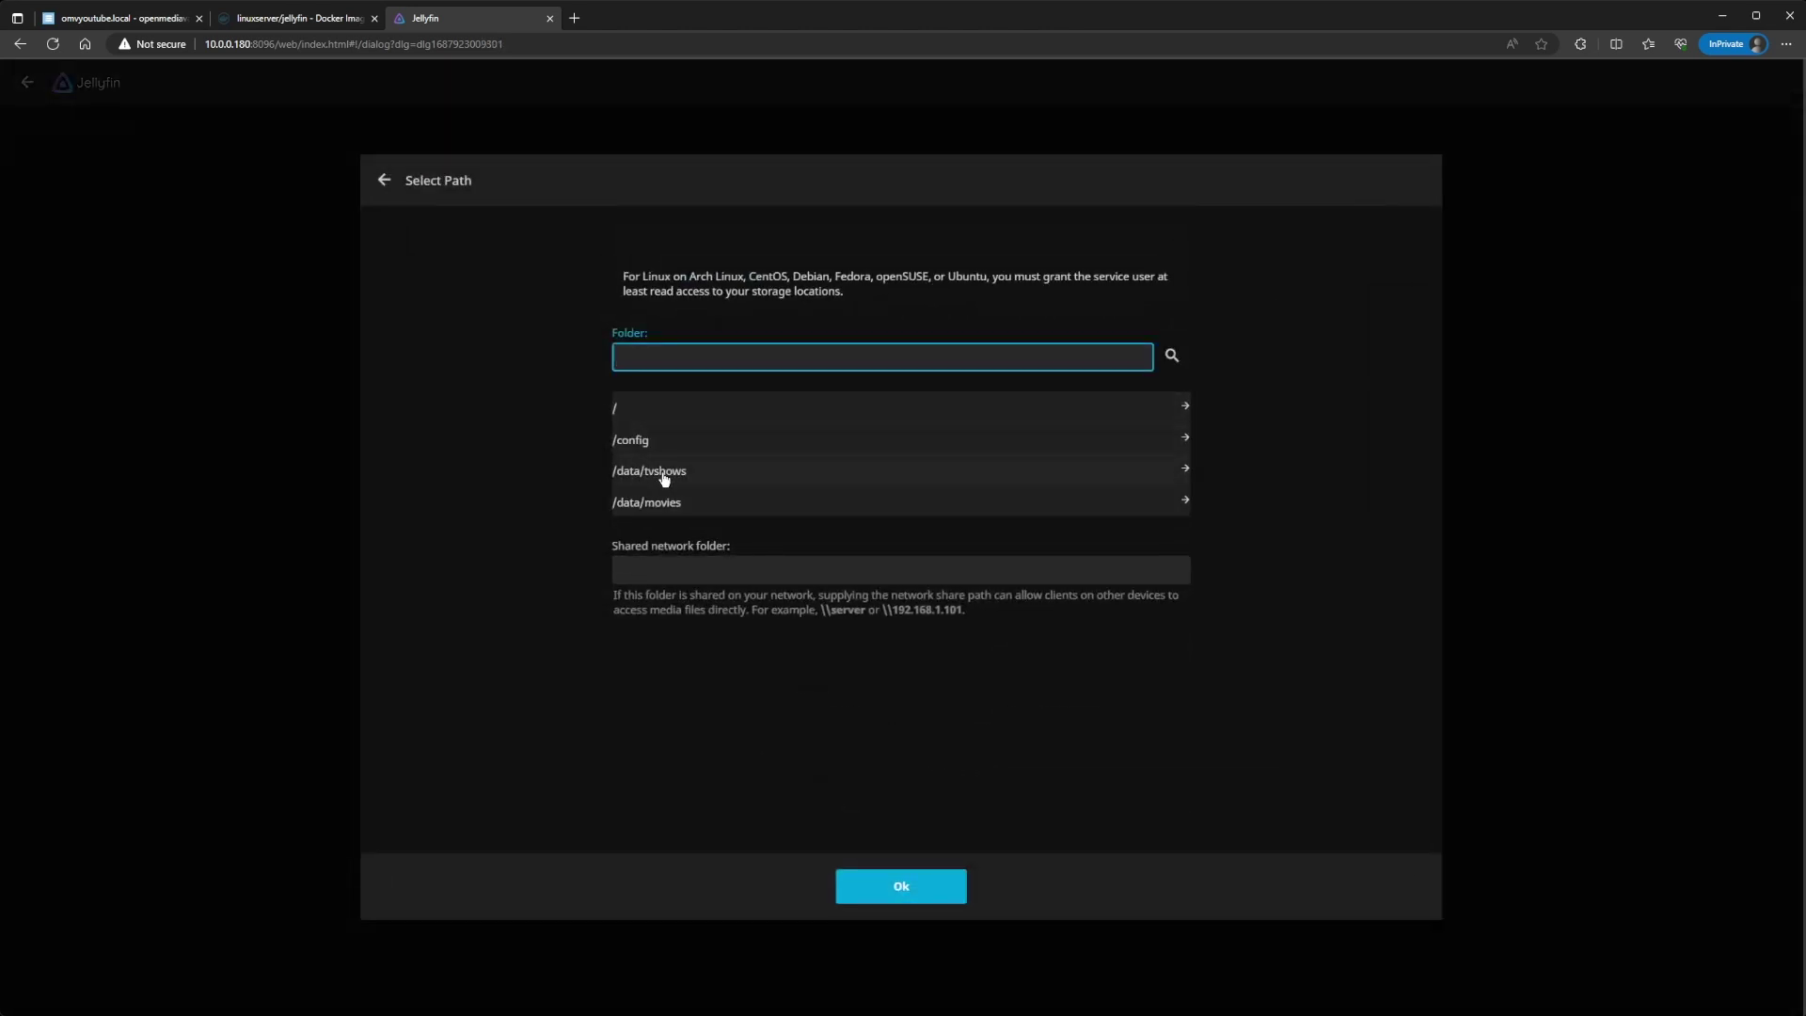
{"action": "left_click", "coordinate": [664, 478]}
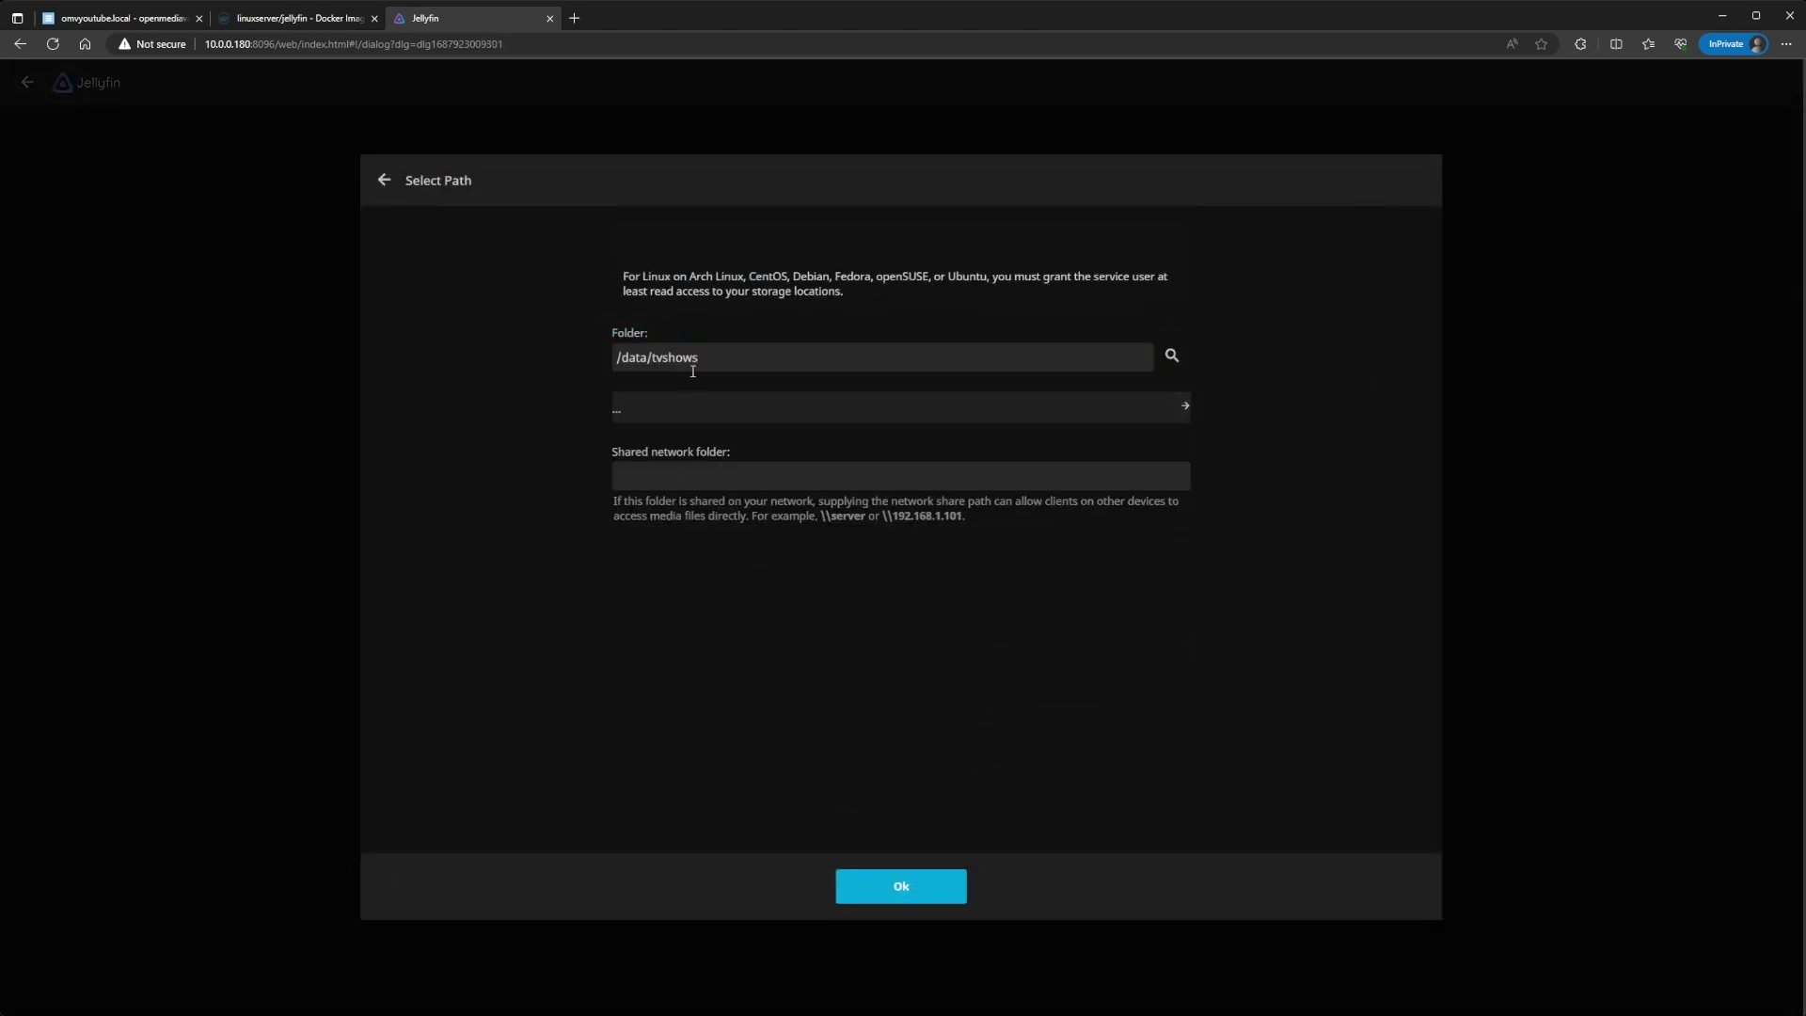
{"action": "left_click", "coordinate": [899, 898]}
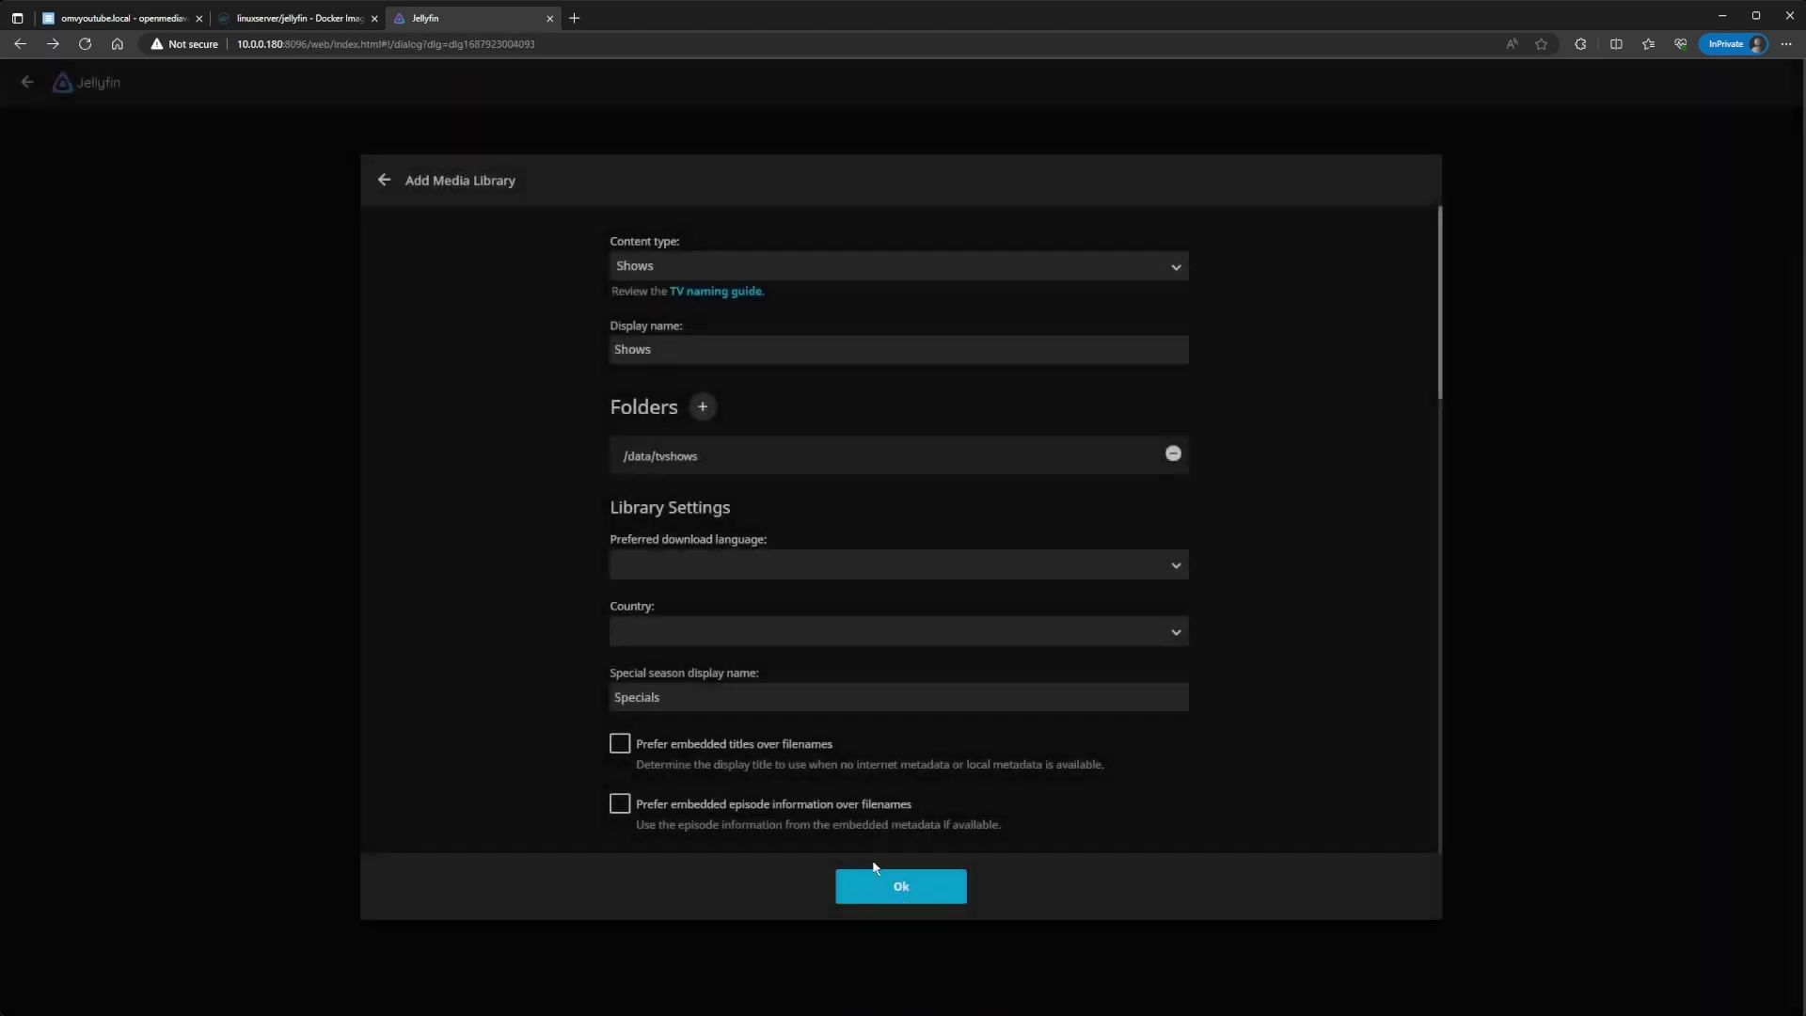
Step: Set the Shows library country to United States and create it
{"action": "left_click", "coordinate": [676, 571]}
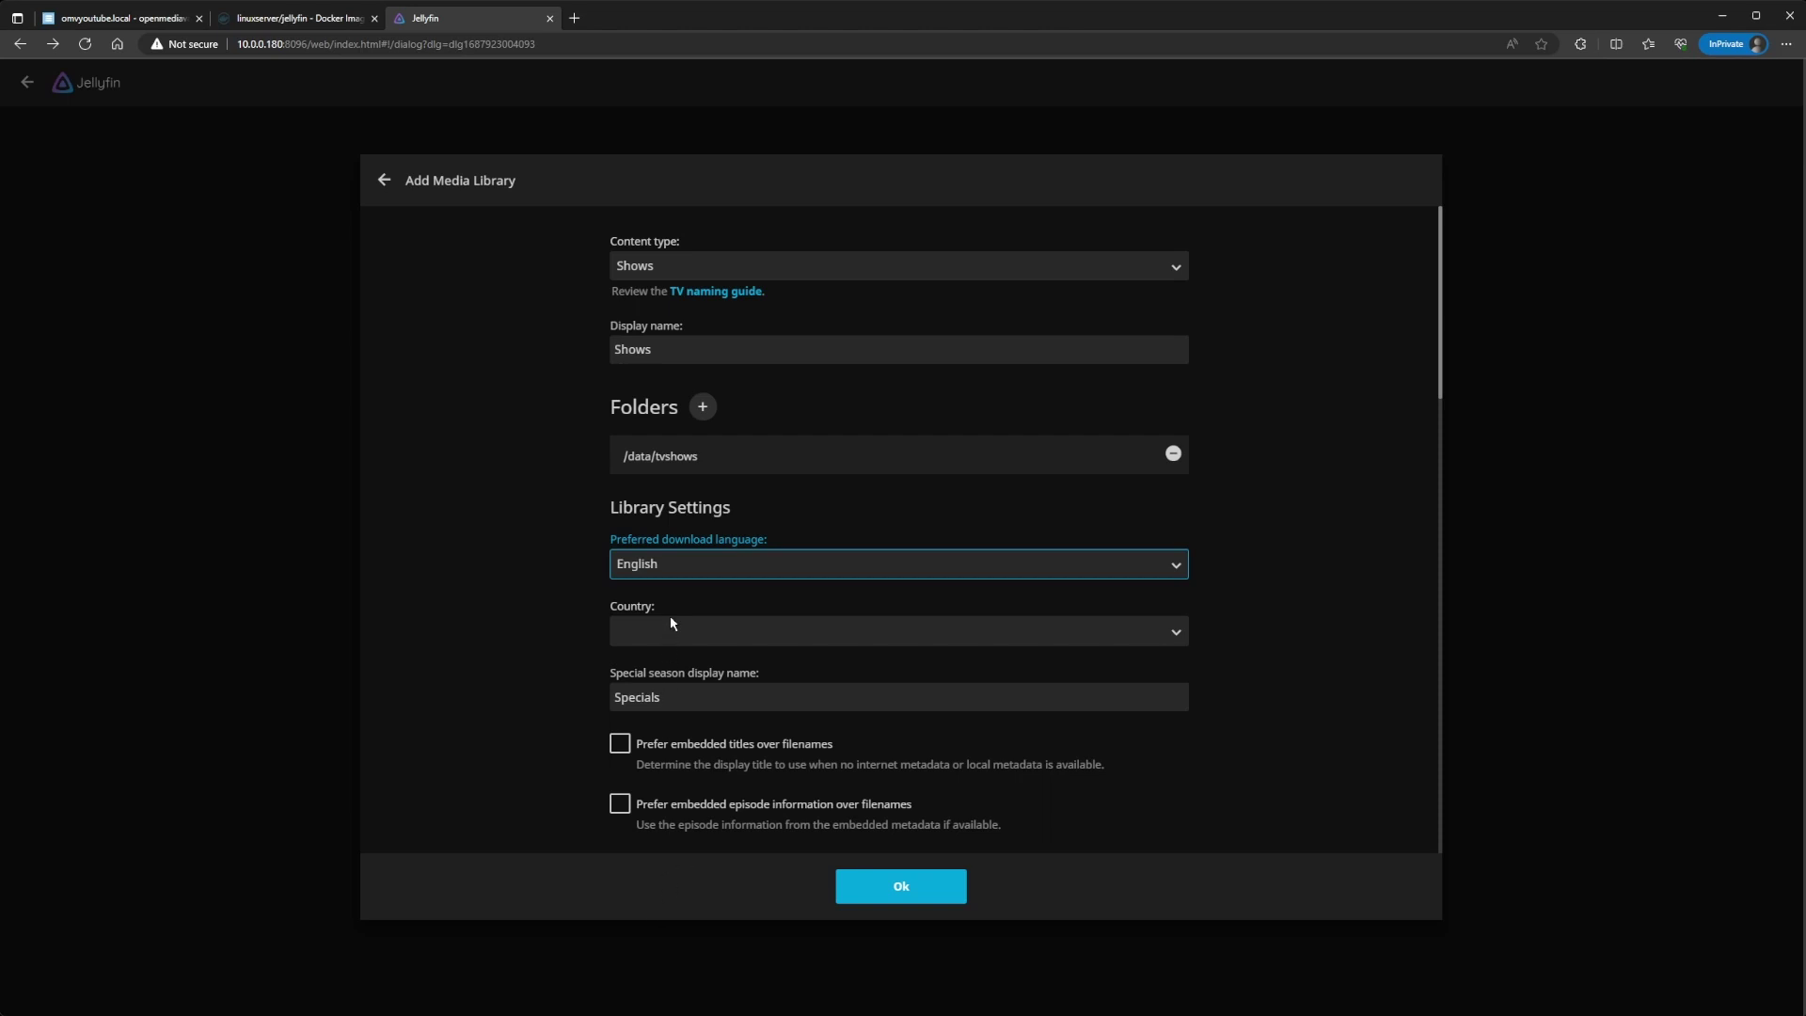
{"action": "left_click", "coordinate": [672, 644]}
{"action": "type", "text": "united"}
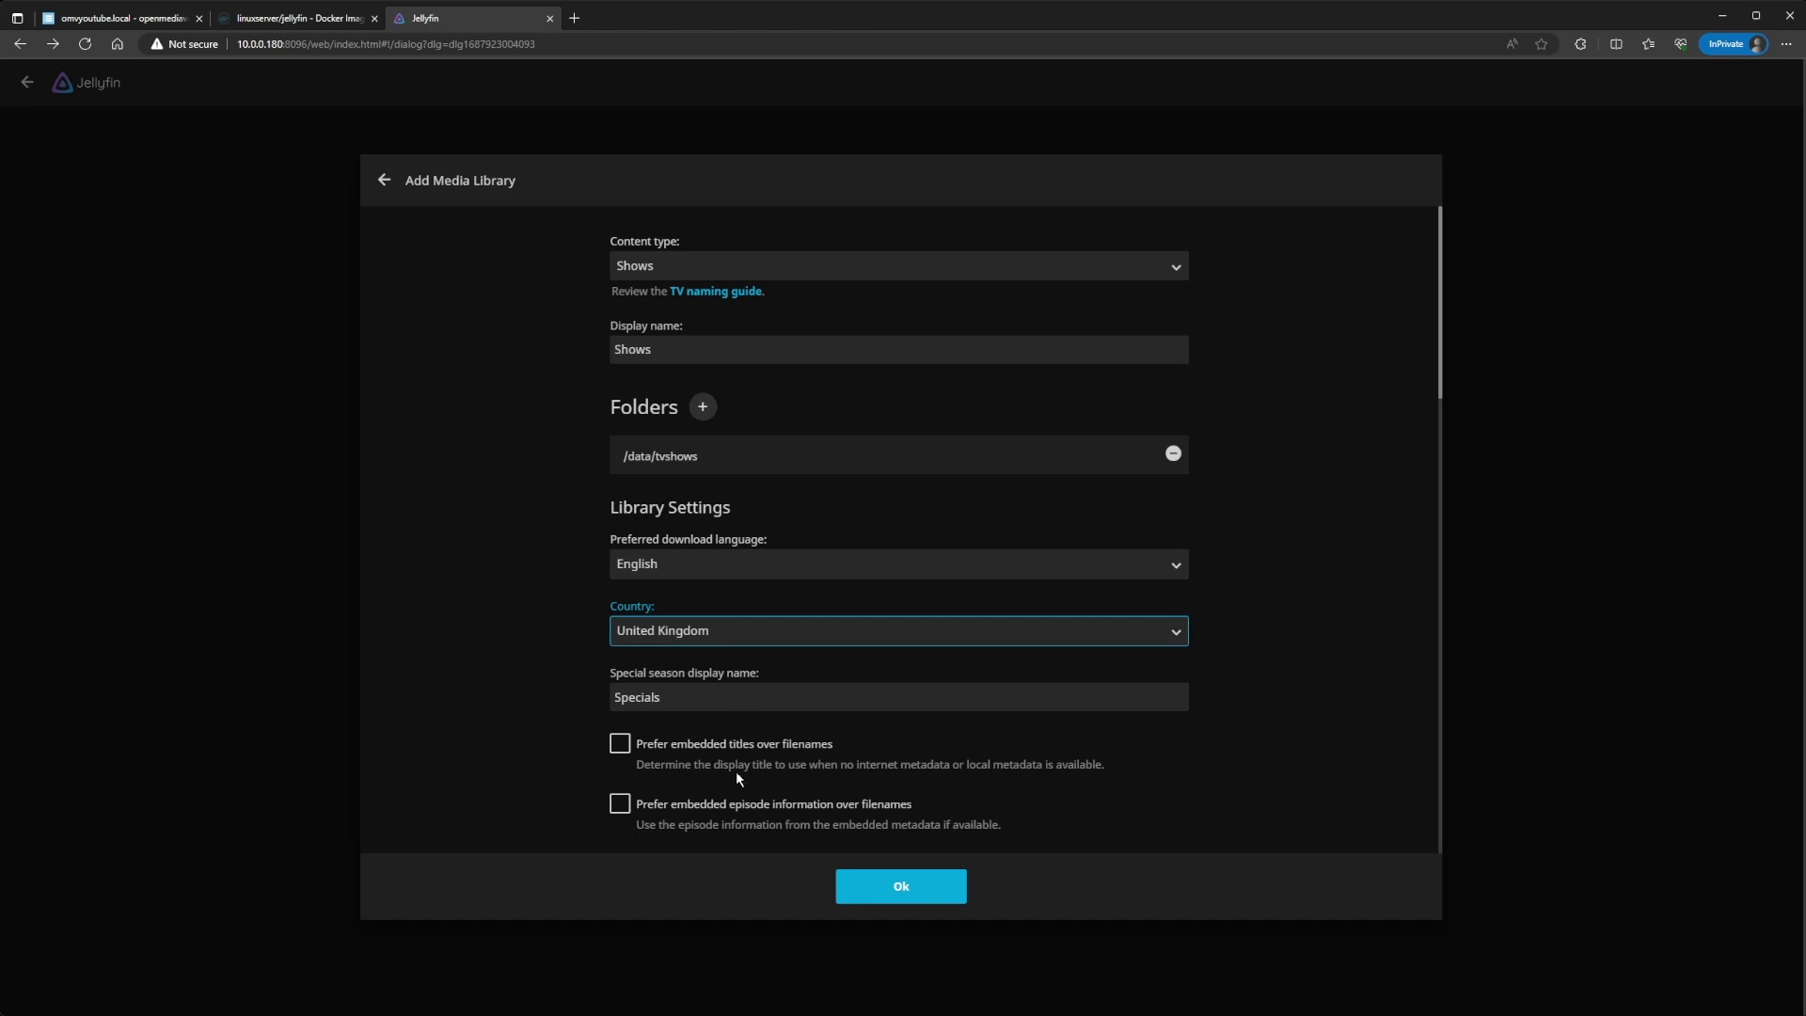
{"action": "key", "text": "Down"}
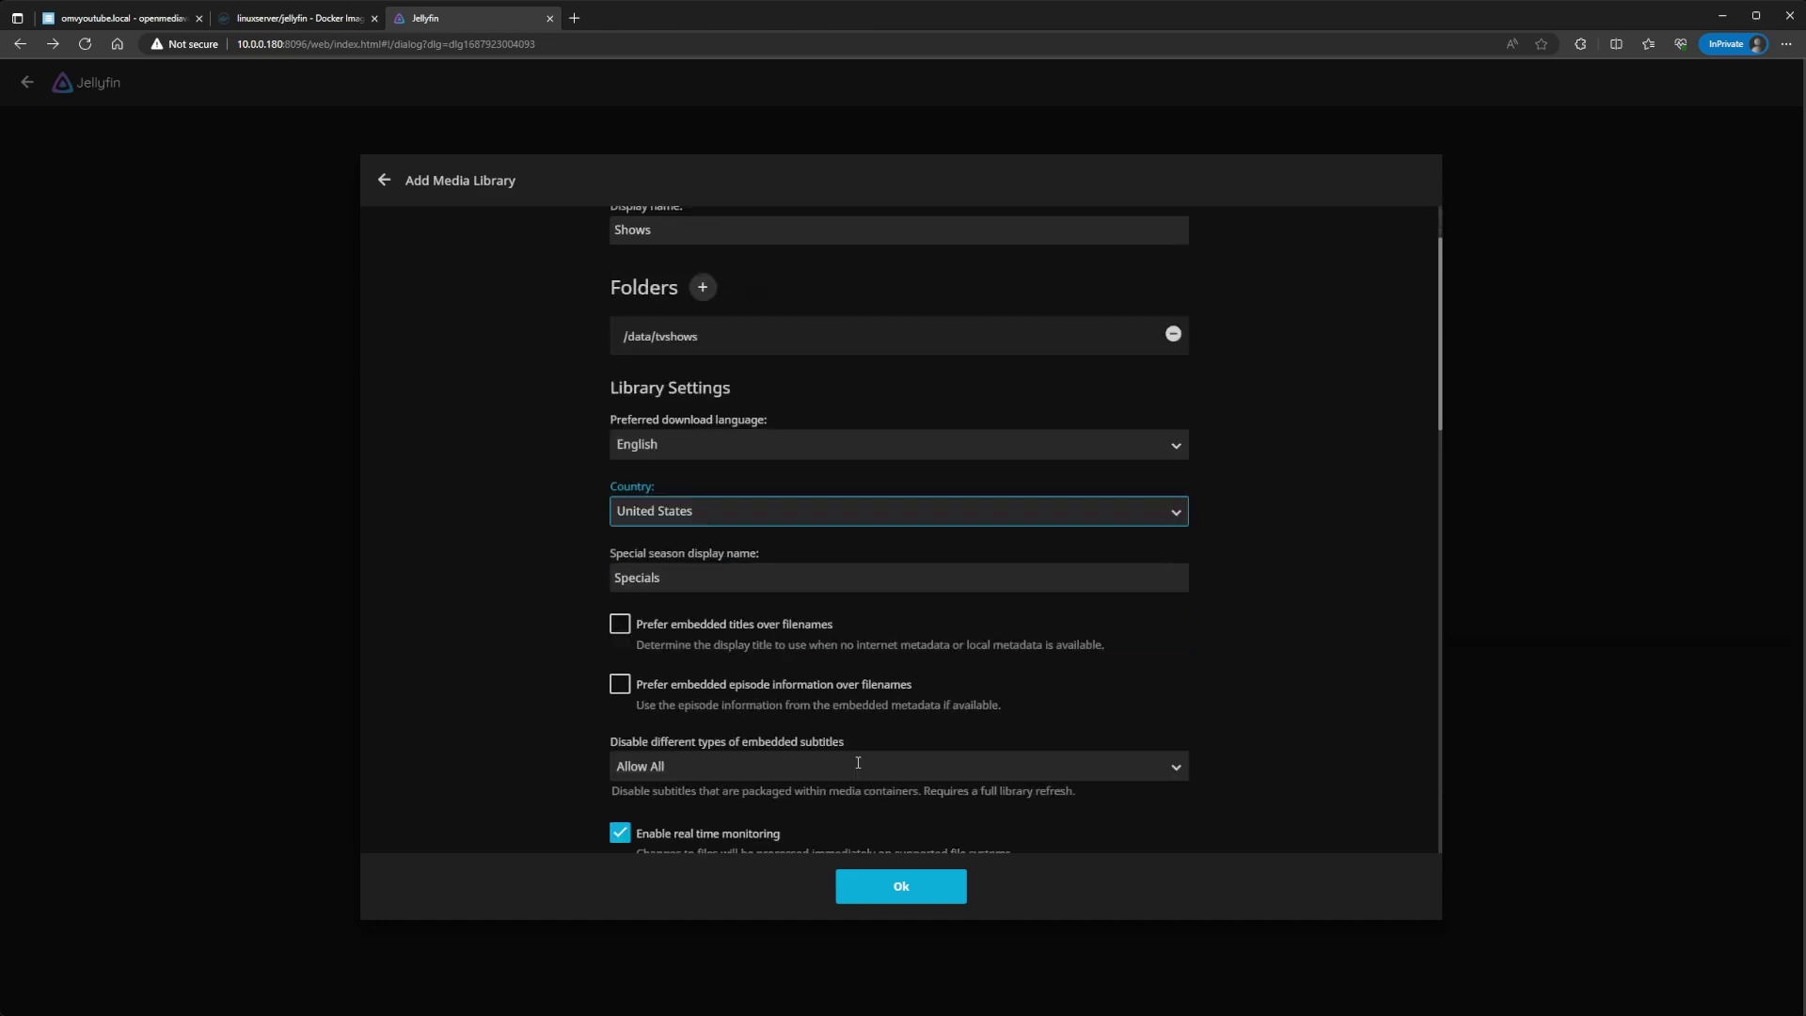
{"action": "scroll", "coordinate": [857, 761], "scroll_direction": "down", "scroll_amount": 12}
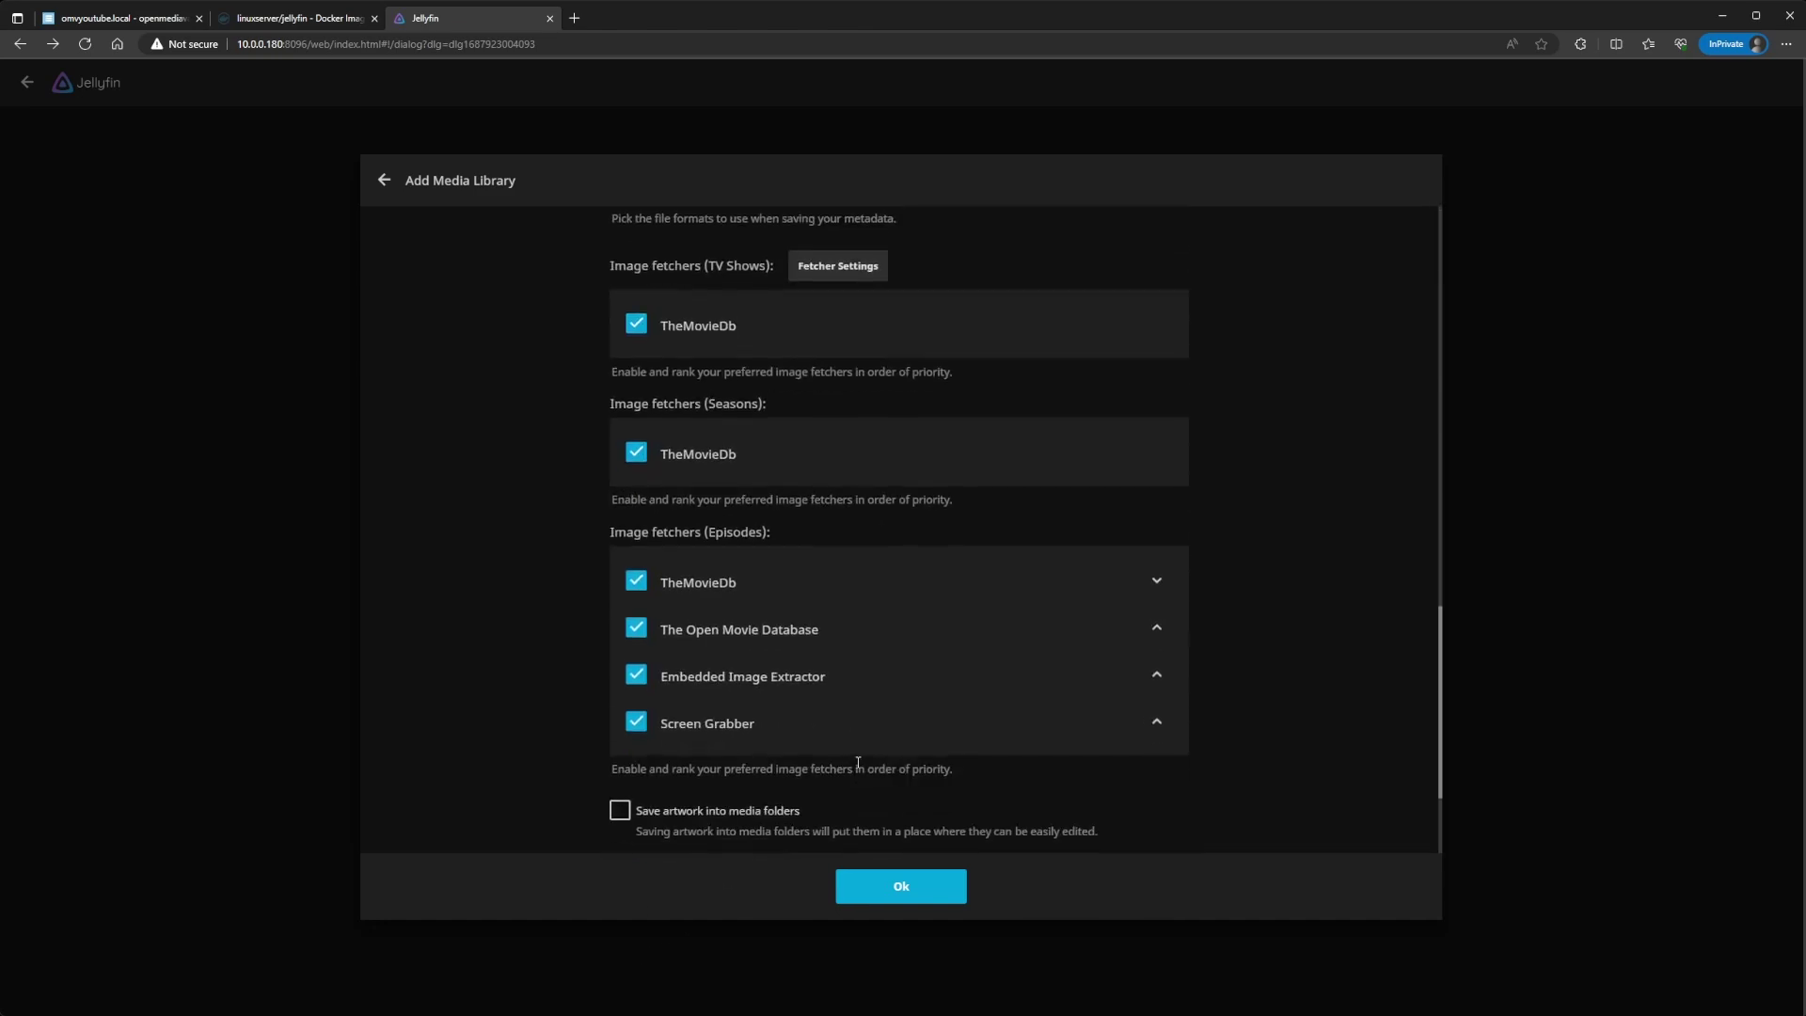
{"action": "scroll", "coordinate": [858, 762], "scroll_direction": "down", "scroll_amount": 5}
{"action": "left_click", "coordinate": [892, 880]}
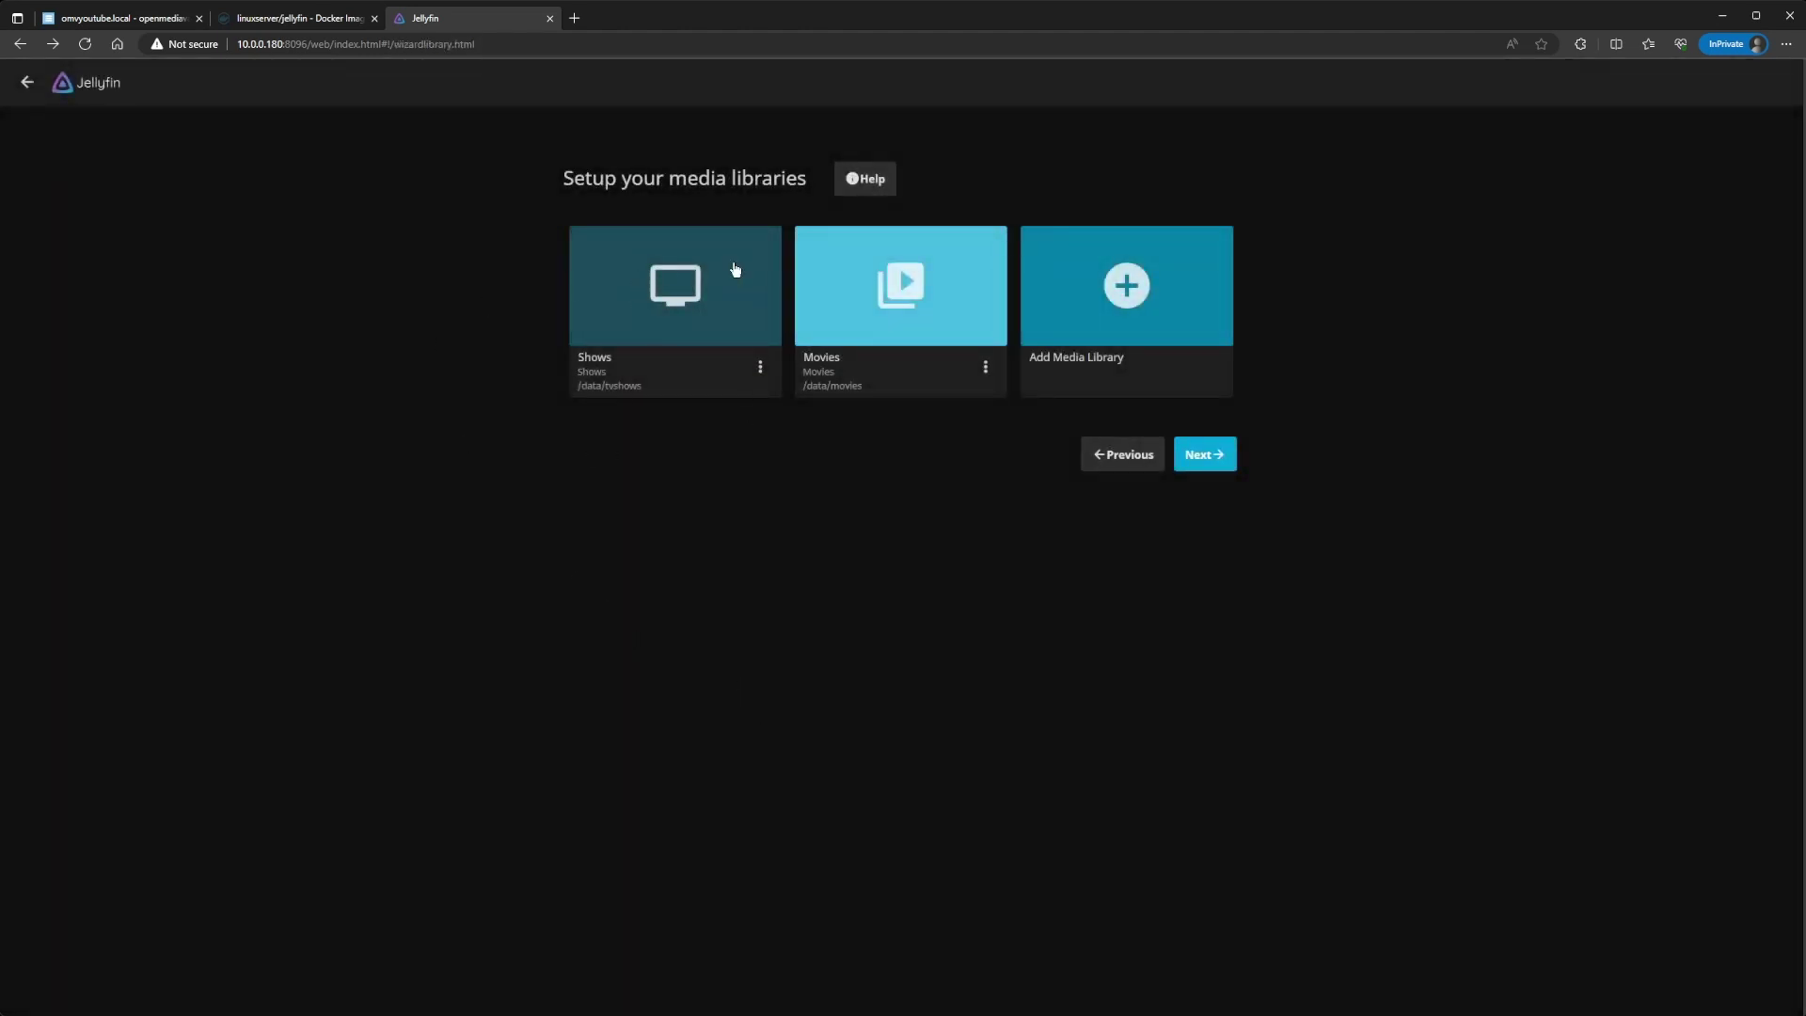
Step: Advance through the library and metadata steps, disabling remote connections to the server
{"action": "left_click", "coordinate": [1194, 456]}
{"action": "left_click", "coordinate": [1192, 410]}
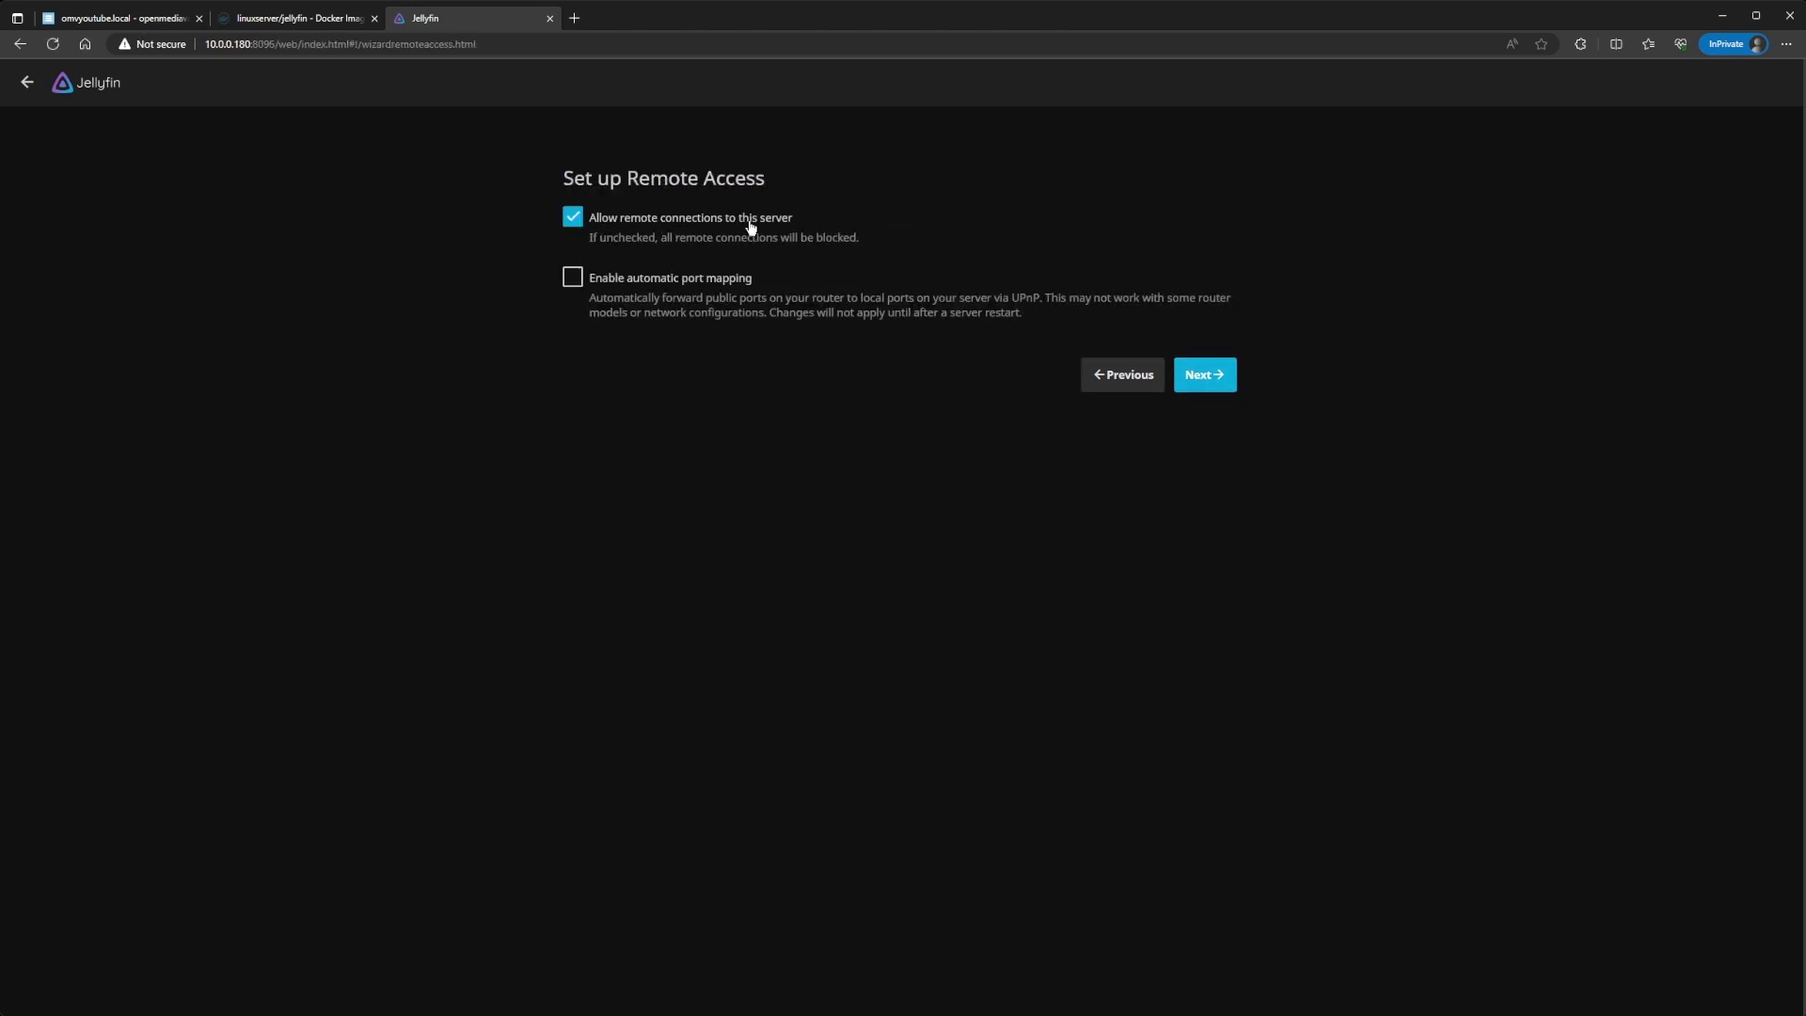
{"action": "left_click", "coordinate": [573, 217]}
{"action": "left_click", "coordinate": [1234, 375]}
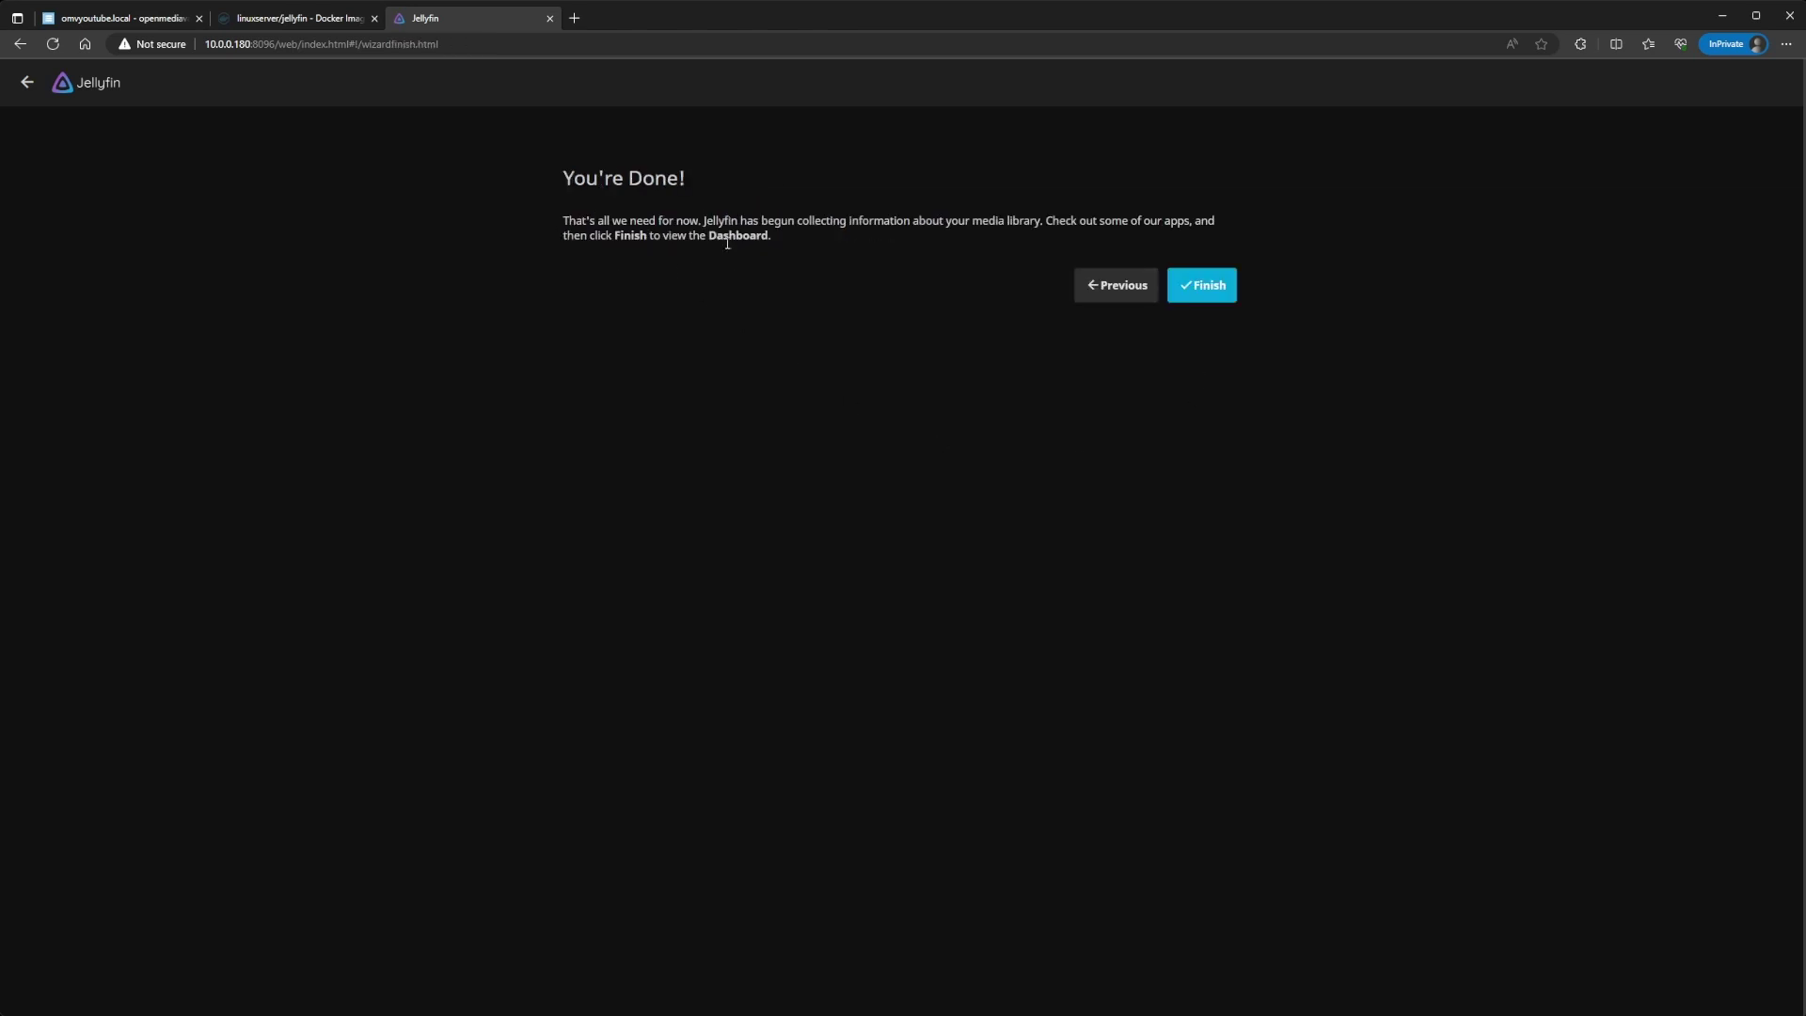
Step: Finish the Jellyfin setup wizard, sign in as the admin user, and open the empty Movies library
{"action": "left_click", "coordinate": [1190, 294]}
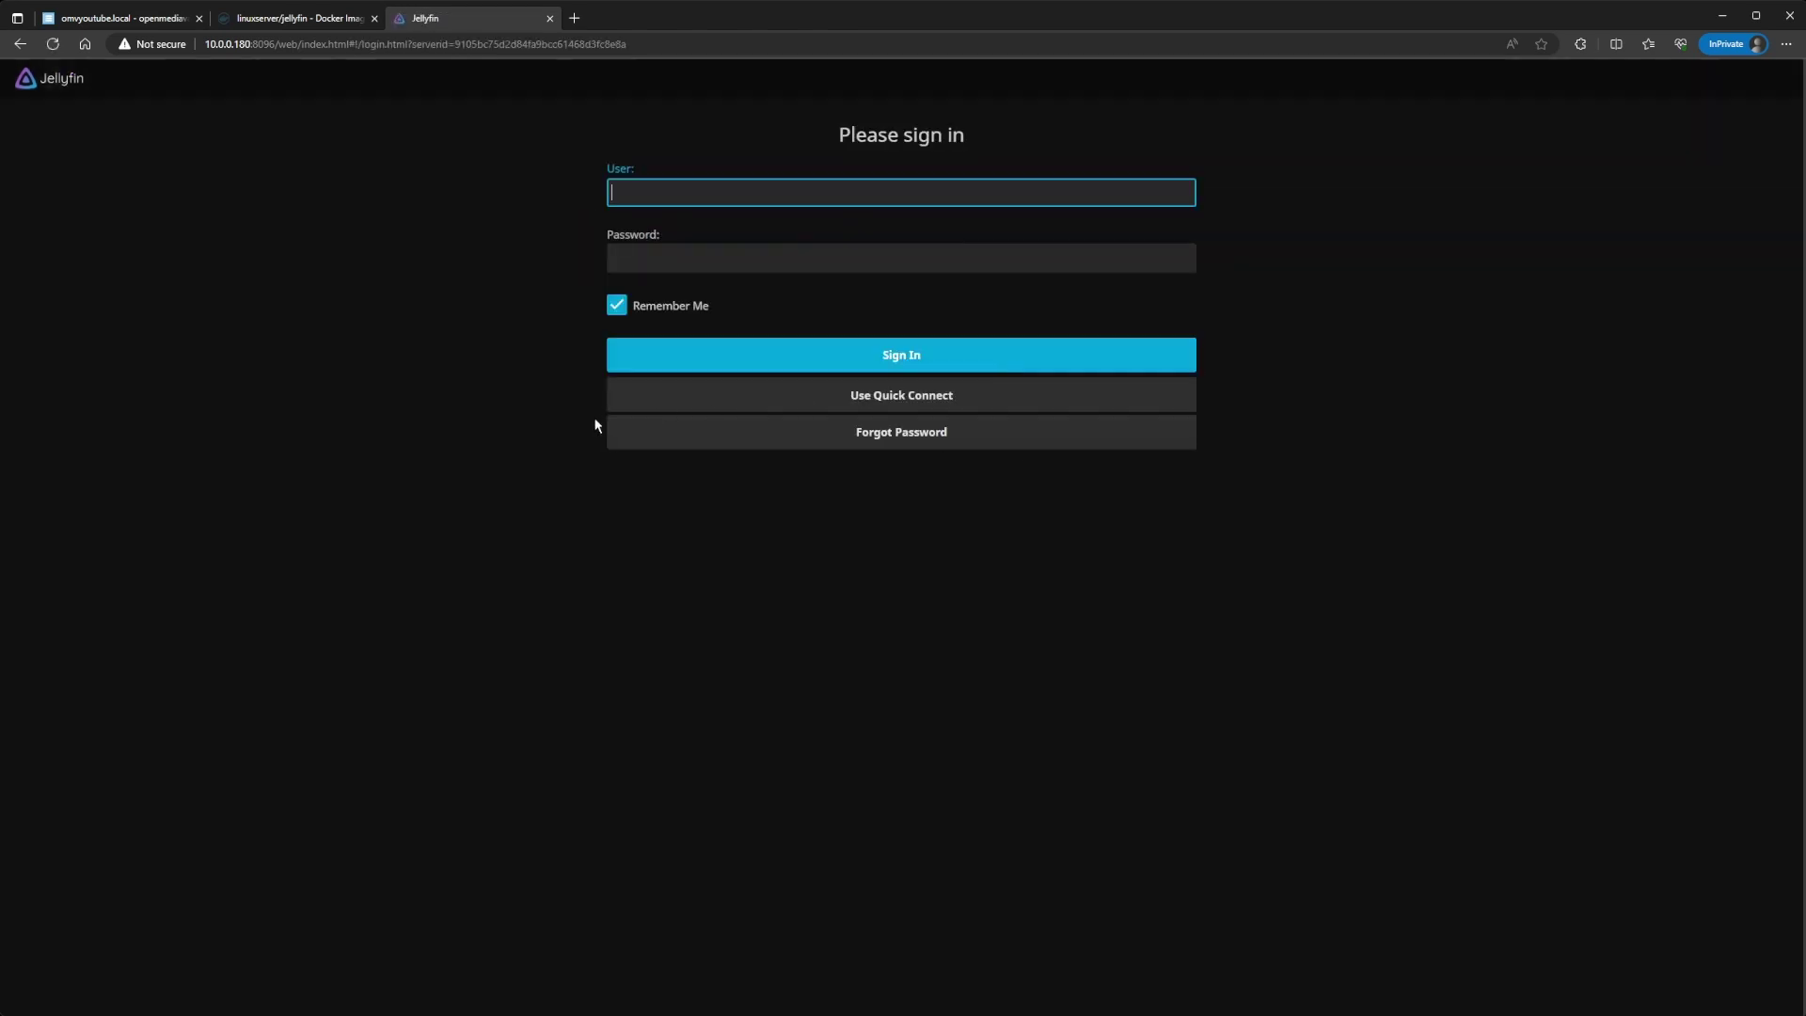
{"action": "type", "text": "admin"}
{"action": "key", "text": "Tab"}
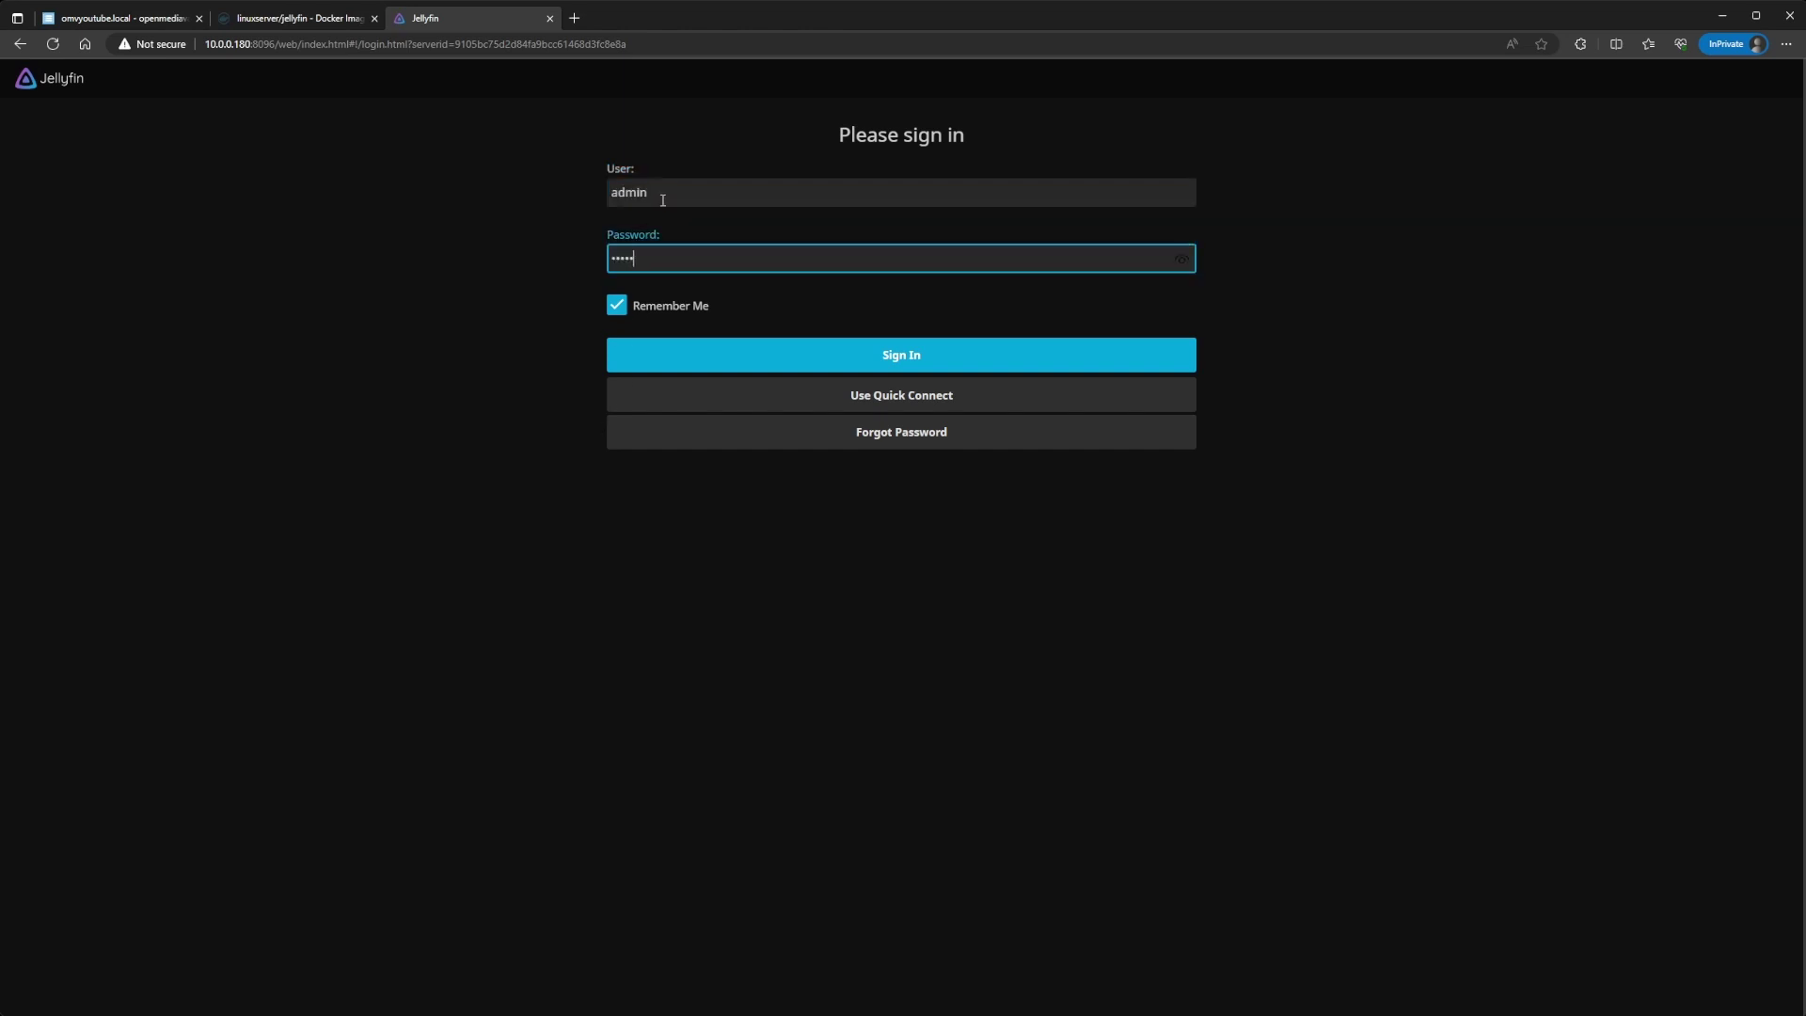
{"action": "key", "text": "Return"}
{"action": "left_click", "coordinate": [377, 262]}
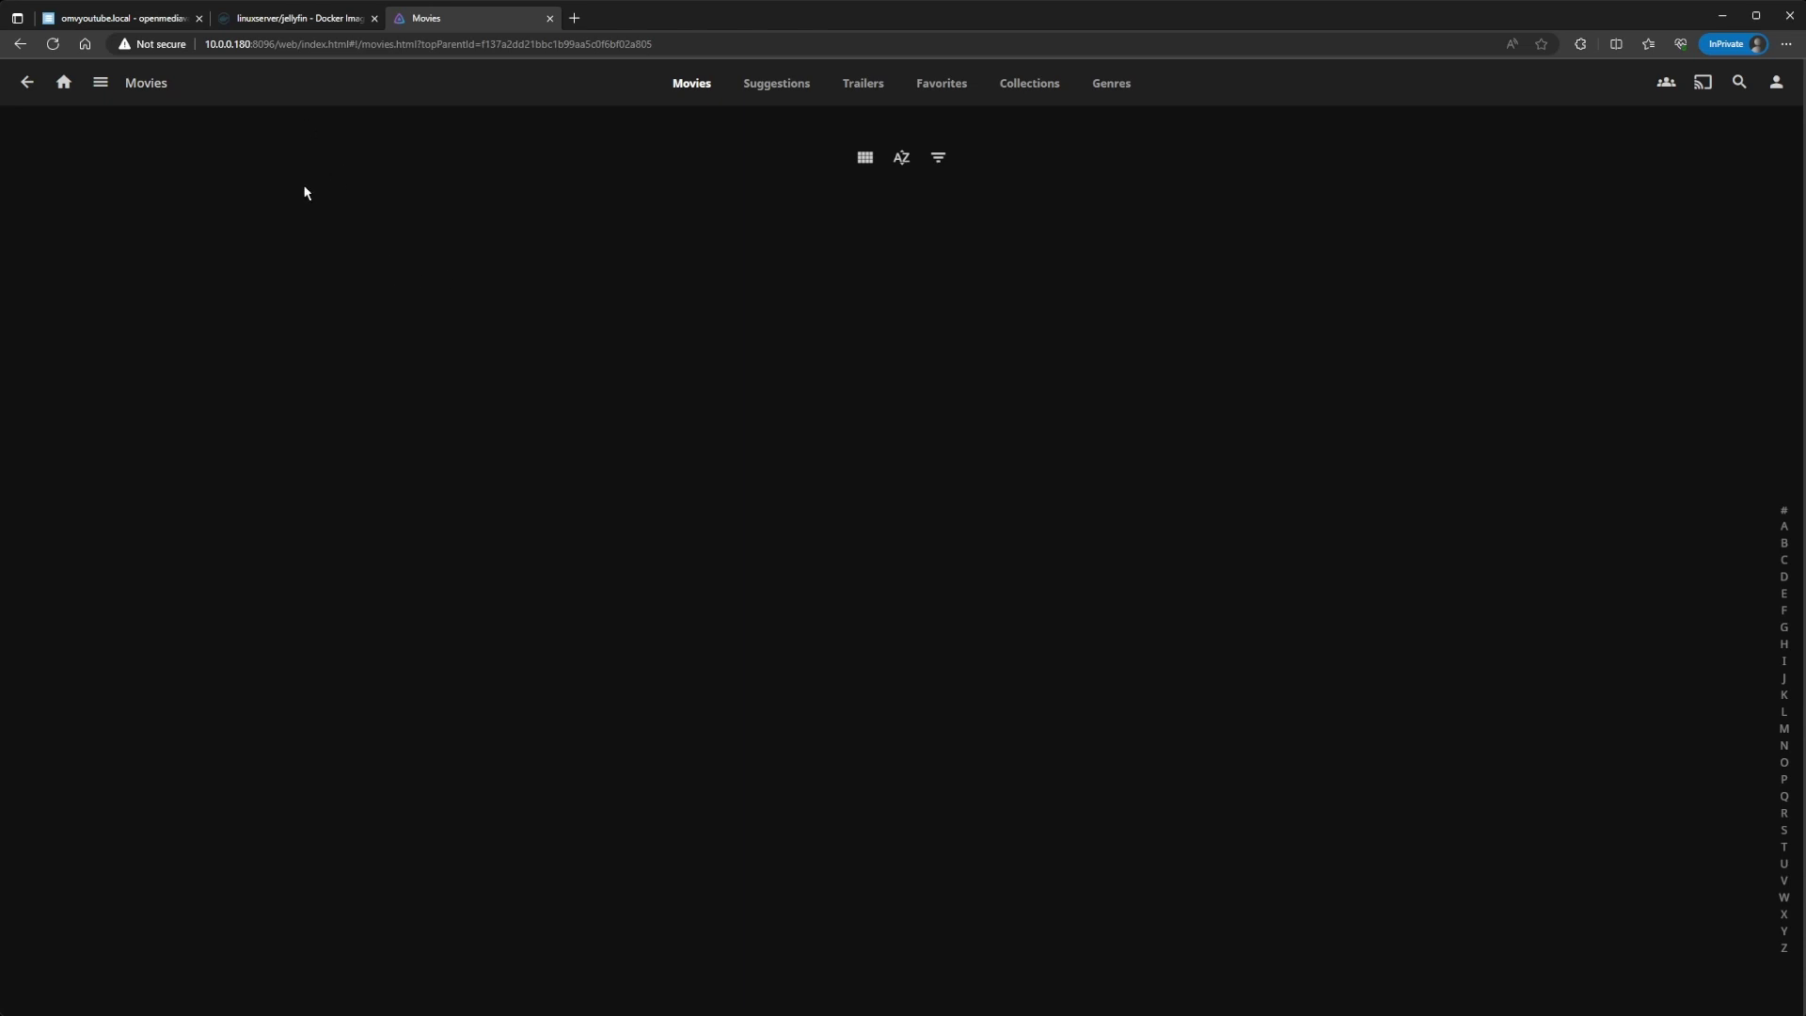
Step: Back in openmediavault, open the Jellyfin2 compose file for editing from Compose Files
{"action": "left_click", "coordinate": [149, 16]}
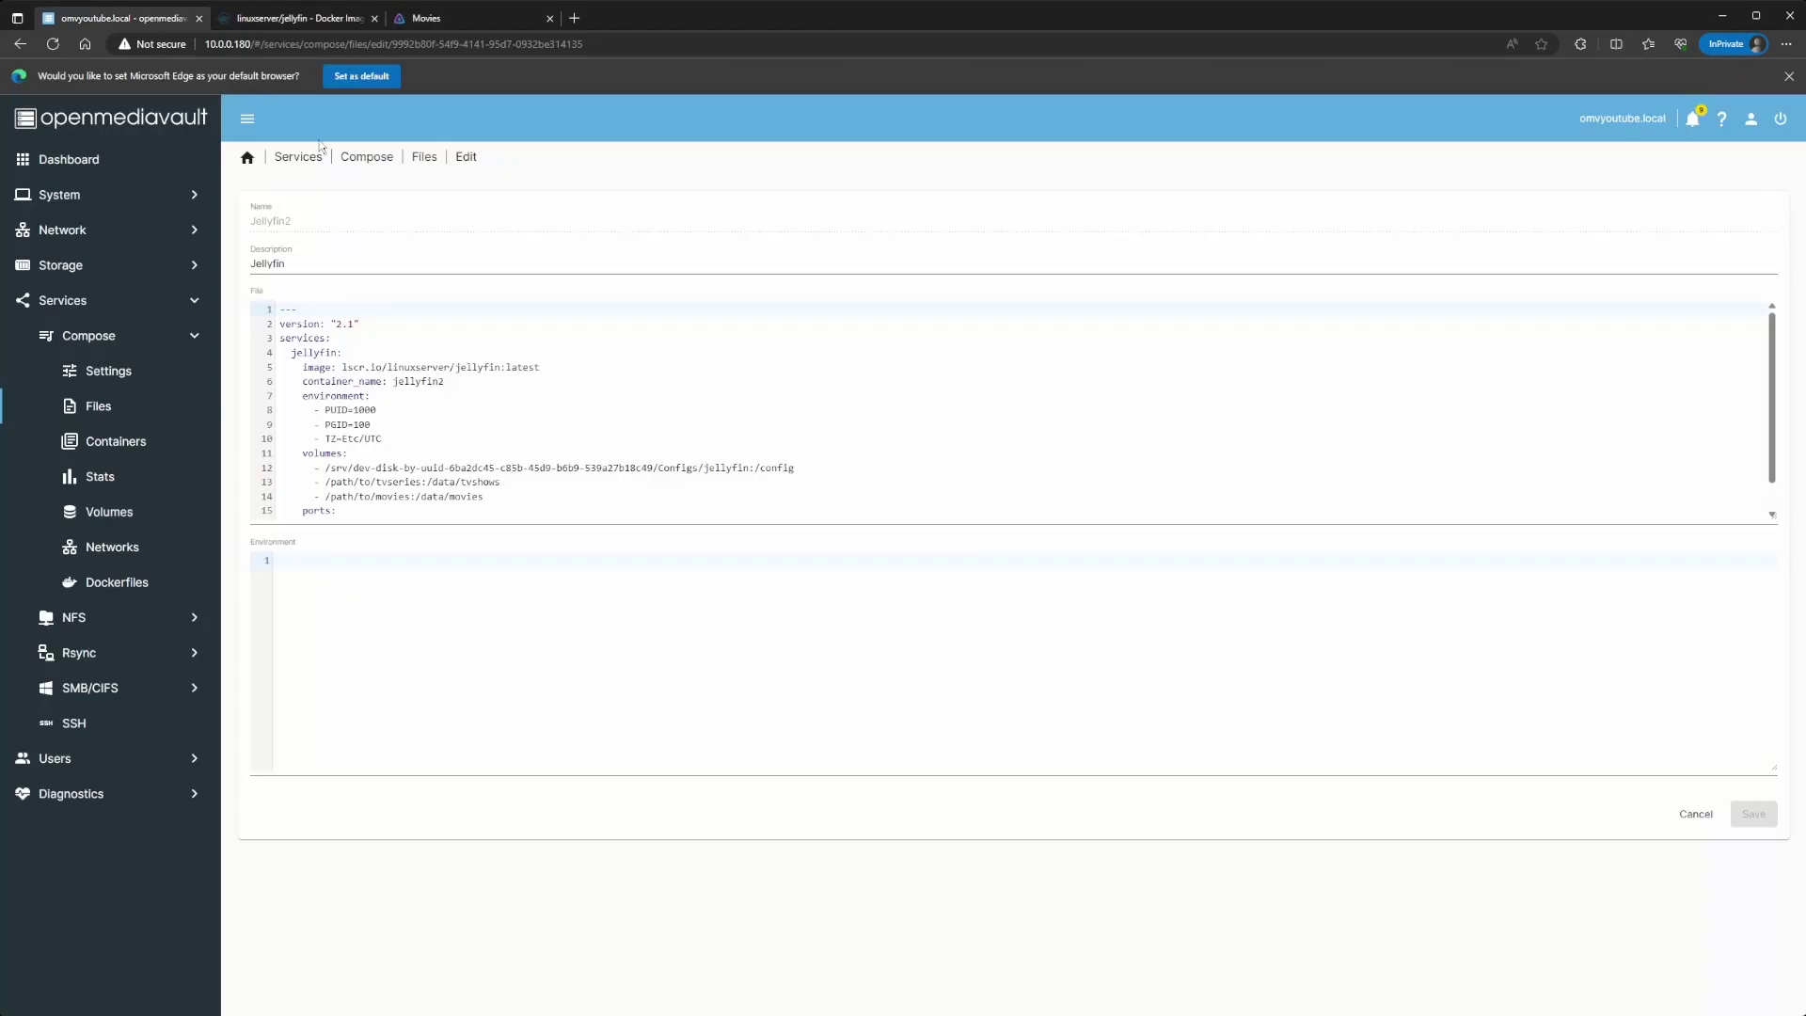
{"action": "left_click", "coordinate": [419, 160]}
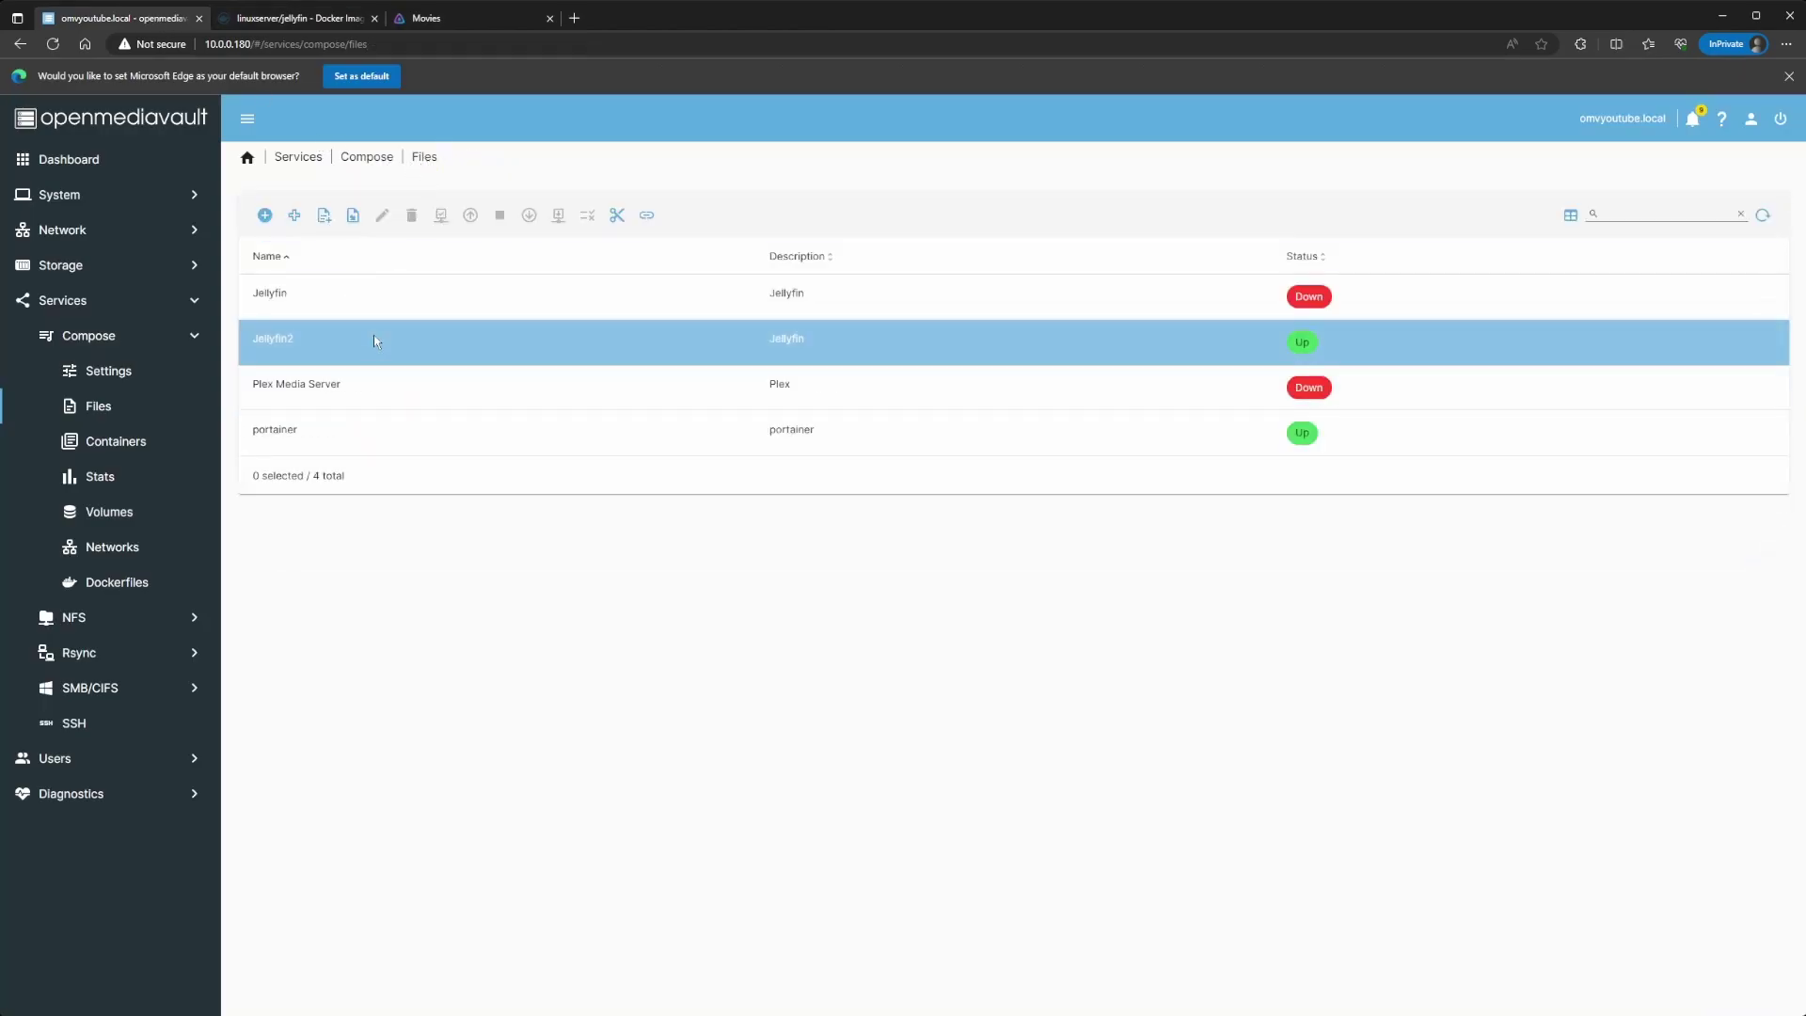
{"action": "left_click", "coordinate": [375, 340]}
{"action": "left_click", "coordinate": [382, 215]}
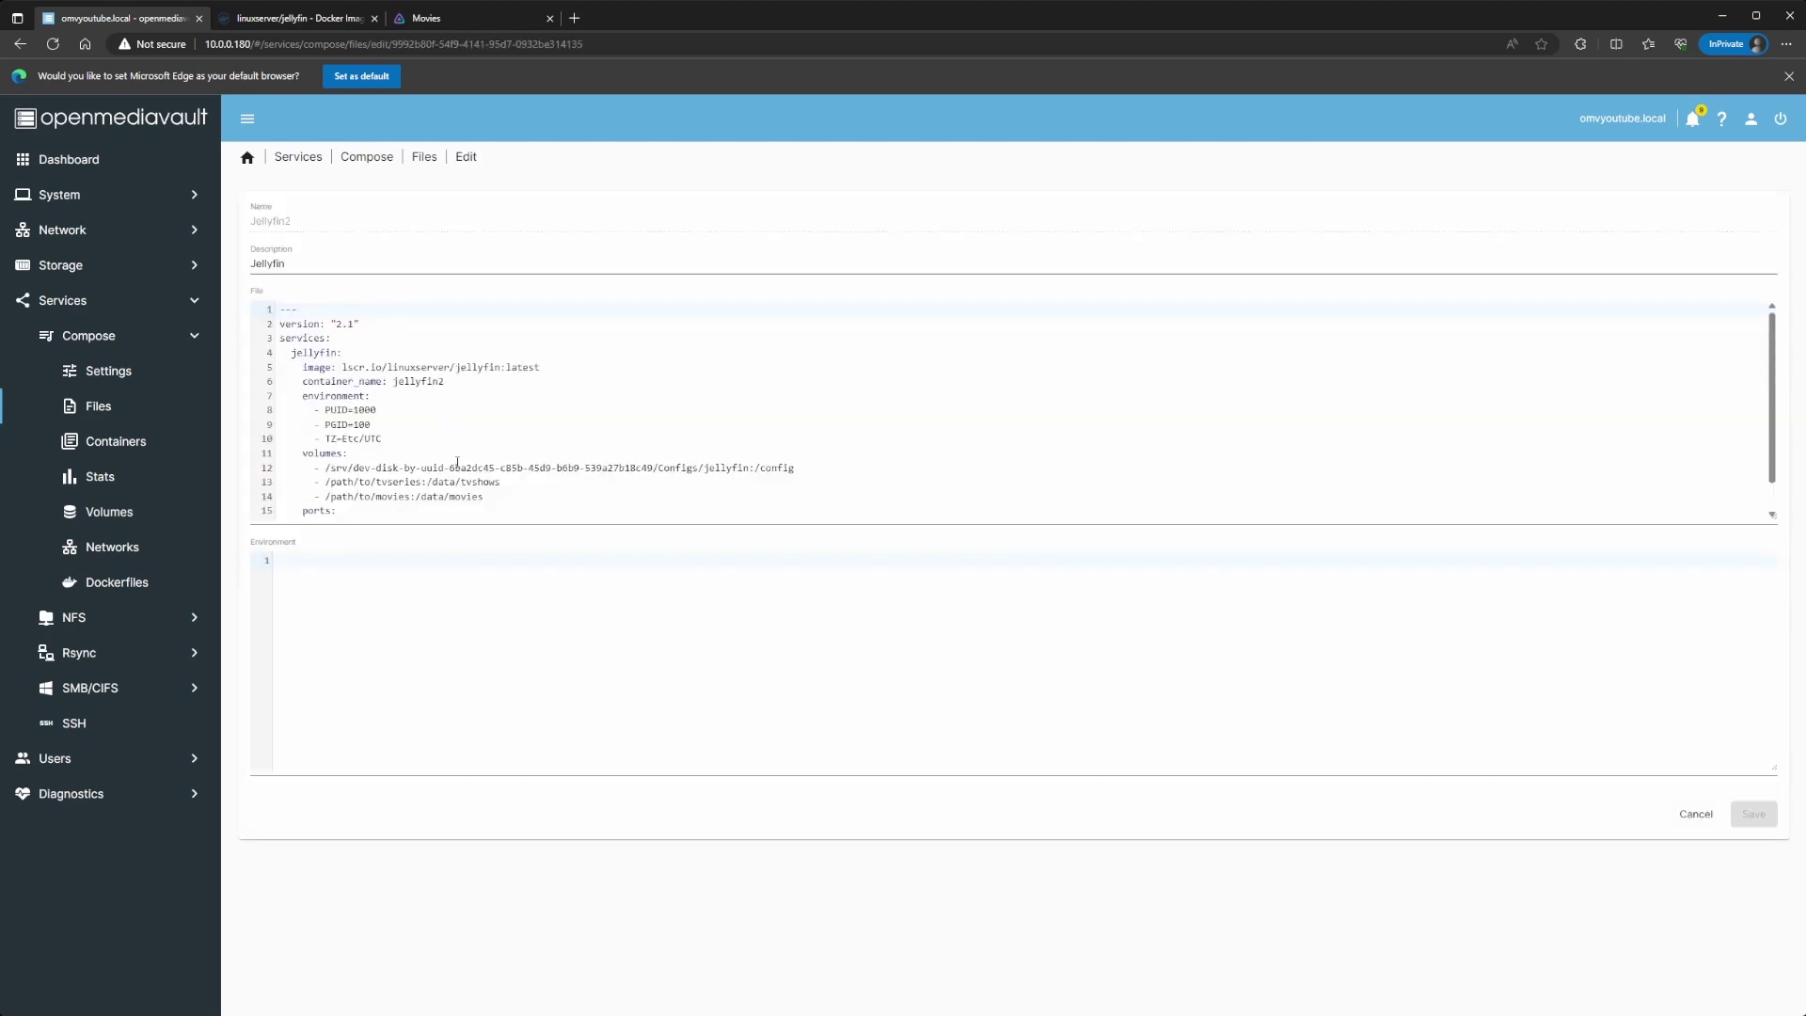
{"action": "scroll", "coordinate": [462, 480], "scroll_direction": "down", "scroll_amount": 1}
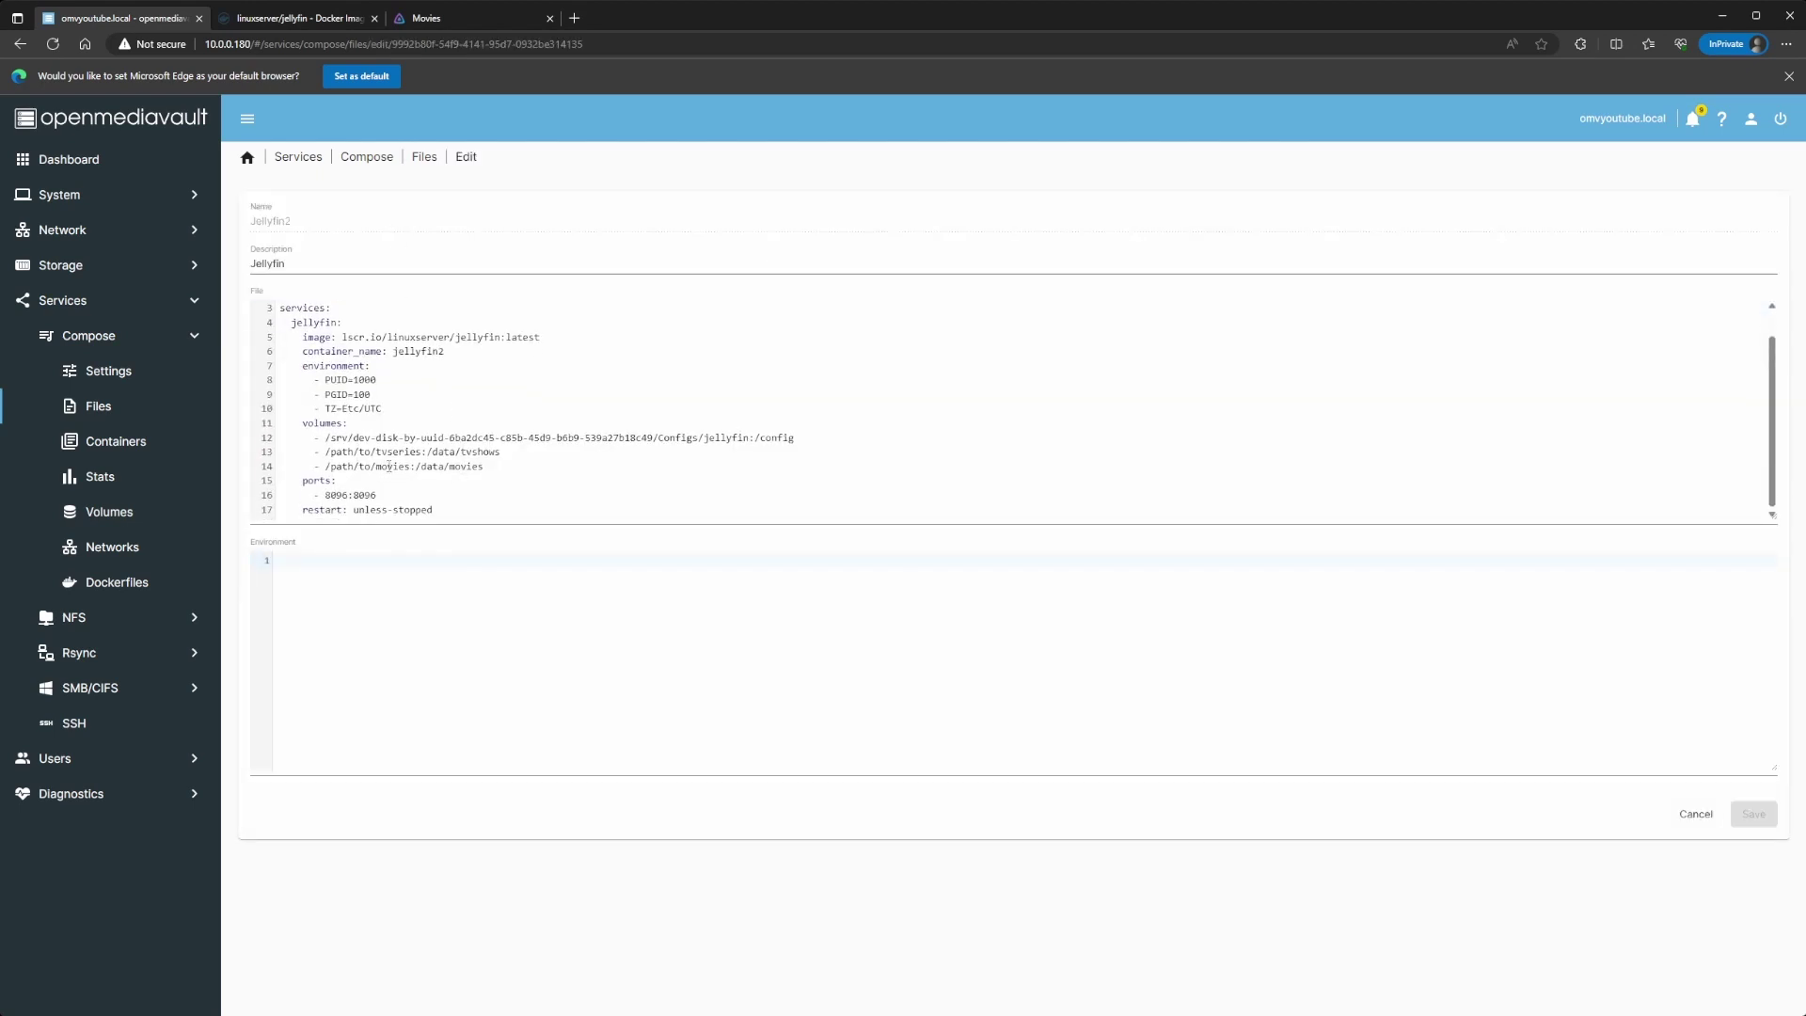
Step: Replace the placeholder TV volume path with the data disk path plus Data2/tv
{"action": "left_click_drag", "start_coordinate": [422, 453], "coordinate": [326, 453]}
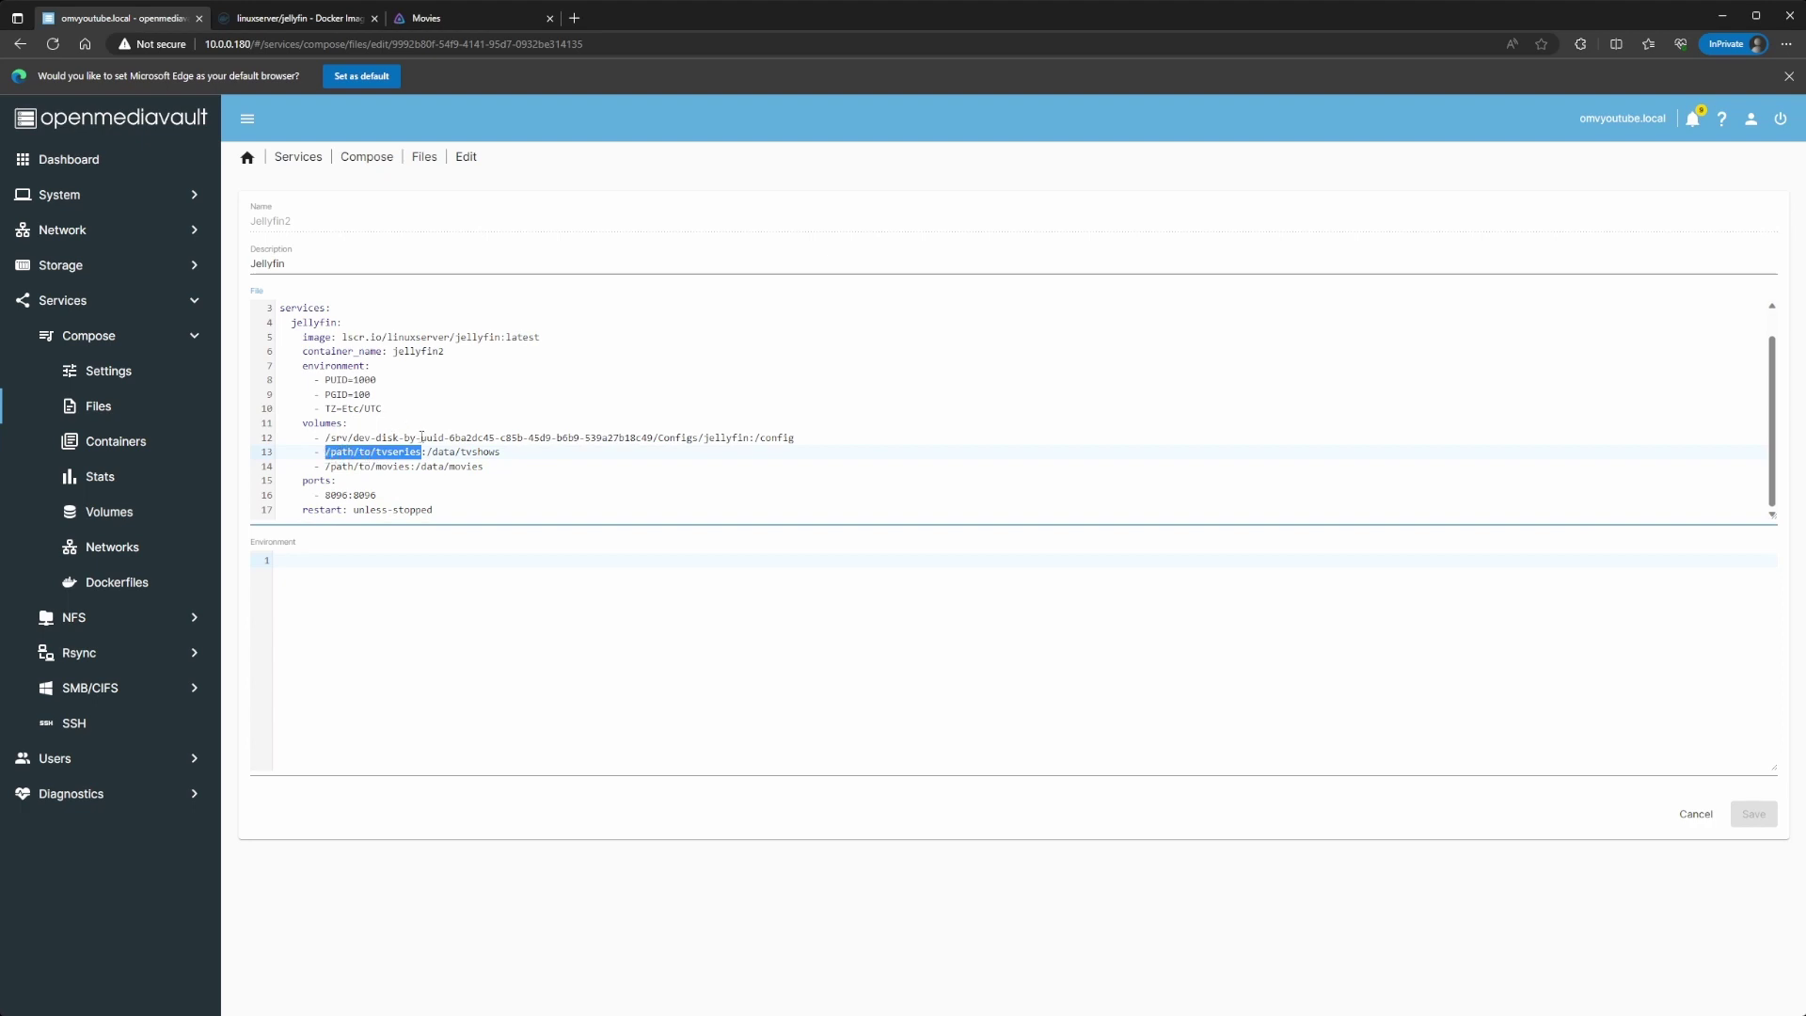
{"action": "left_click_drag", "start_coordinate": [326, 438], "coordinate": [654, 440]}
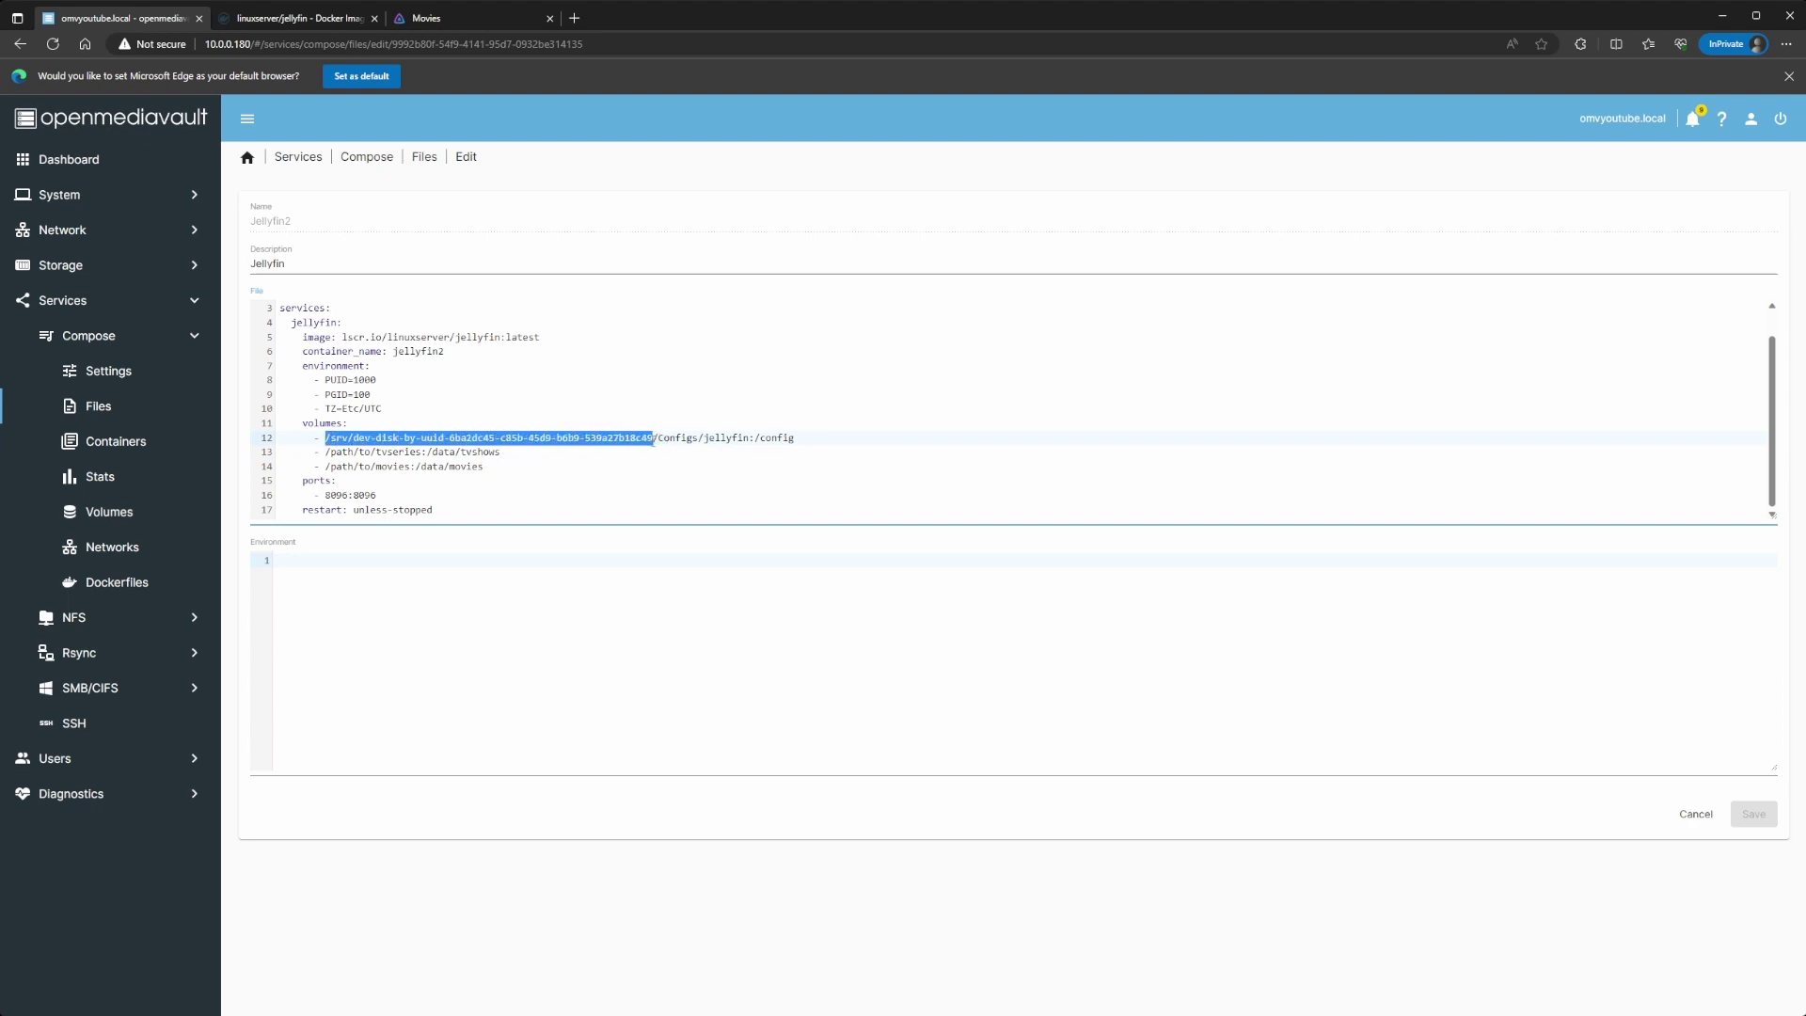
{"action": "left_click_drag", "start_coordinate": [653, 442], "coordinate": [662, 442]}
{"action": "key", "text": "ctrl+c"}
{"action": "left_click_drag", "start_coordinate": [326, 453], "coordinate": [422, 452]}
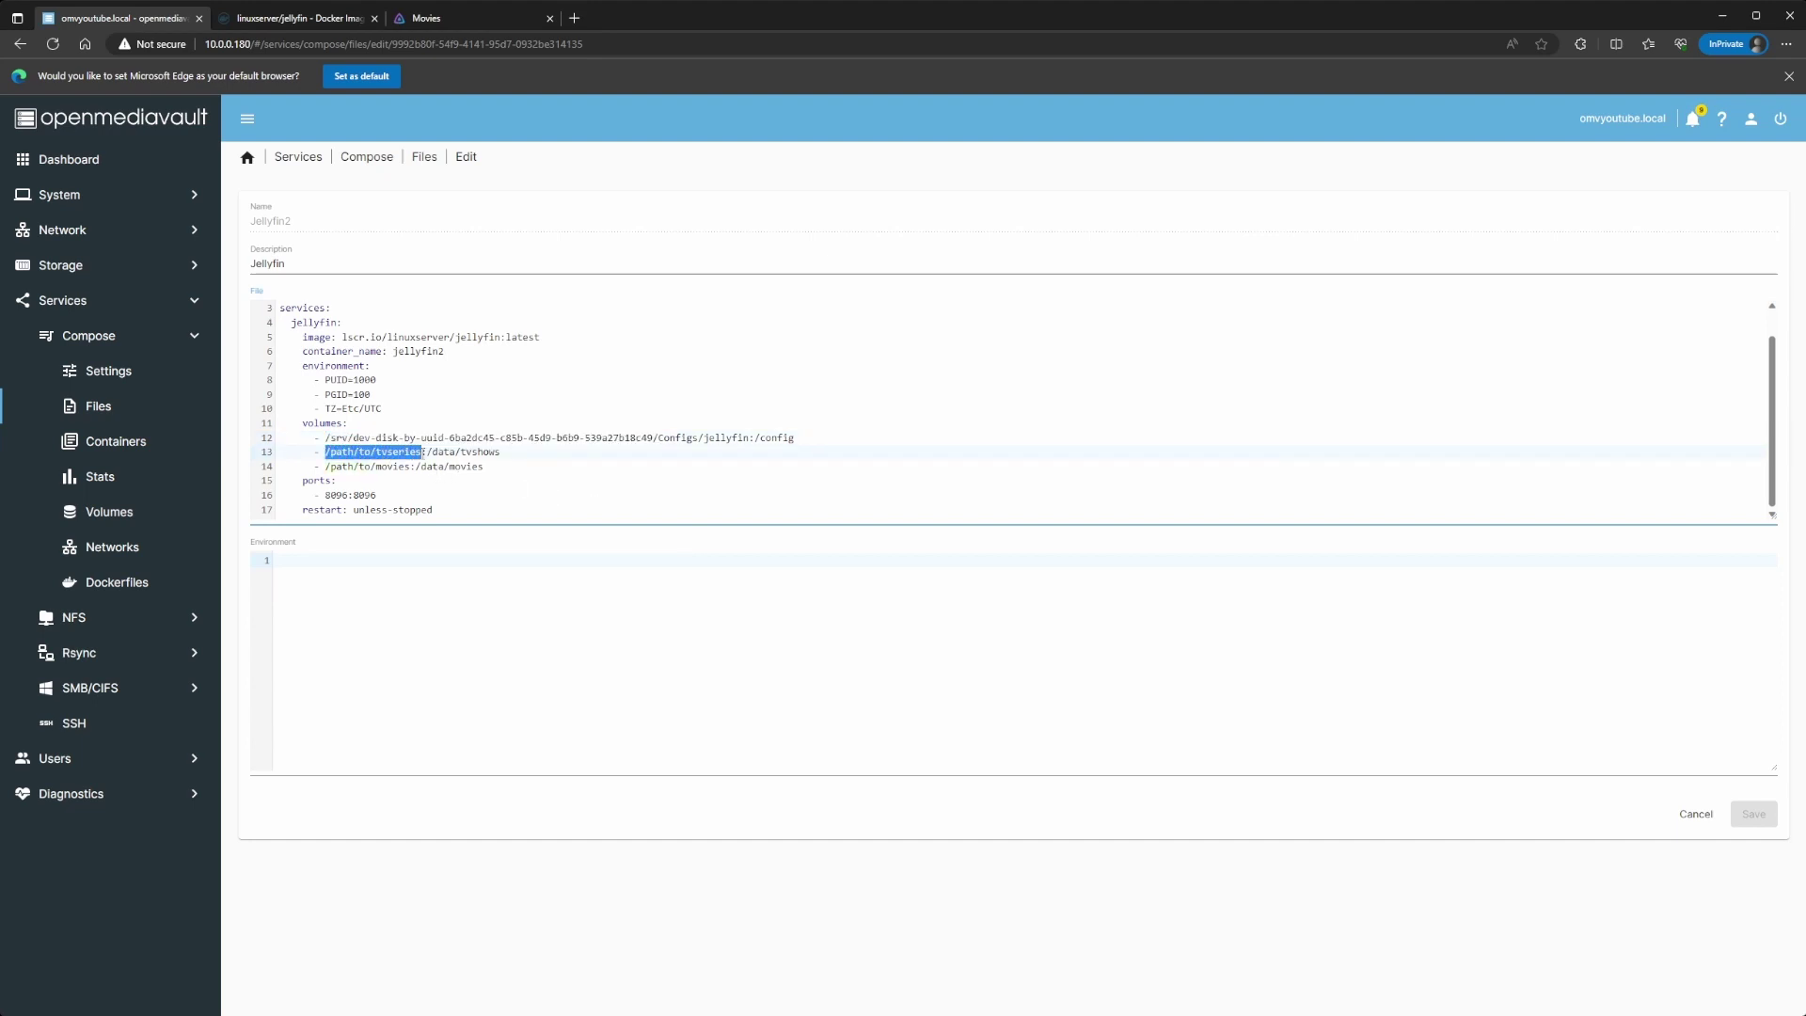
{"action": "key", "text": "ctrl+v"}
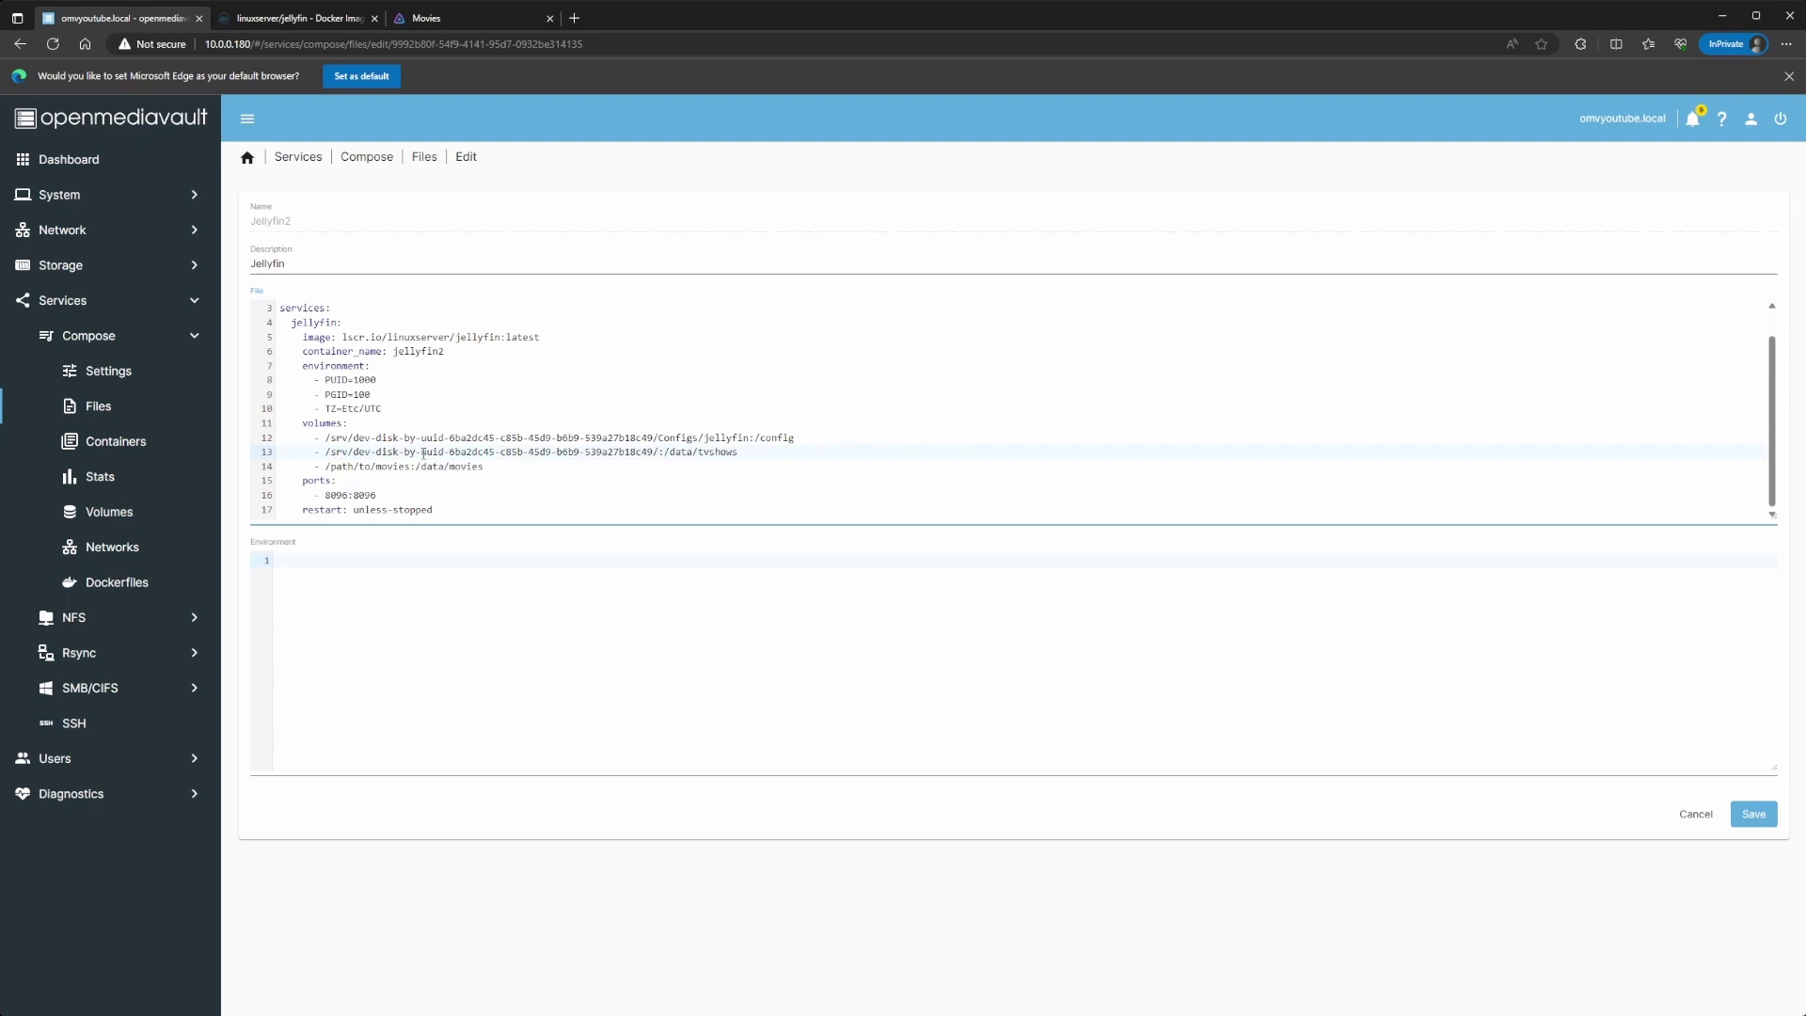
{"action": "type", "text": "Data2/tv"}
Step: Point the movies volume at the Data2 movies folder on the data disk
{"action": "left_click_drag", "start_coordinate": [326, 452], "coordinate": [682, 453]}
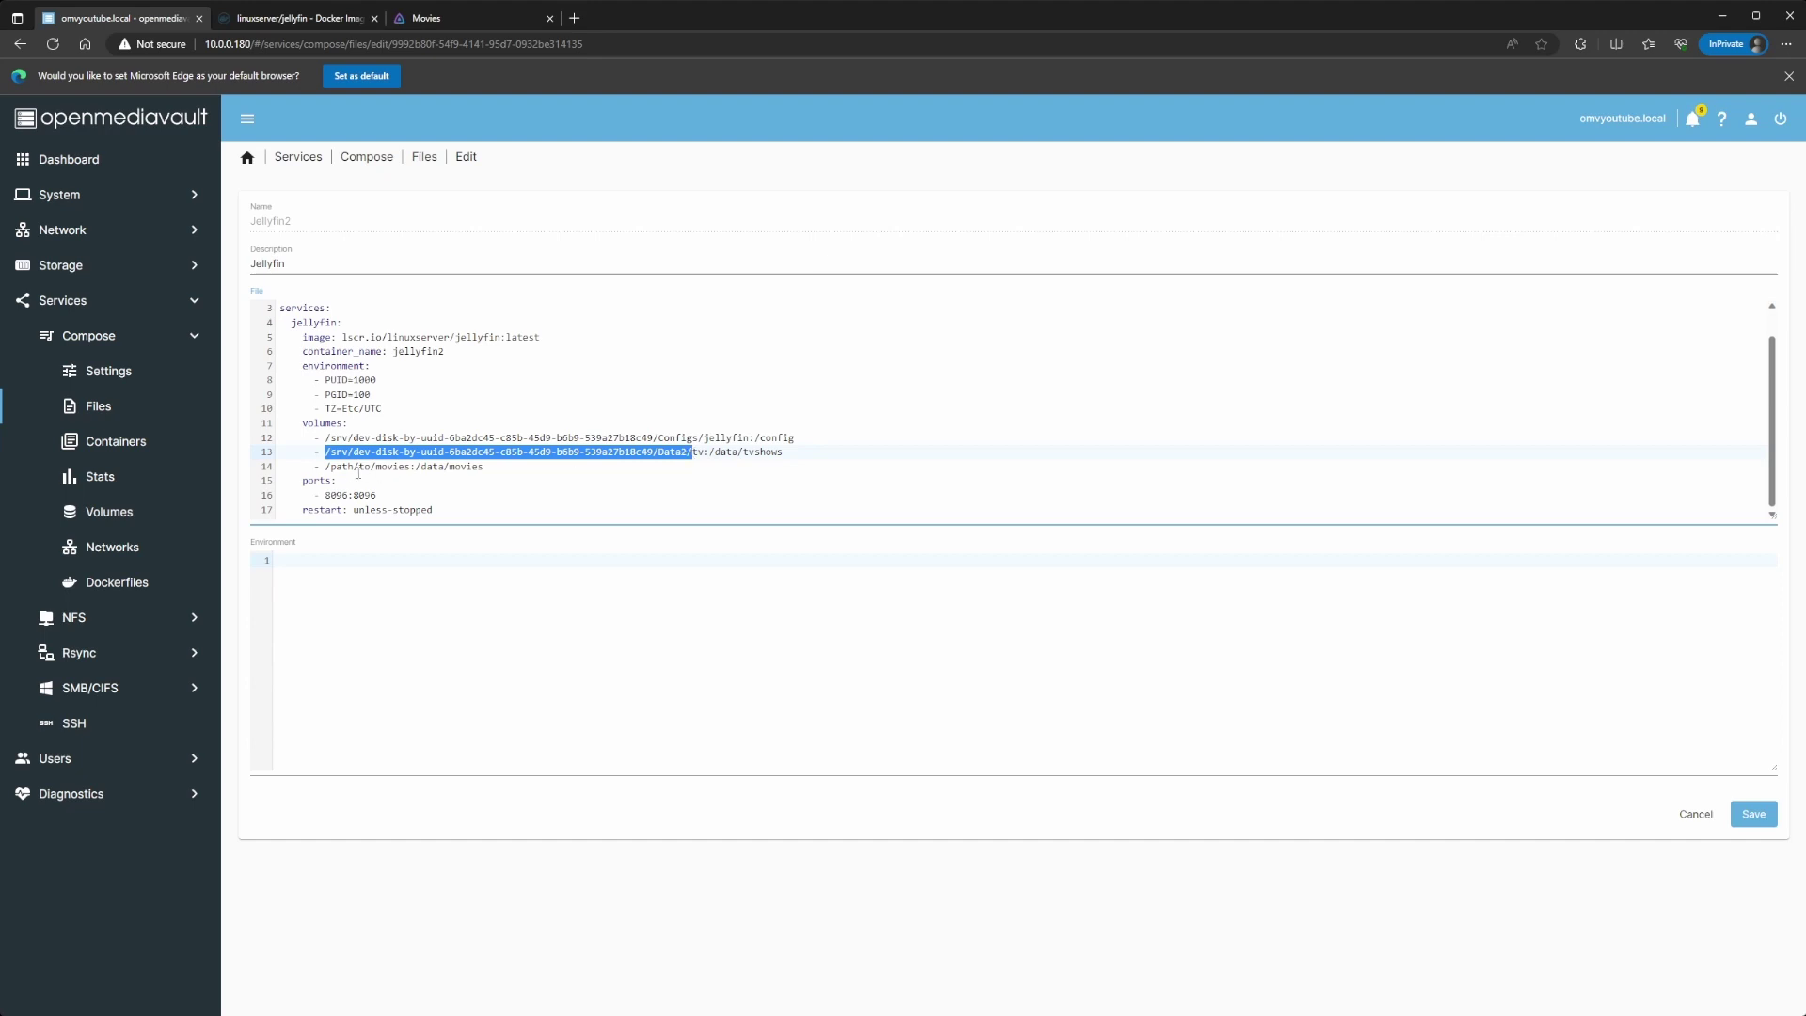
{"action": "left_click_drag", "start_coordinate": [326, 467], "coordinate": [383, 467]}
{"action": "type", "text": "/srv/dev-disk-by-uuid-6ba2dc45-c85b-45d9-b6b9-539a27b18c49/Data2/"}
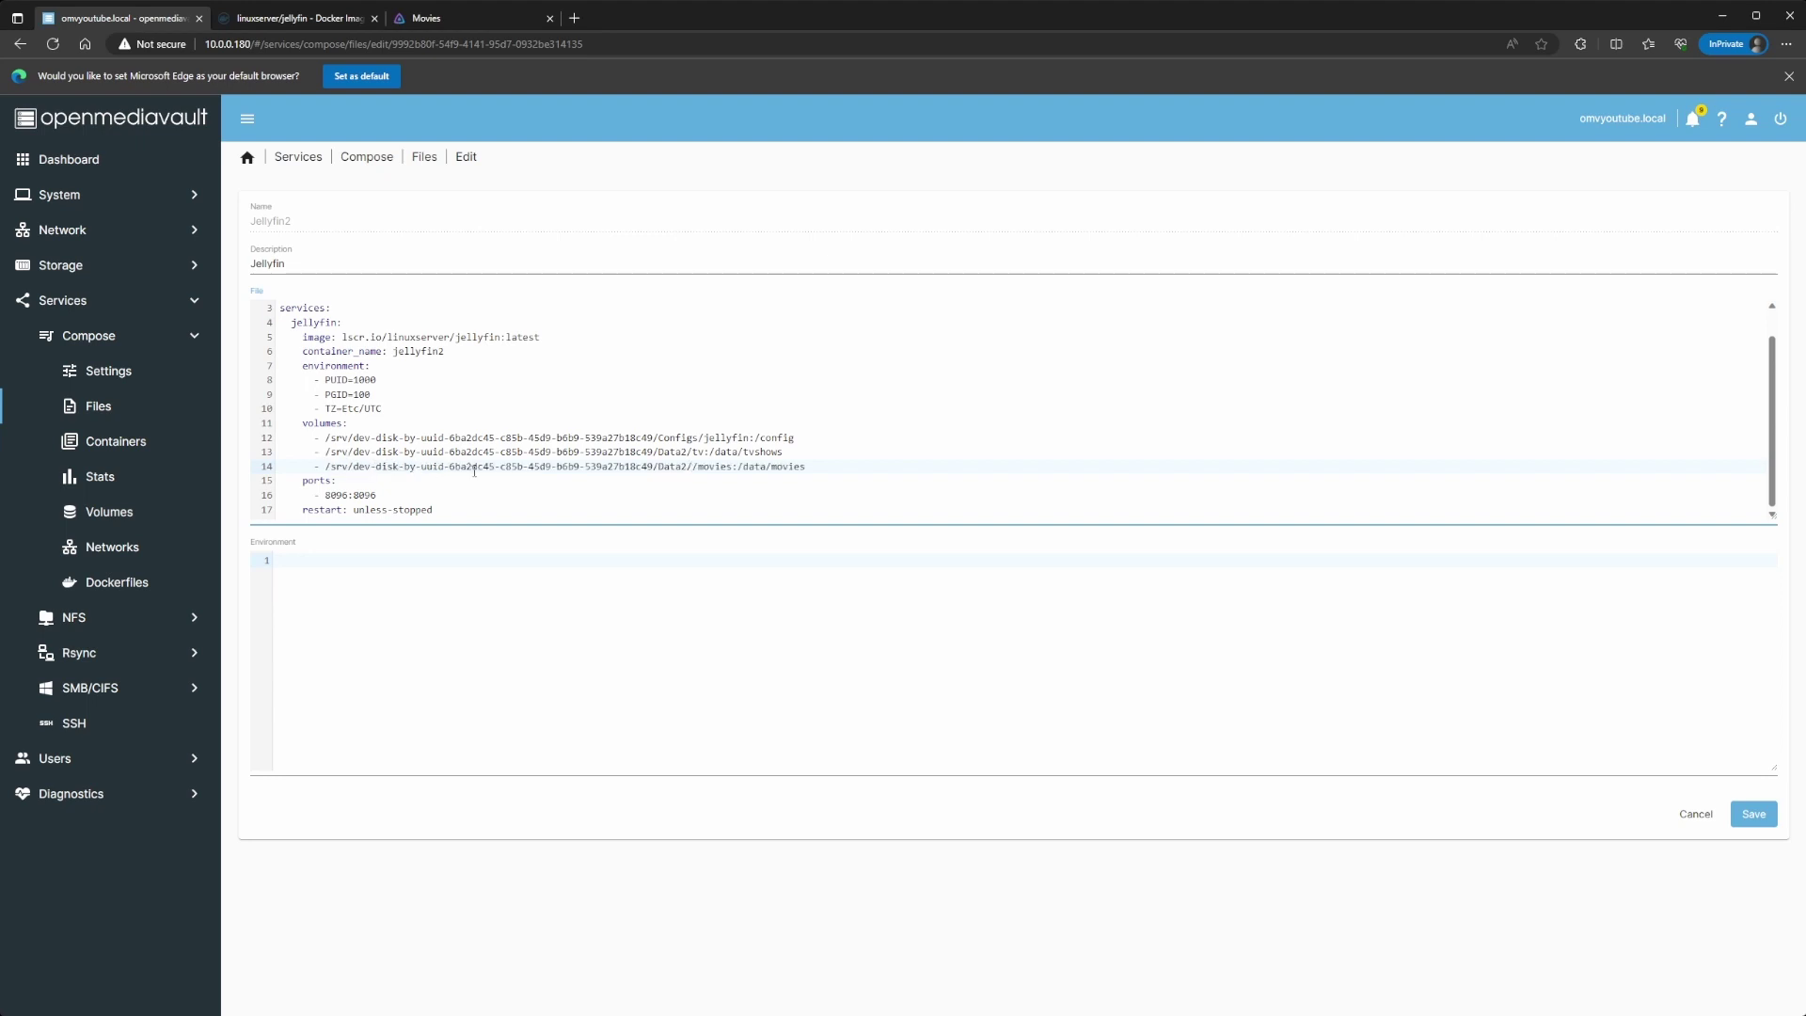
{"action": "key", "text": "BackSpace"}
Step: Save the Jellyfin2 compose file and apply the pending configuration changes
{"action": "left_click", "coordinate": [1753, 813]}
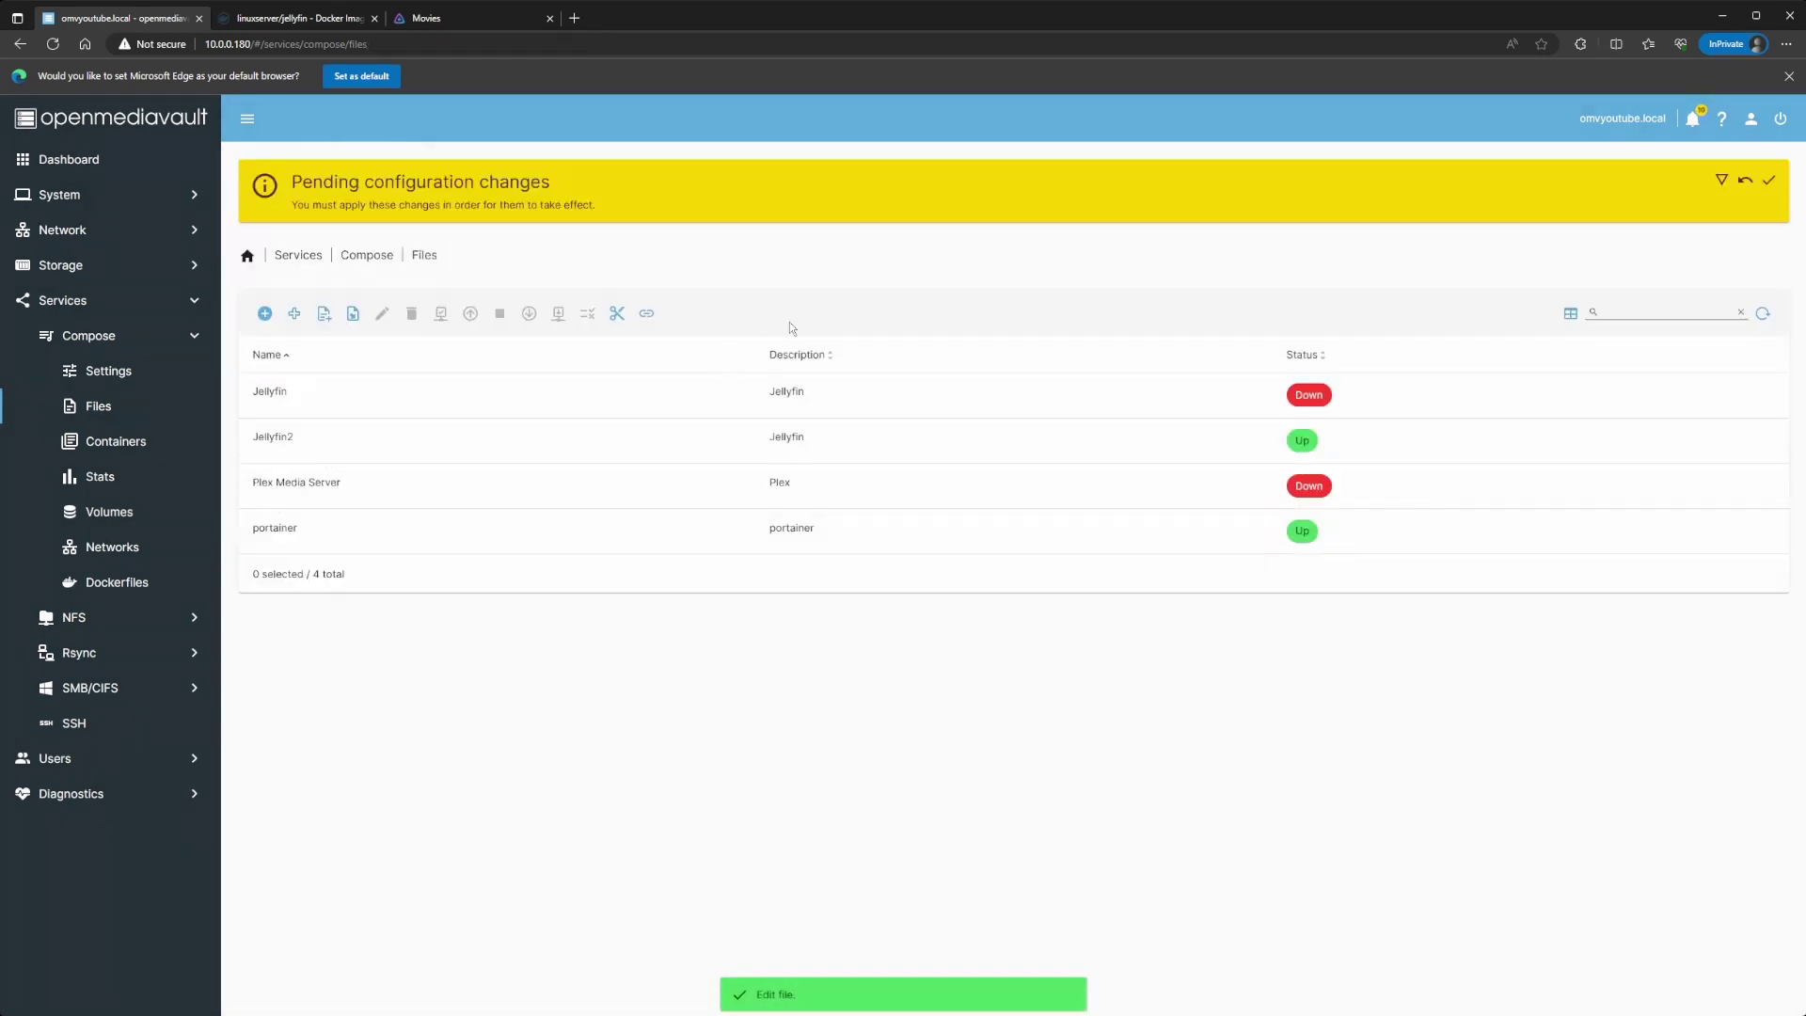
{"action": "left_click", "coordinate": [1769, 179]}
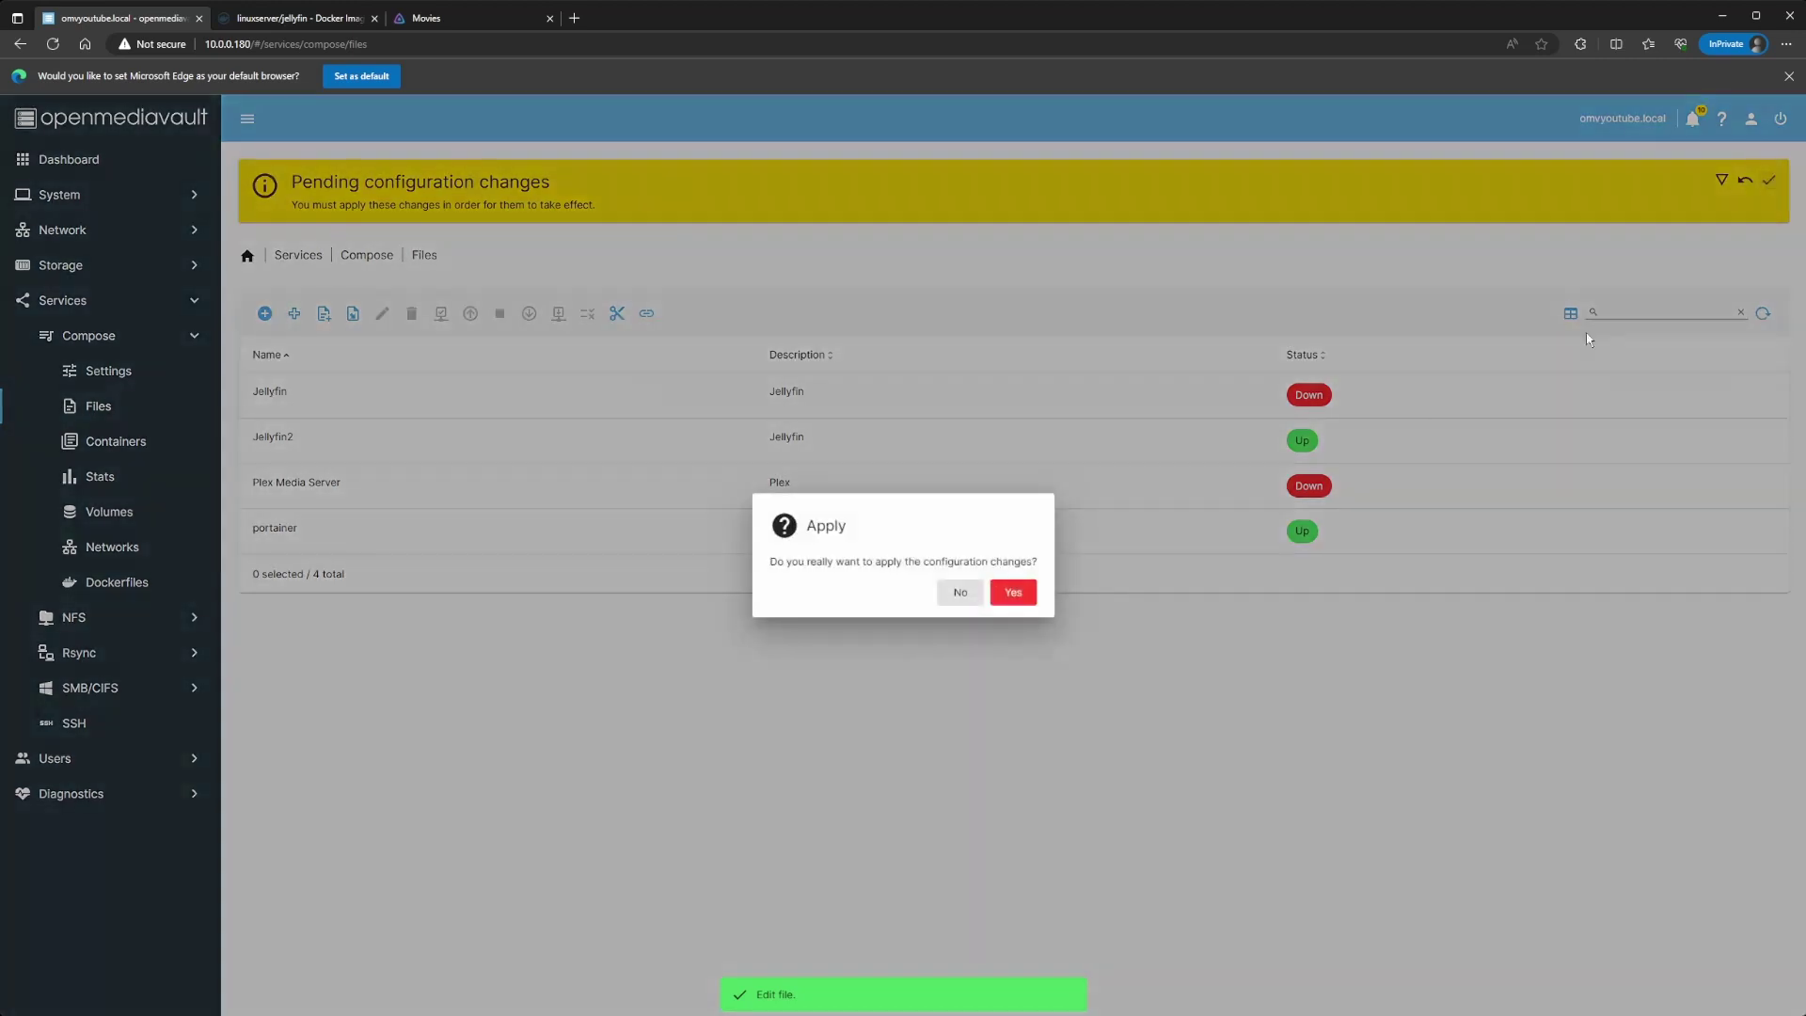
{"action": "left_click", "coordinate": [1019, 600]}
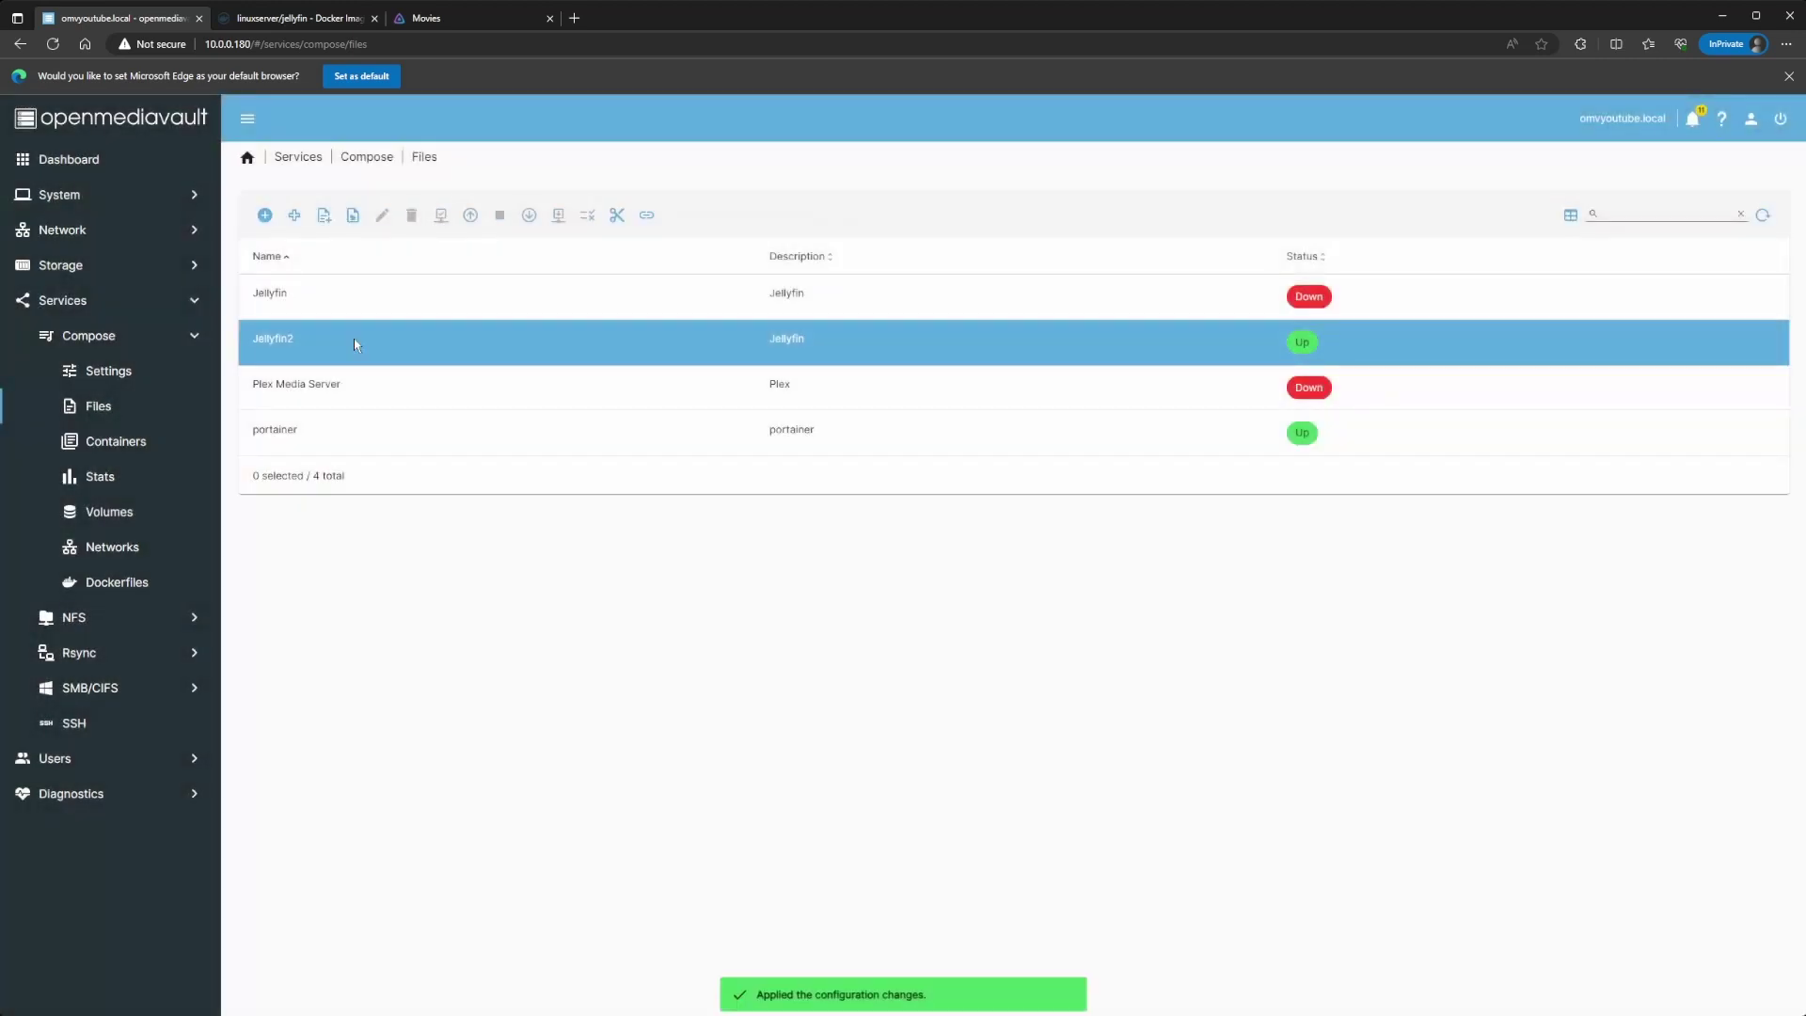
Step: Restart the Jellyfin2 stack by bringing its containers down and back up
{"action": "left_click", "coordinate": [354, 340]}
{"action": "left_click", "coordinate": [528, 215]}
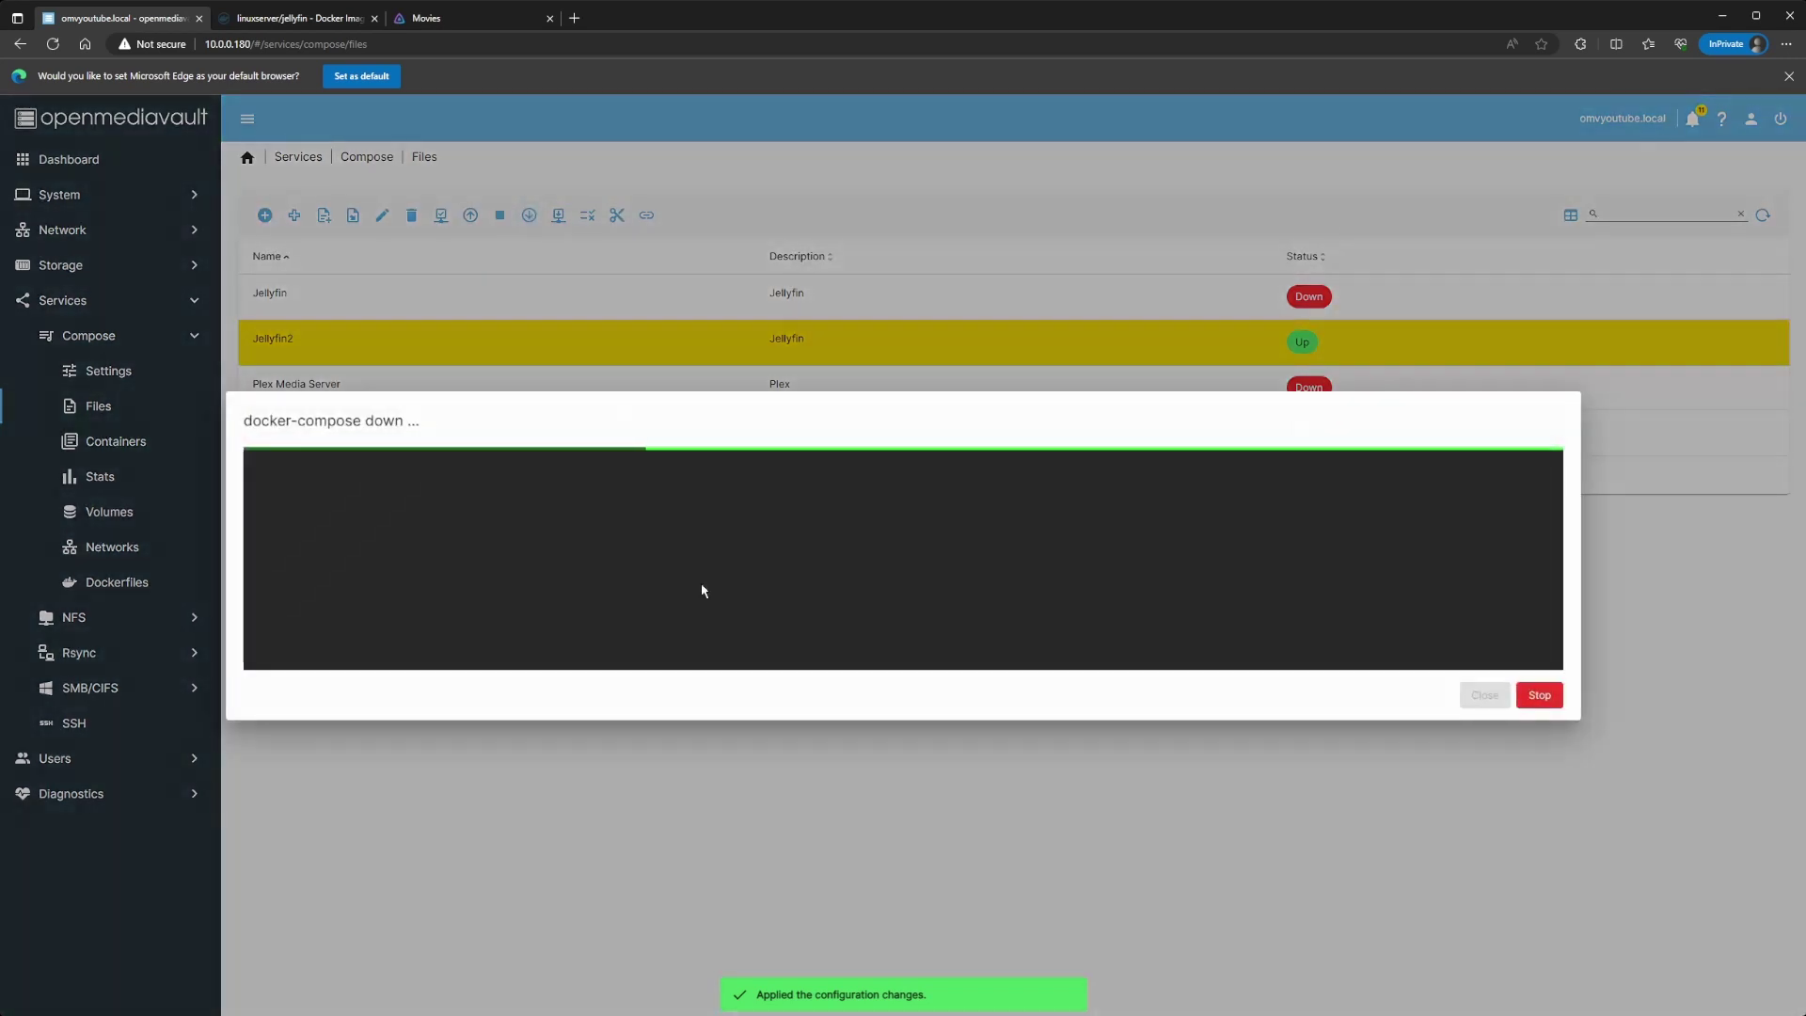
{"action": "left_click", "coordinate": [1484, 695]}
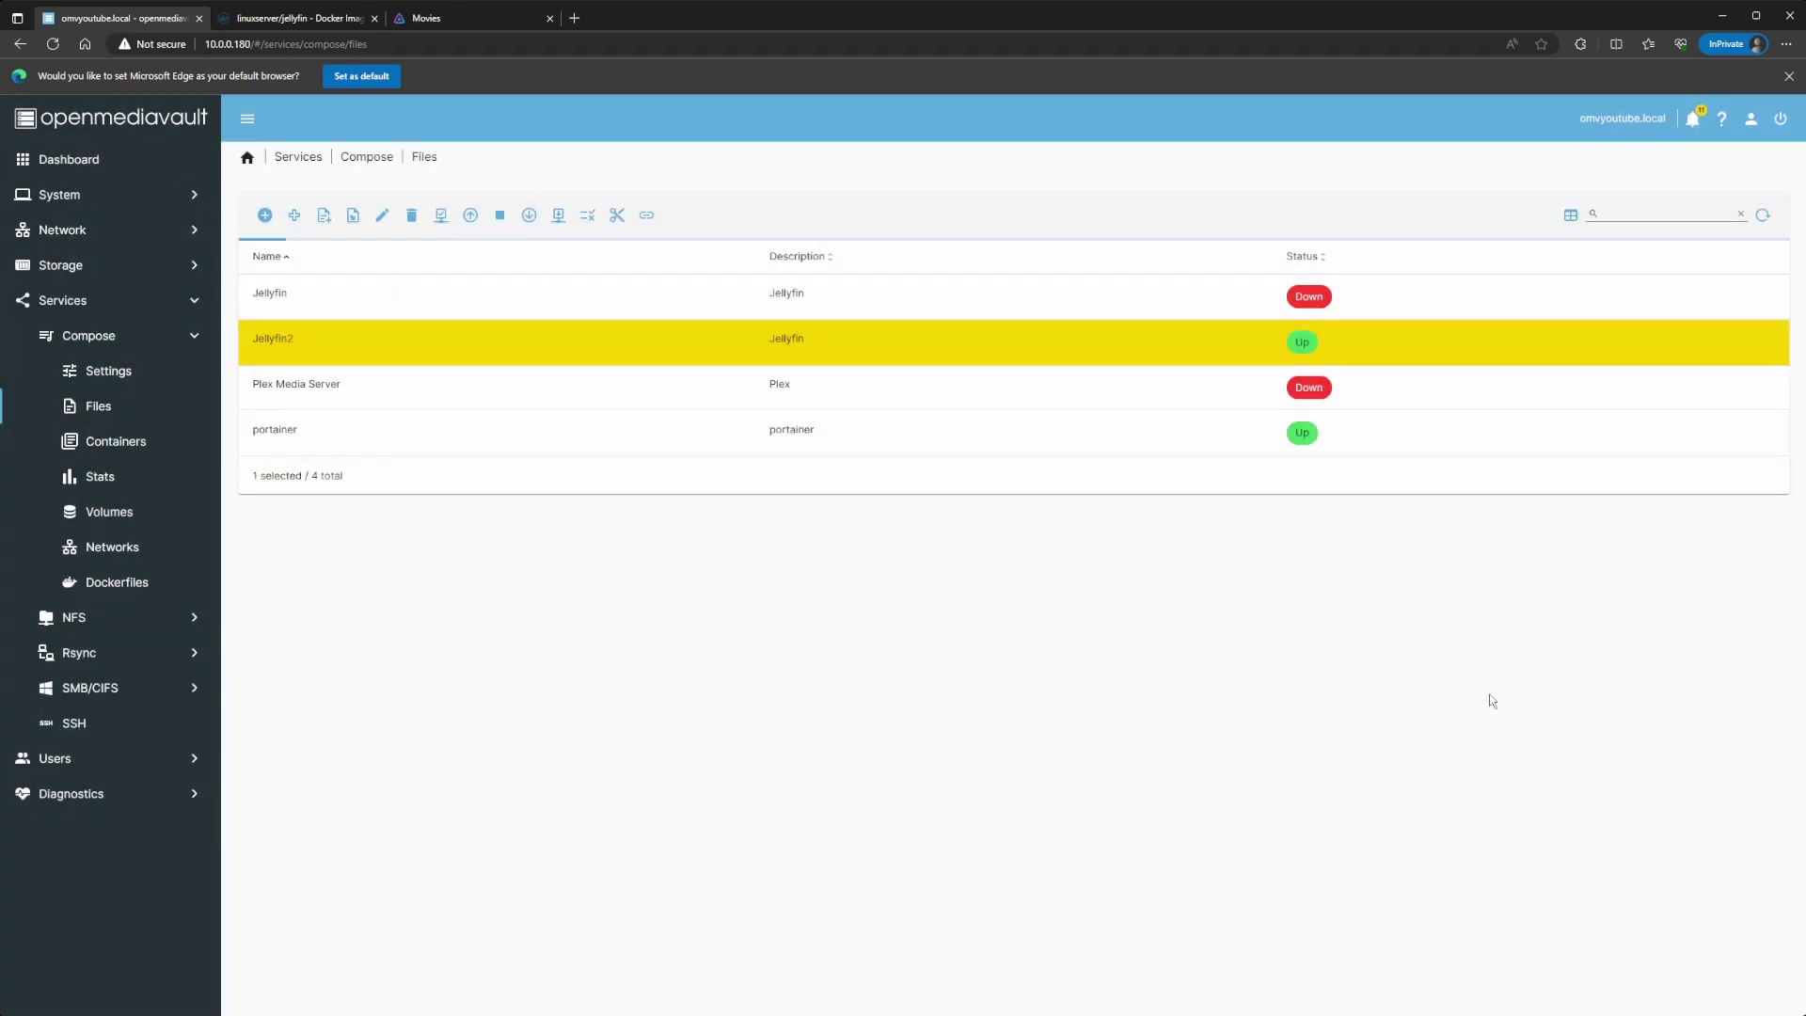
{"action": "left_click", "coordinate": [470, 216]}
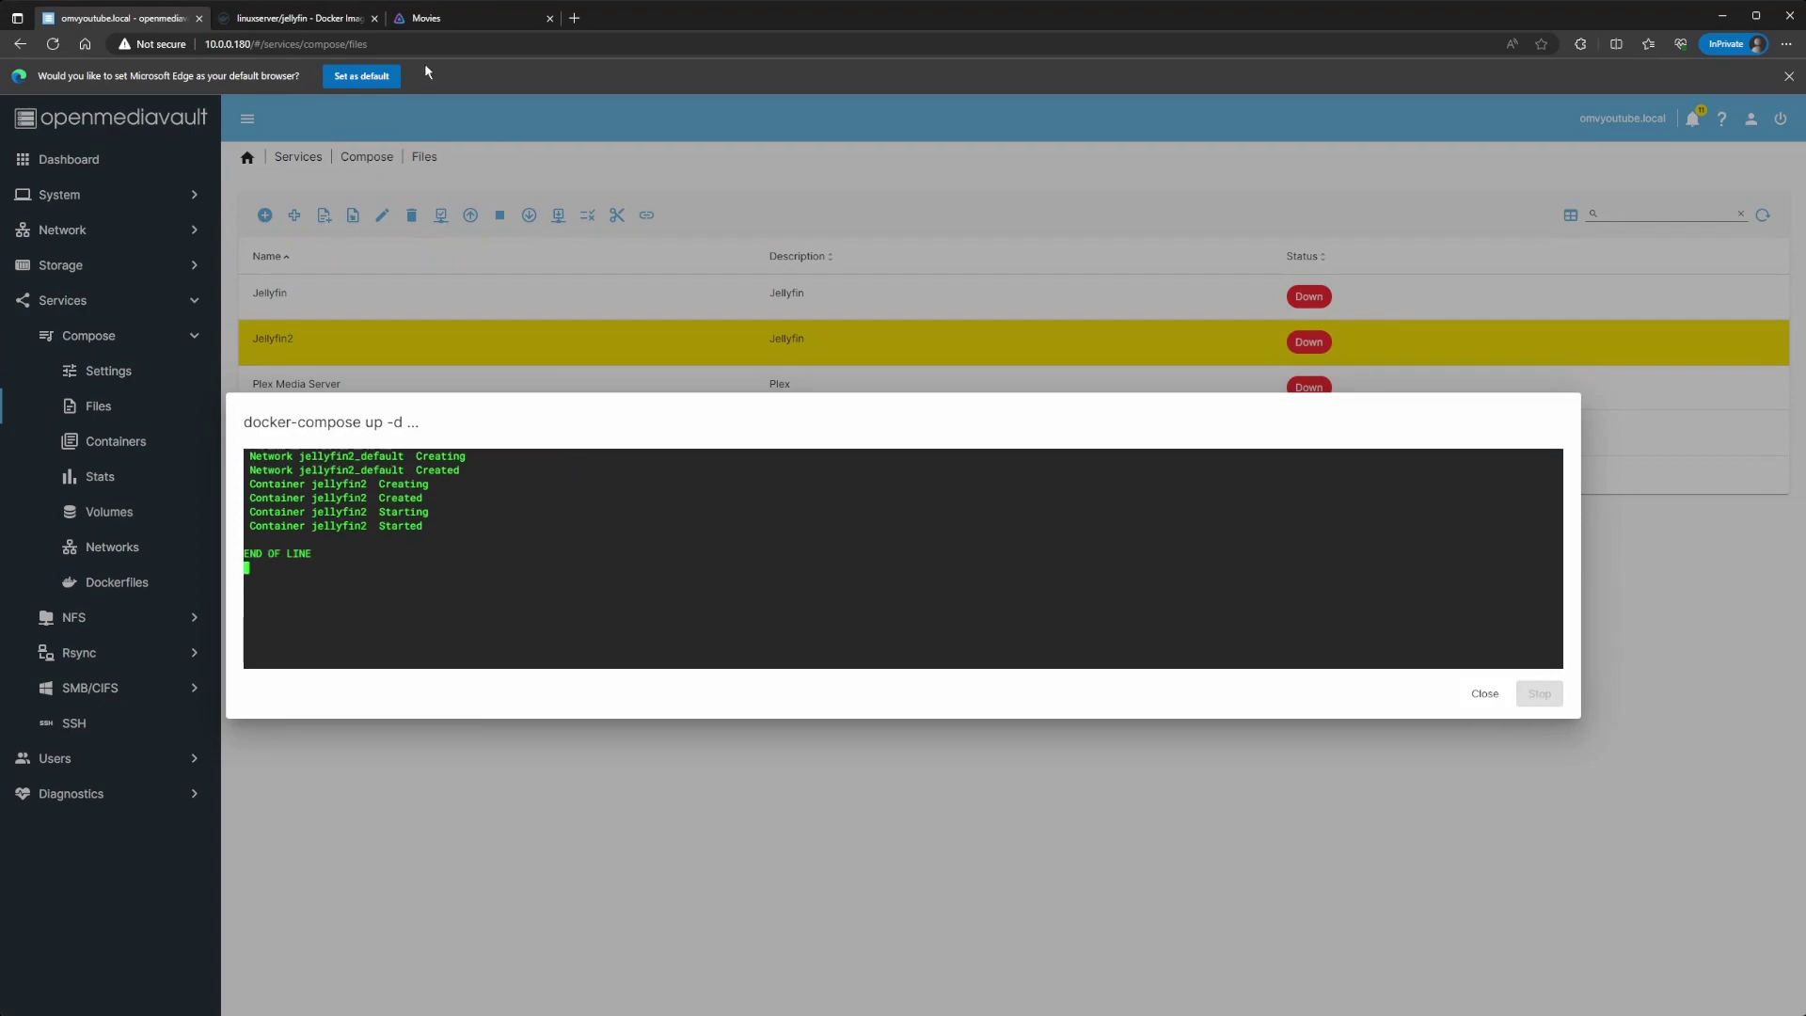
{"action": "left_click", "coordinate": [419, 18]}
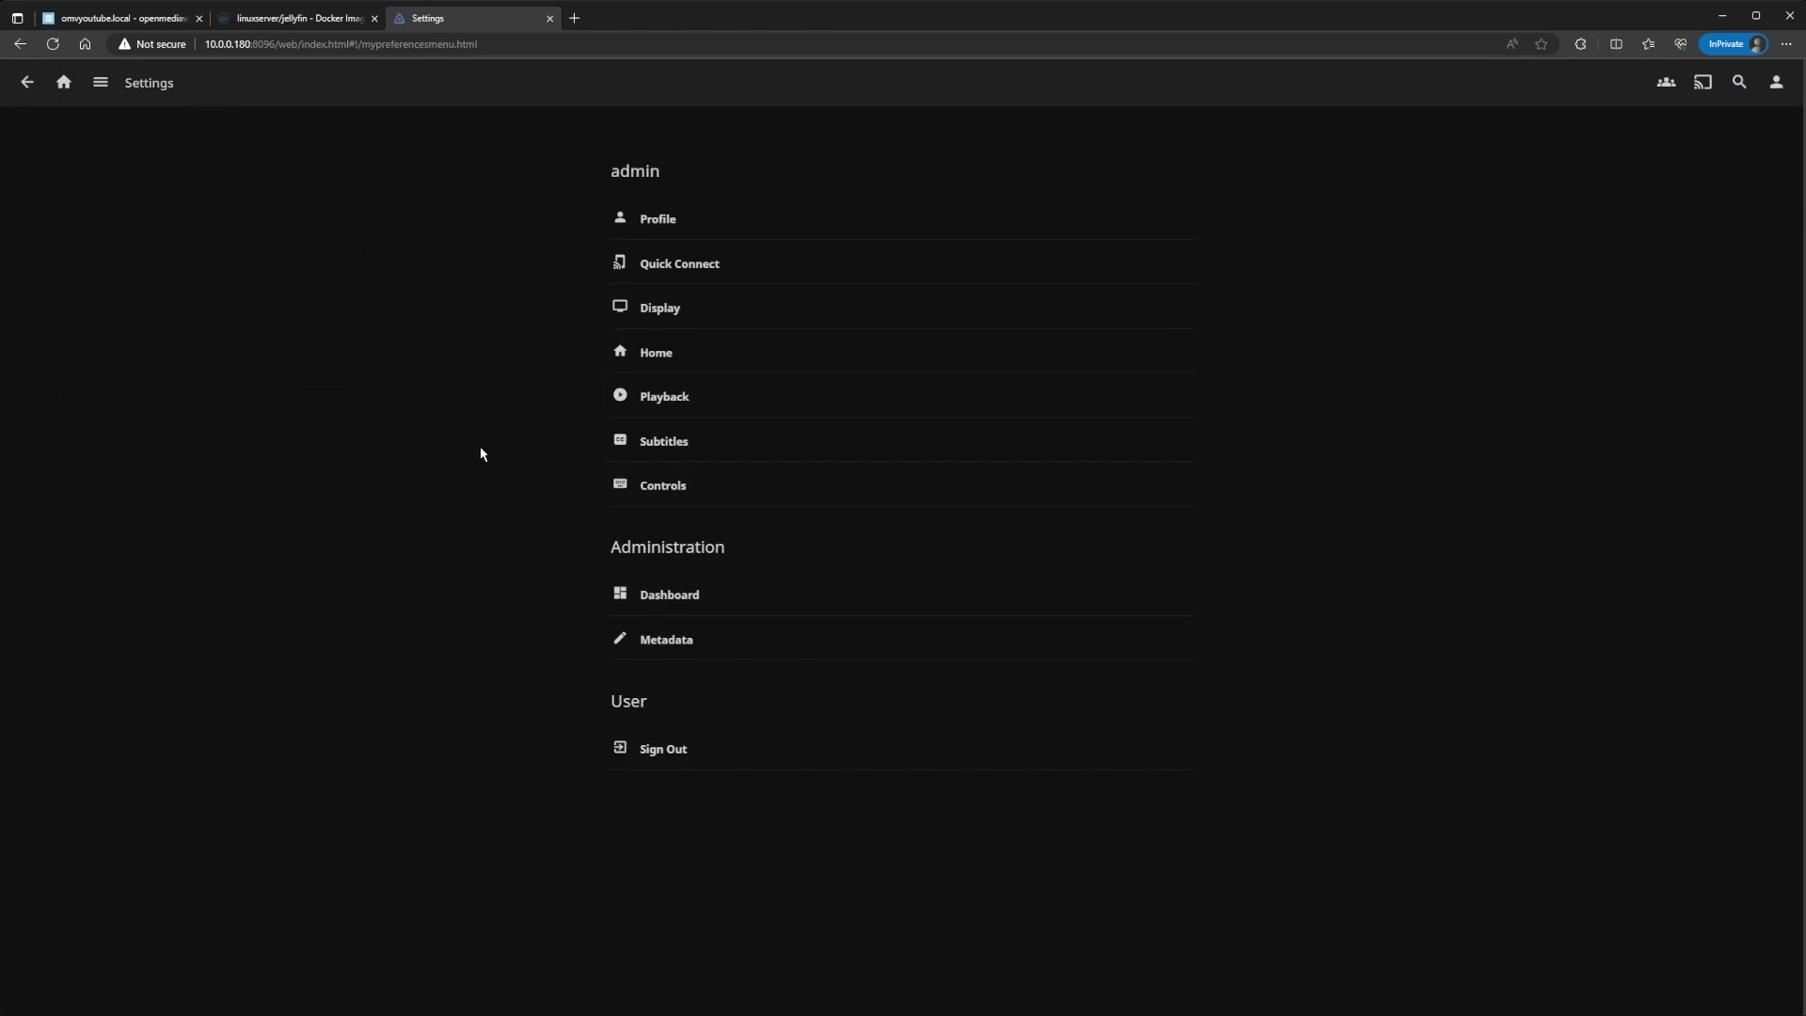
Step: From the Jellyfin Dashboard, run Scan All Libraries
{"action": "left_click", "coordinate": [657, 600]}
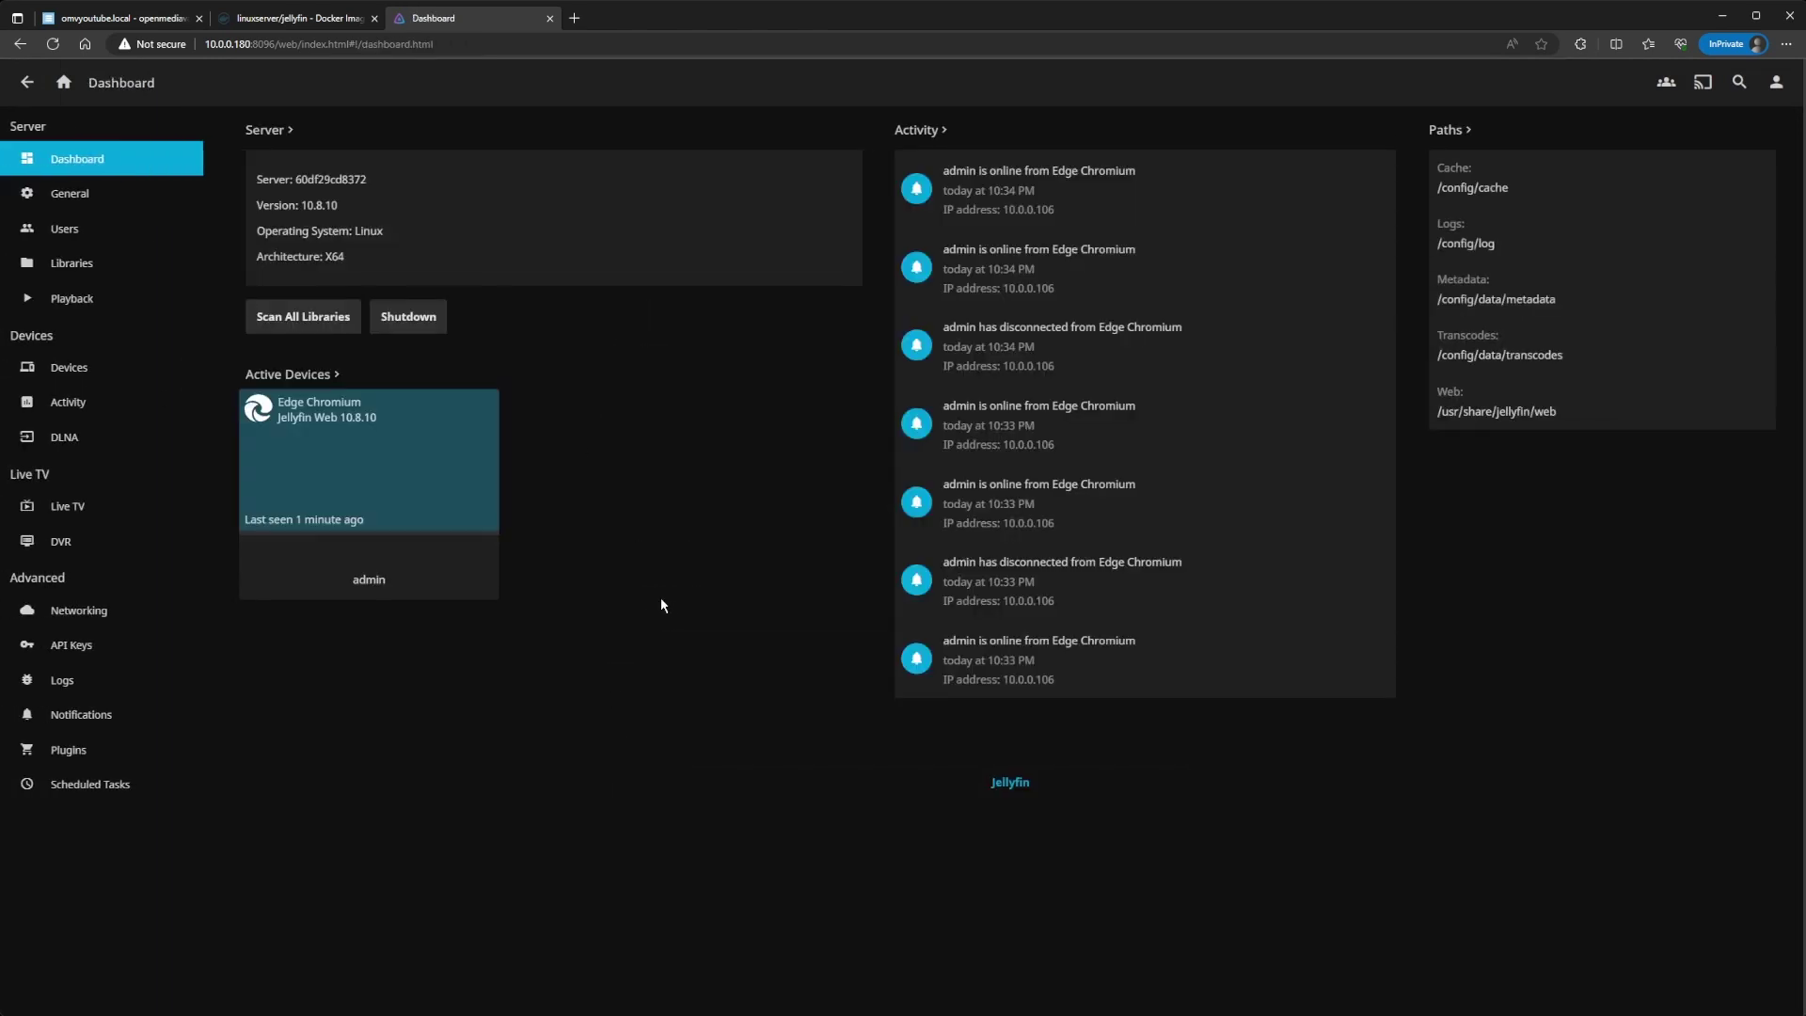
{"action": "left_click", "coordinate": [305, 321]}
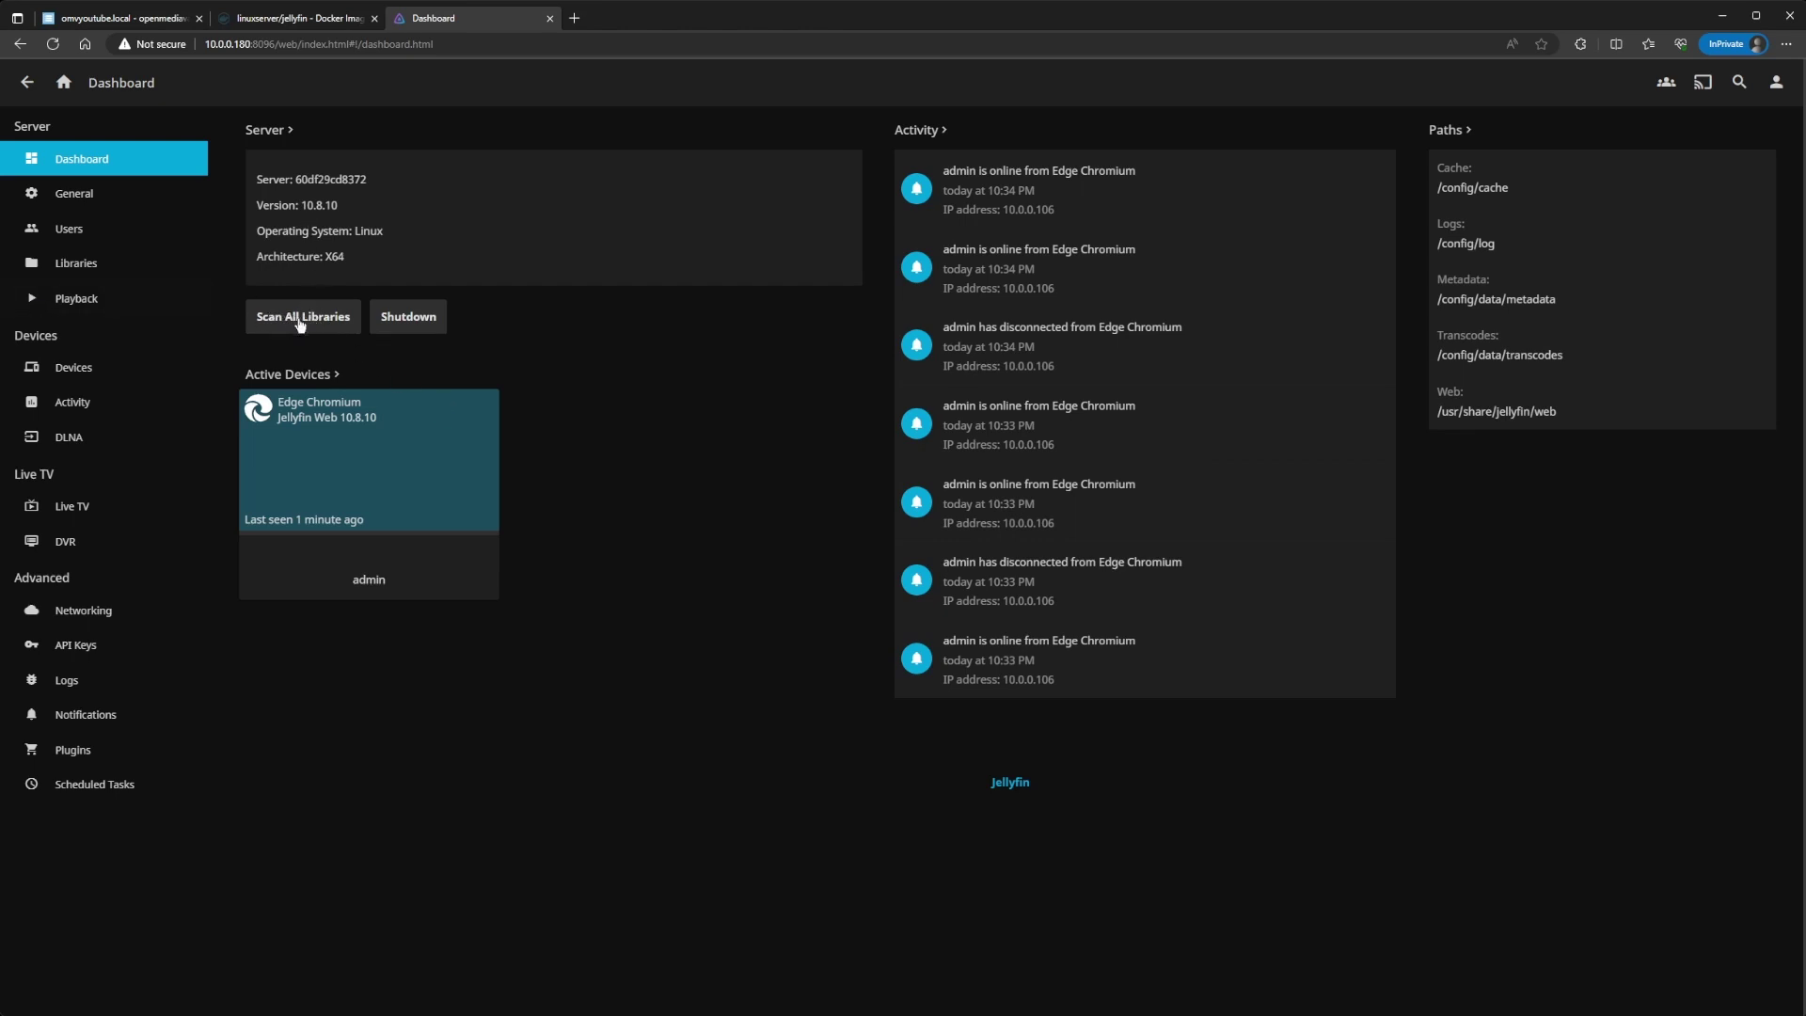
Step: Open the Movies library, play the OMV6.4uppart2 video to 1:25, pause it, and close the player
{"action": "left_click", "coordinate": [64, 83]}
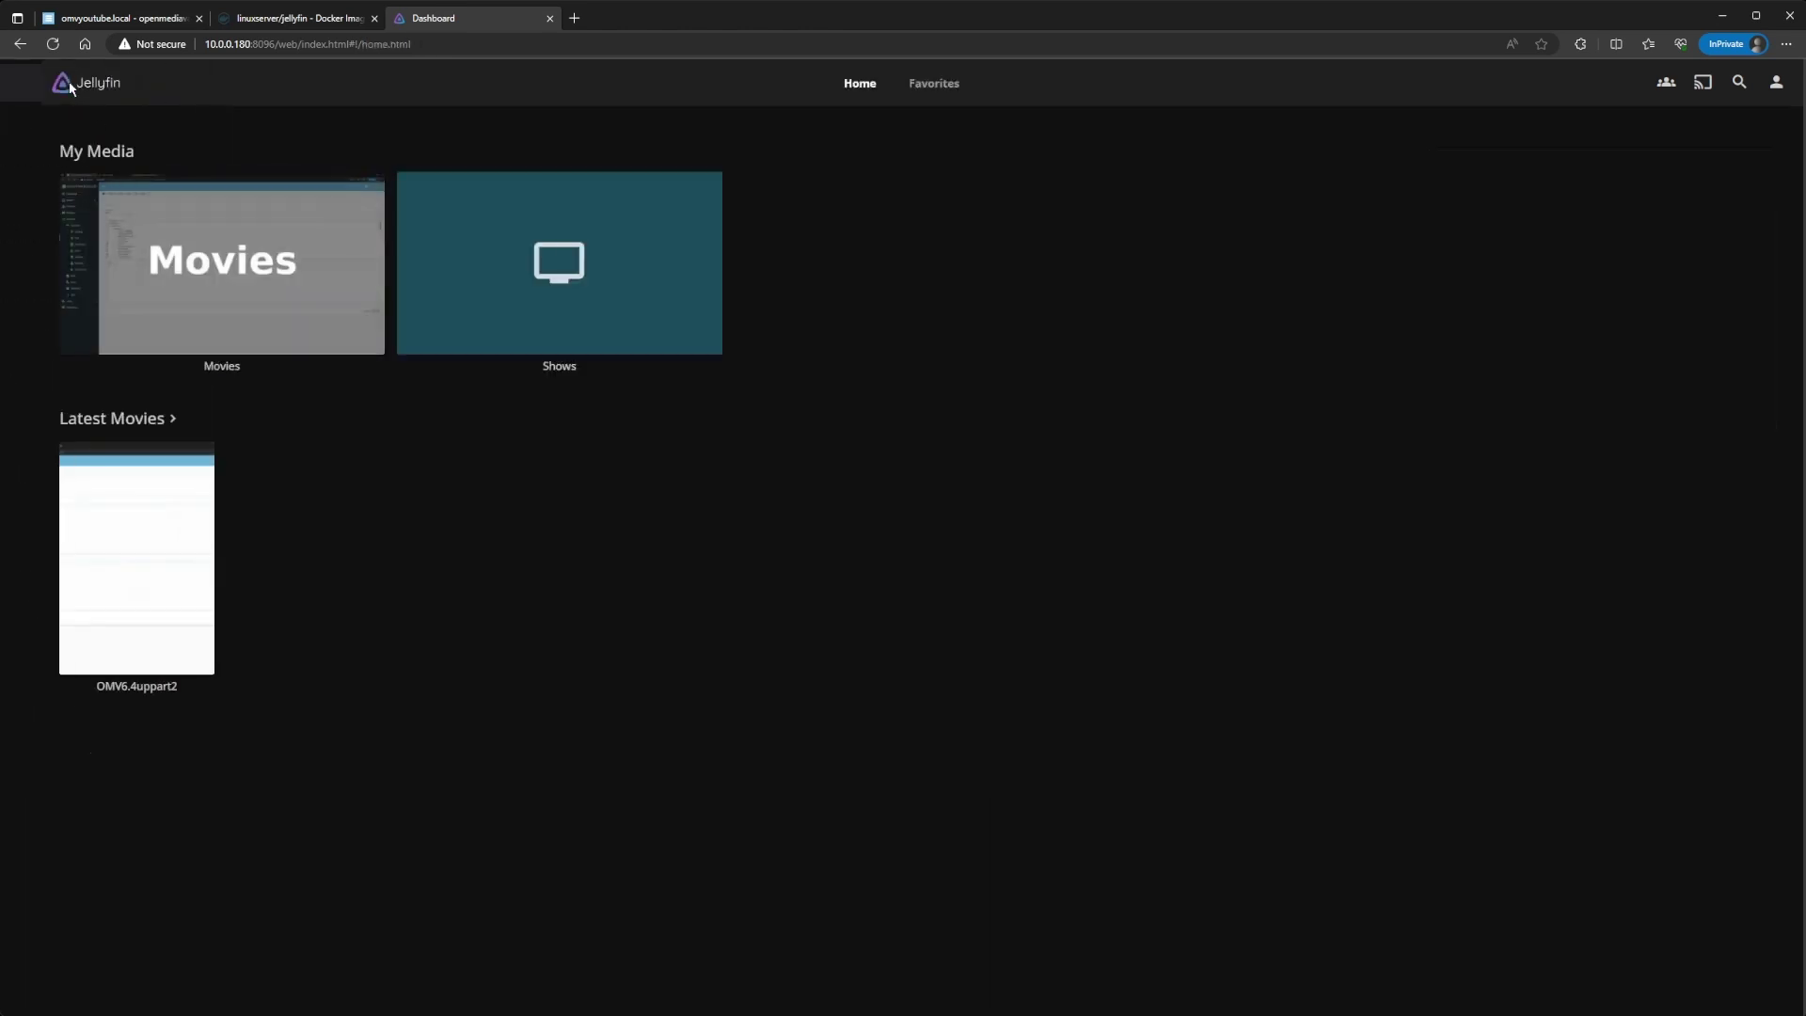
{"action": "left_click", "coordinate": [240, 287]}
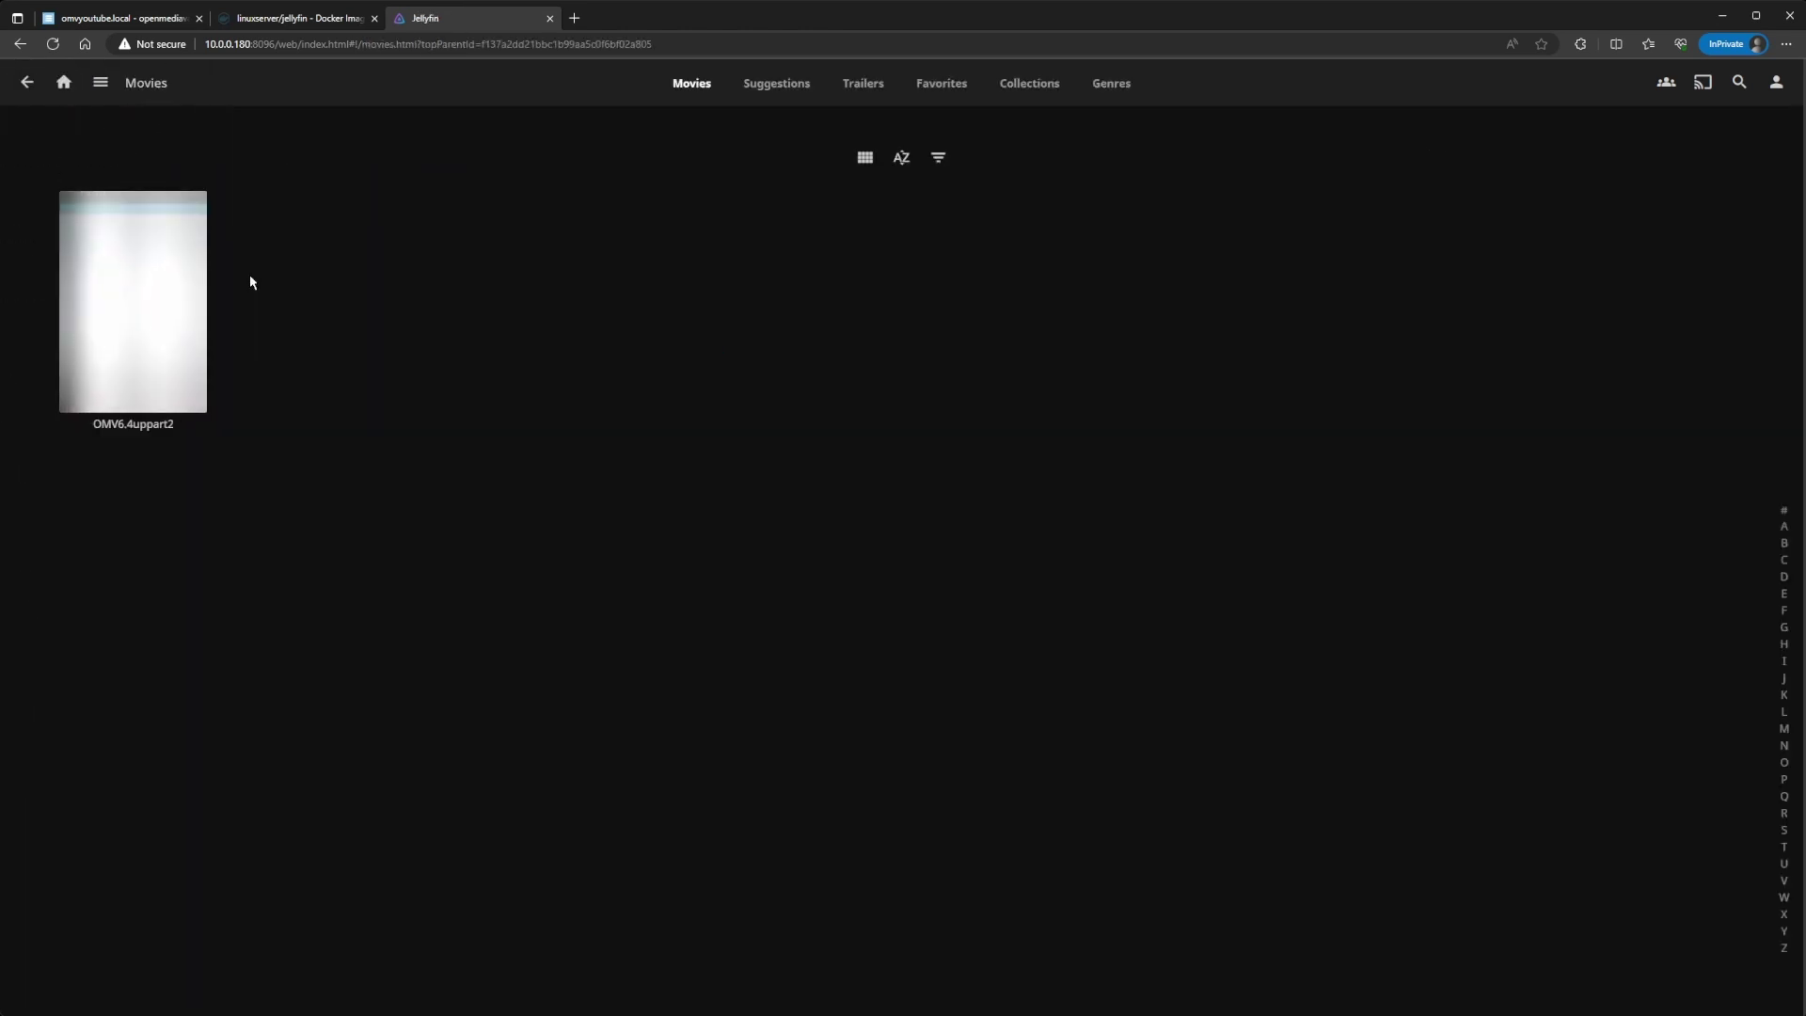
{"action": "left_click", "coordinate": [139, 313]}
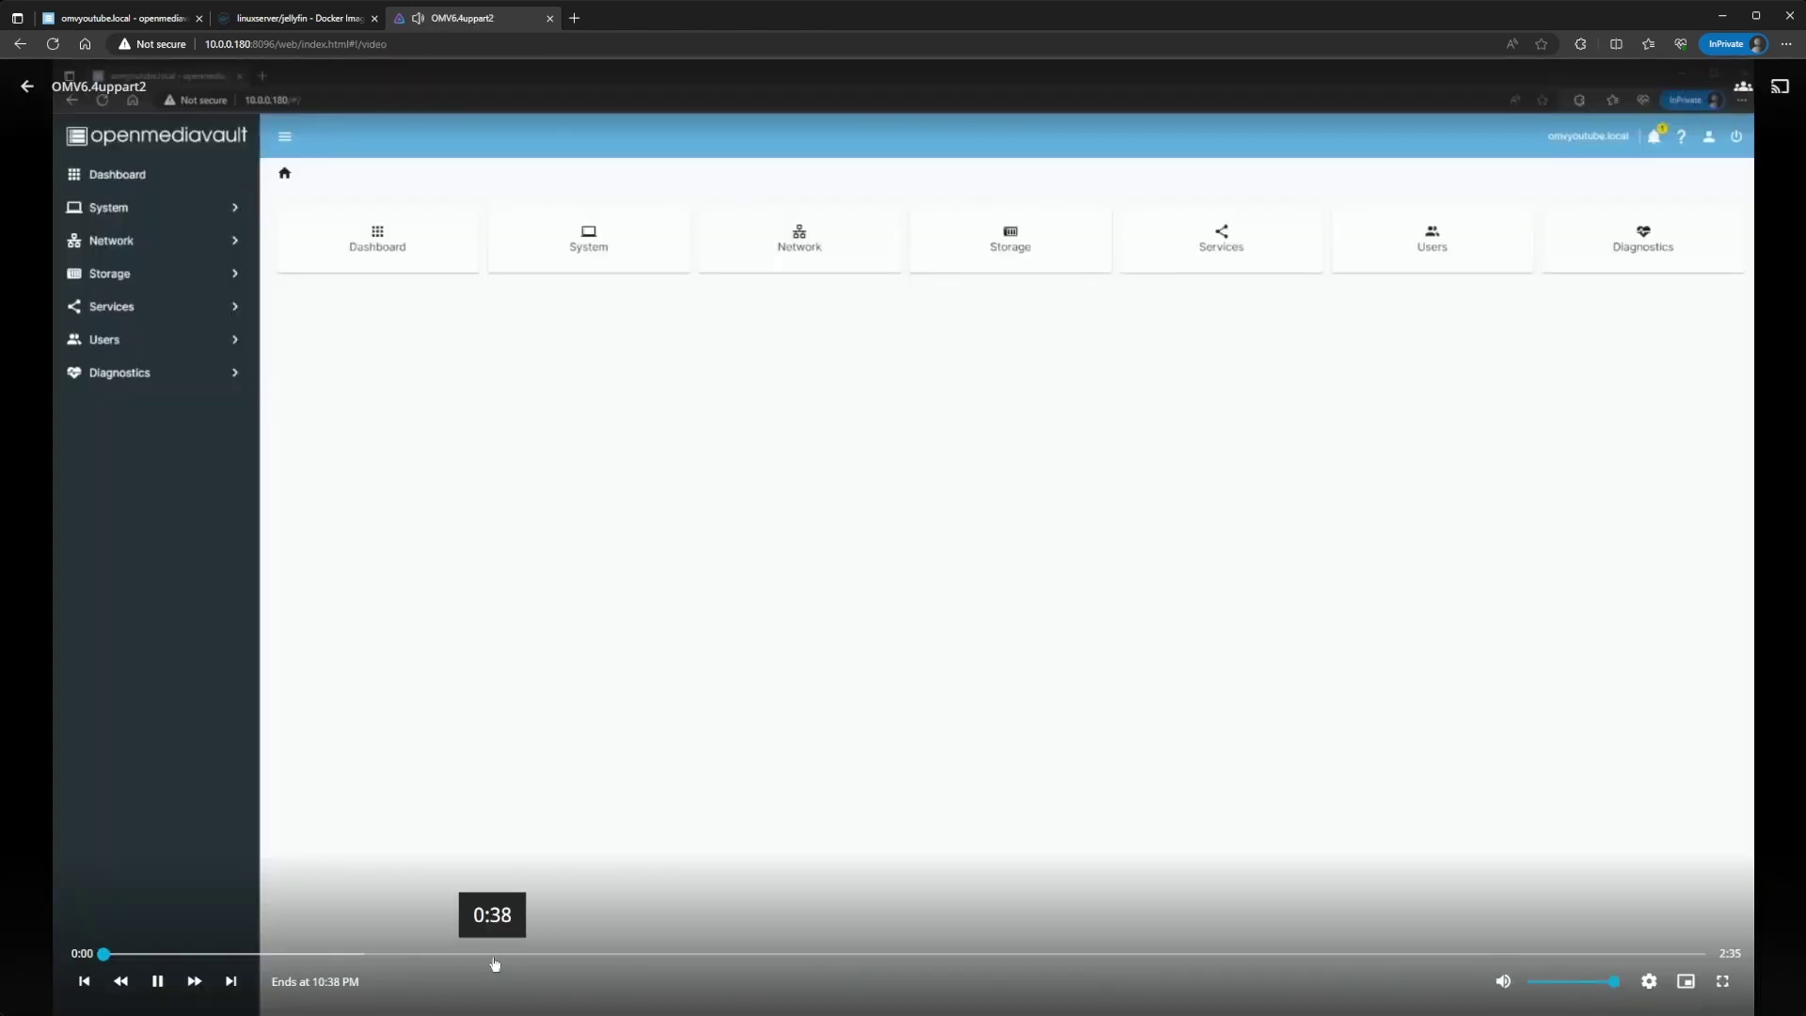
{"action": "left_click", "coordinate": [423, 954]}
{"action": "left_click", "coordinate": [753, 954]}
{"action": "left_click", "coordinate": [979, 954]}
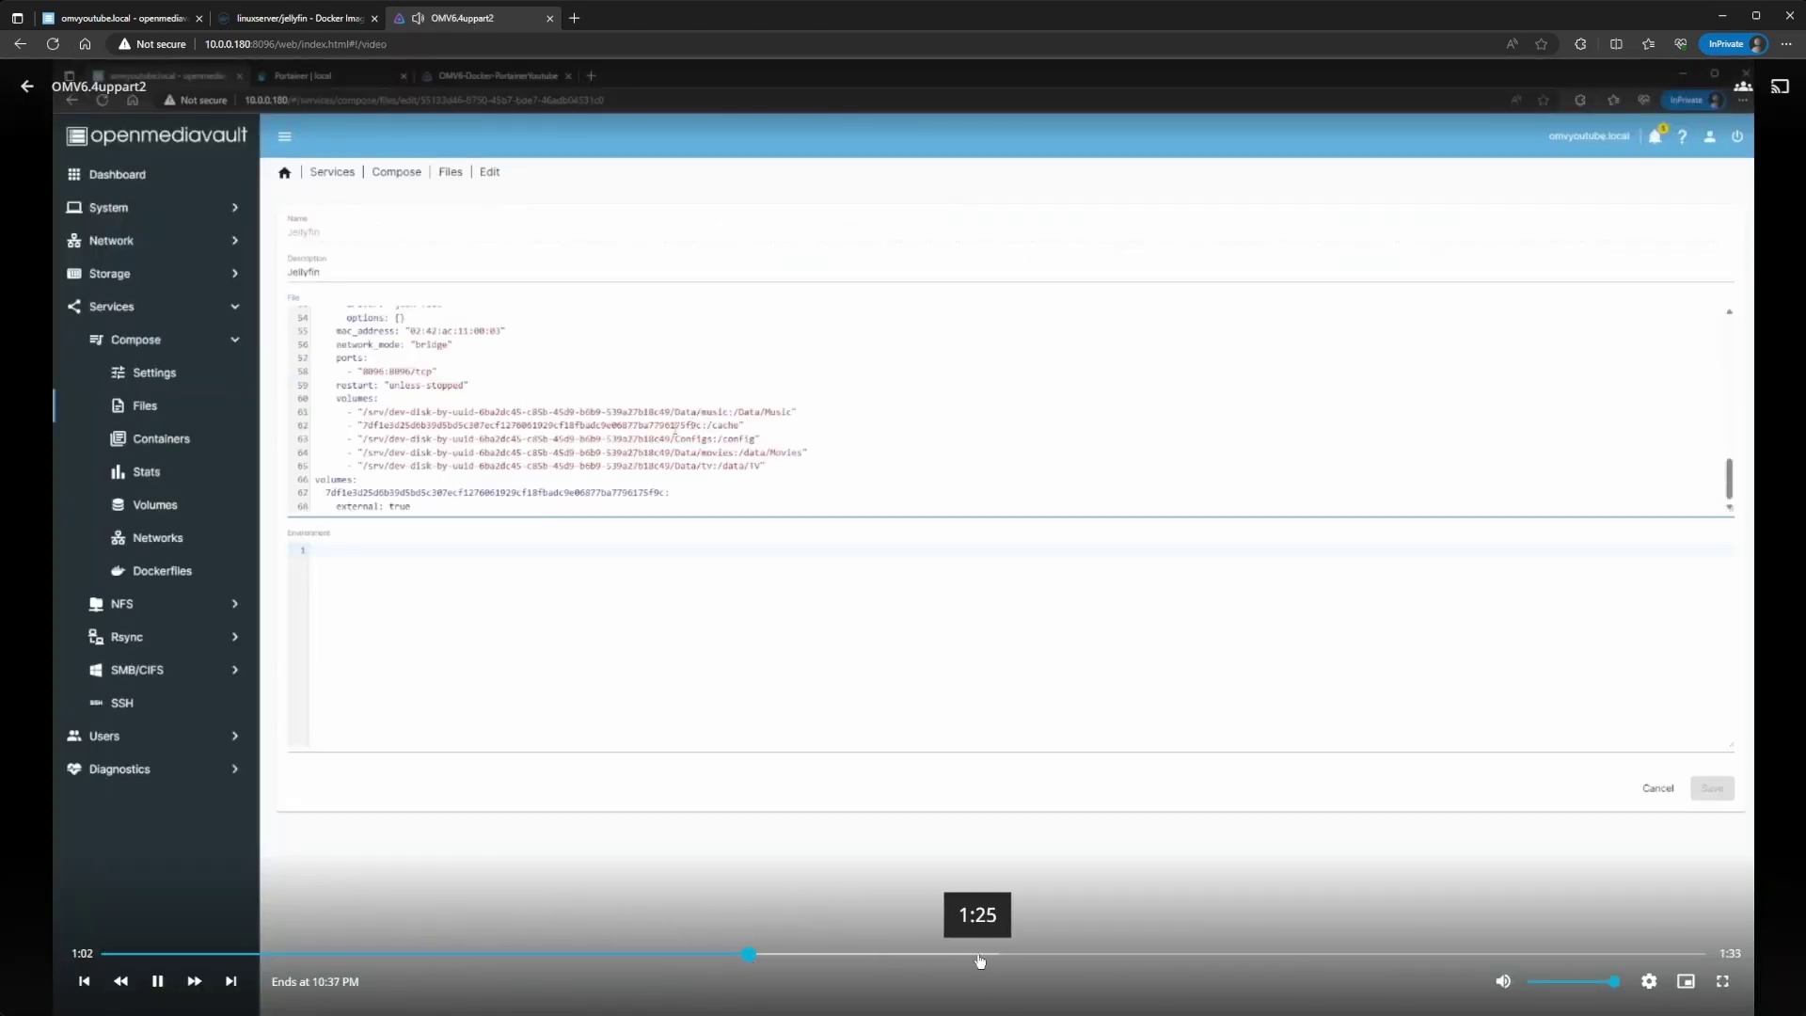
{"action": "key", "text": "space"}
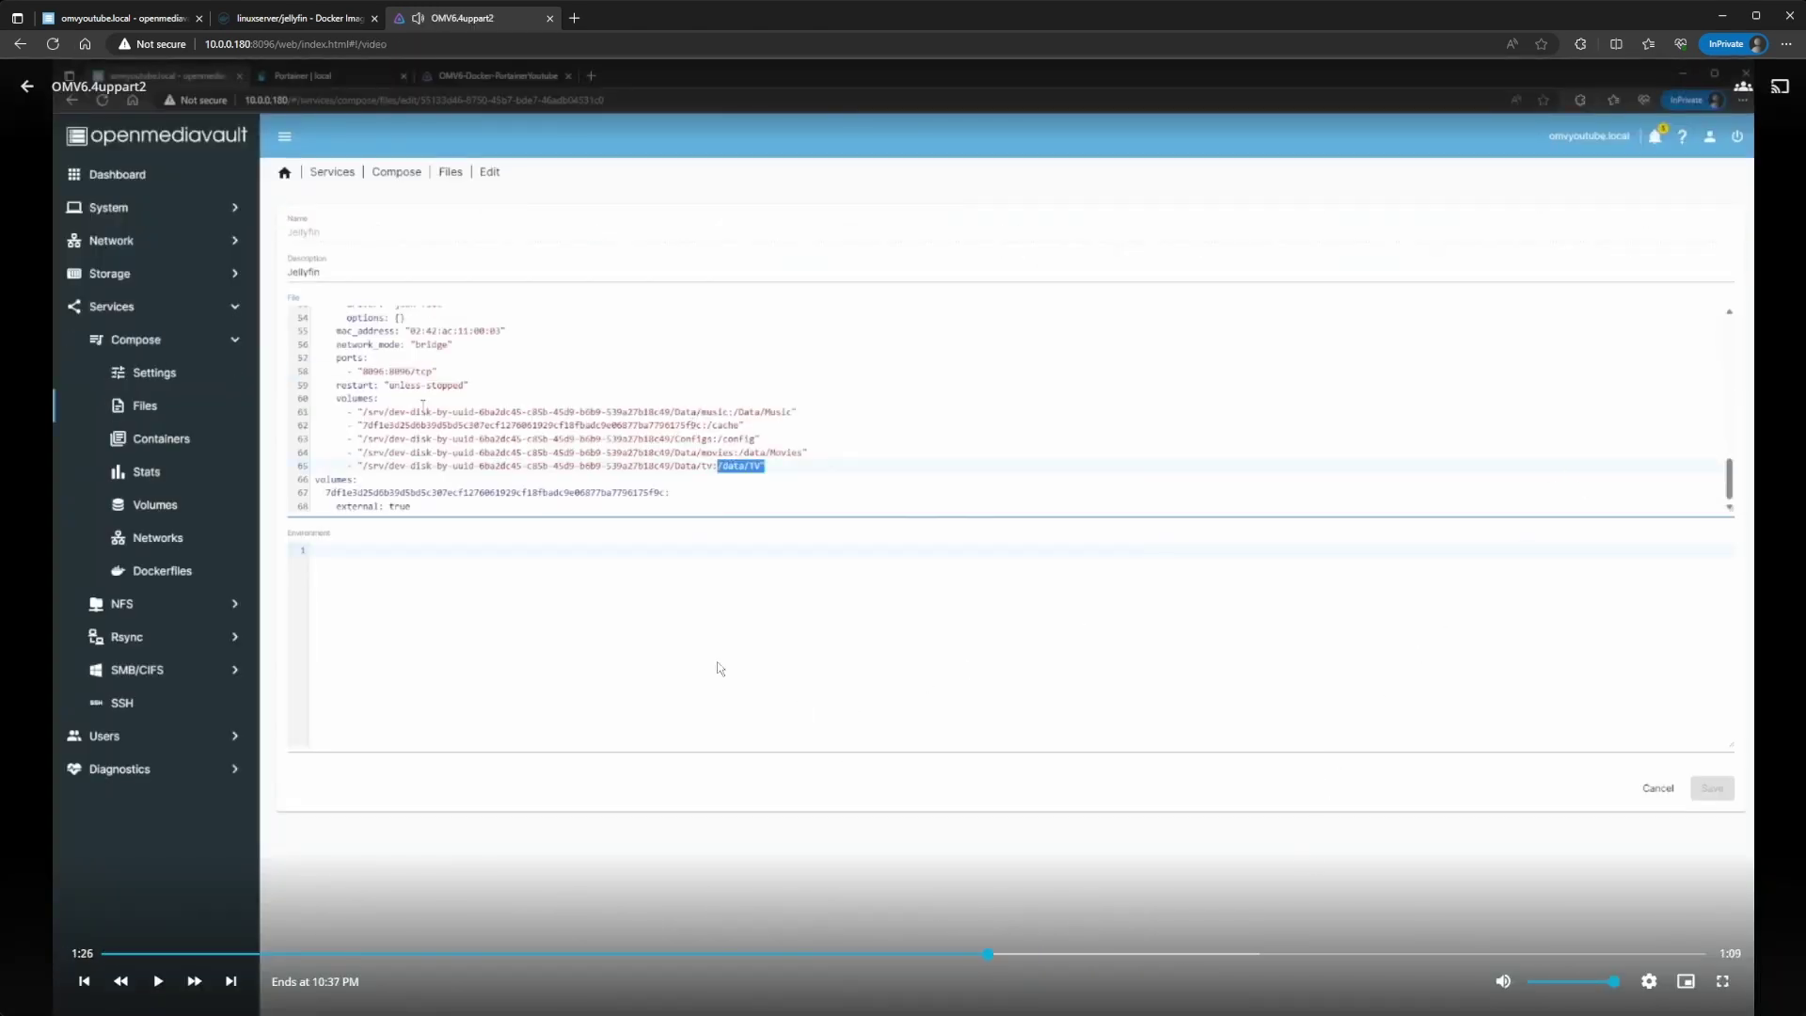
{"action": "left_click", "coordinate": [28, 89]}
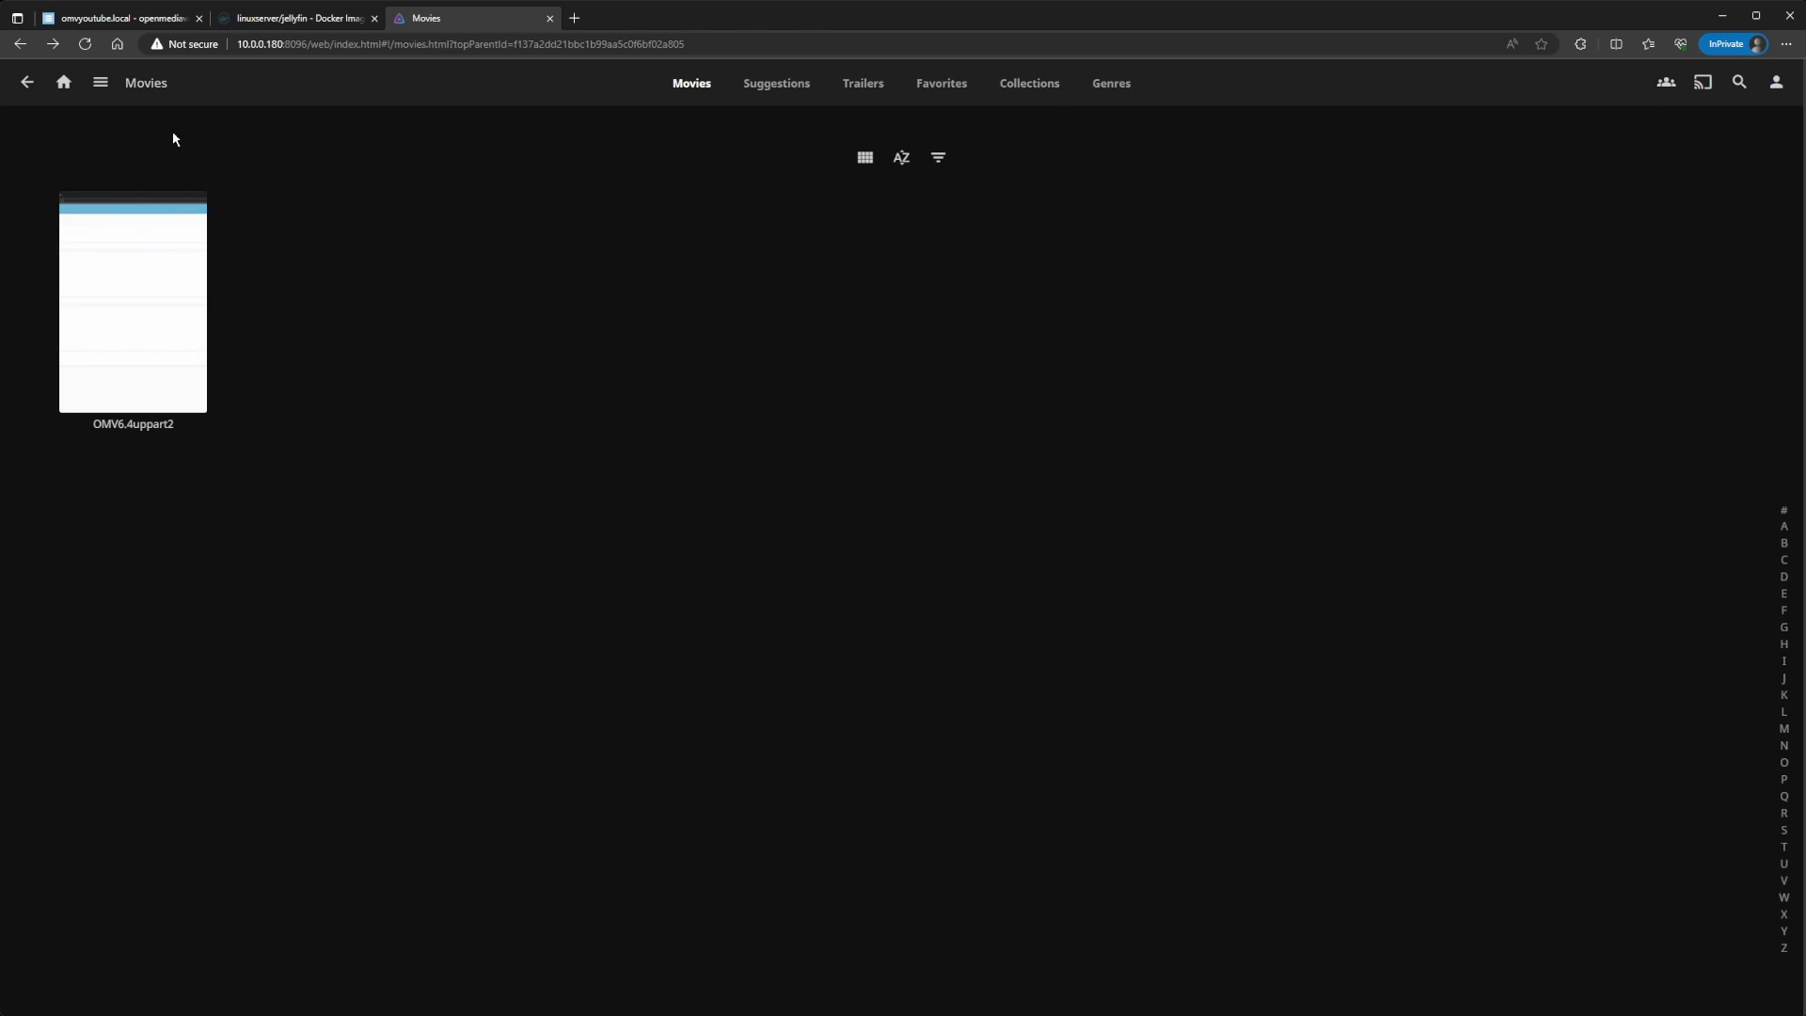
Step: Check that the Shows library is empty, then return to Movies via the navigation drawer
{"action": "left_click", "coordinate": [64, 82]}
{"action": "left_click", "coordinate": [506, 340]}
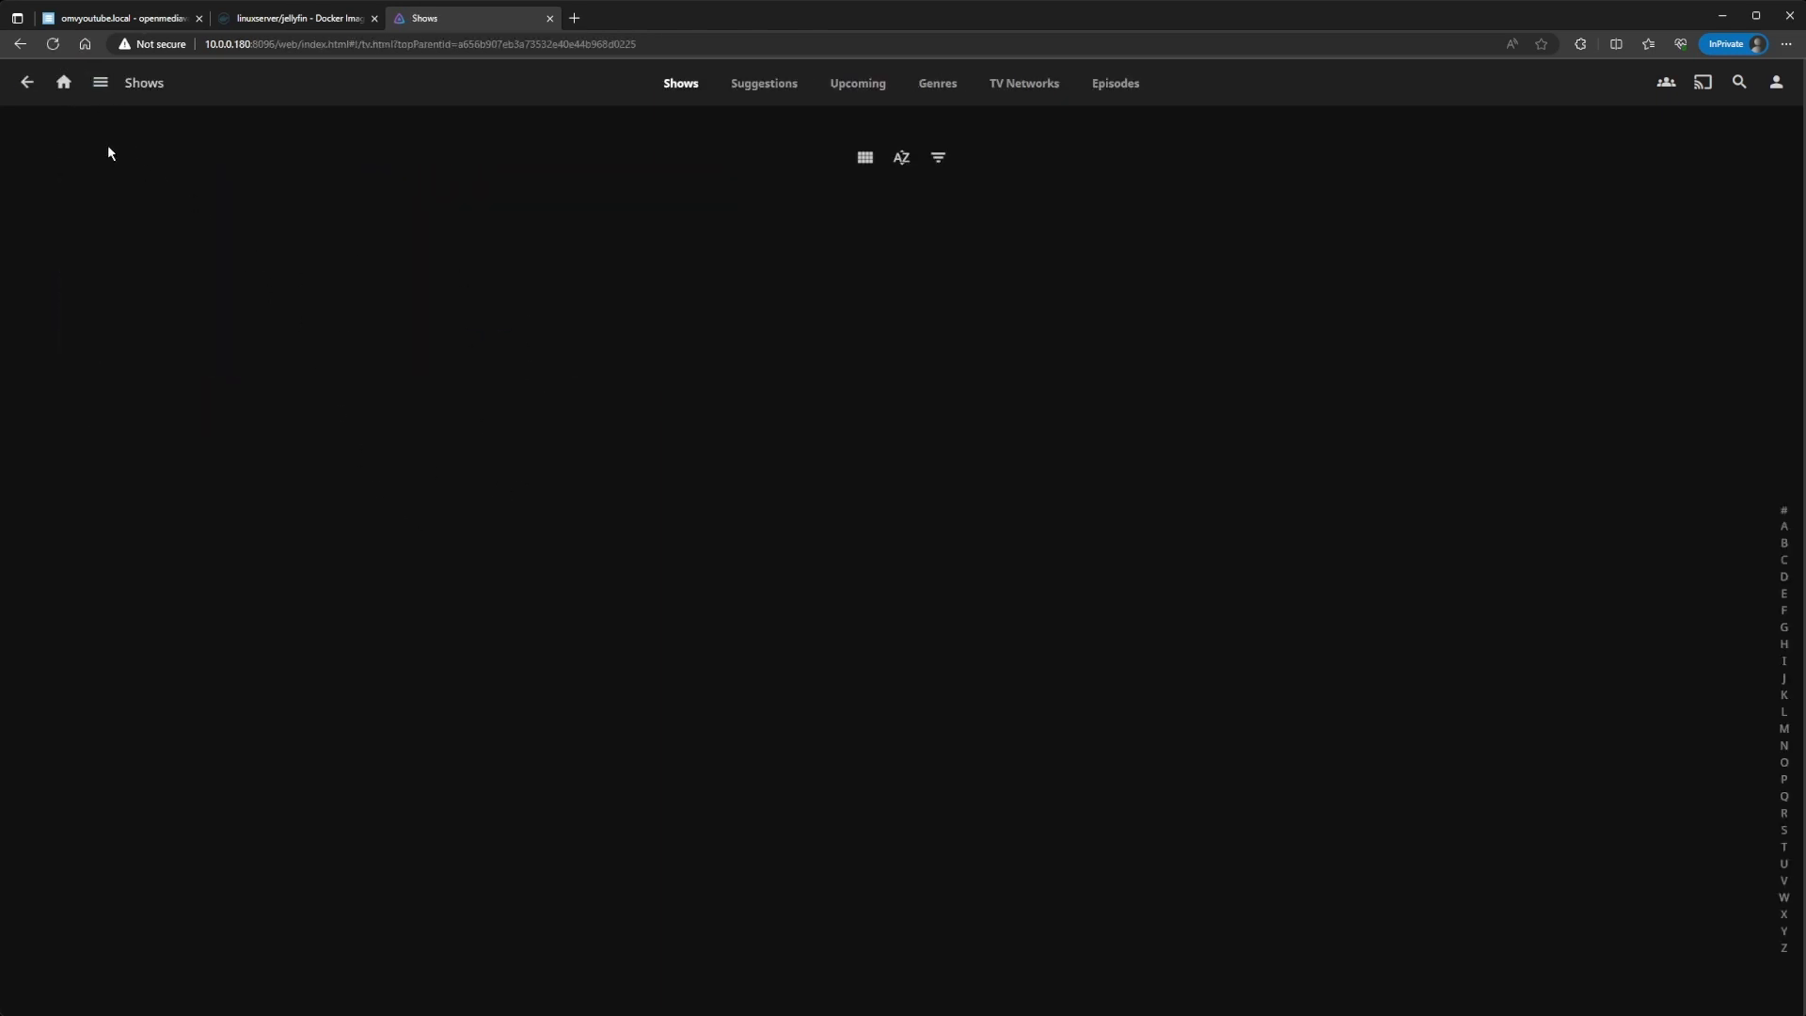
{"action": "left_click", "coordinate": [100, 82]}
{"action": "left_click", "coordinate": [86, 172]}
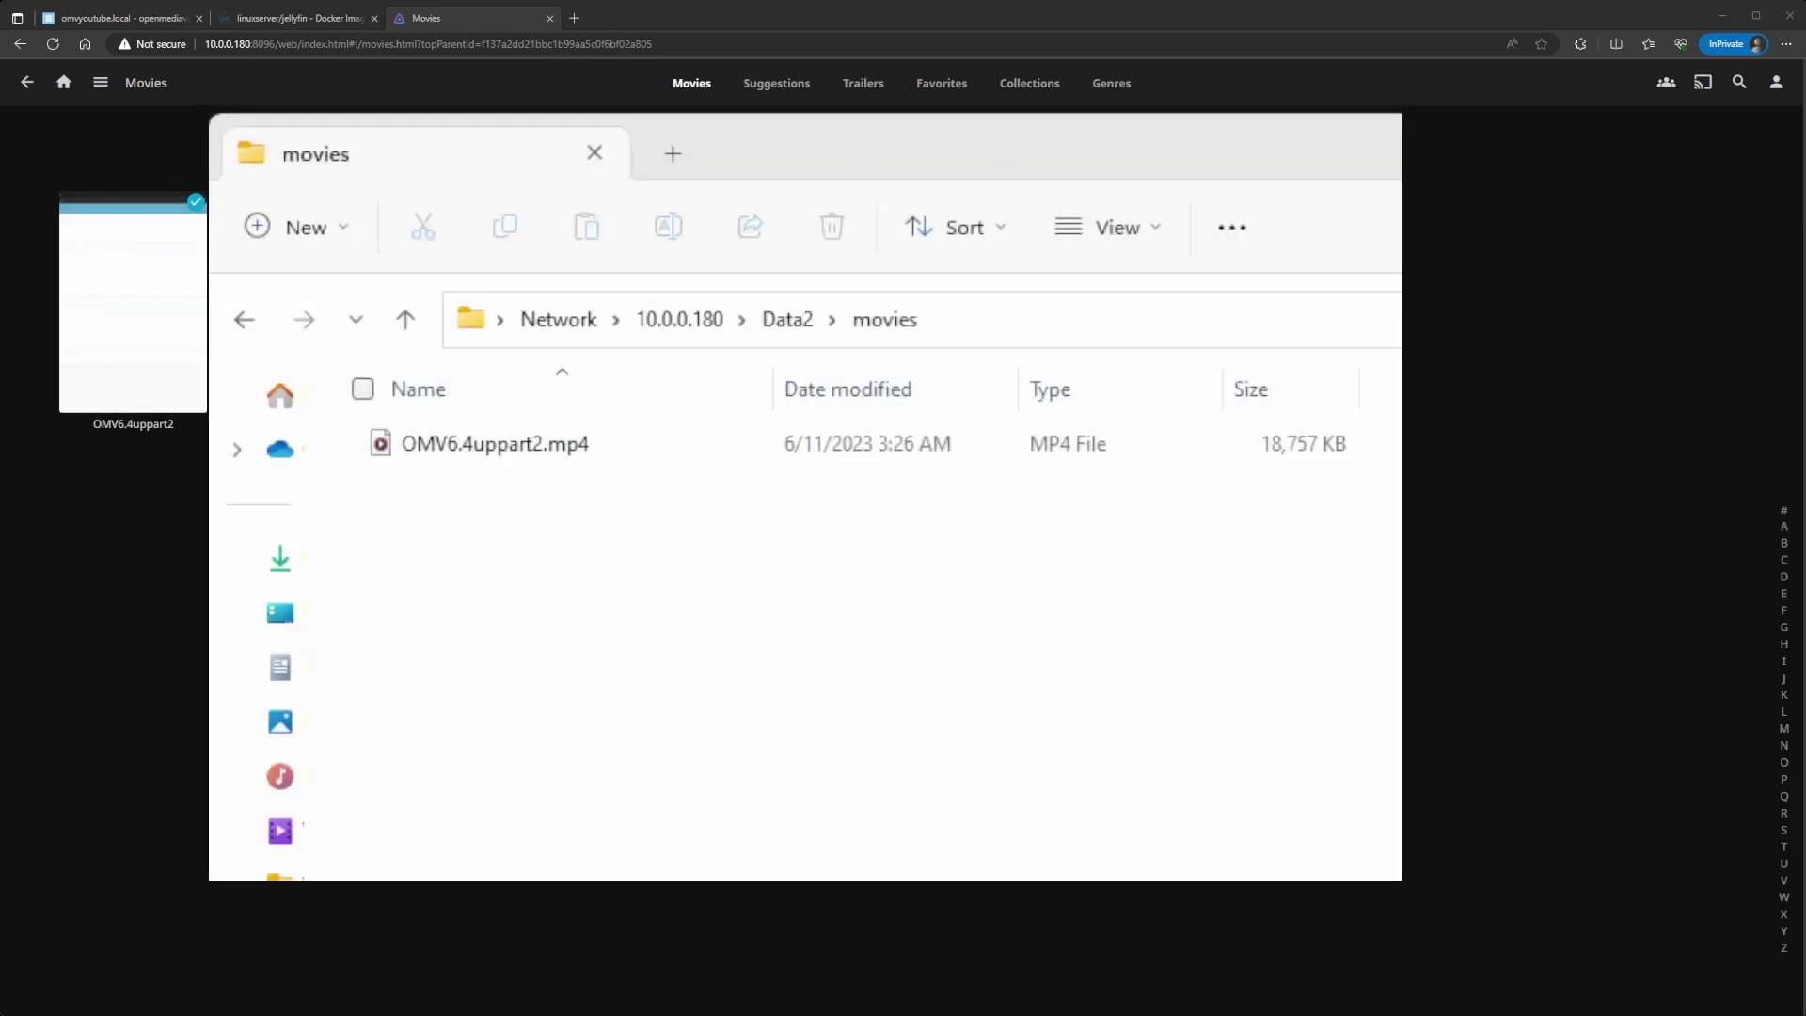
Step: In File Explorer, go to \\10.0.0.180 and open the Data2 movies folder
{"action": "left_click", "coordinate": [968, 320]}
{"action": "left_click", "coordinate": [884, 323]}
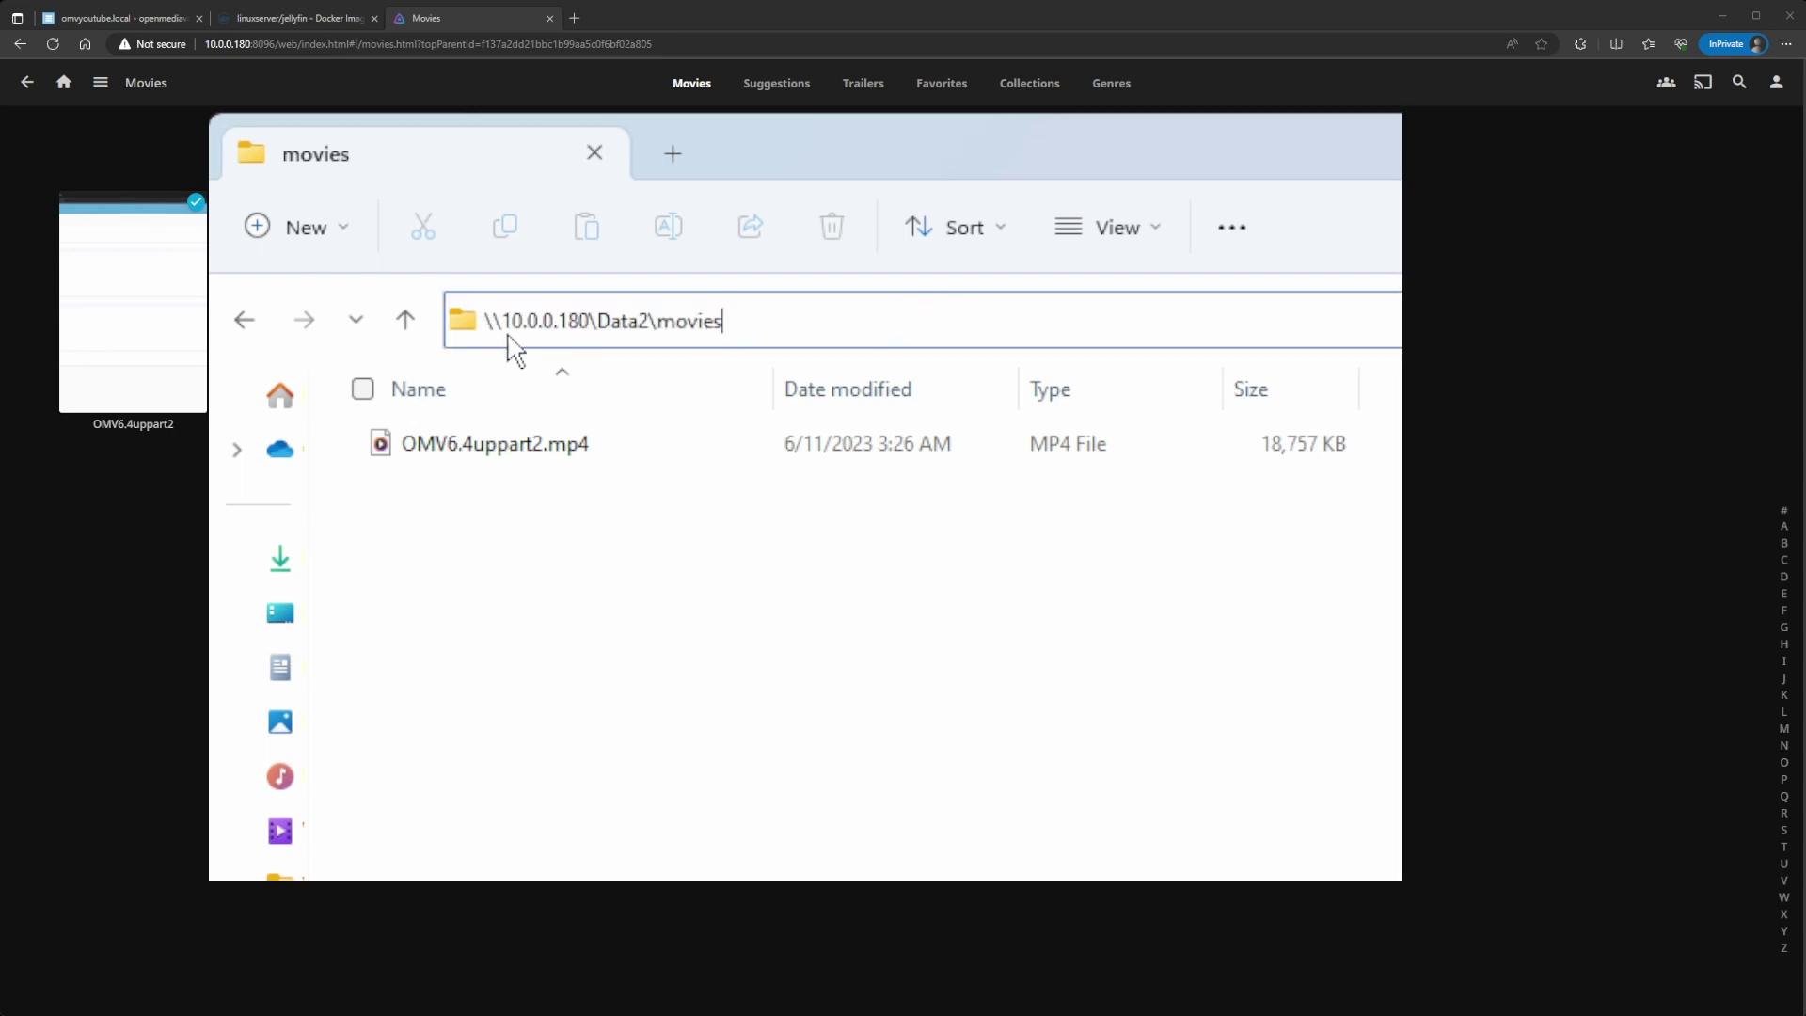
{"action": "left_click_drag", "start_coordinate": [750, 318], "coordinate": [594, 321]}
{"action": "key", "text": "BackSpace"}
{"action": "key", "text": "Return"}
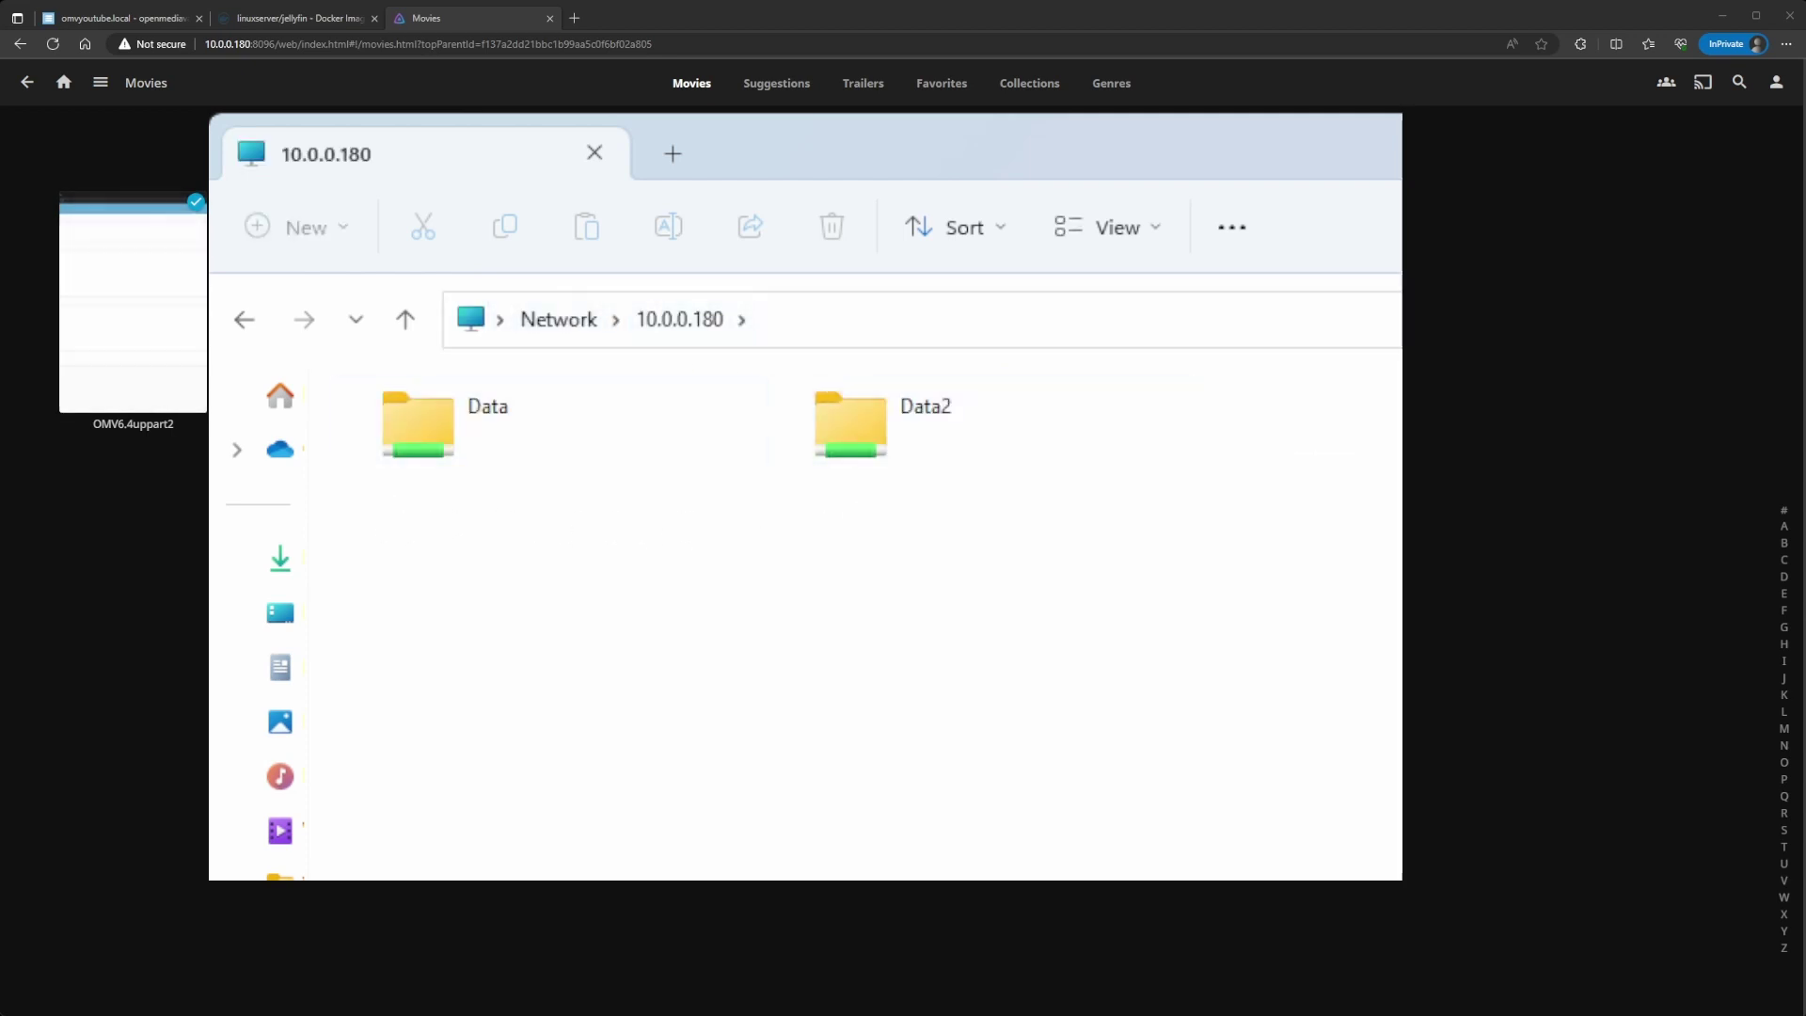
{"action": "double_click", "coordinate": [910, 438]}
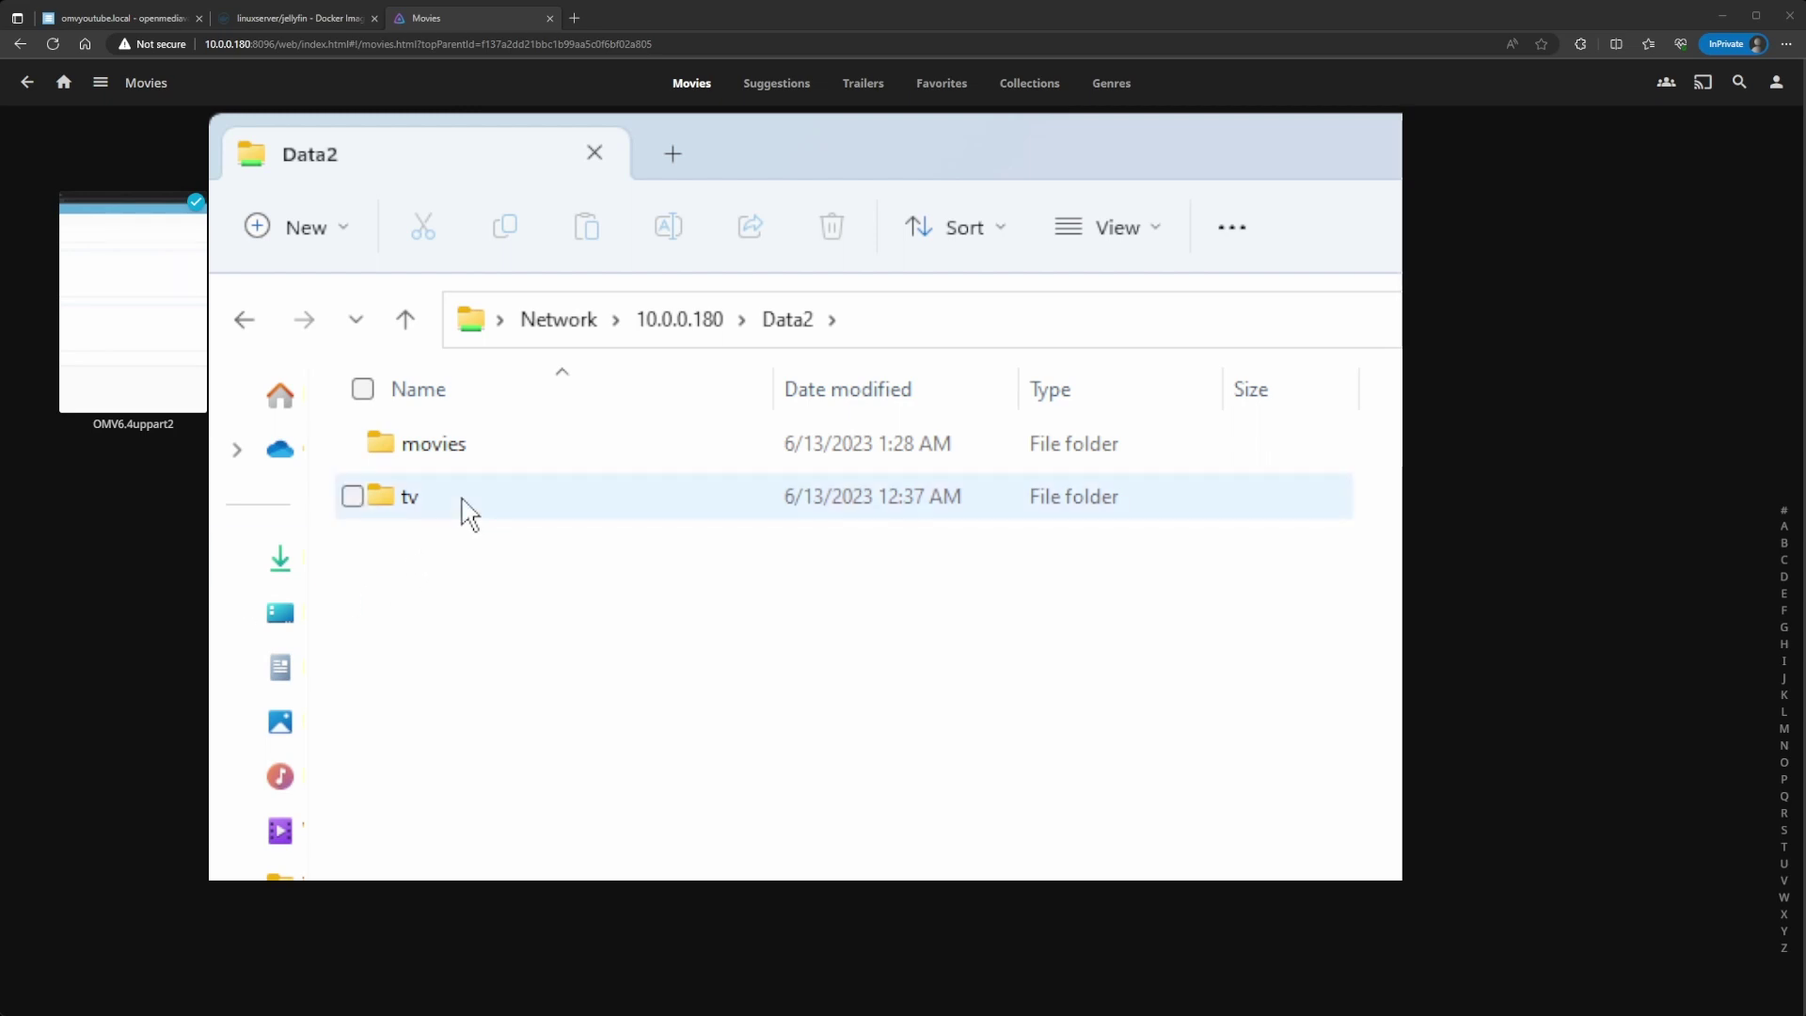
{"action": "double_click", "coordinate": [457, 464]}
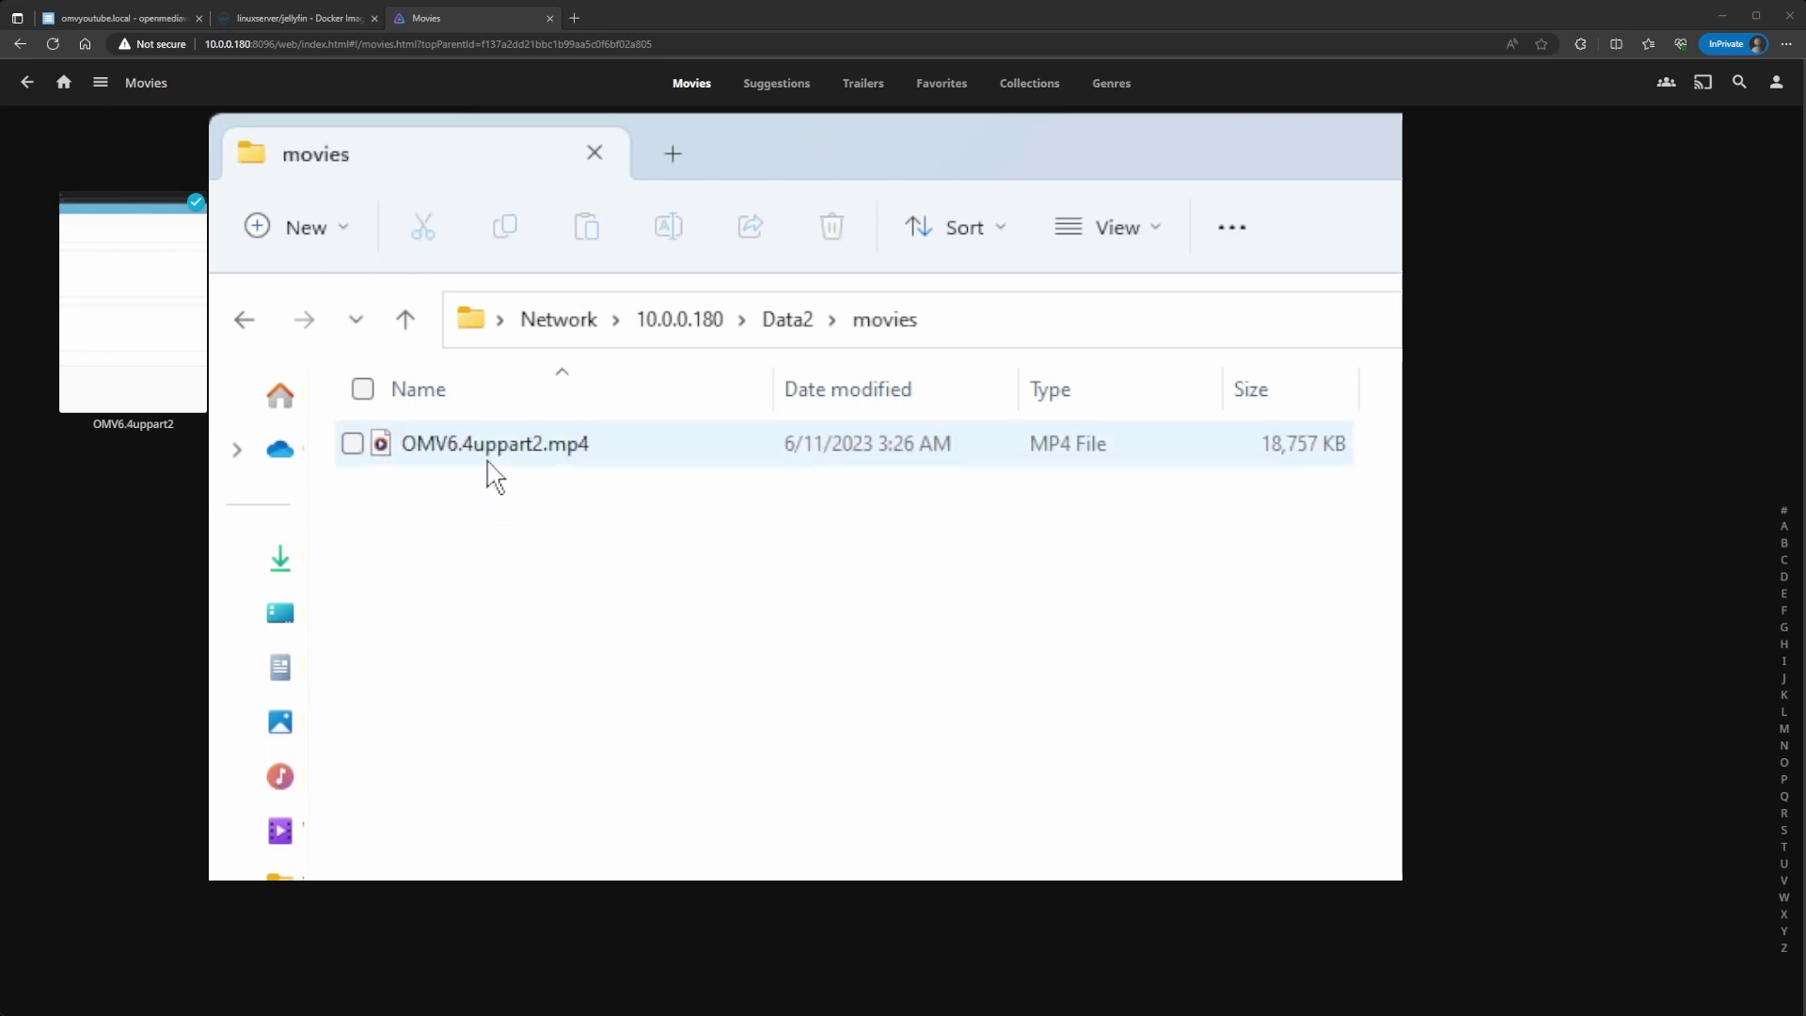
Step: Copy OMV6.4uppart2.mp4 into the Data2 tv folder, then return to movies
{"action": "left_click", "coordinate": [513, 452]}
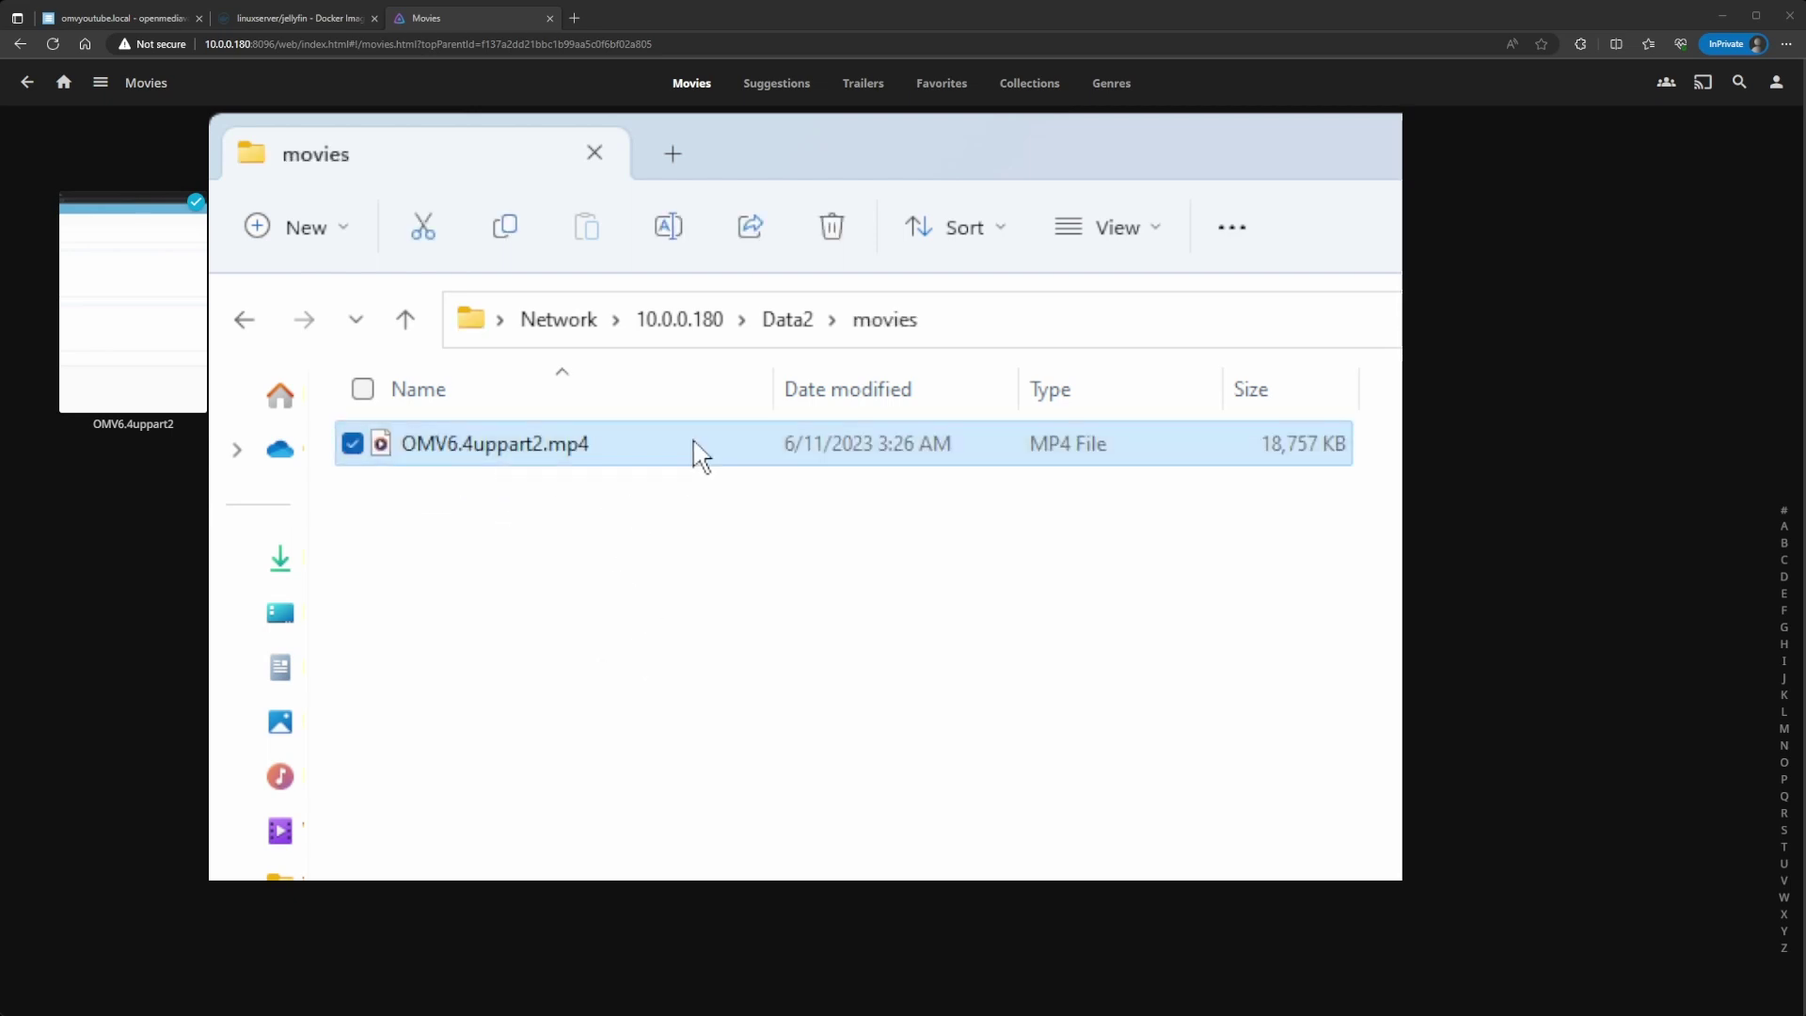
{"action": "left_click", "coordinate": [790, 324]}
{"action": "double_click", "coordinate": [517, 508]}
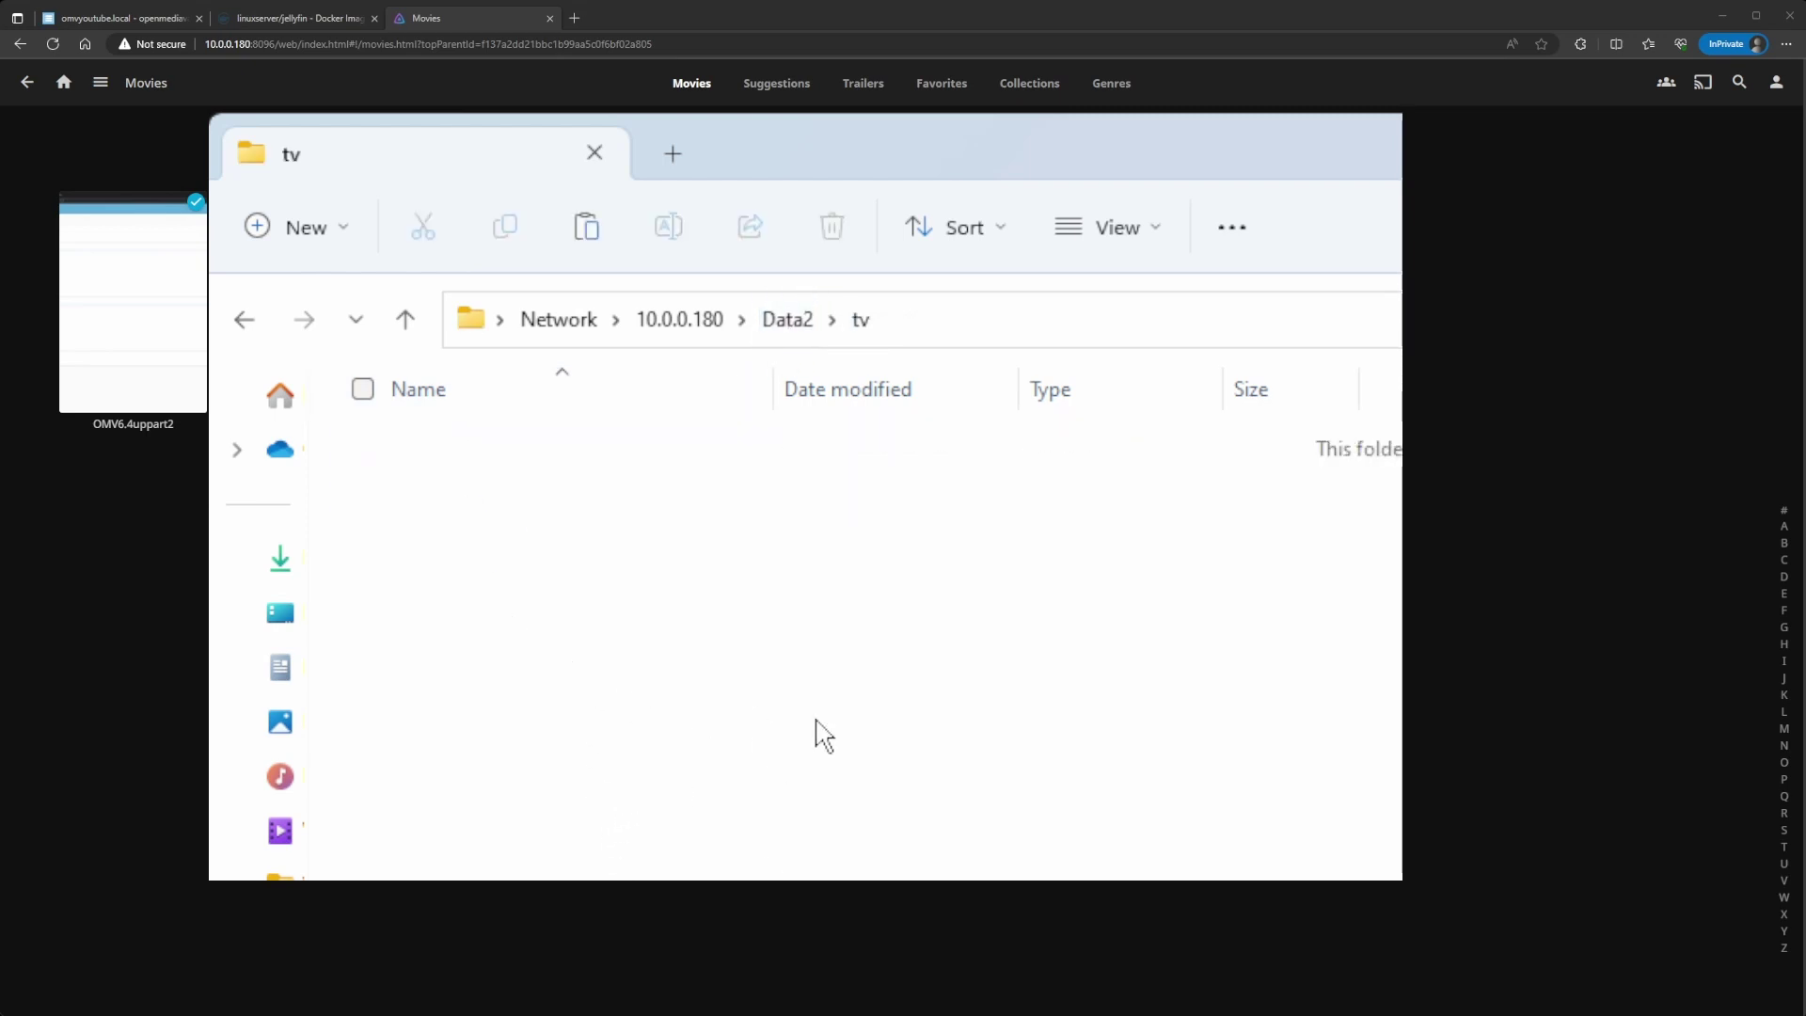
{"action": "key", "text": "ctrl+v"}
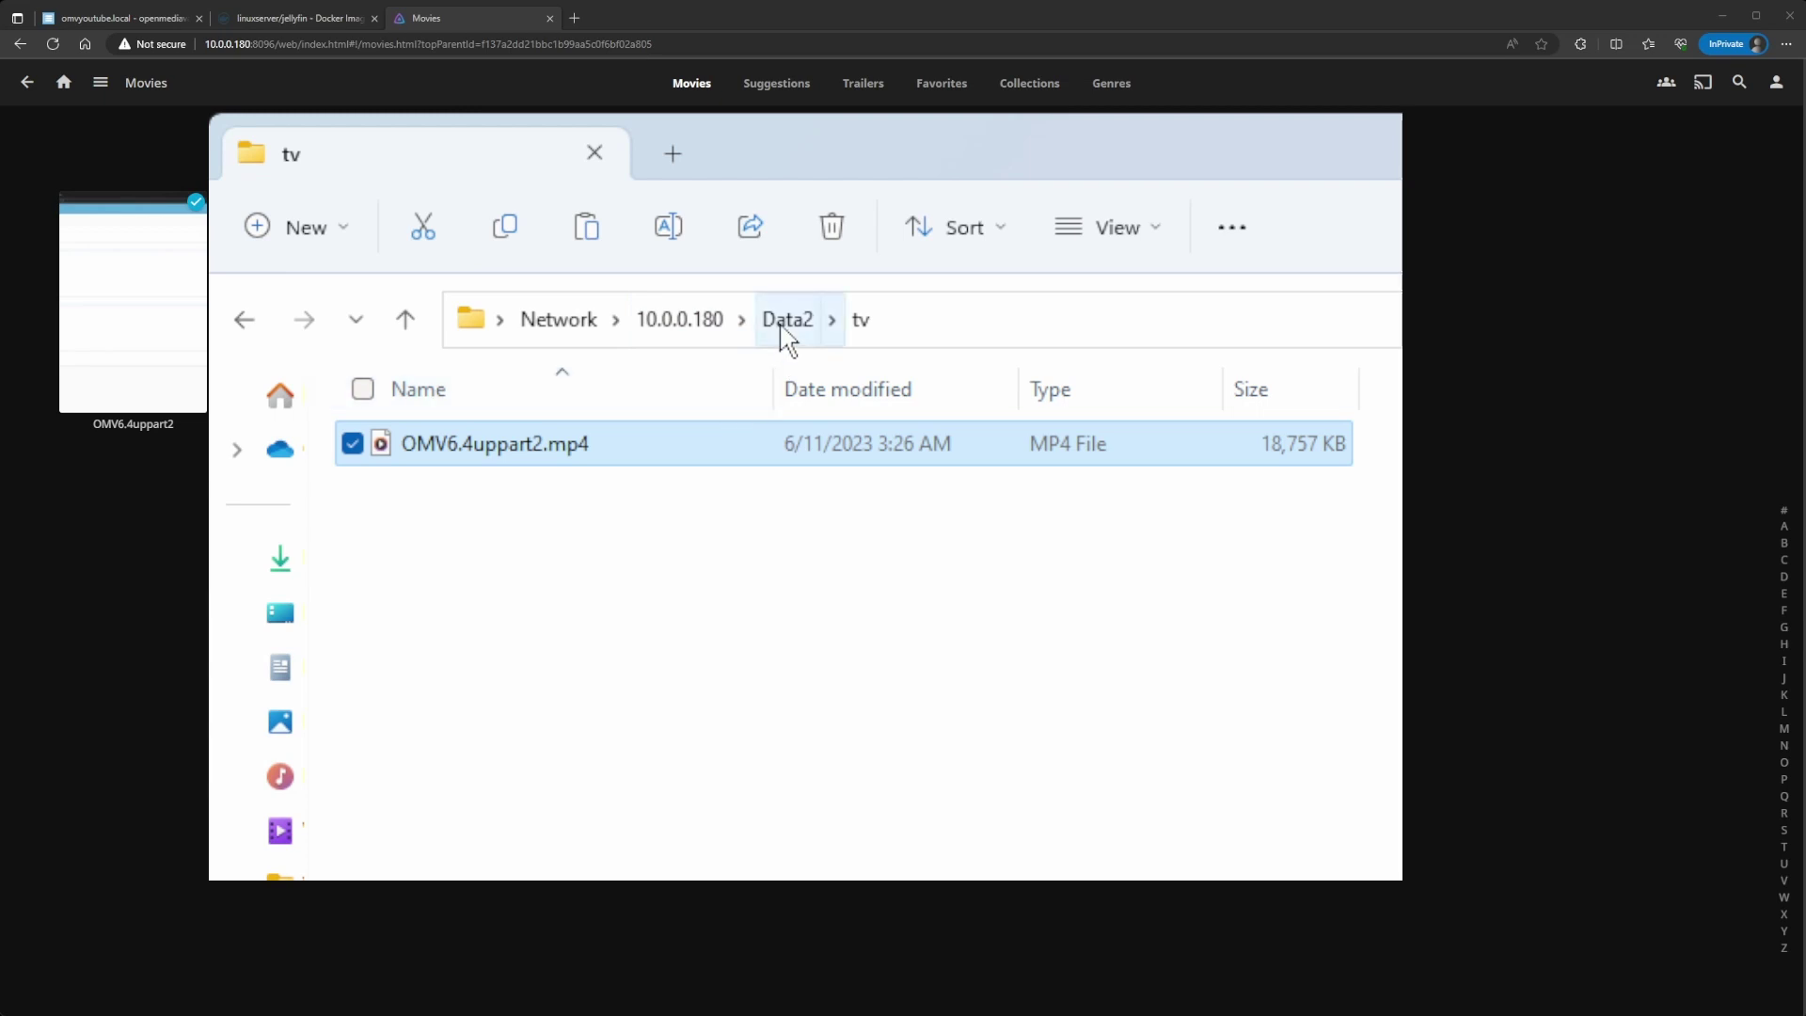
{"action": "left_click", "coordinate": [779, 331]}
{"action": "double_click", "coordinate": [525, 449]}
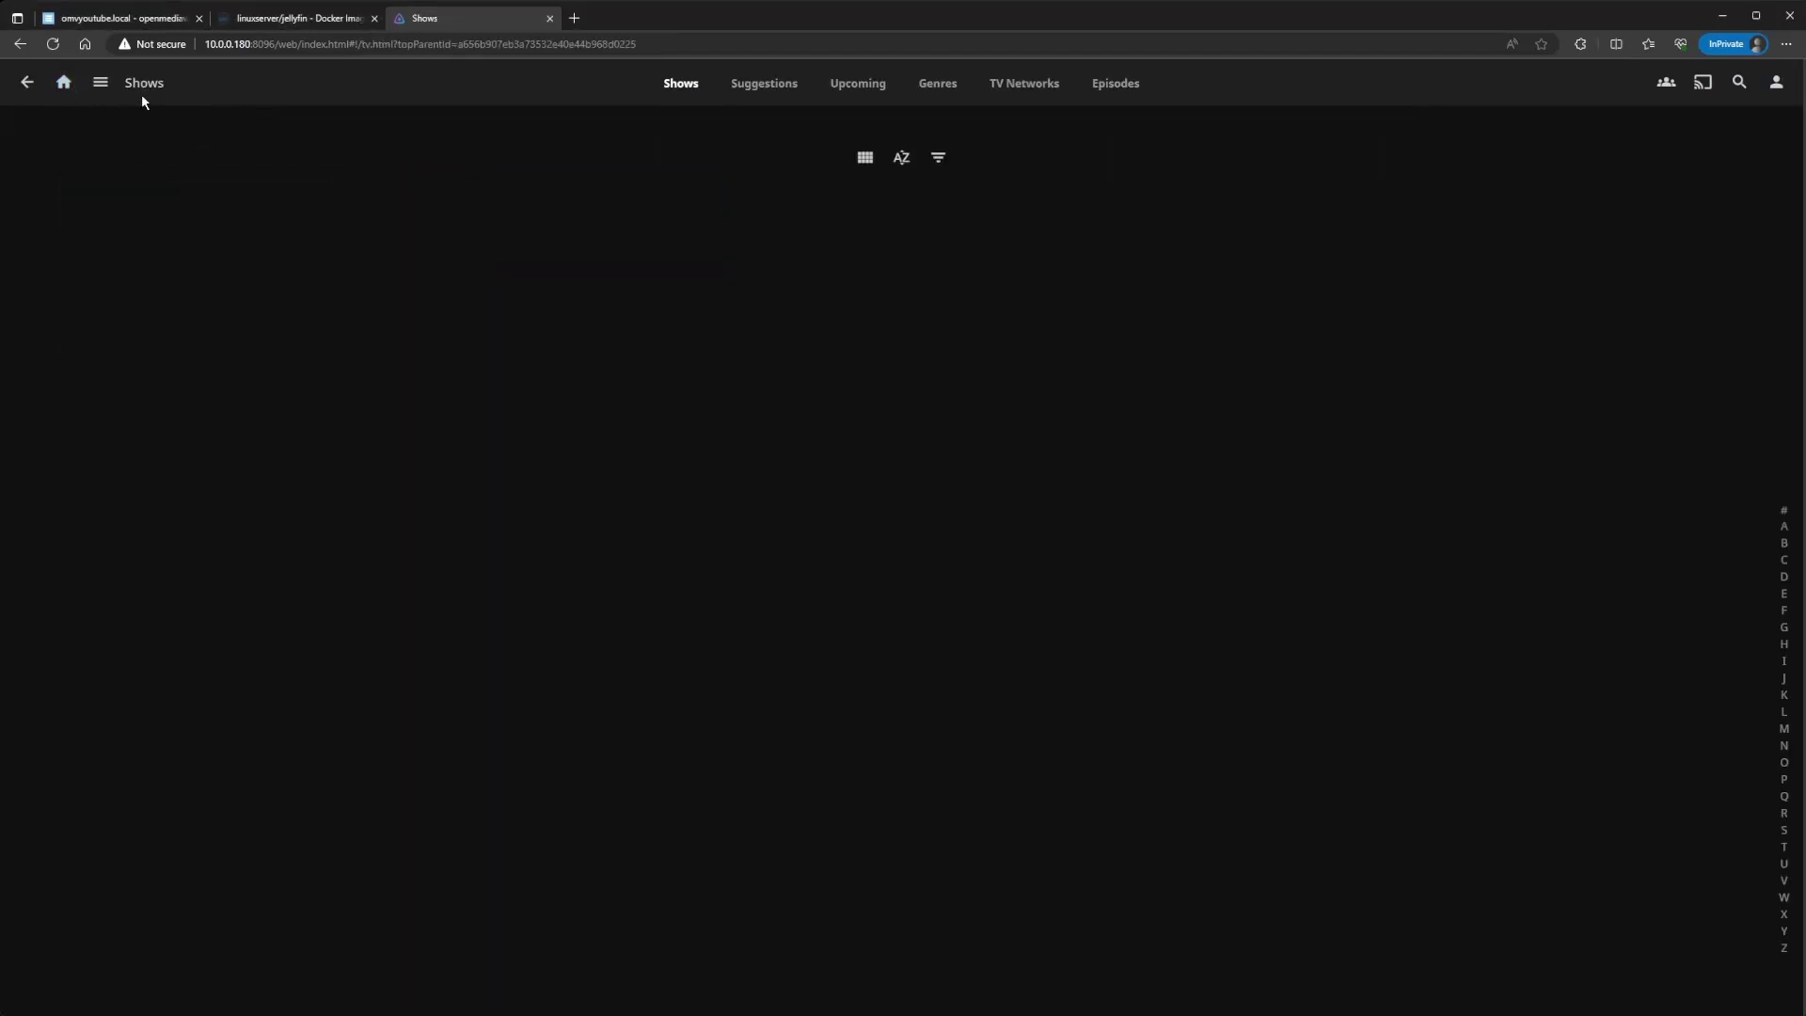
Step: Run Scan All Libraries from the Jellyfin Dashboard
{"action": "left_click", "coordinate": [103, 85]}
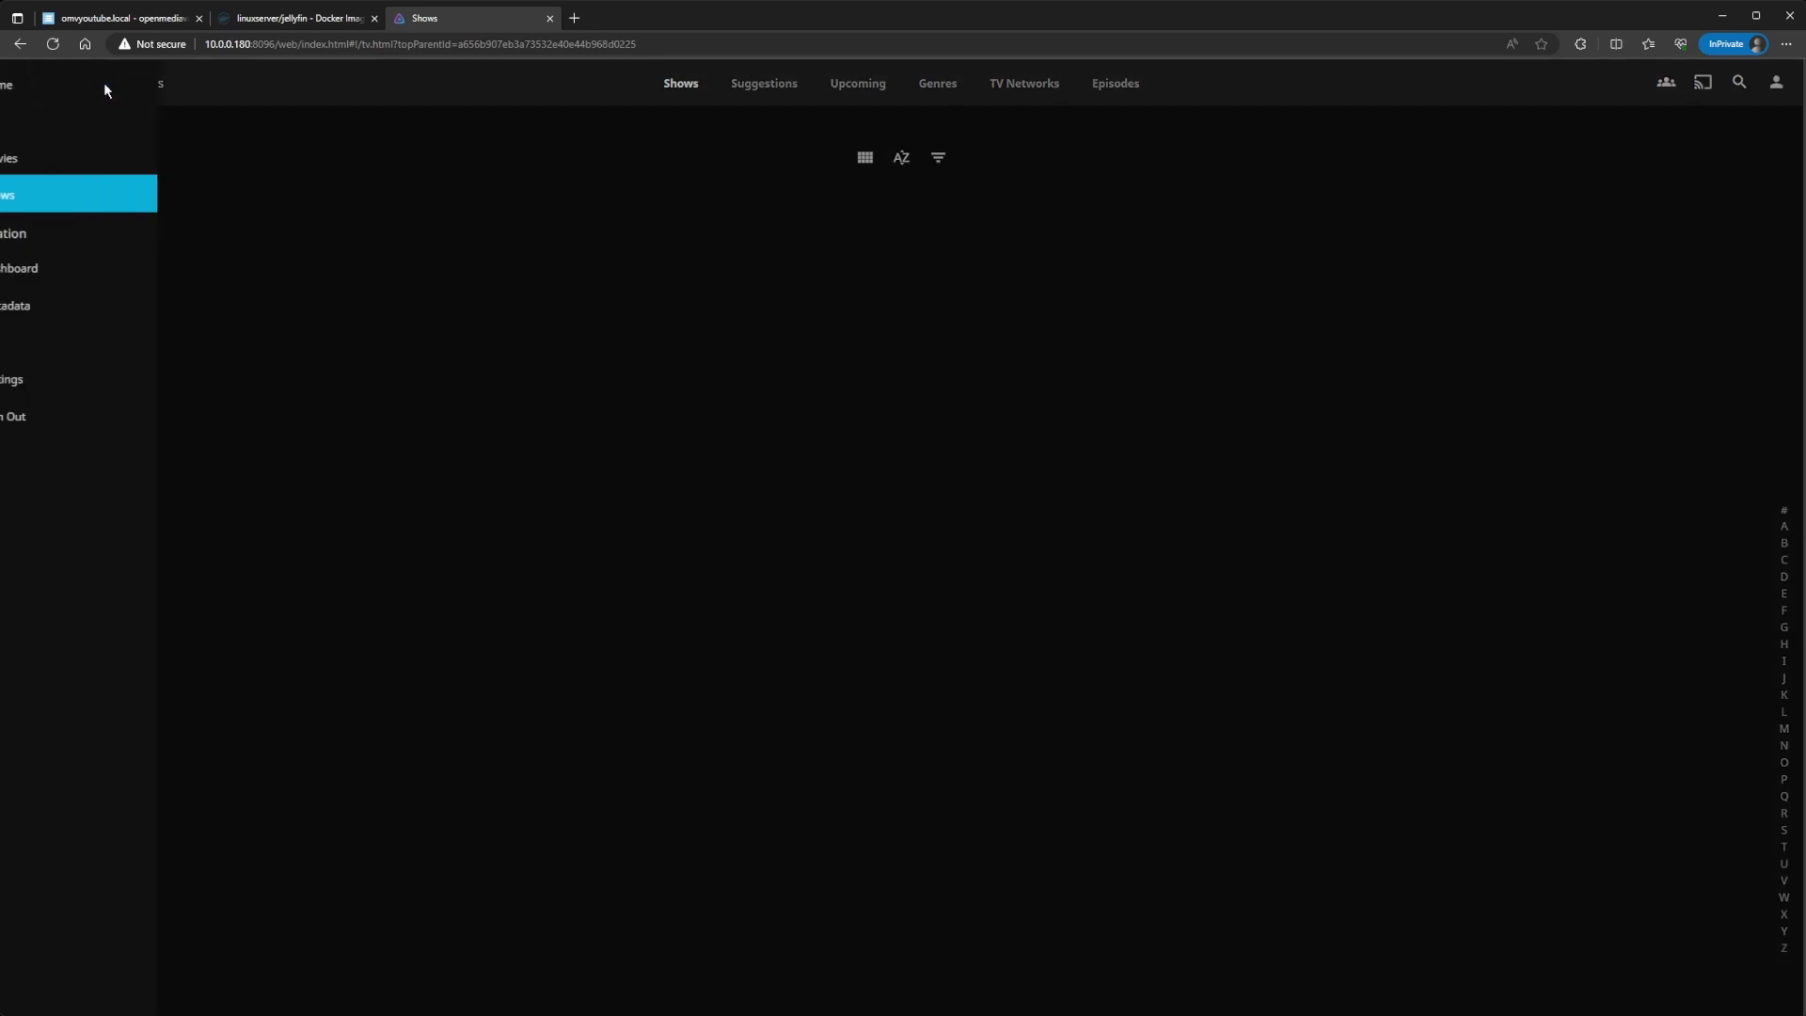
{"action": "left_click", "coordinate": [98, 275]}
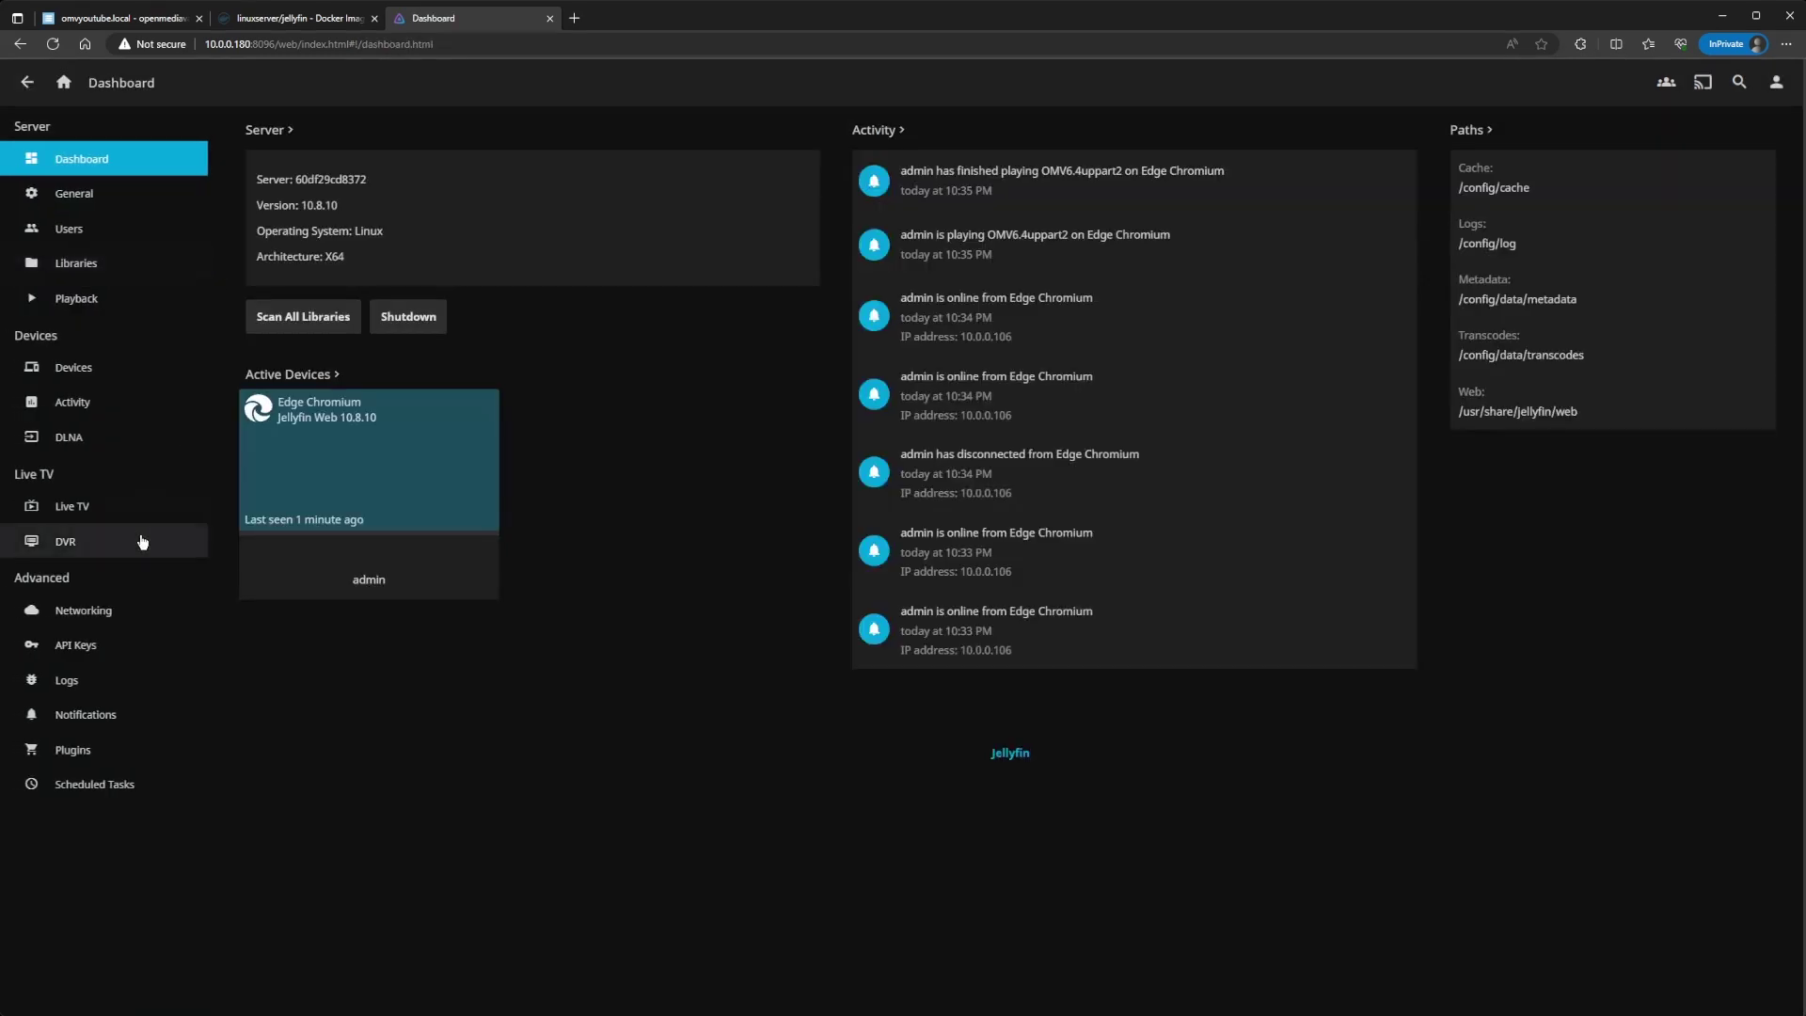
{"action": "left_click", "coordinate": [309, 329]}
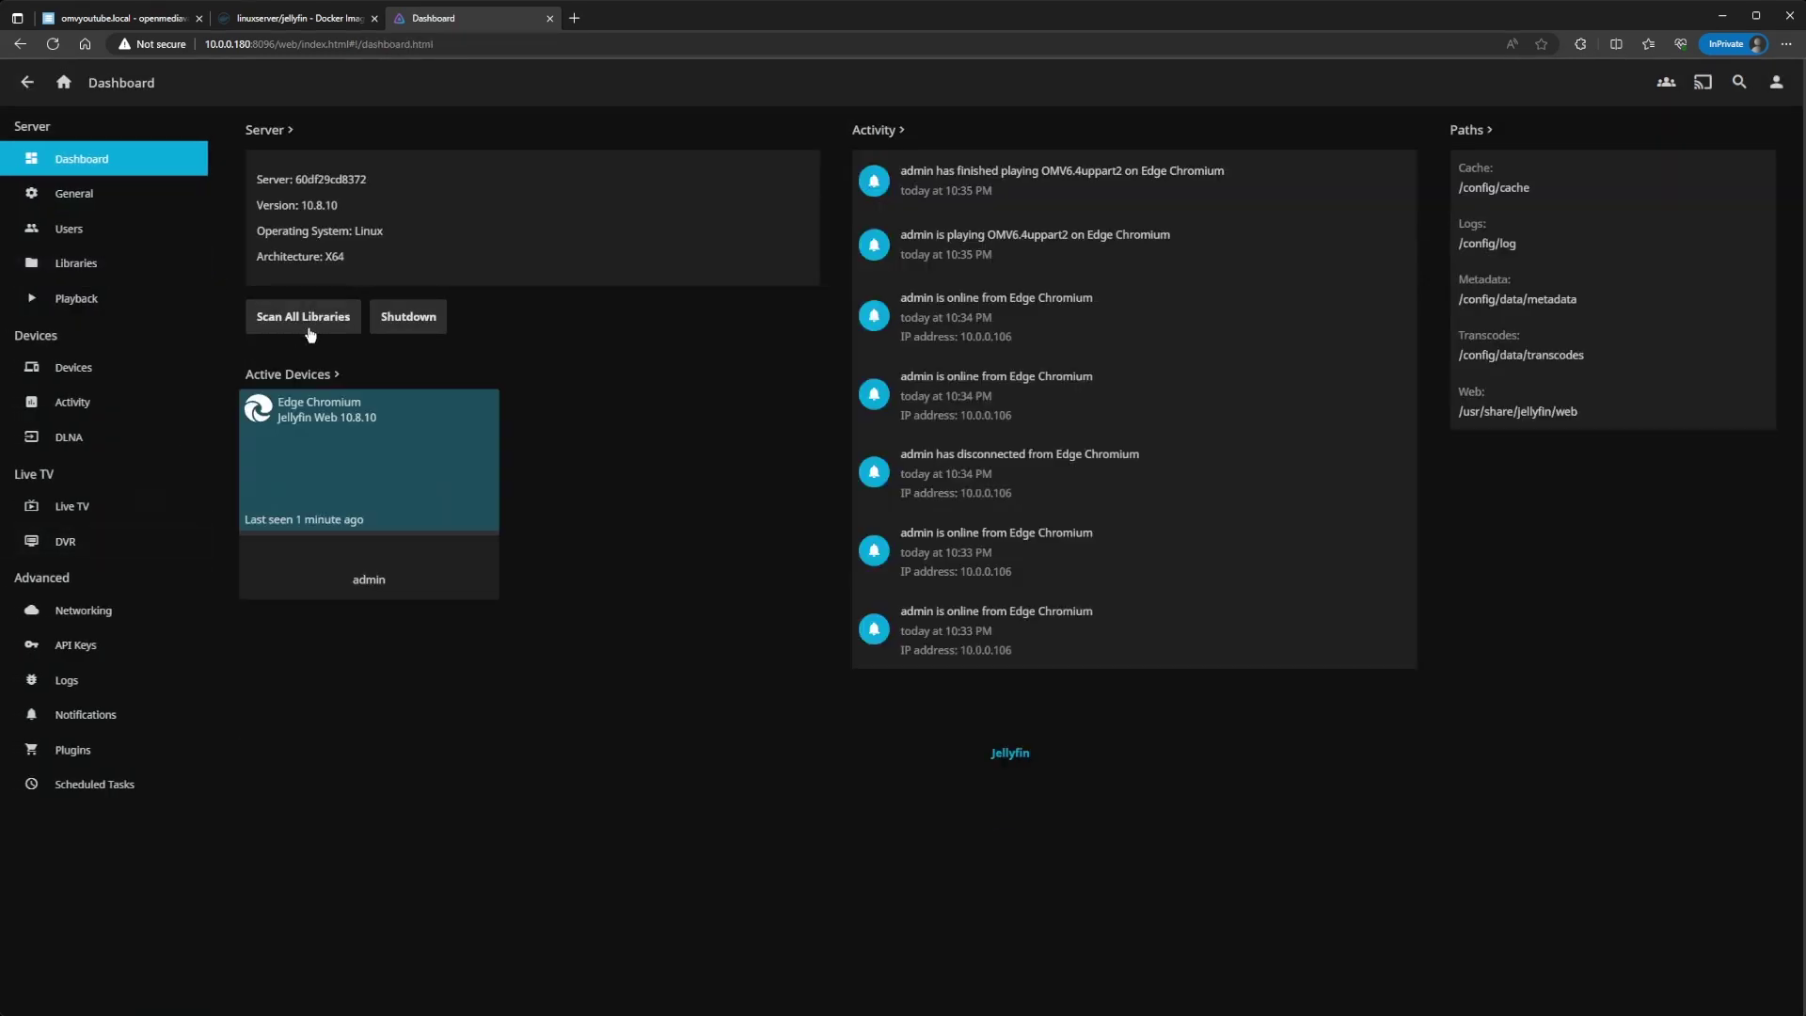
Step: Open Shows, reload it, and confirm OMV6.4uppart2 appears under Latest Episodes and Episodes
{"action": "left_click", "coordinate": [63, 83]}
{"action": "left_click", "coordinate": [431, 294]}
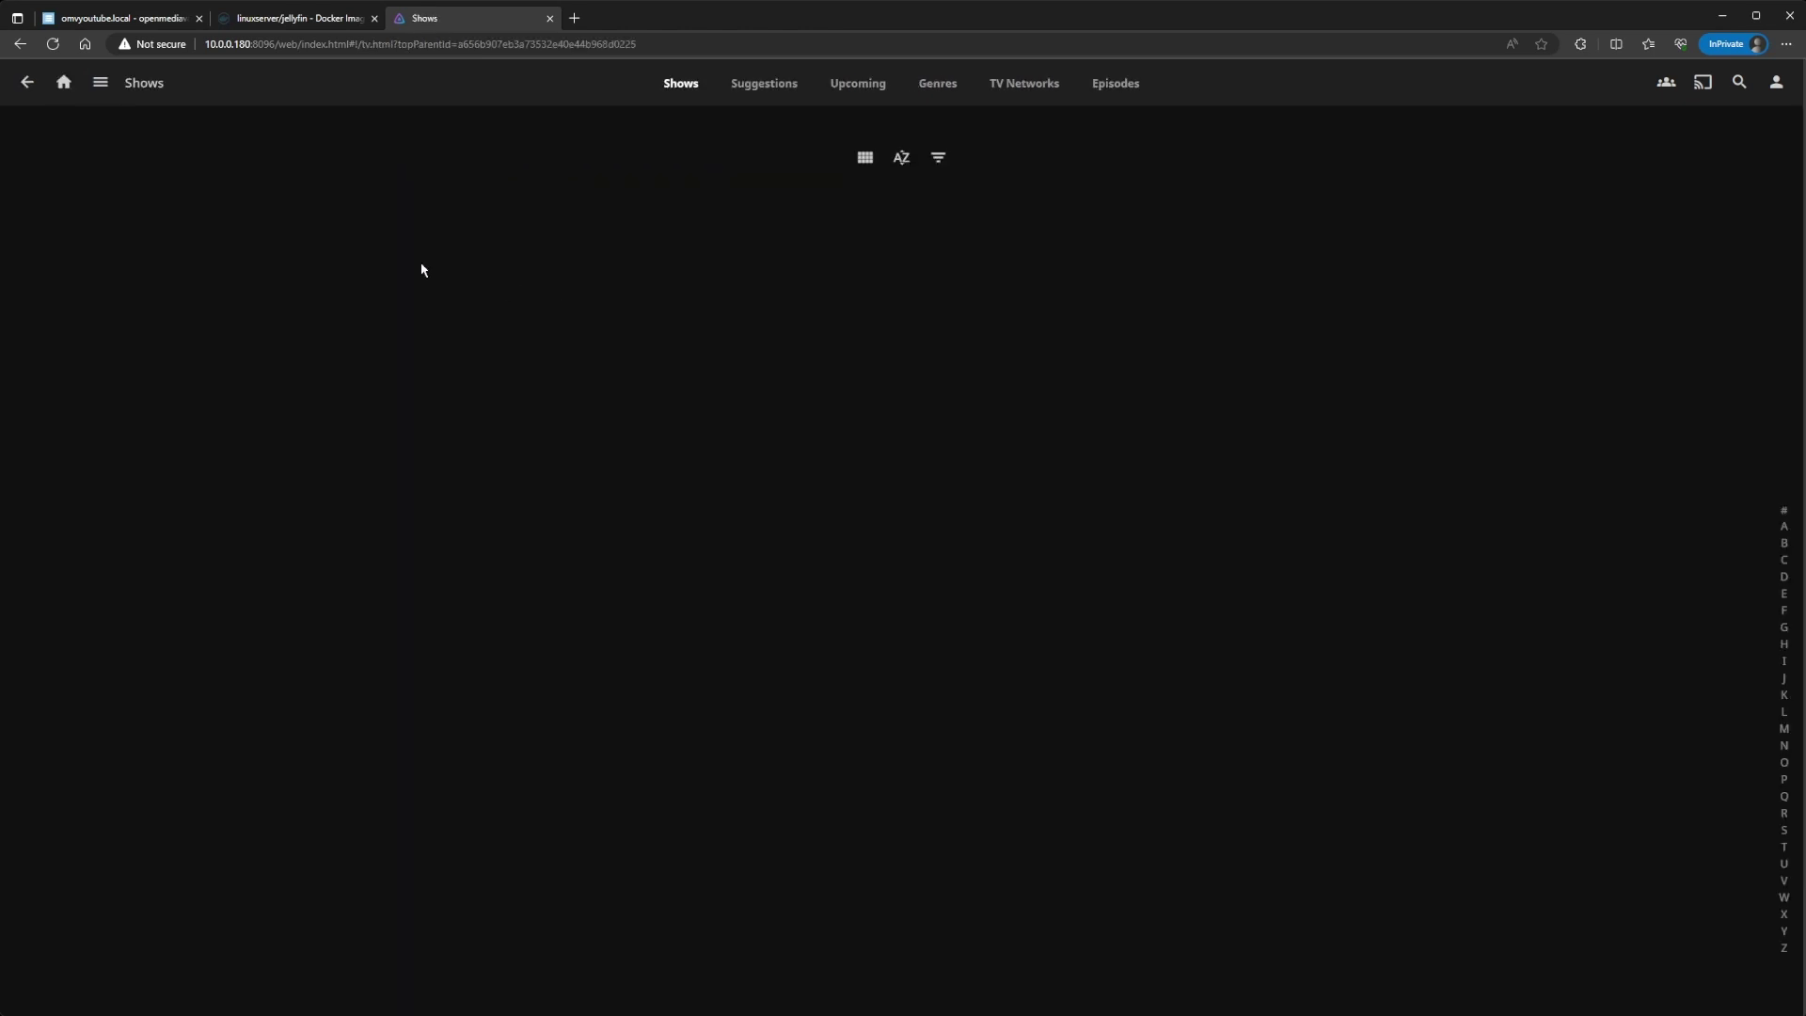
{"action": "left_click", "coordinate": [53, 44]}
{"action": "left_click", "coordinate": [750, 93]}
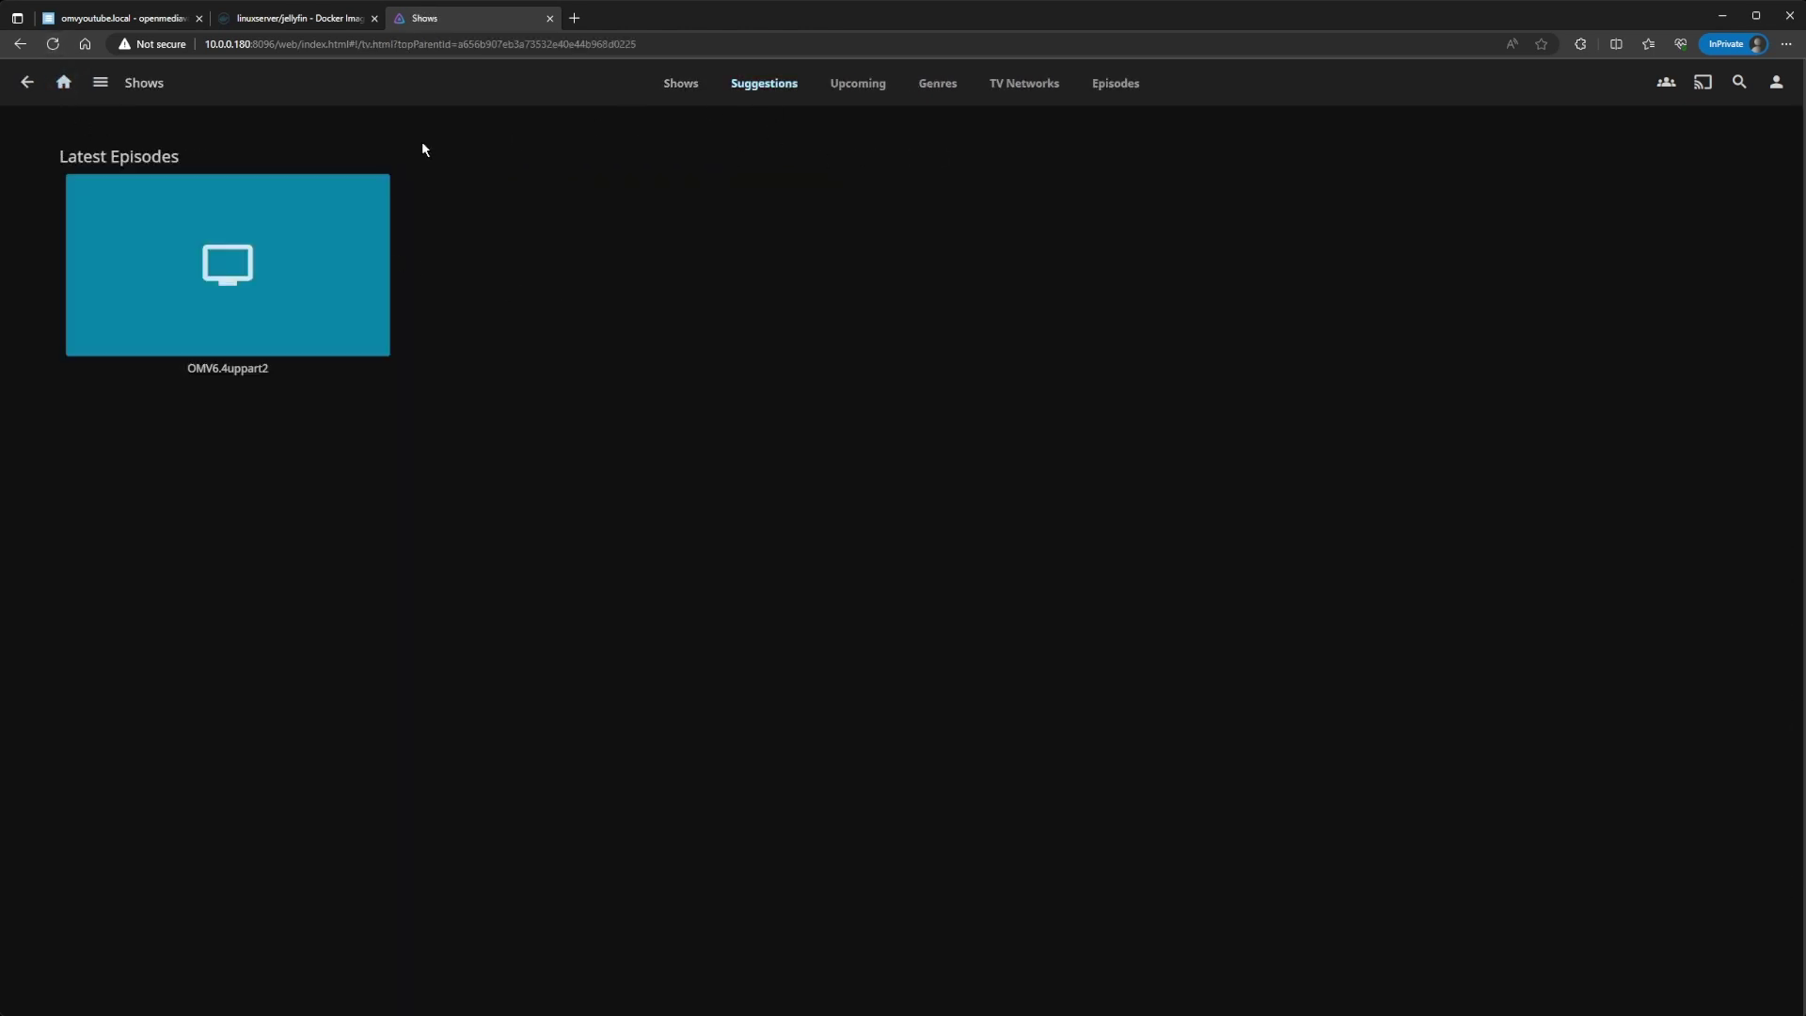
{"action": "left_click", "coordinate": [226, 265]}
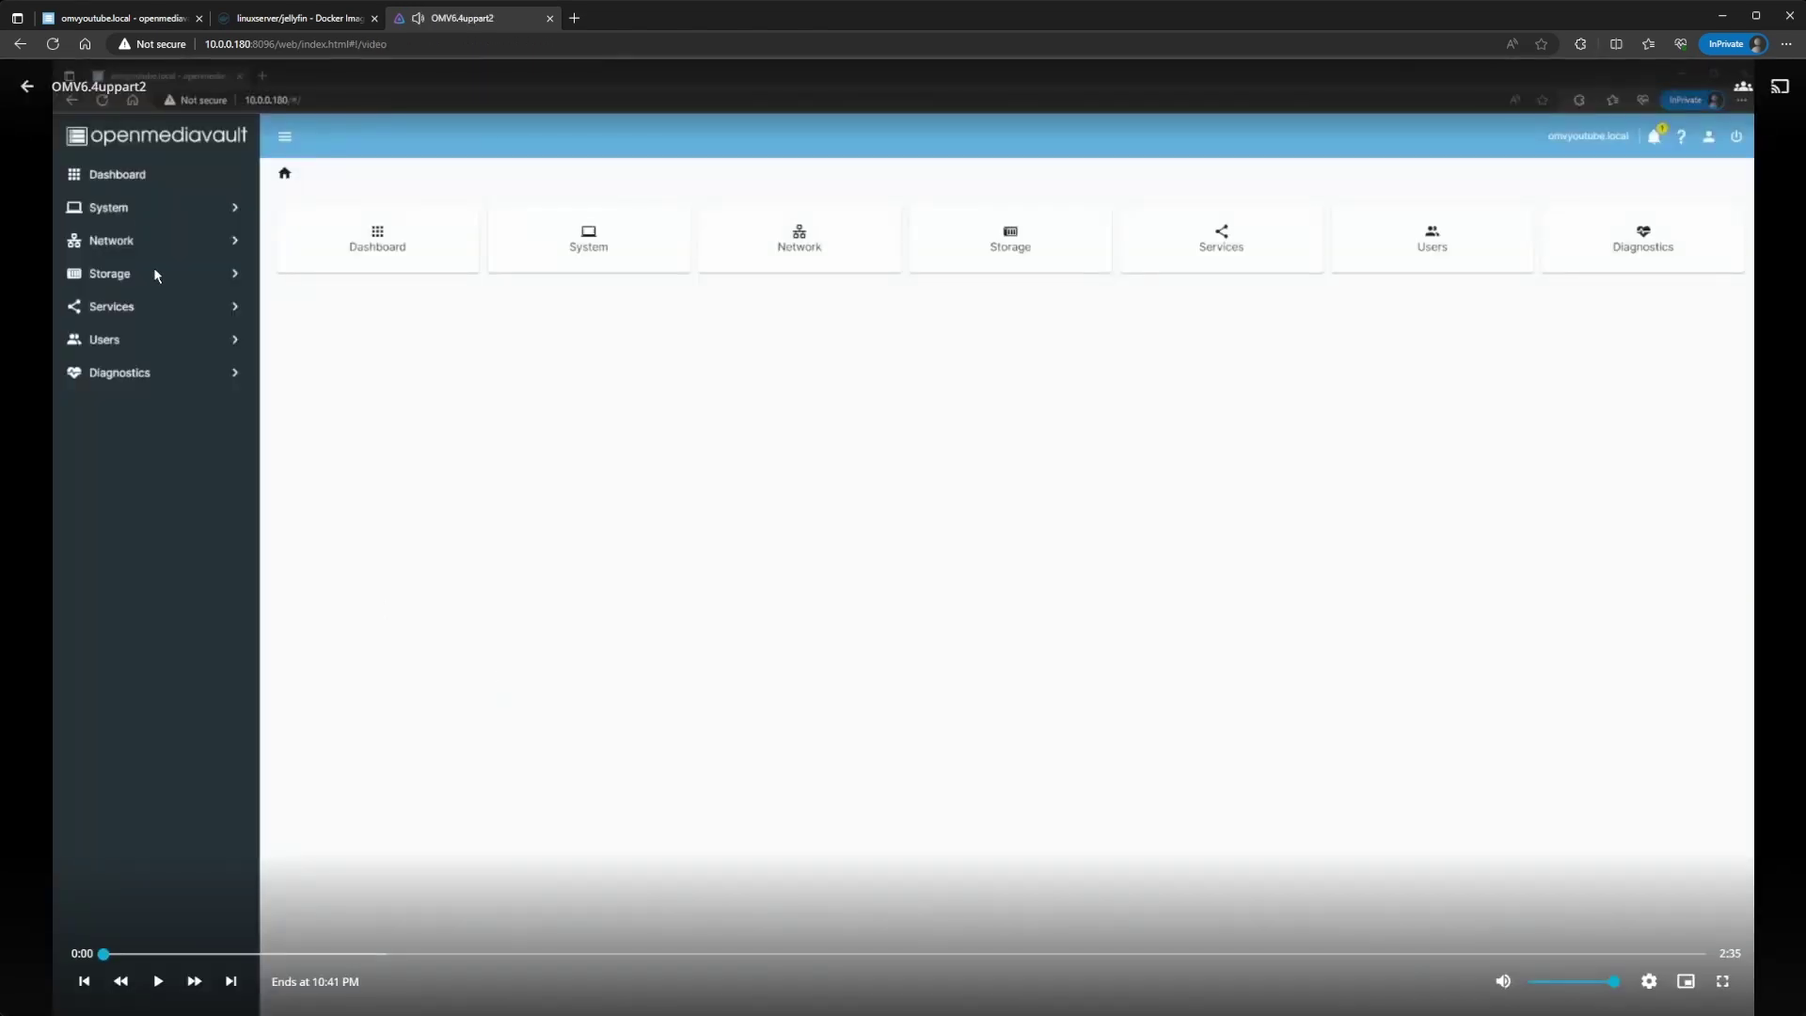
{"action": "left_click", "coordinate": [28, 87]}
{"action": "left_click", "coordinate": [671, 84]}
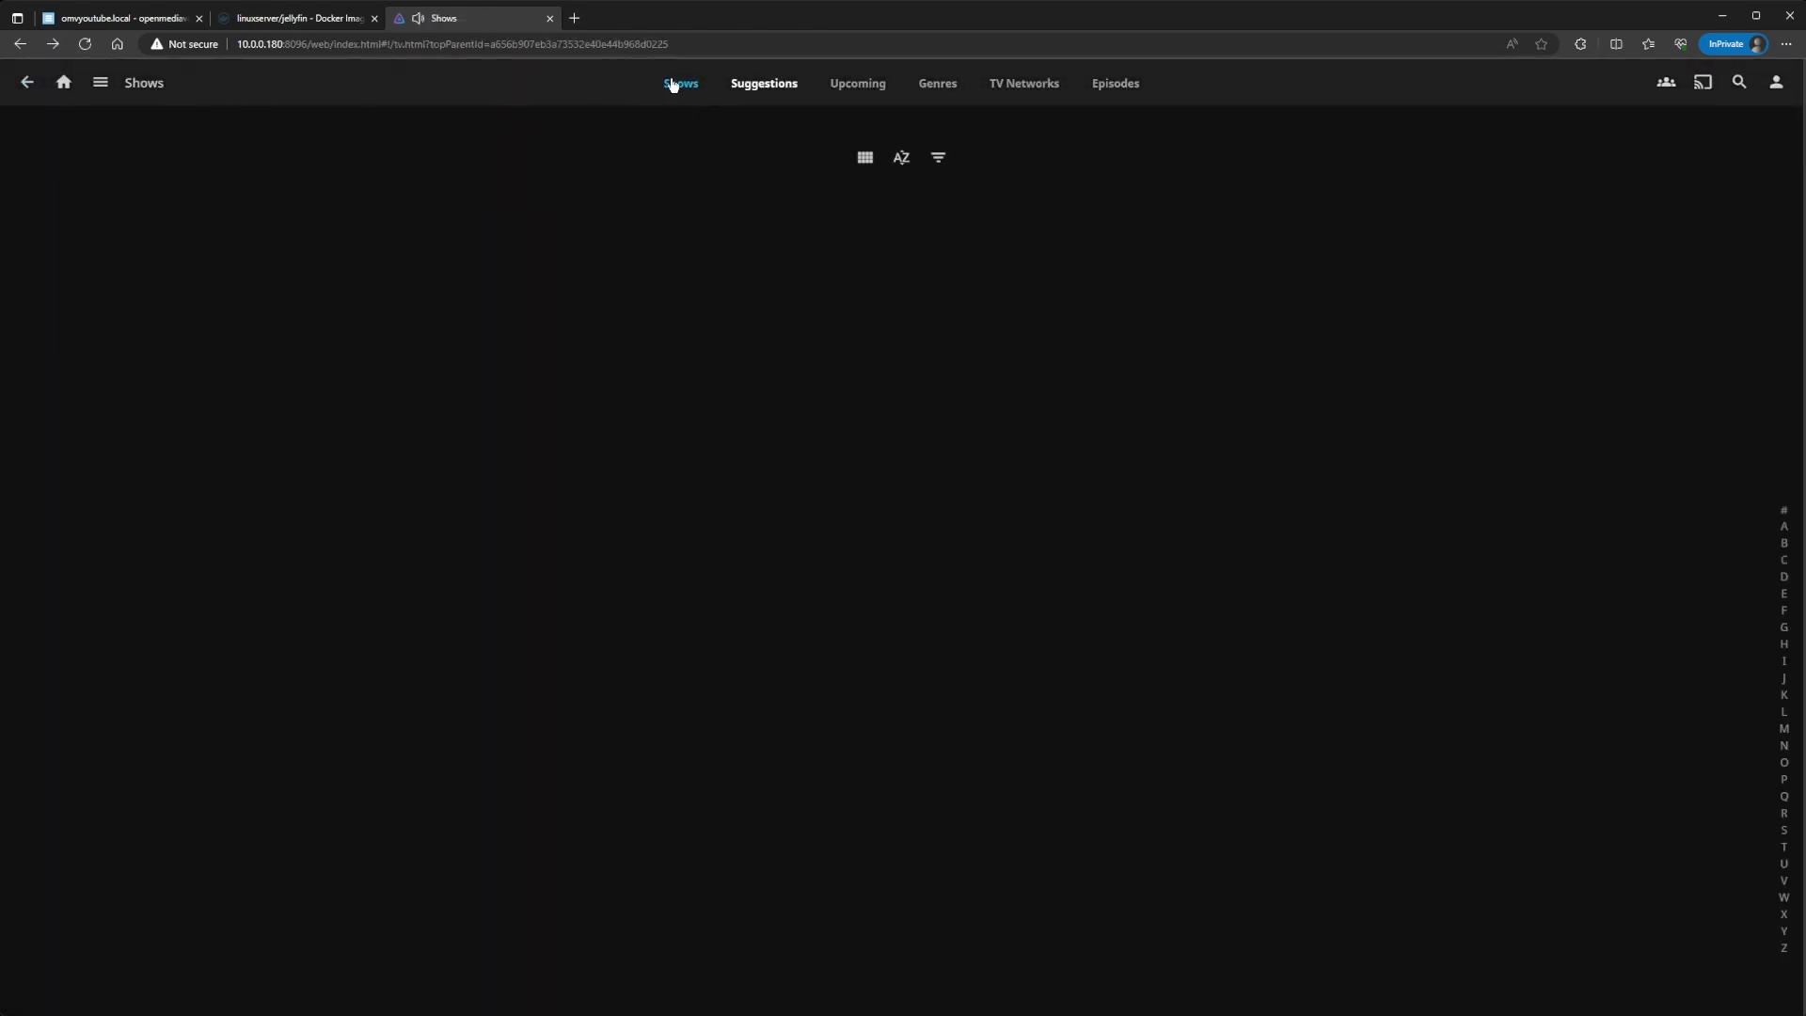
{"action": "left_click", "coordinate": [85, 44]}
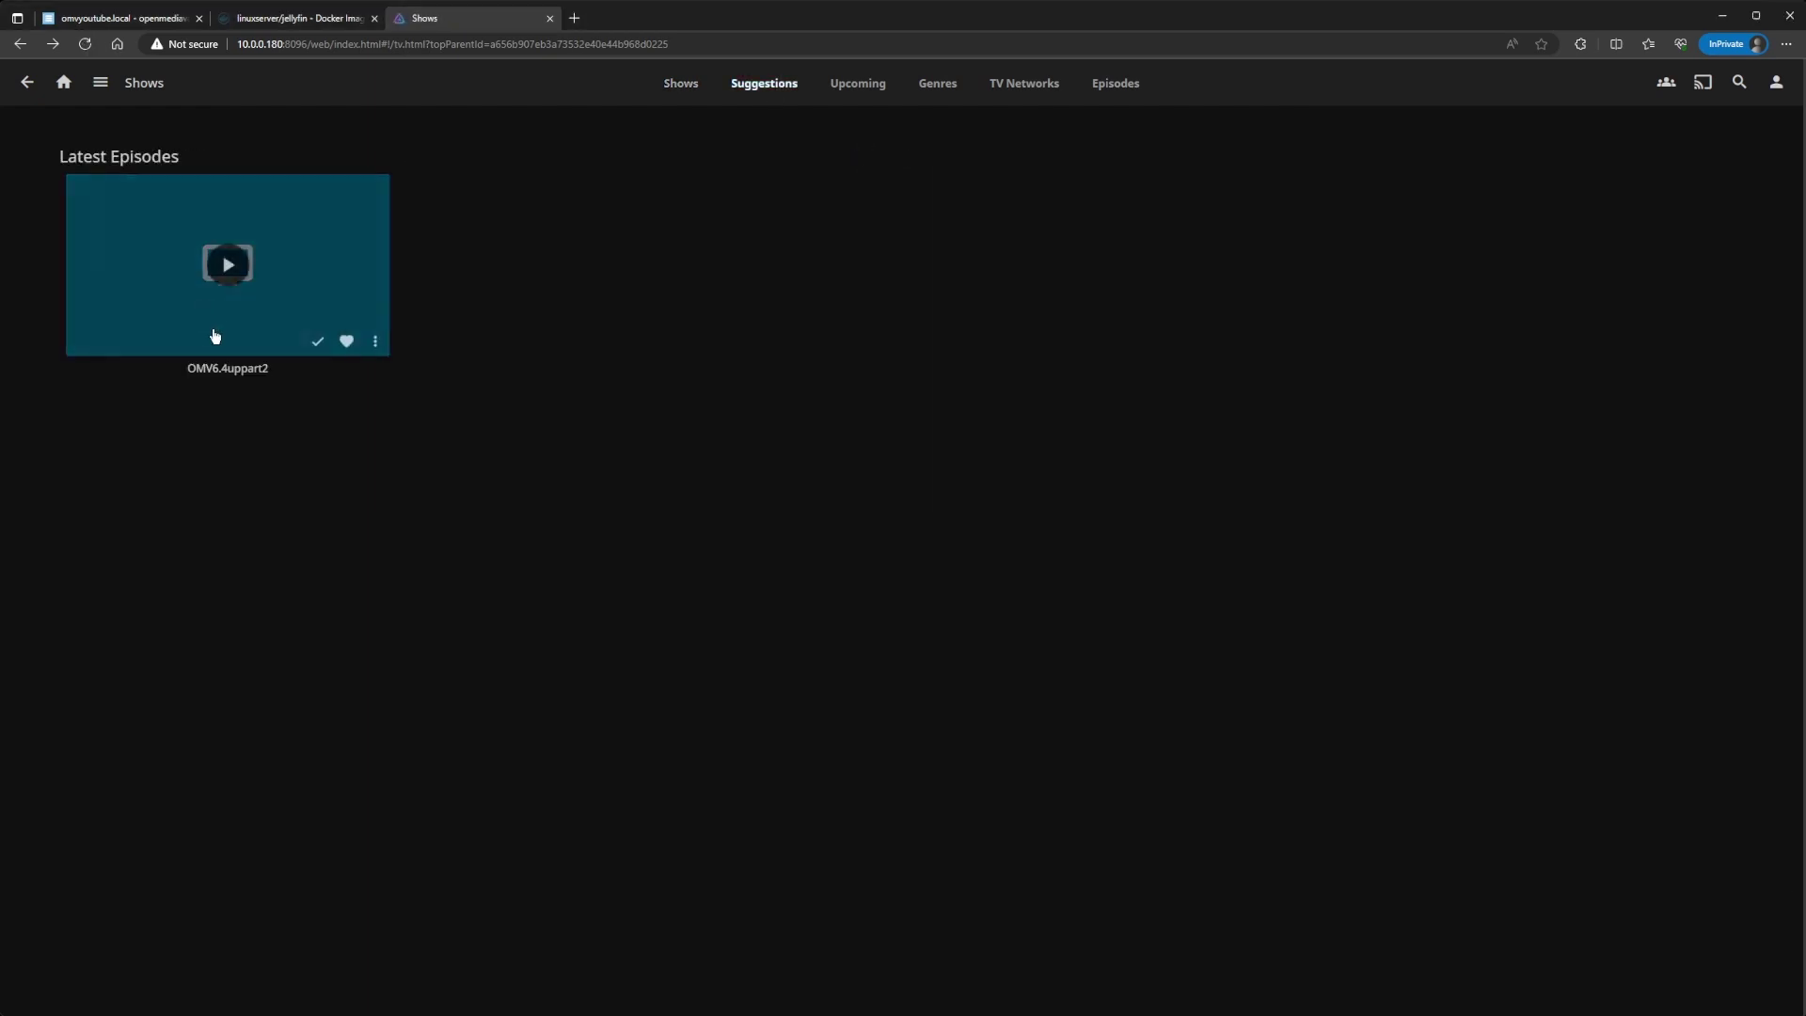
{"action": "left_click", "coordinate": [1102, 96]}
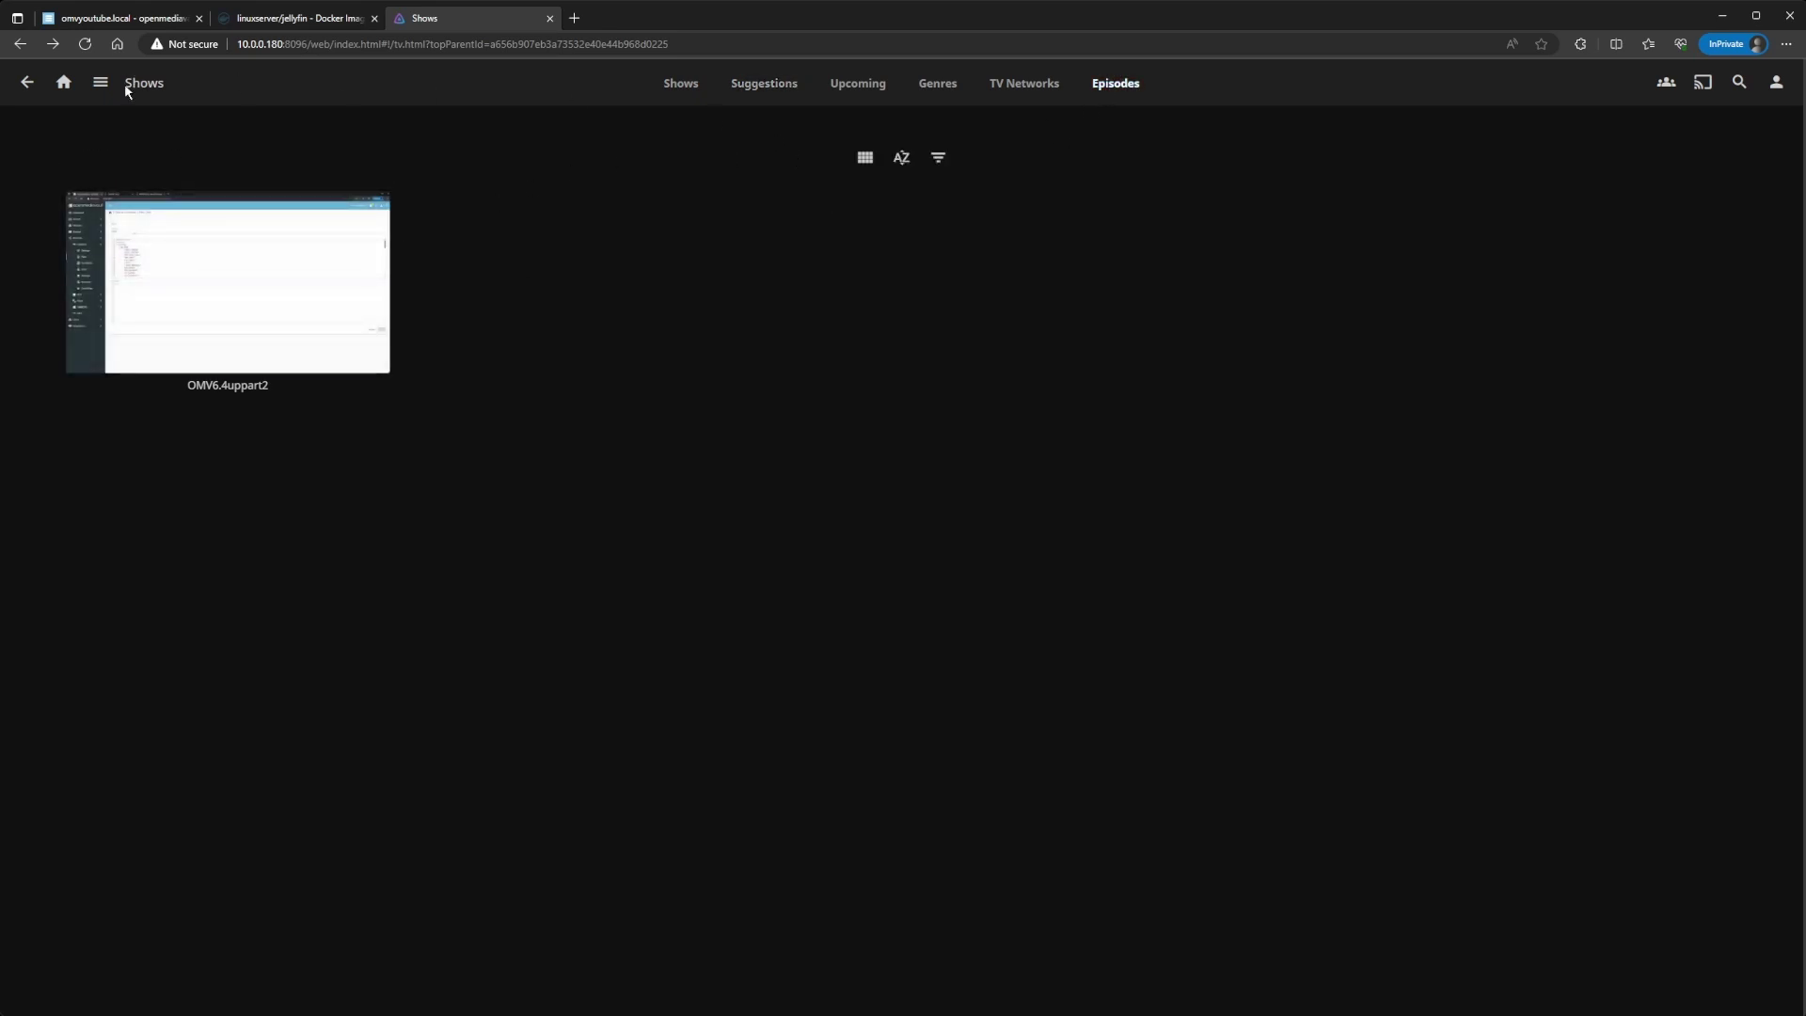
Step: Open the Movies library to confirm OMV6.4uppart1 is listed, then go back Home
{"action": "left_click", "coordinate": [63, 81]}
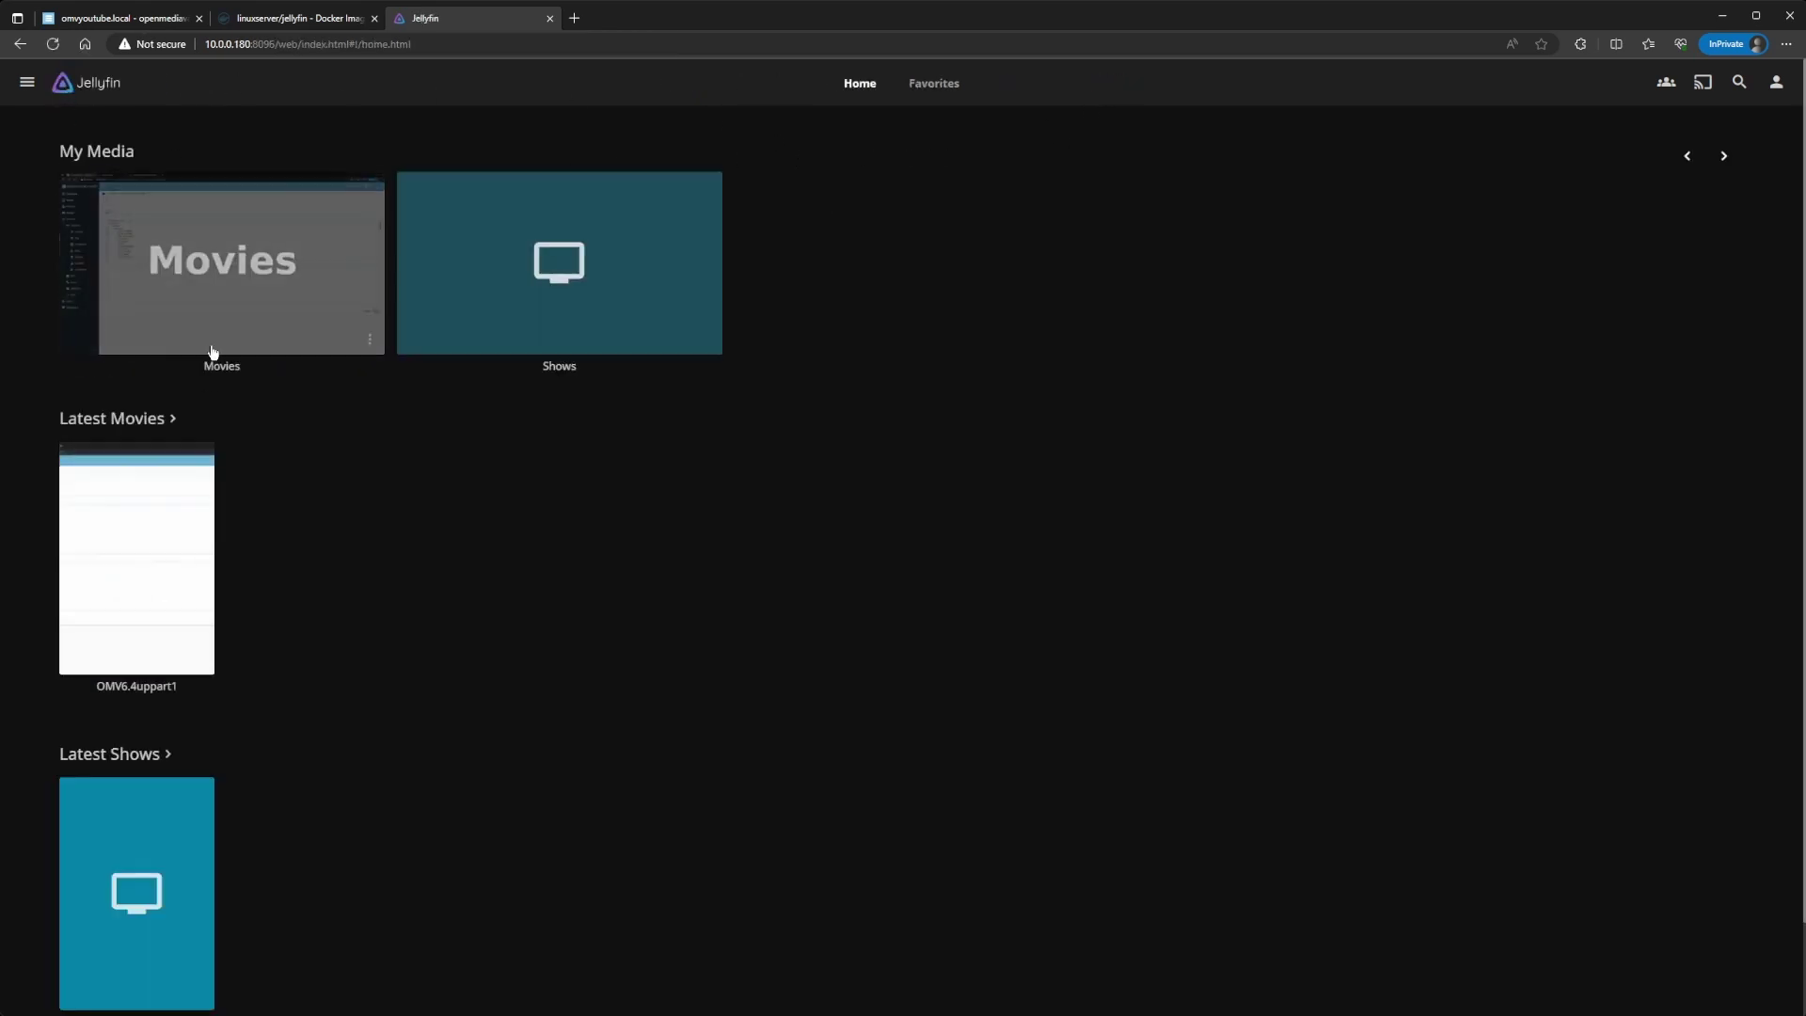
{"action": "left_click", "coordinate": [226, 294]}
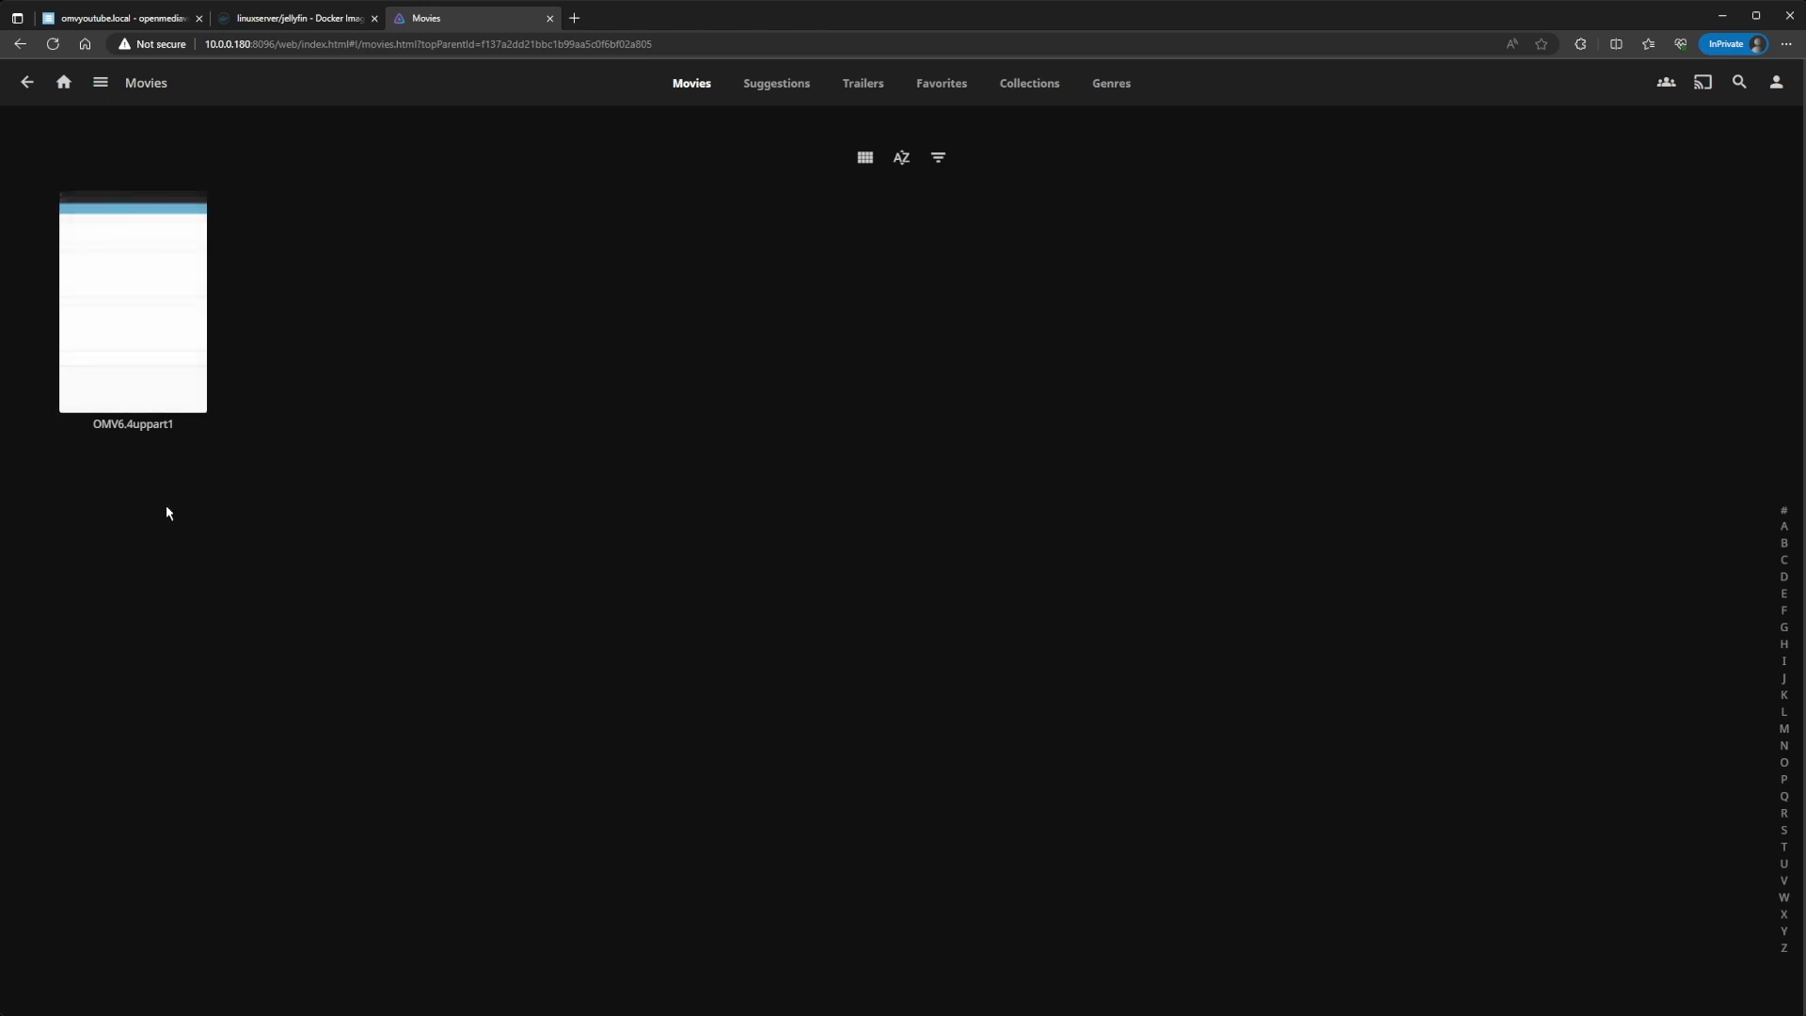
{"action": "left_click", "coordinate": [63, 82]}
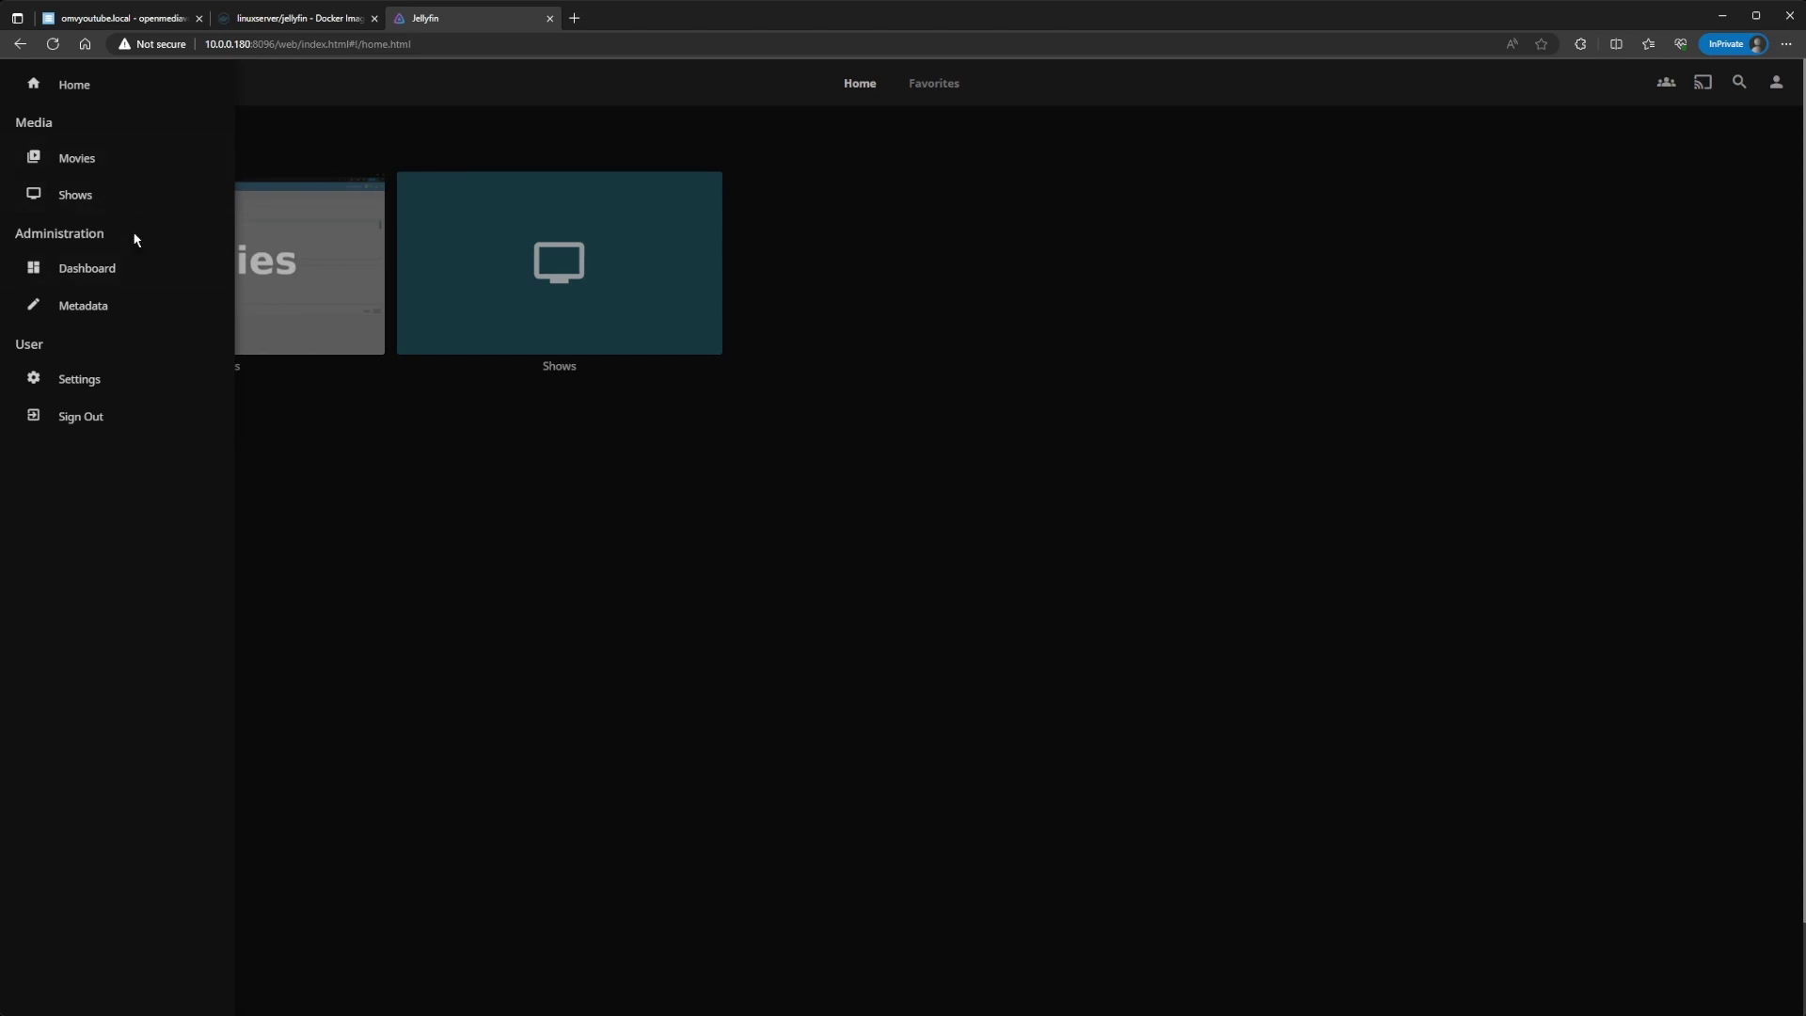
Step: In openmediavault, open the Jellyfin2 compose file for editing
{"action": "left_click", "coordinate": [137, 25]}
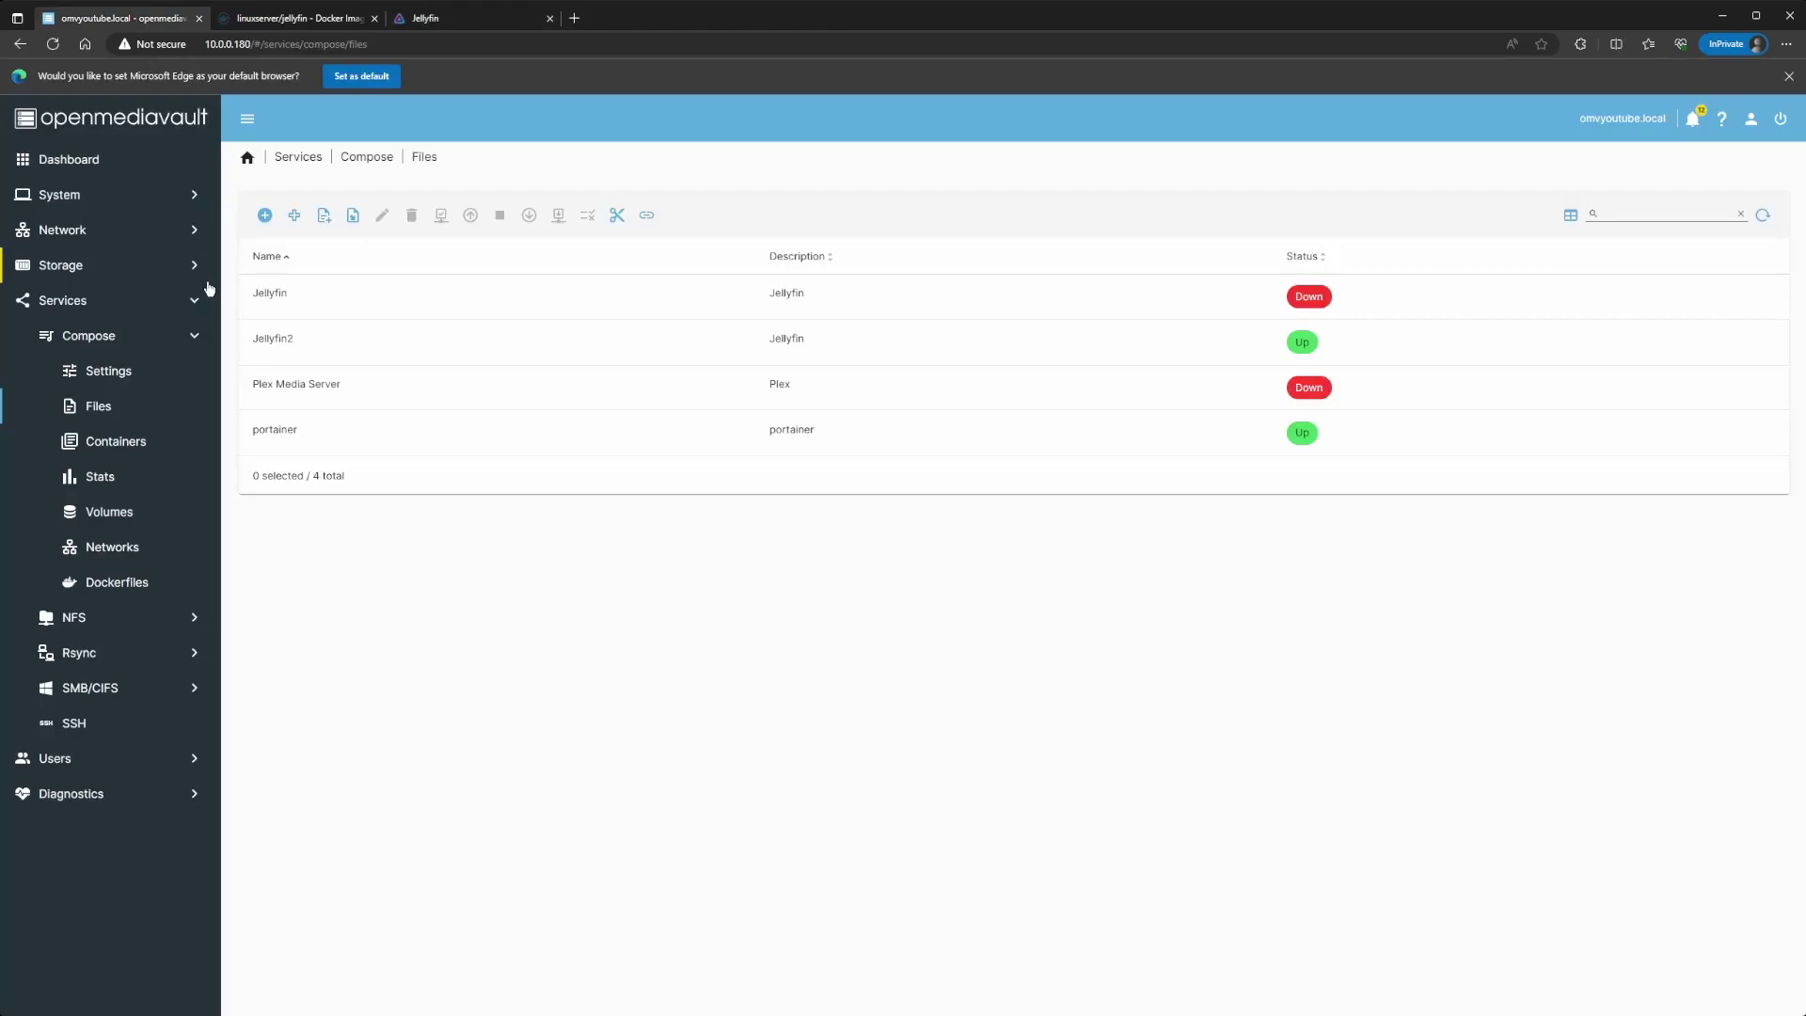
{"action": "left_click", "coordinate": [308, 330]}
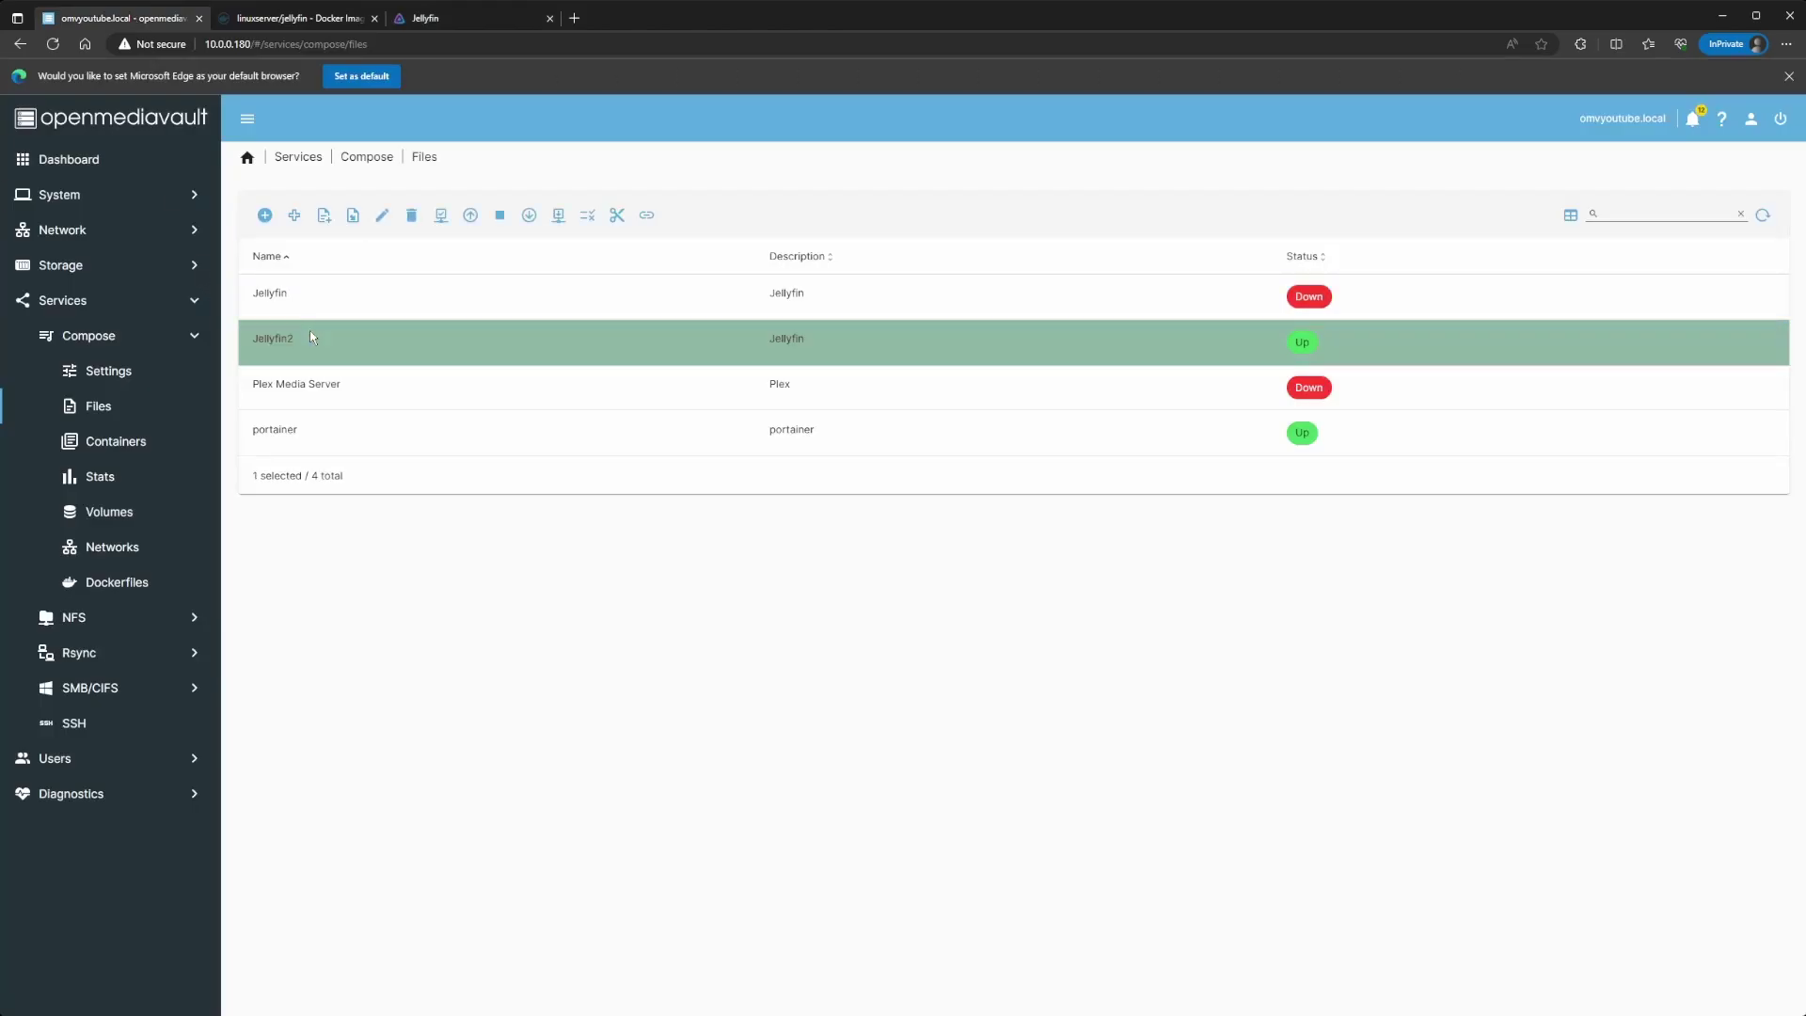
{"action": "left_click", "coordinate": [383, 225]}
{"action": "scroll", "coordinate": [370, 414], "scroll_direction": "down", "scroll_amount": 1}
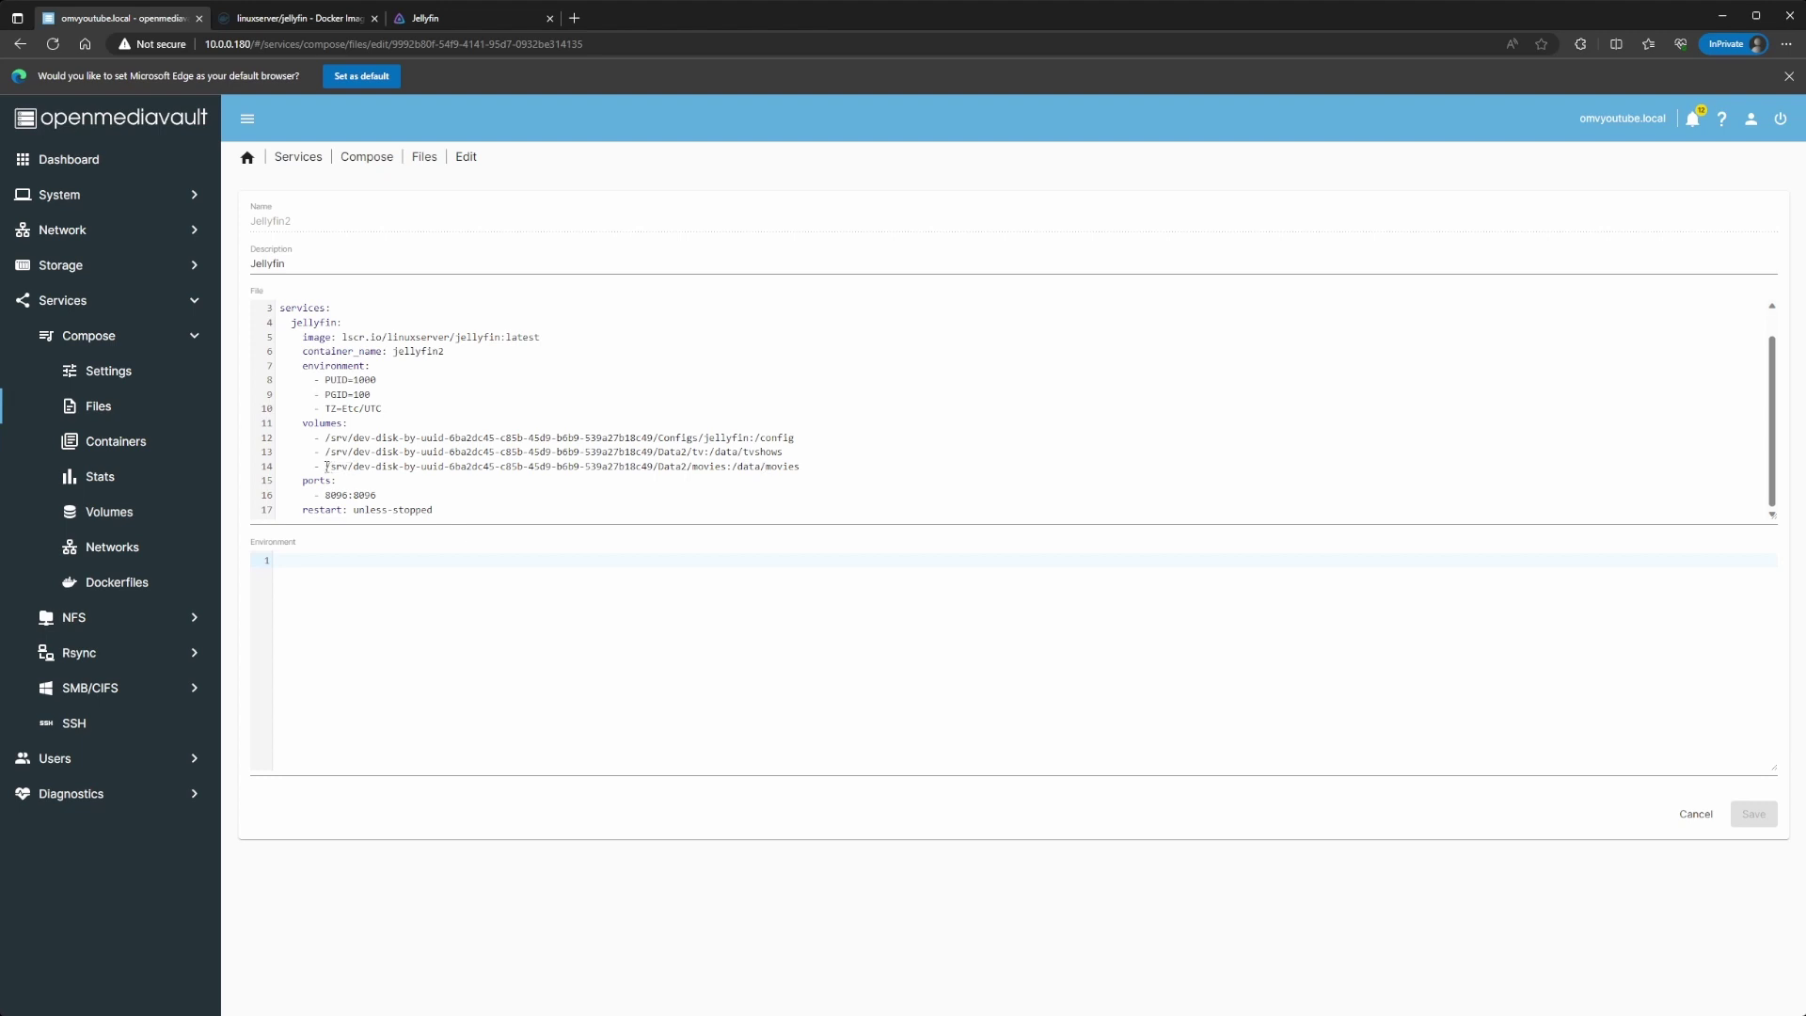
Step: Duplicate the movies volume line and change it to mount Data2/music at /data/music
{"action": "left_click_drag", "start_coordinate": [317, 466], "coordinate": [806, 469]}
{"action": "key", "text": "ctrl+c"}
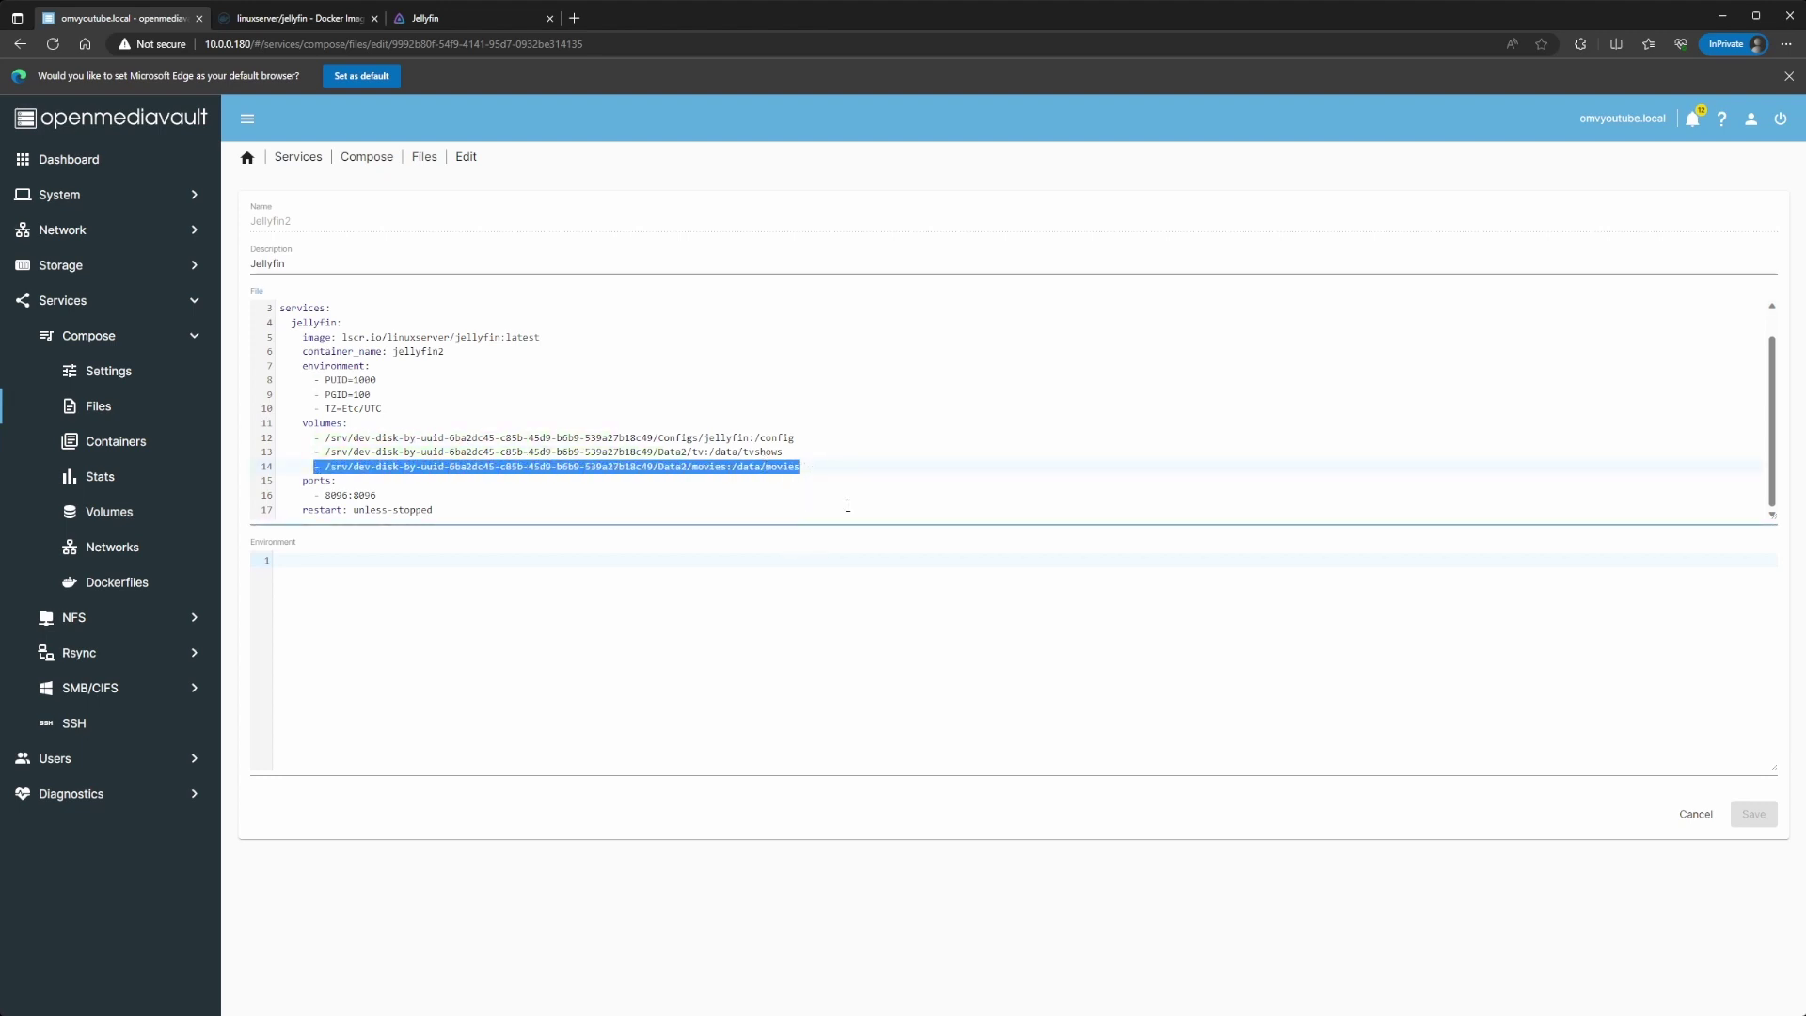
{"action": "left_click", "coordinate": [814, 468]}
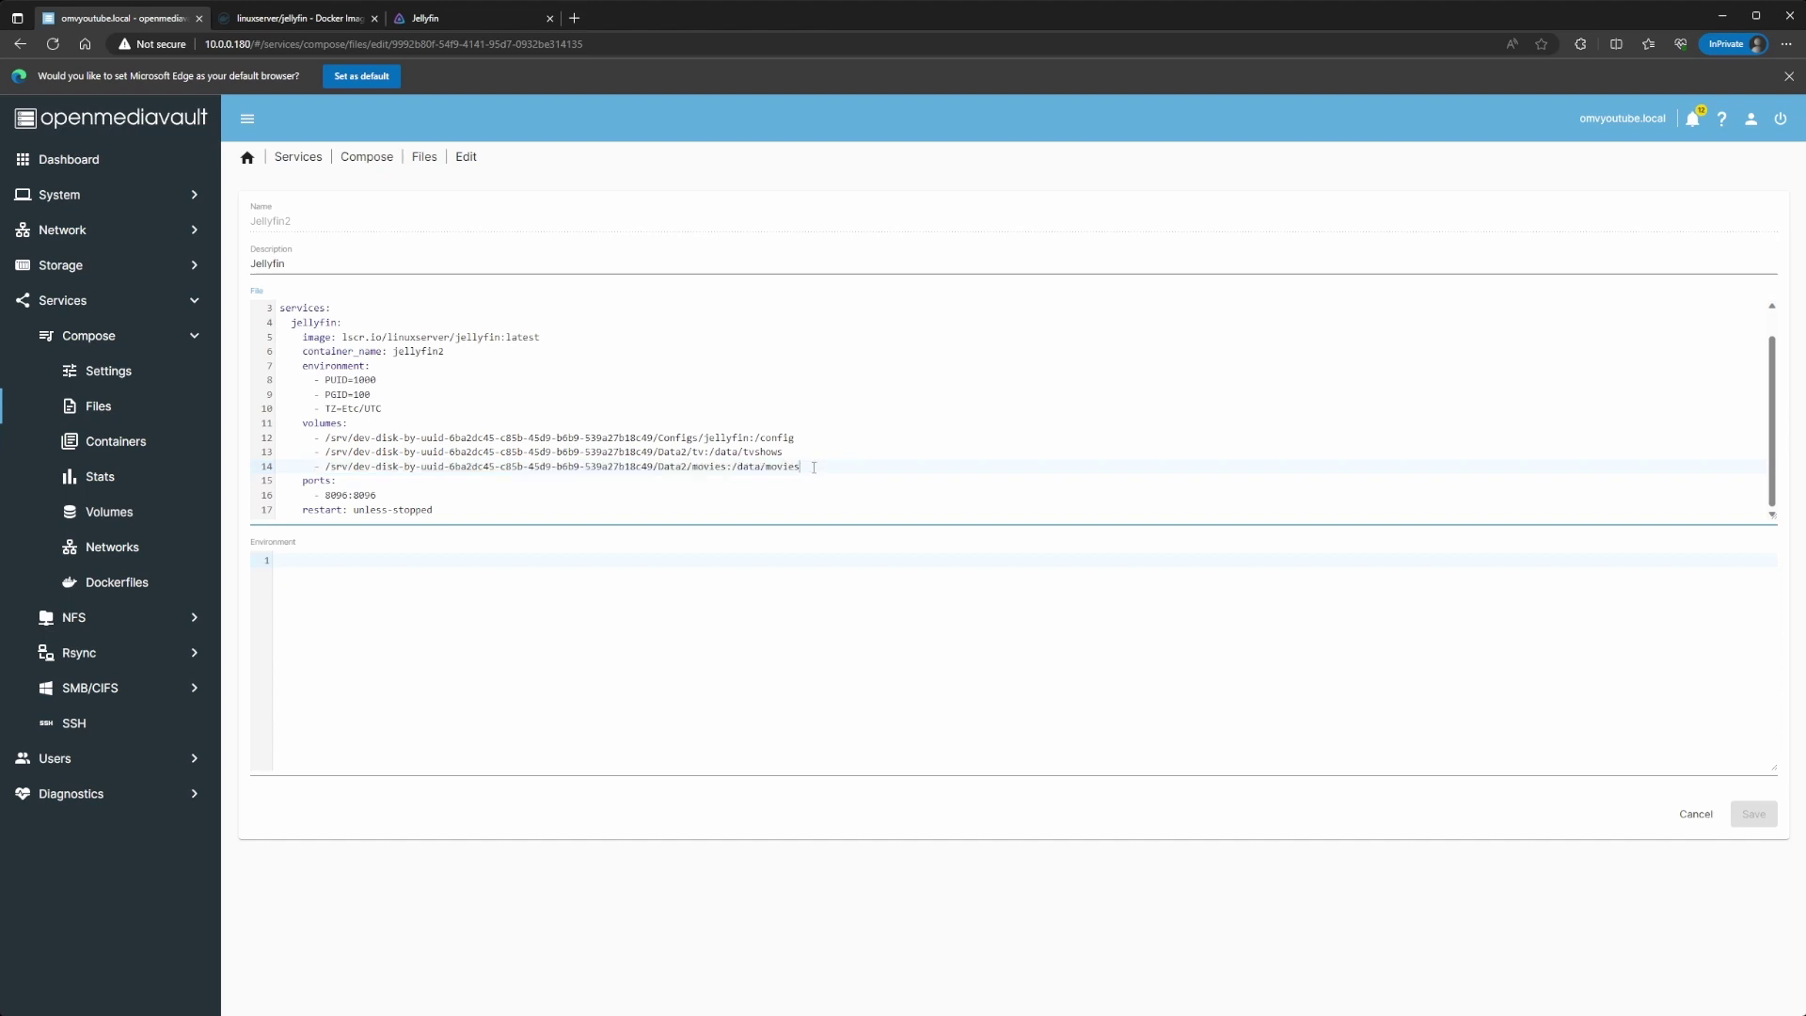
{"action": "key", "text": "Return"}
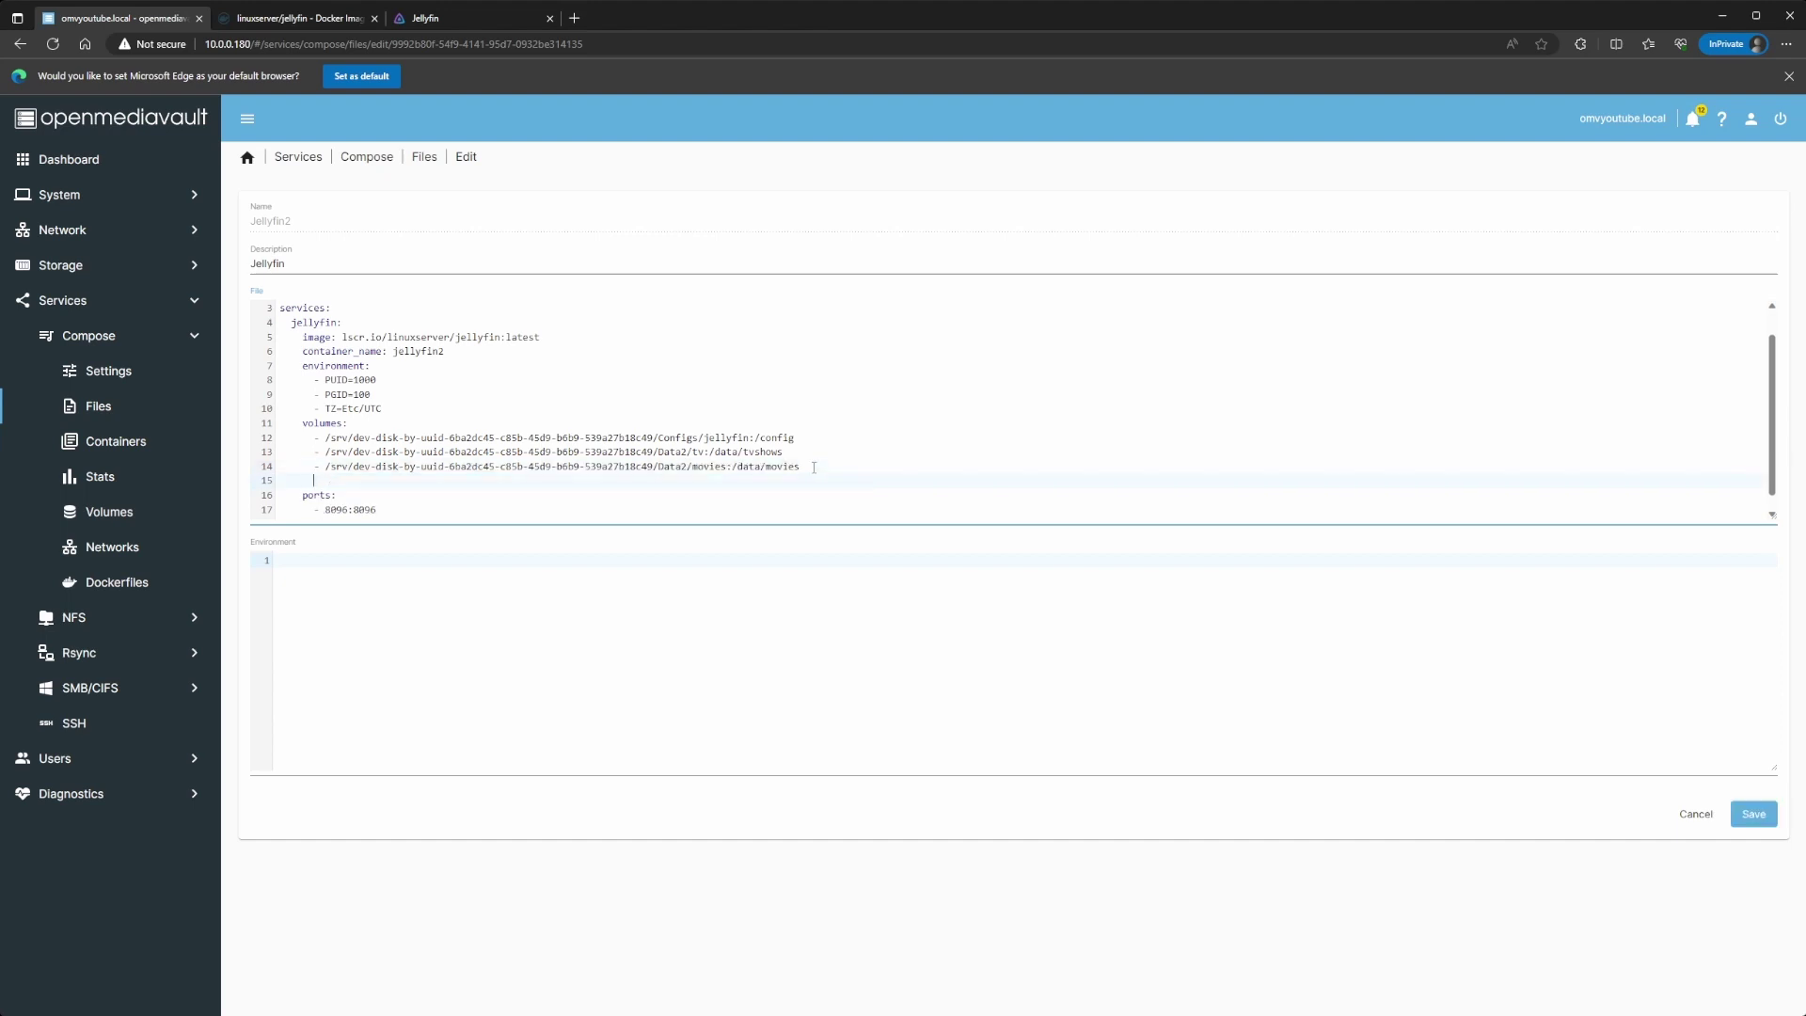
{"action": "key", "text": "ctrl+v"}
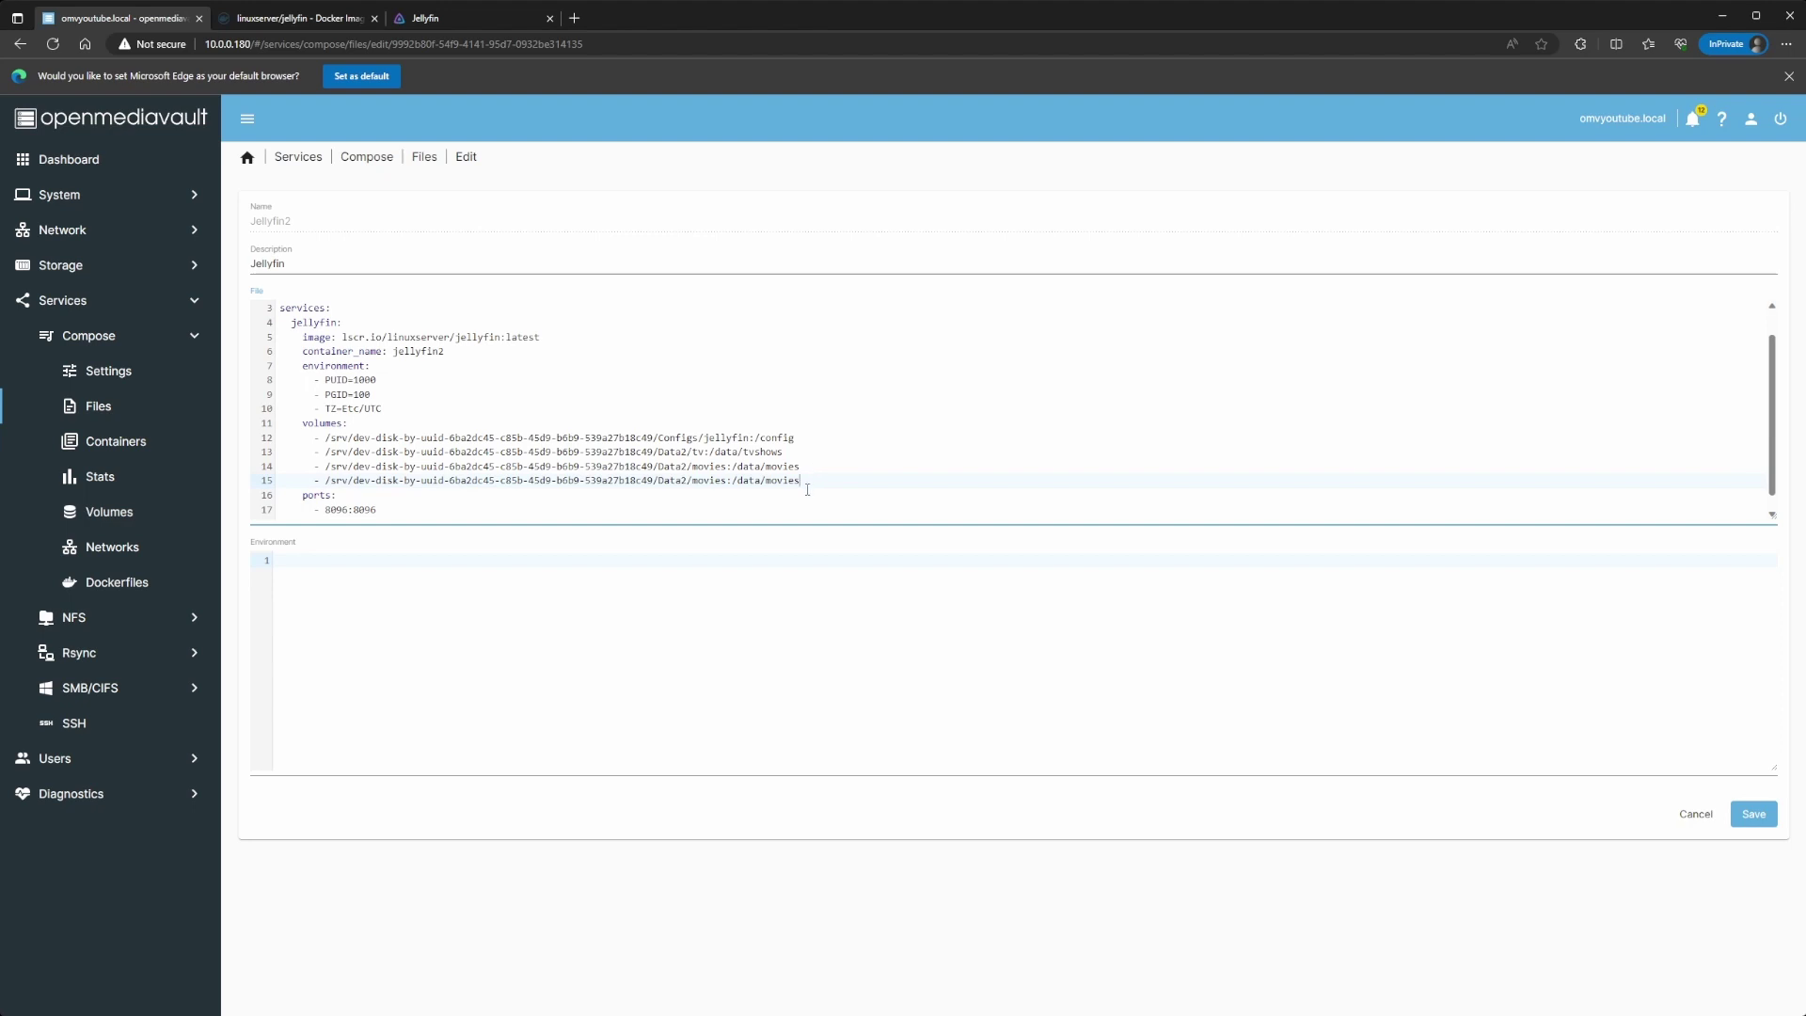
{"action": "key", "text": "BackSpace"}
{"action": "key", "text": "BackSpace"}
{"action": "key", "text": "BackSpace"}
{"action": "type", "text": "usi"}
{"action": "key", "text": "BackSpace"}
{"action": "key", "text": "BackSpace"}
{"action": "key", "text": "BackSpace"}
{"action": "key", "text": "BackSpace"}
{"action": "key", "text": "BackSpace"}
{"action": "type", "text": "usic"}
Step: Save the Jellyfin2 compose file and apply the pending configuration changes
{"action": "left_click", "coordinate": [1751, 817]}
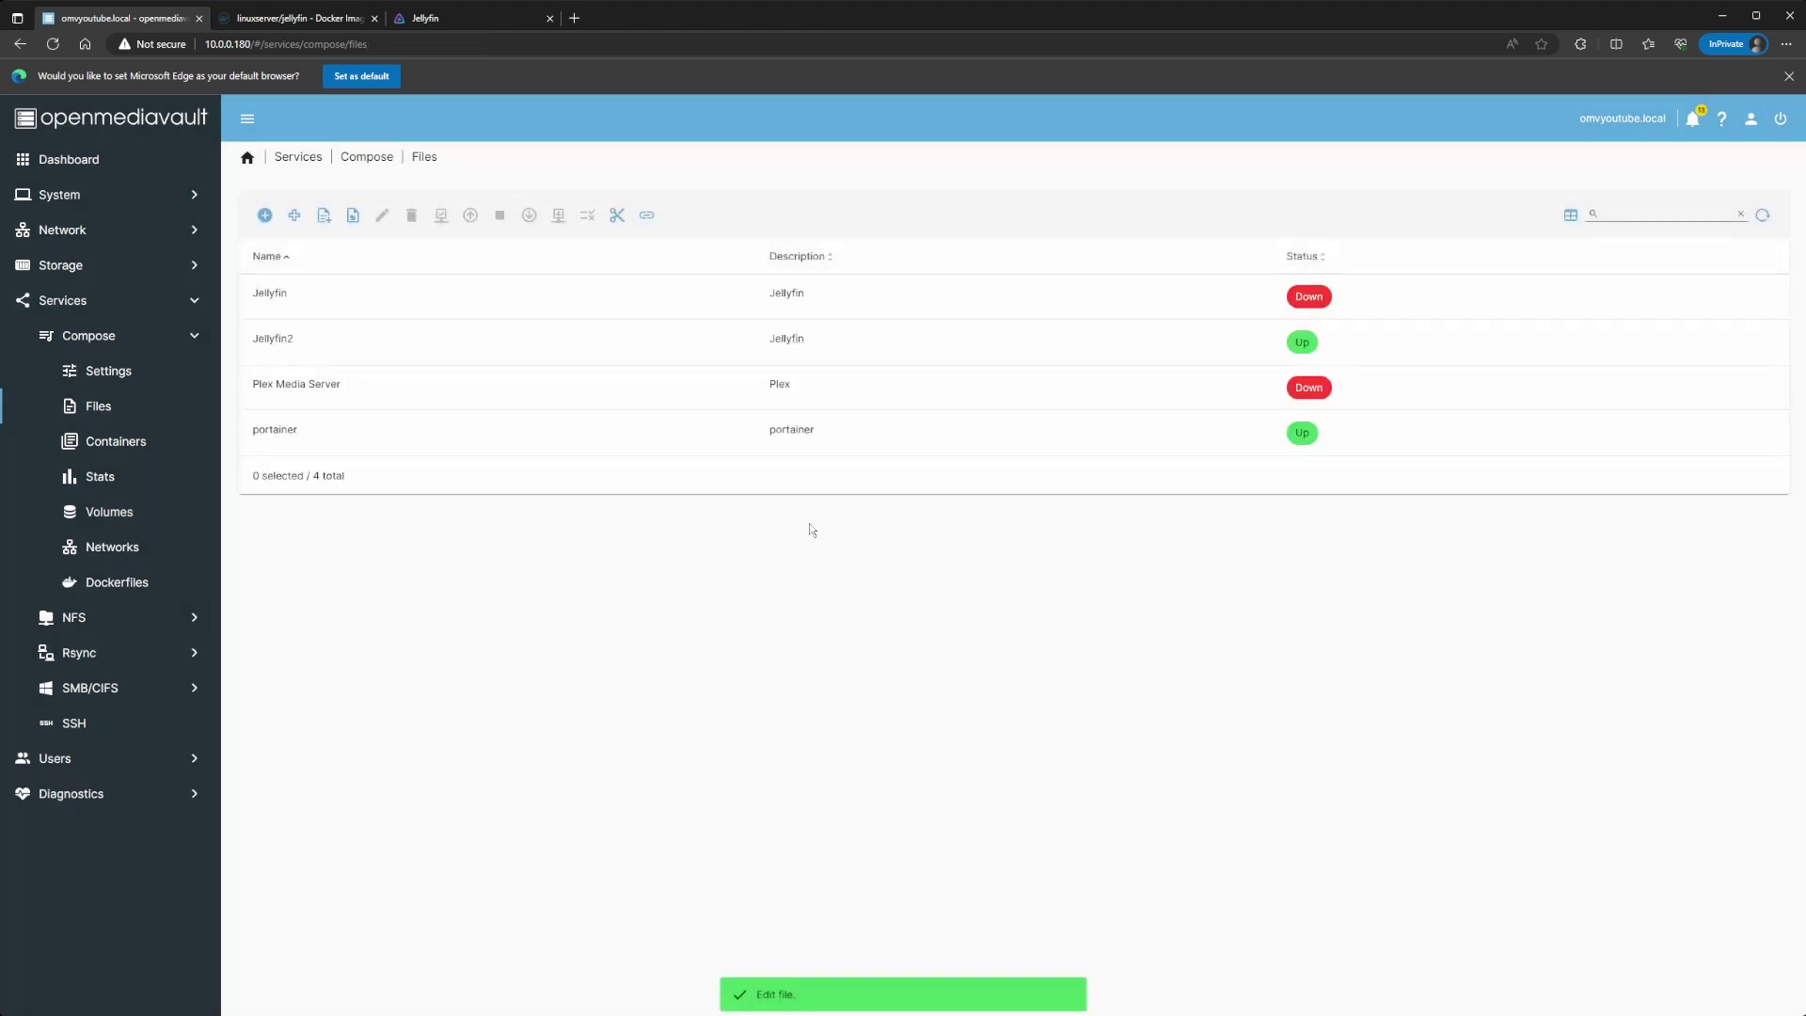
{"action": "left_click", "coordinate": [541, 389]}
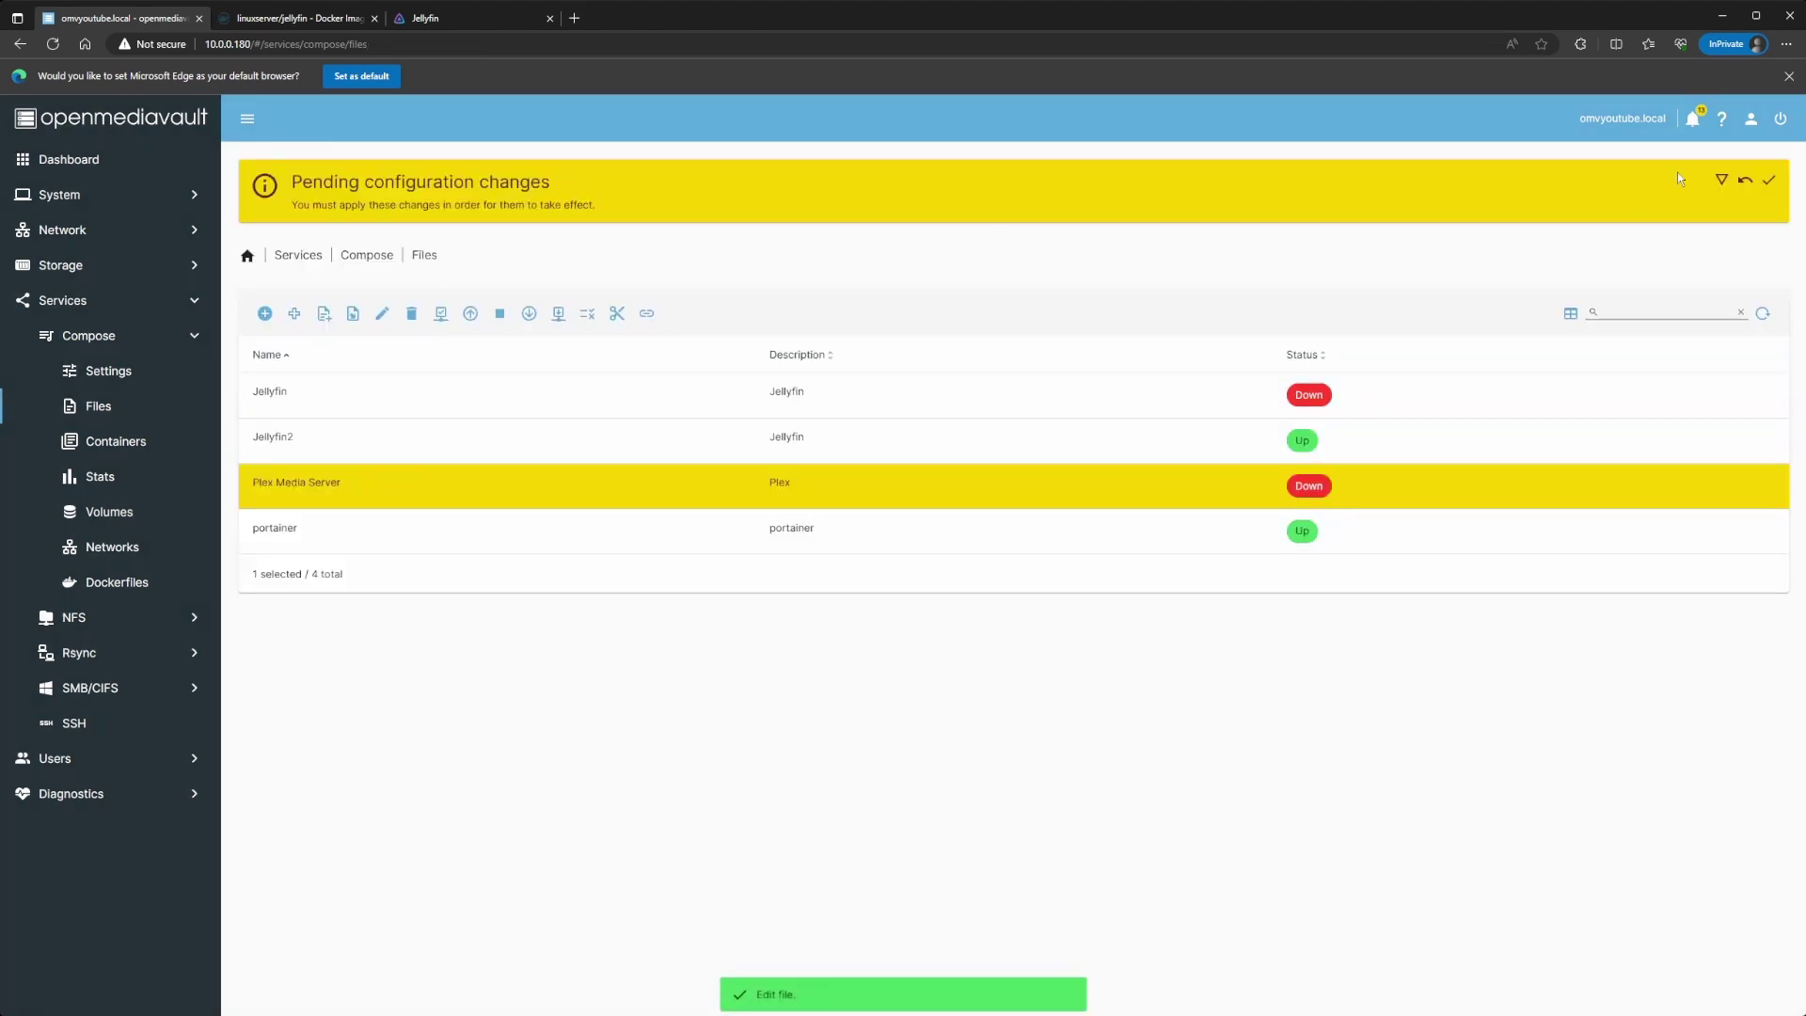
{"action": "left_click", "coordinate": [1767, 183]}
{"action": "left_click", "coordinate": [1008, 593]}
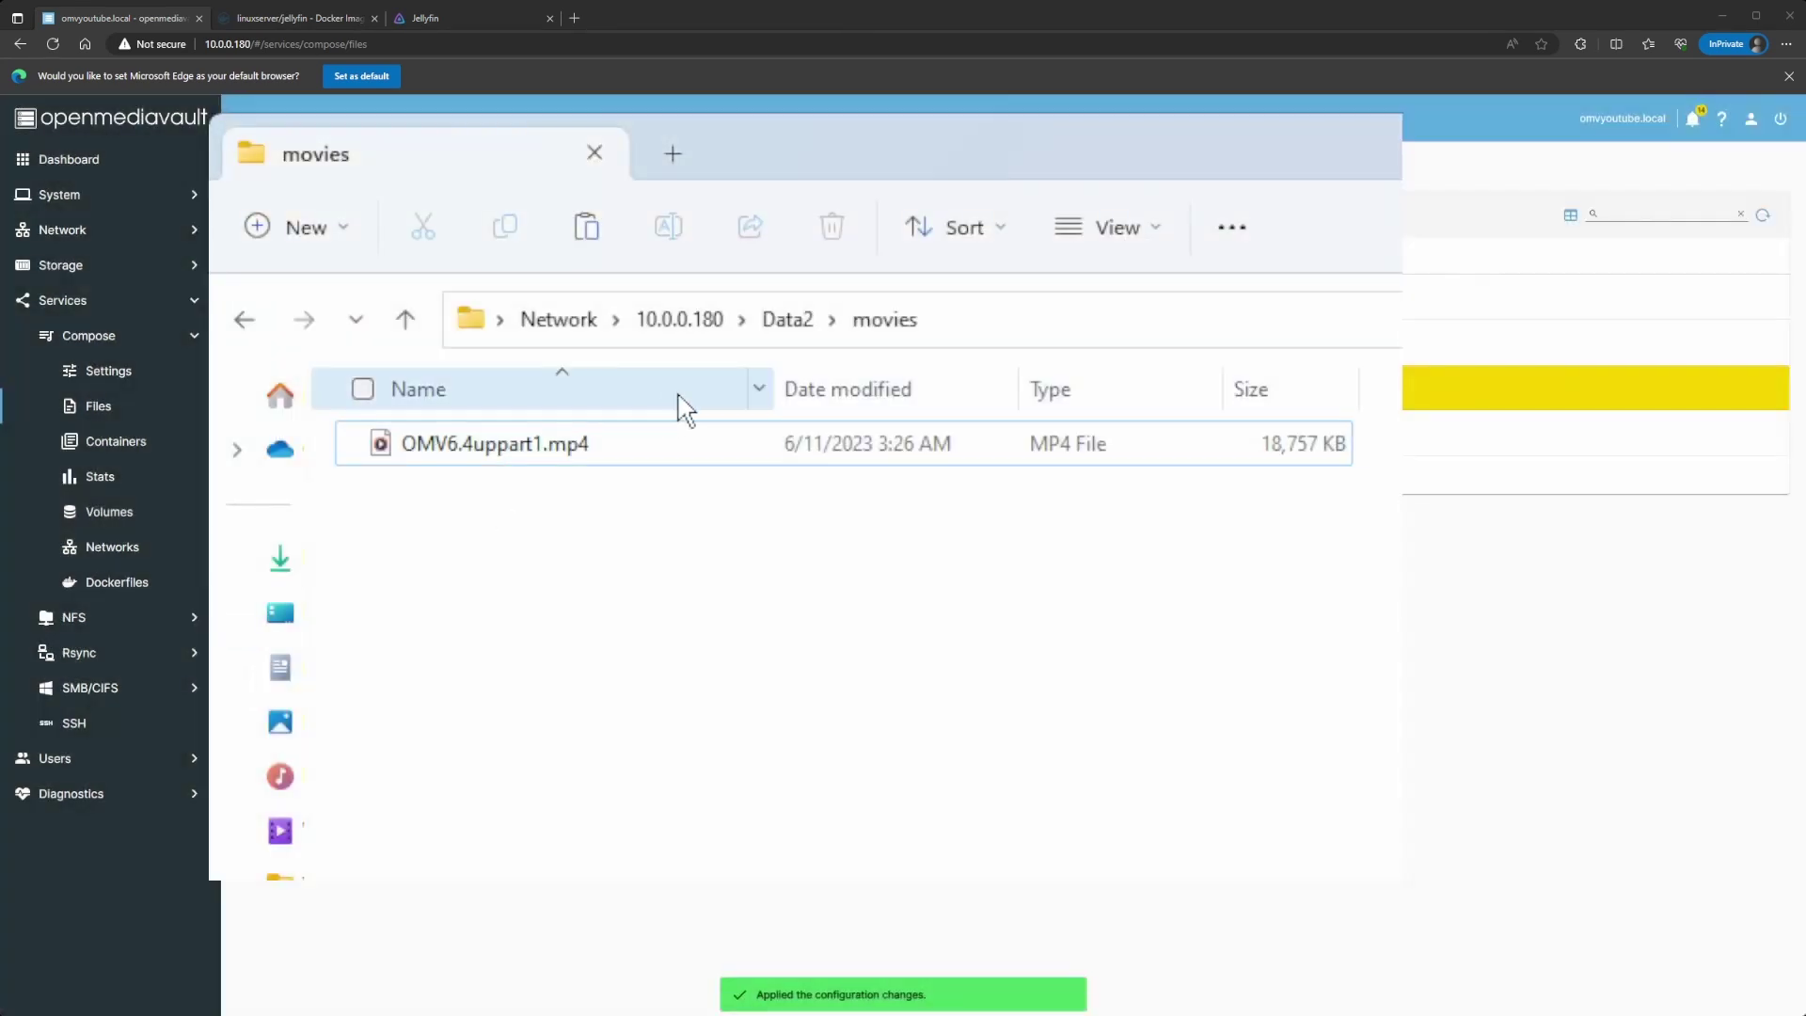
Step: Create a new folder named music in Data2 with Ctrl+Shift+N and open it
{"action": "left_click", "coordinate": [786, 319]}
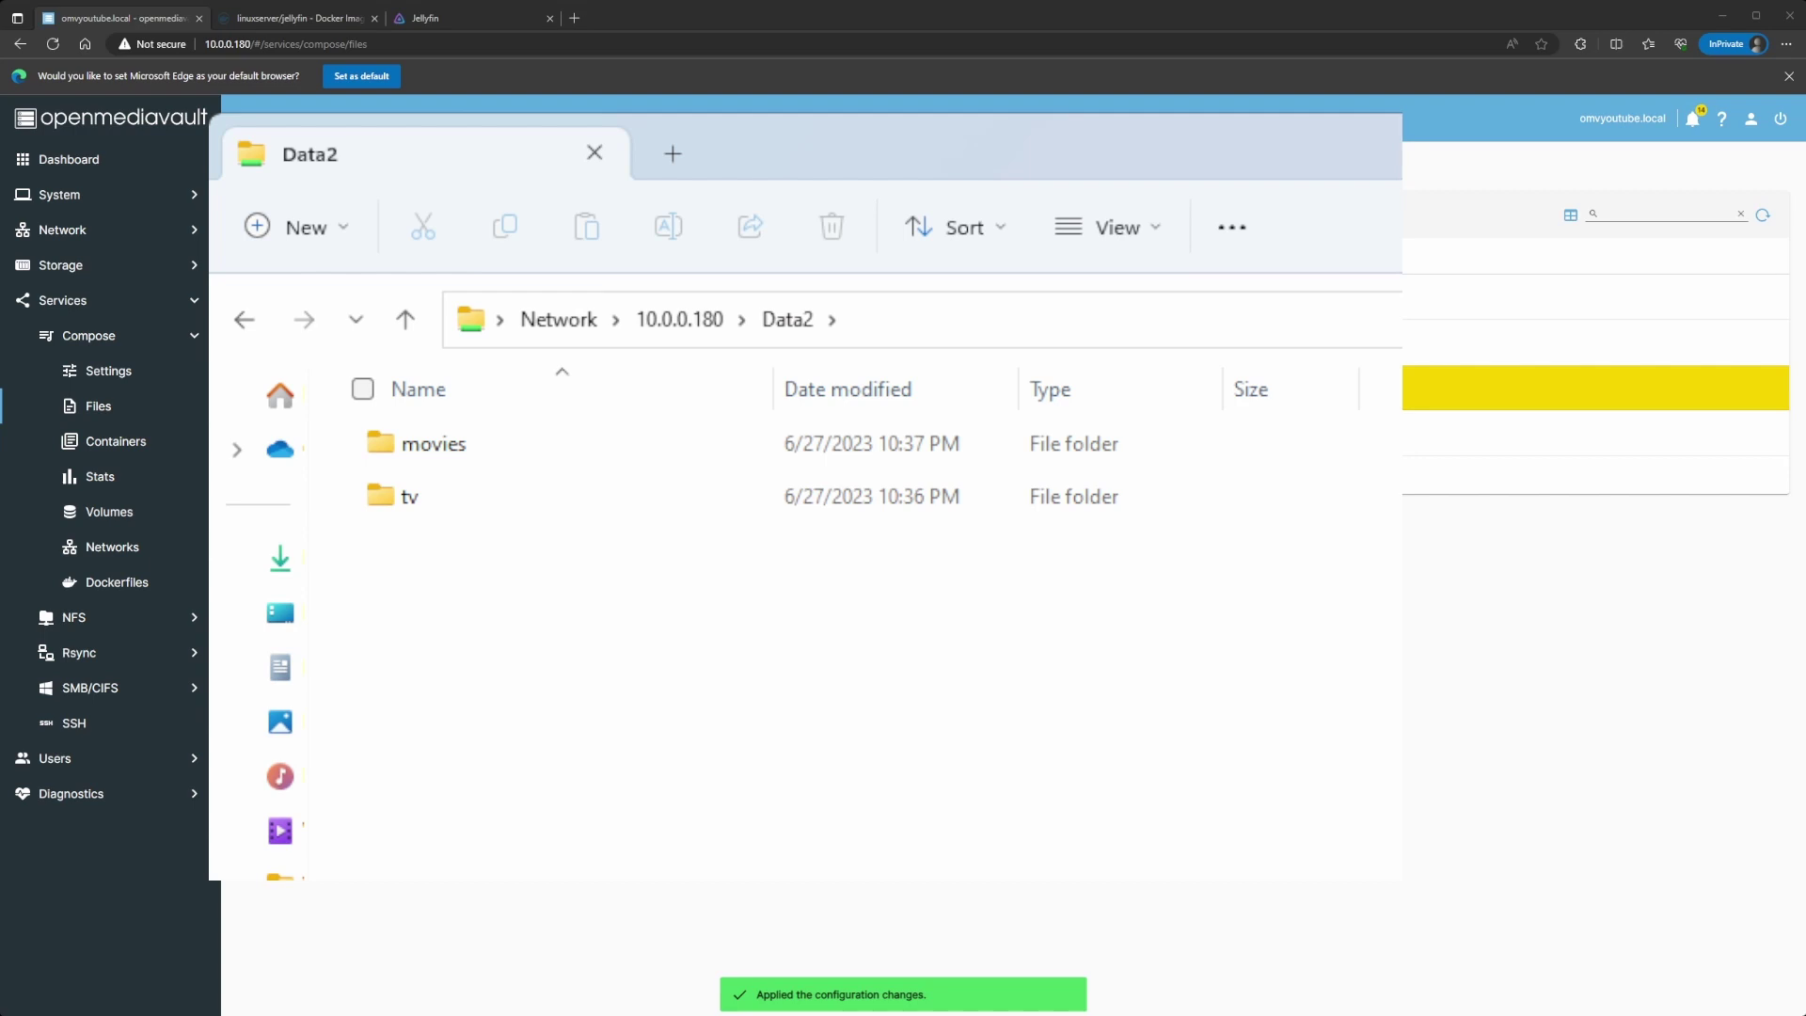
{"action": "key", "text": "ctrl+shift+n"}
{"action": "type", "text": "music"}
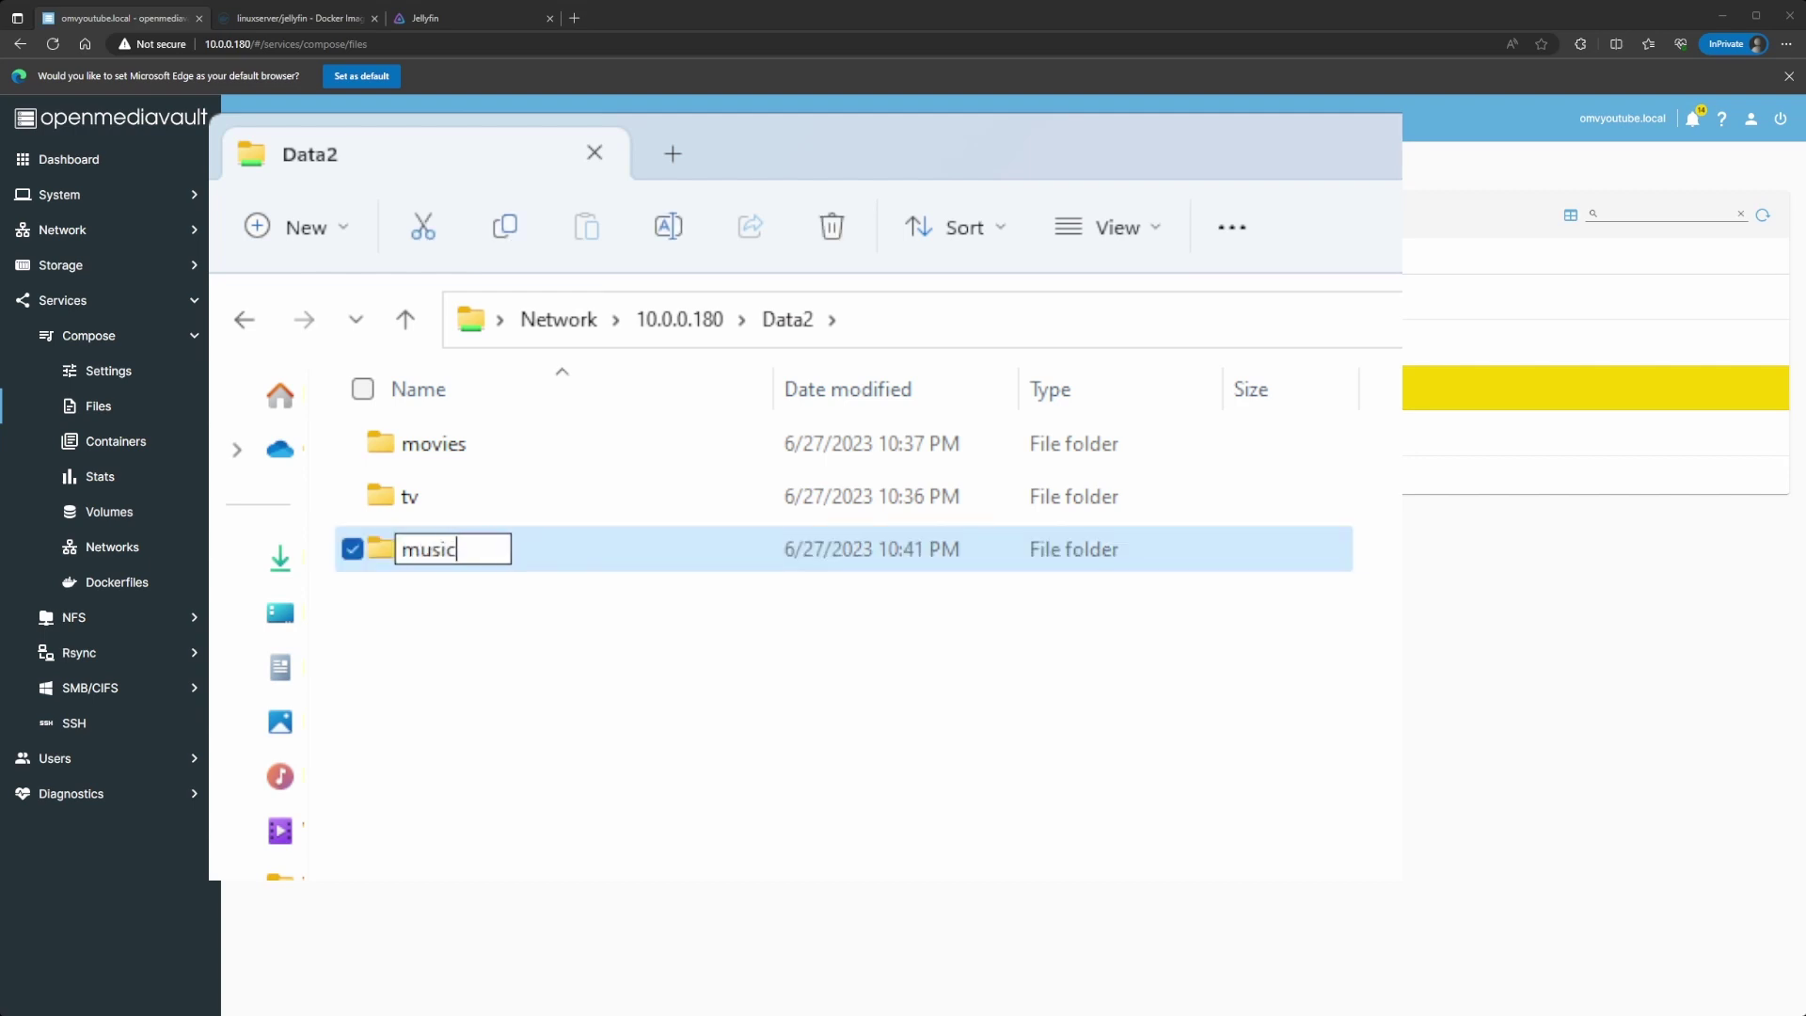
{"action": "key", "text": "Return"}
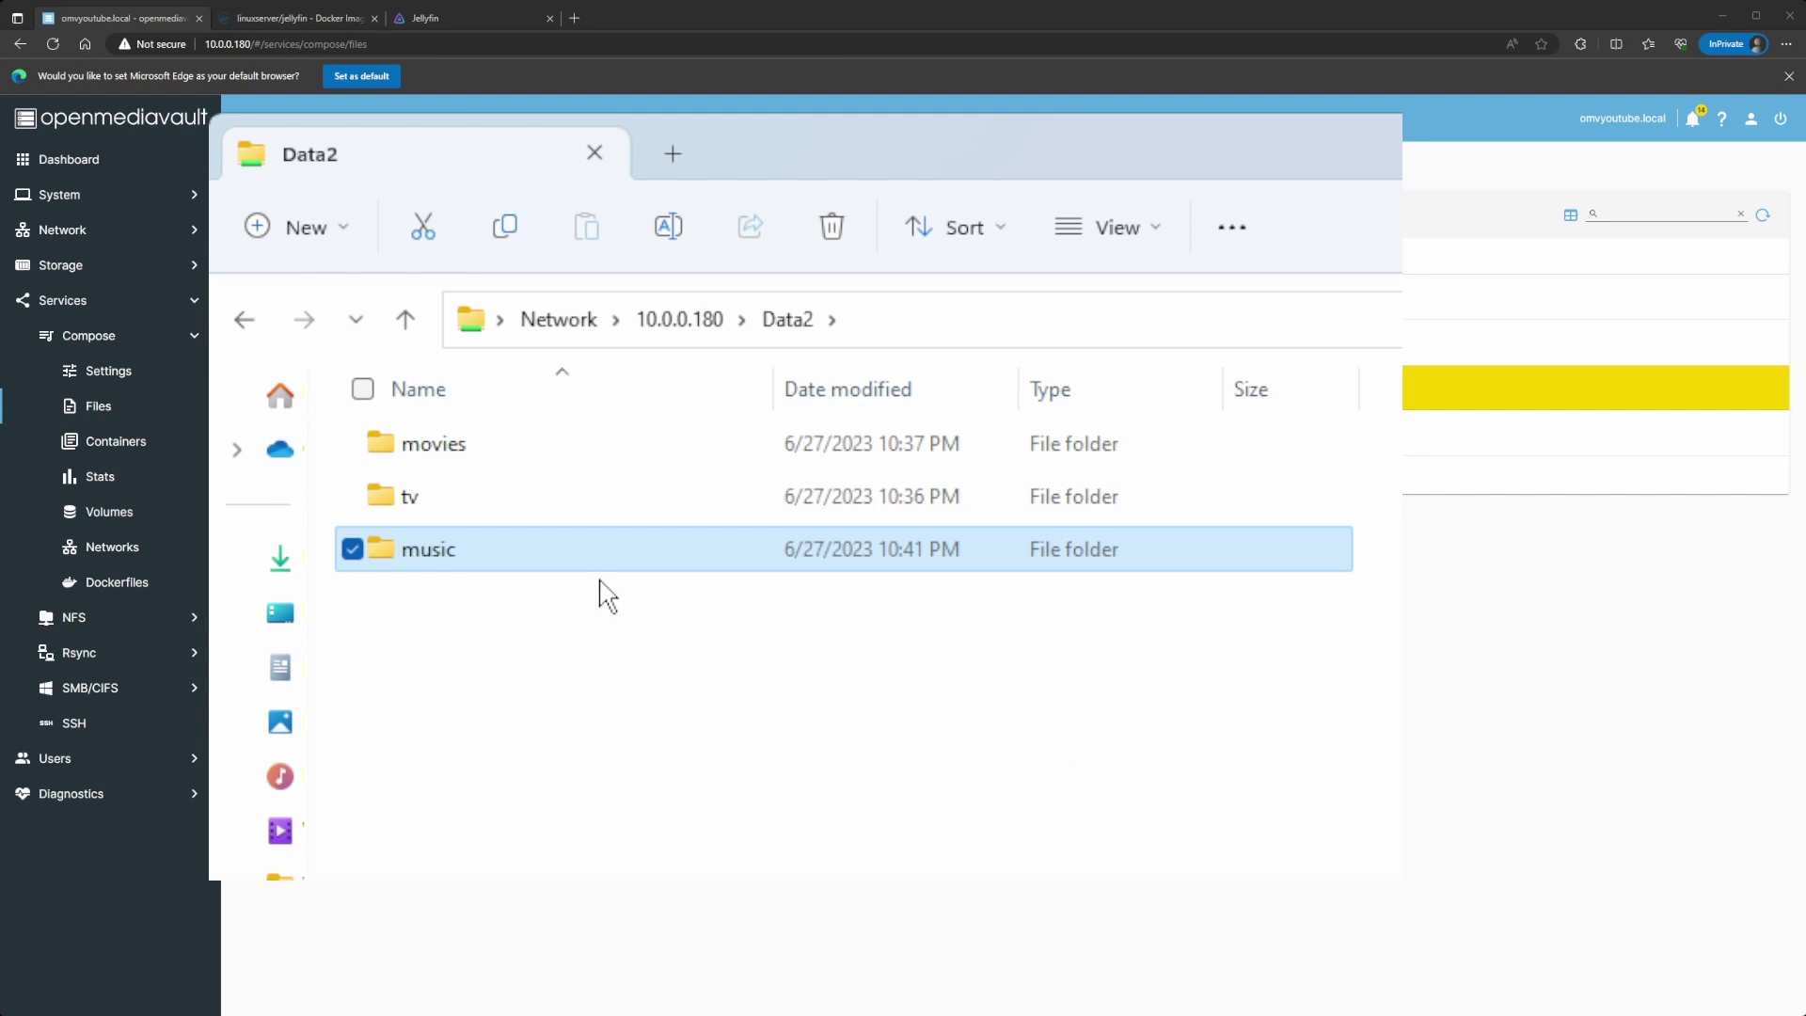
{"action": "double_click", "coordinate": [602, 557]}
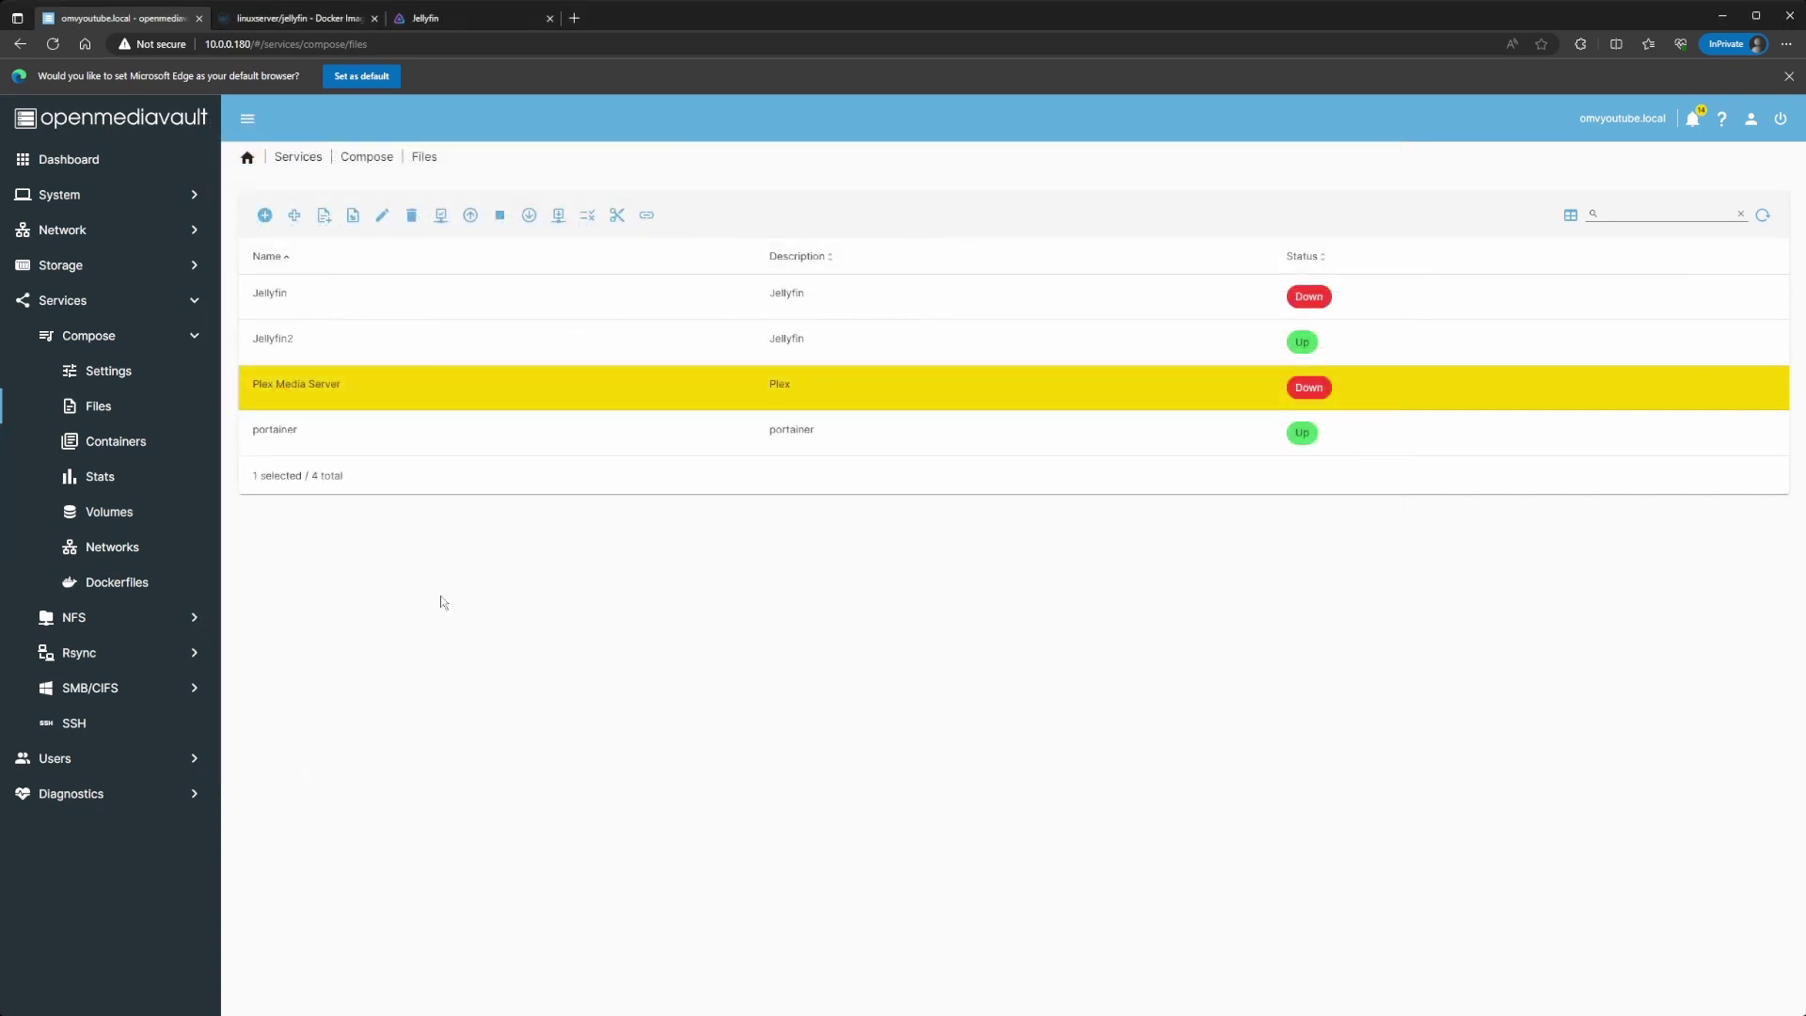
Step: Check that the Jellyfin2 compose file contains the new music volume line
{"action": "left_click", "coordinate": [467, 350]}
{"action": "left_click", "coordinate": [382, 215]}
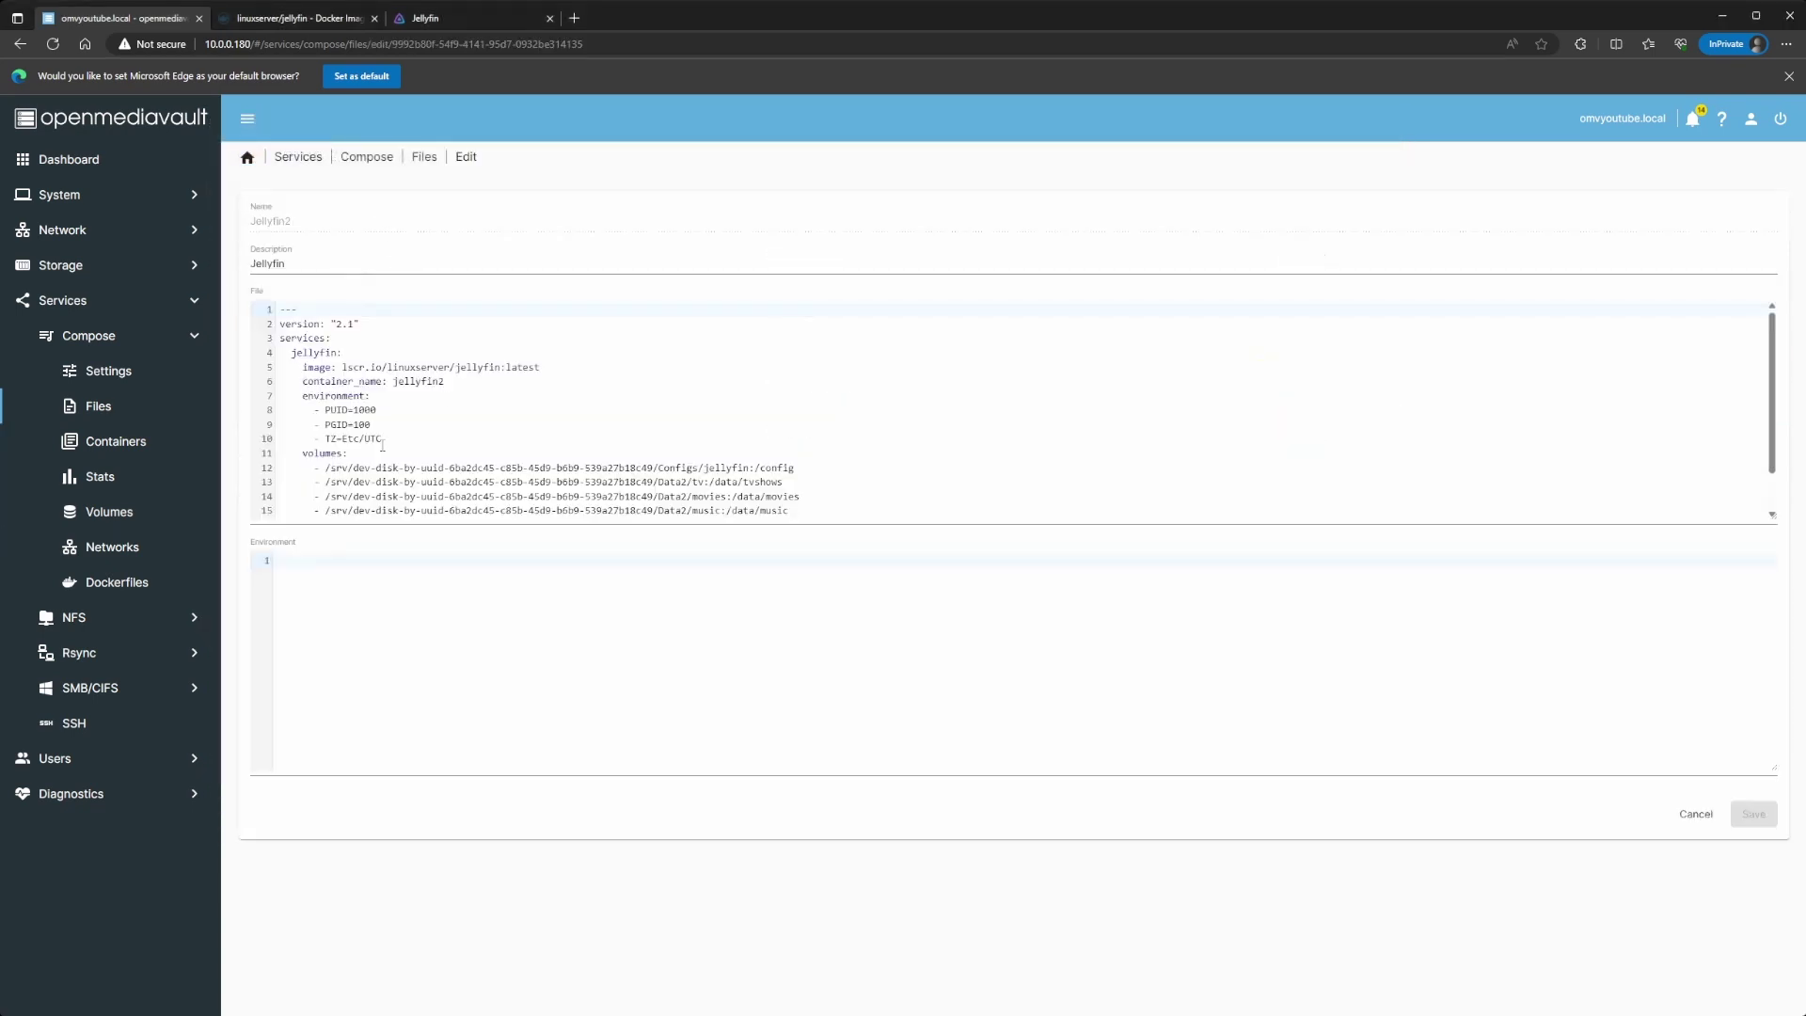
{"action": "scroll", "coordinate": [707, 476], "scroll_direction": "down", "scroll_amount": 1}
{"action": "left_click_drag", "start_coordinate": [790, 466], "coordinate": [326, 469]}
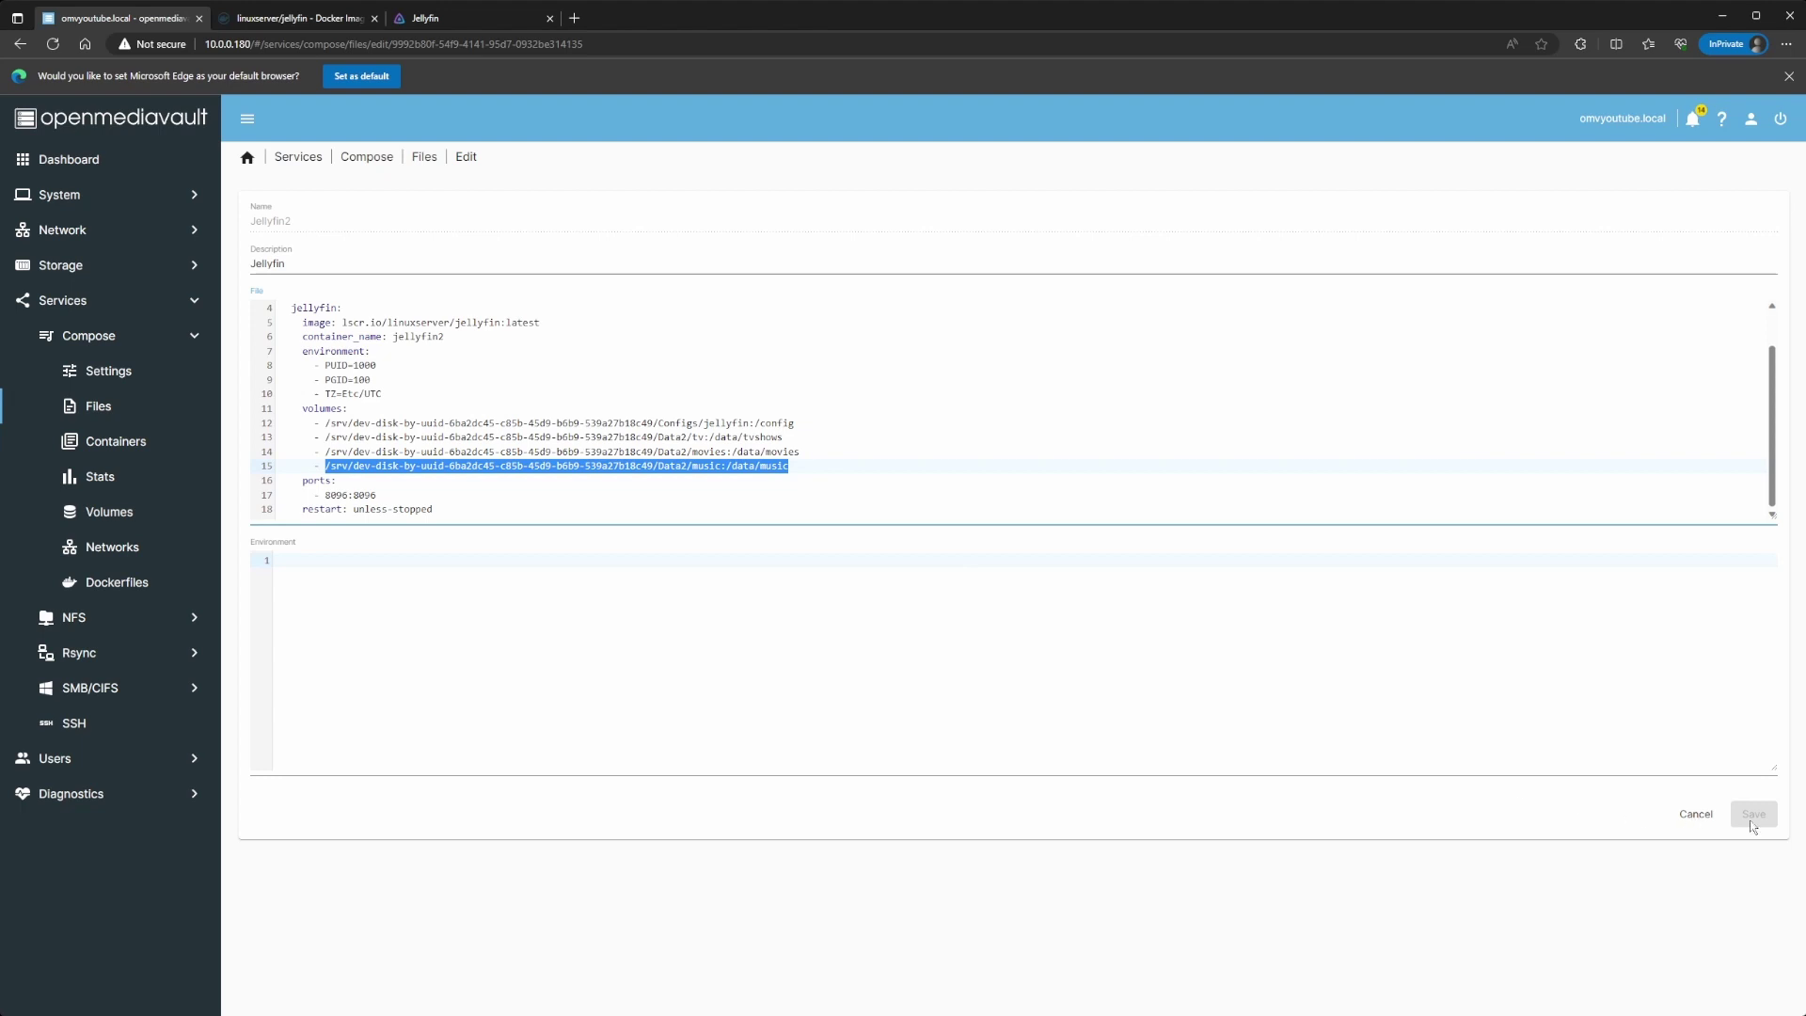
{"action": "left_click", "coordinate": [423, 157]}
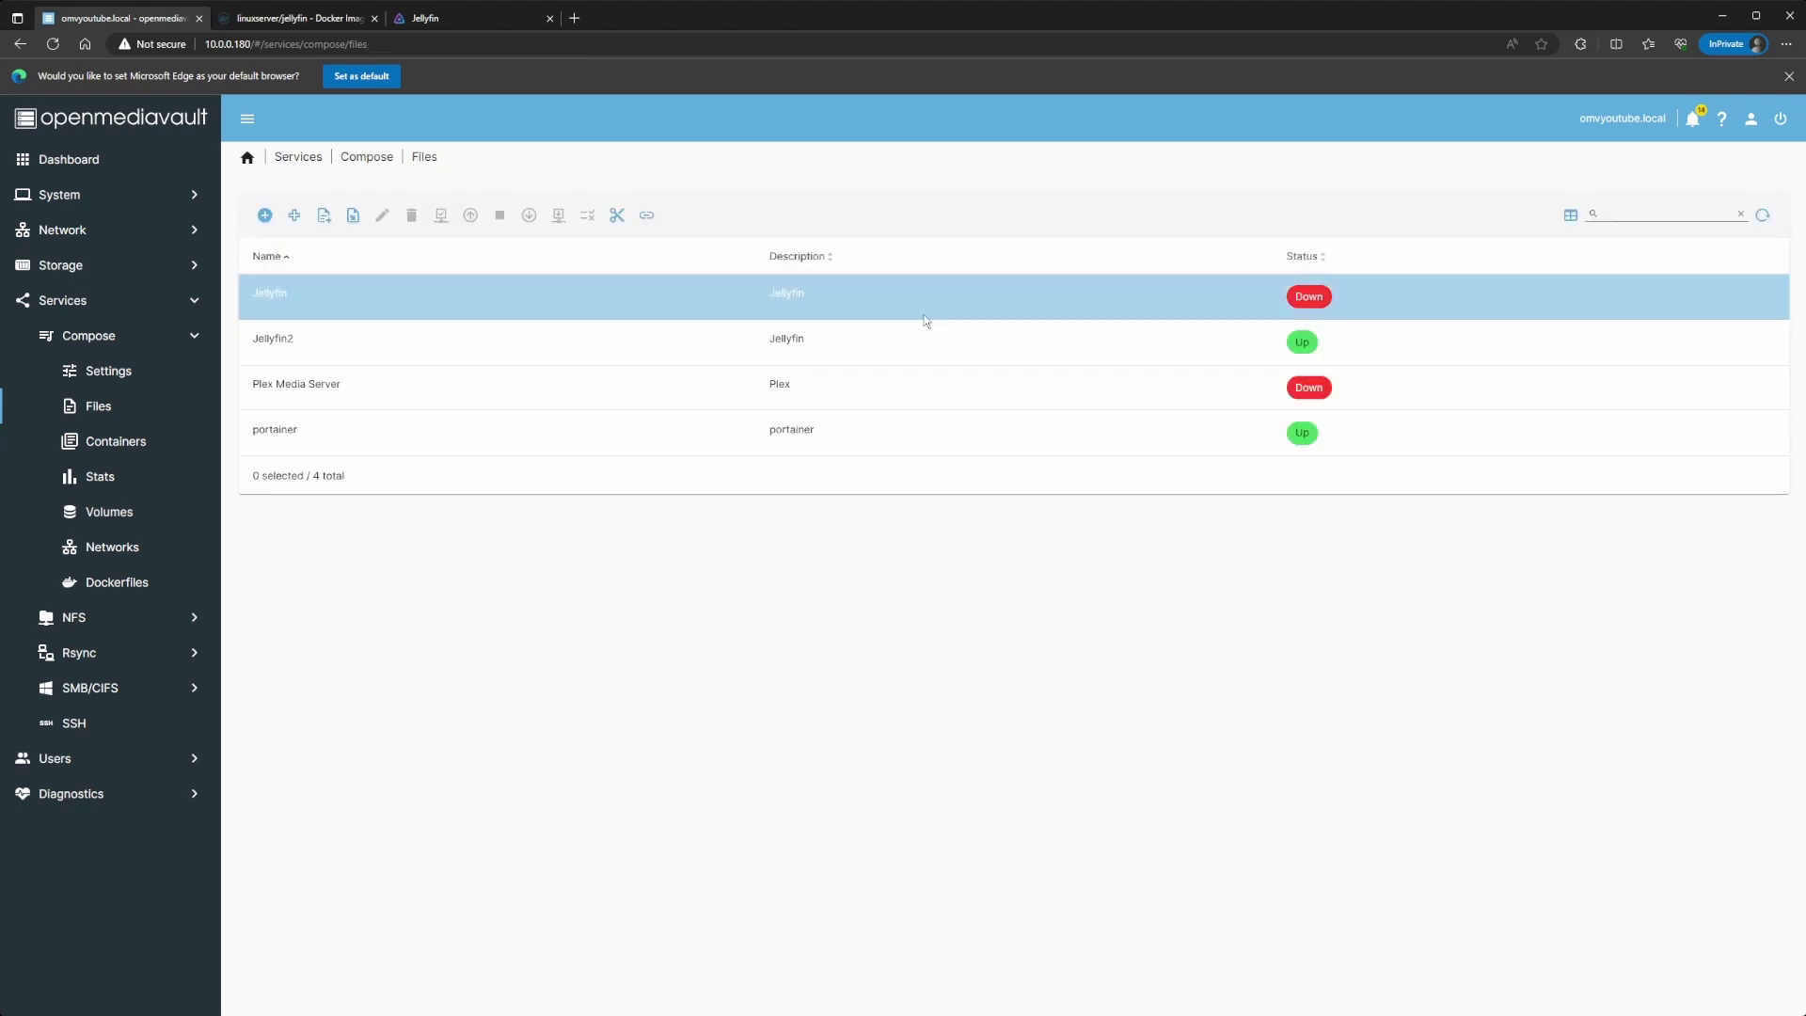
Step: Bring the Jellyfin2 stack down and back up, then switch to Jellyfin
{"action": "left_click", "coordinate": [451, 349]}
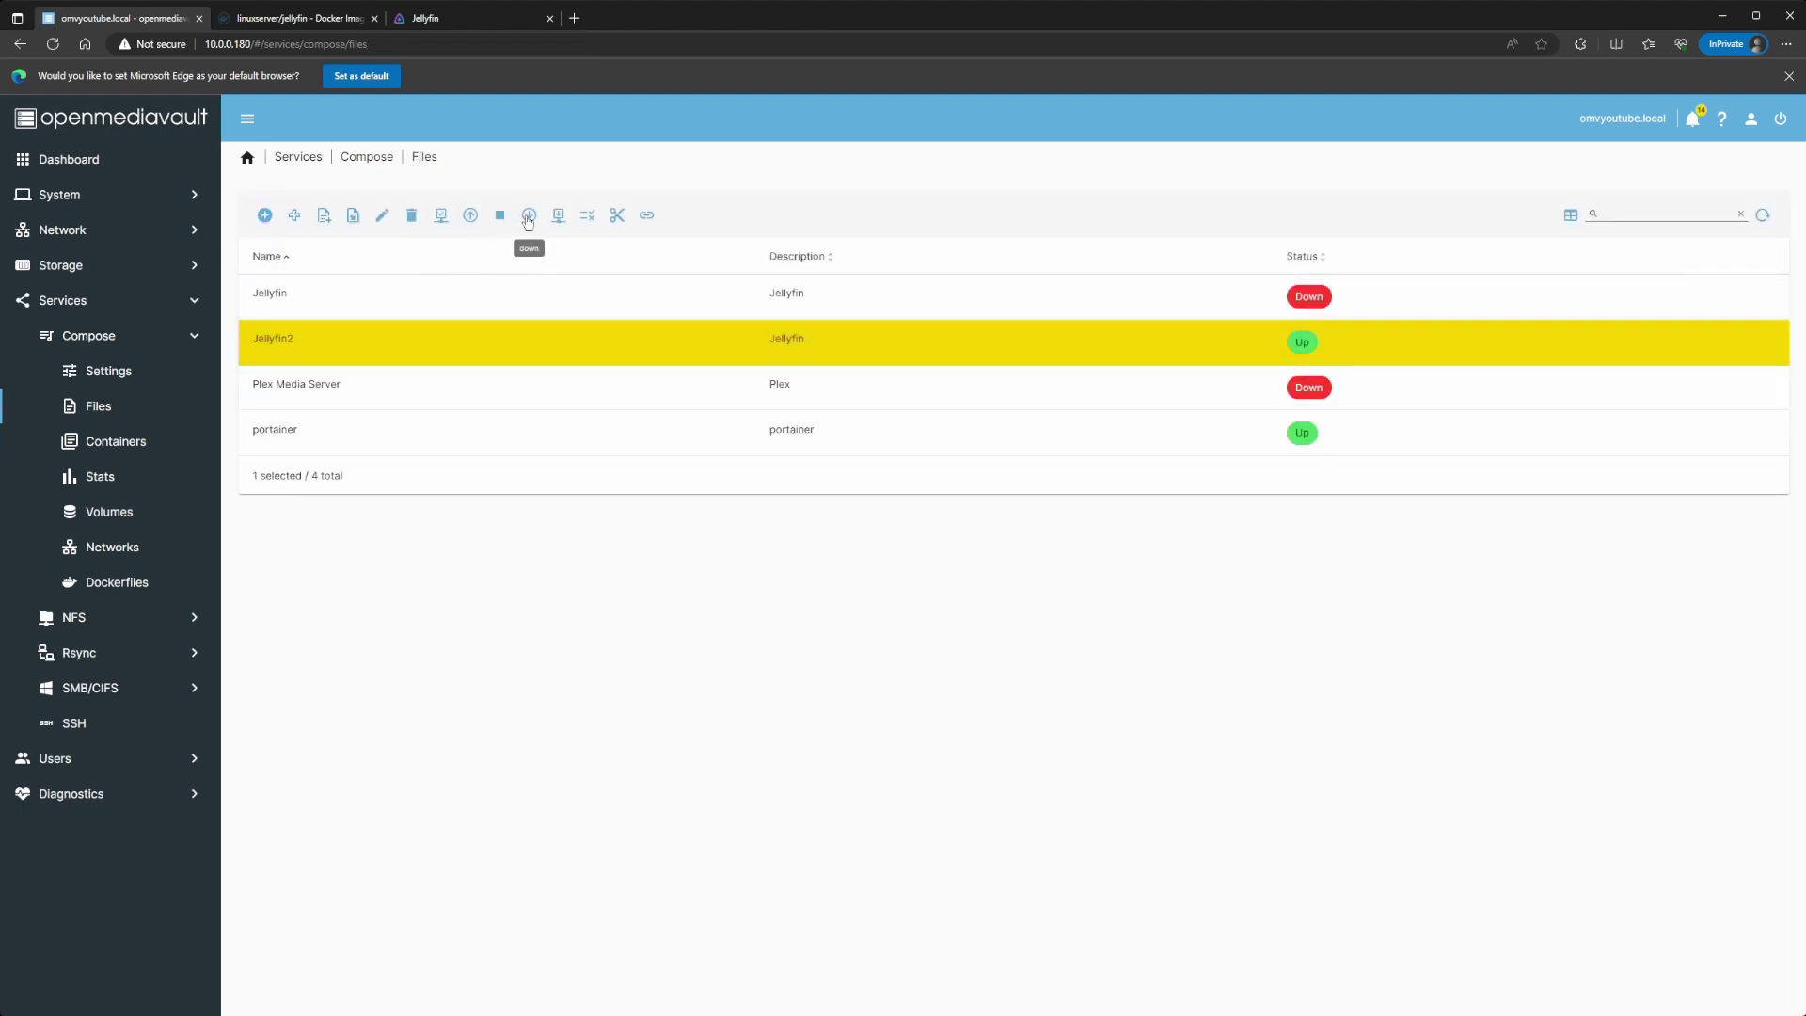
{"action": "left_click", "coordinate": [529, 215]}
{"action": "left_click", "coordinate": [1487, 691]}
{"action": "left_click", "coordinate": [471, 216]}
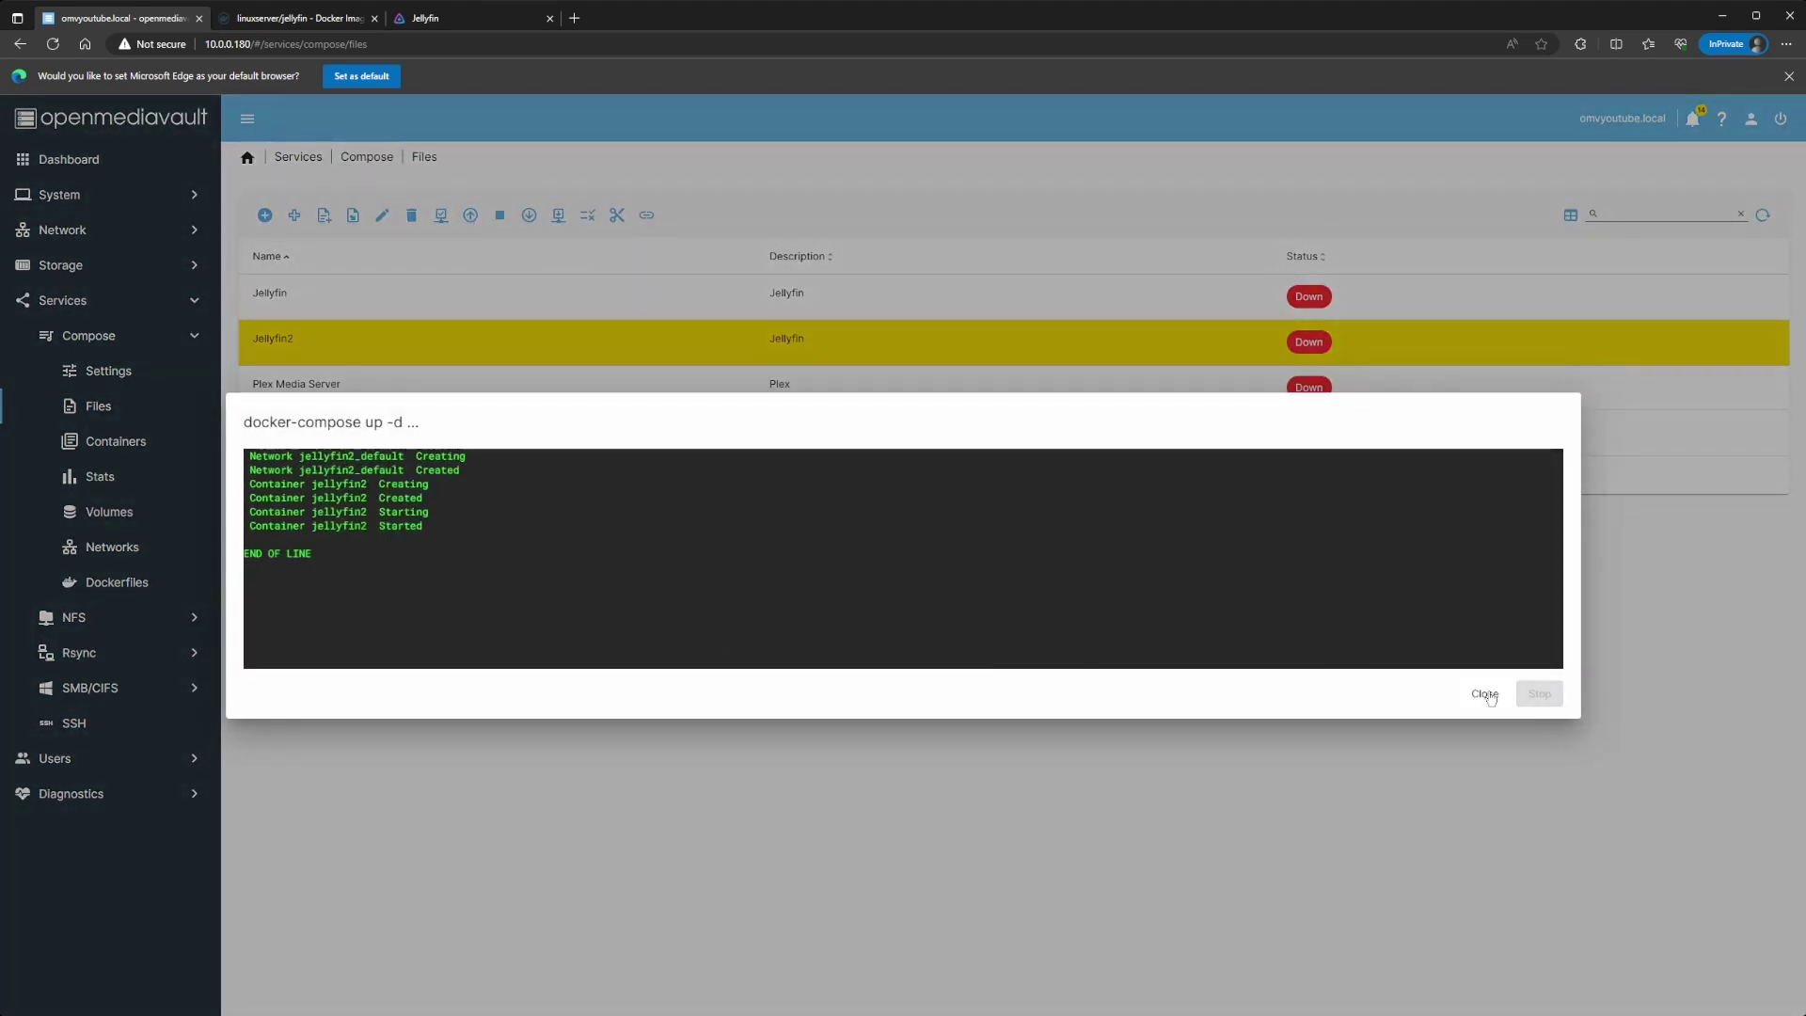
{"action": "left_click", "coordinate": [1484, 692]}
{"action": "left_click", "coordinate": [423, 19]}
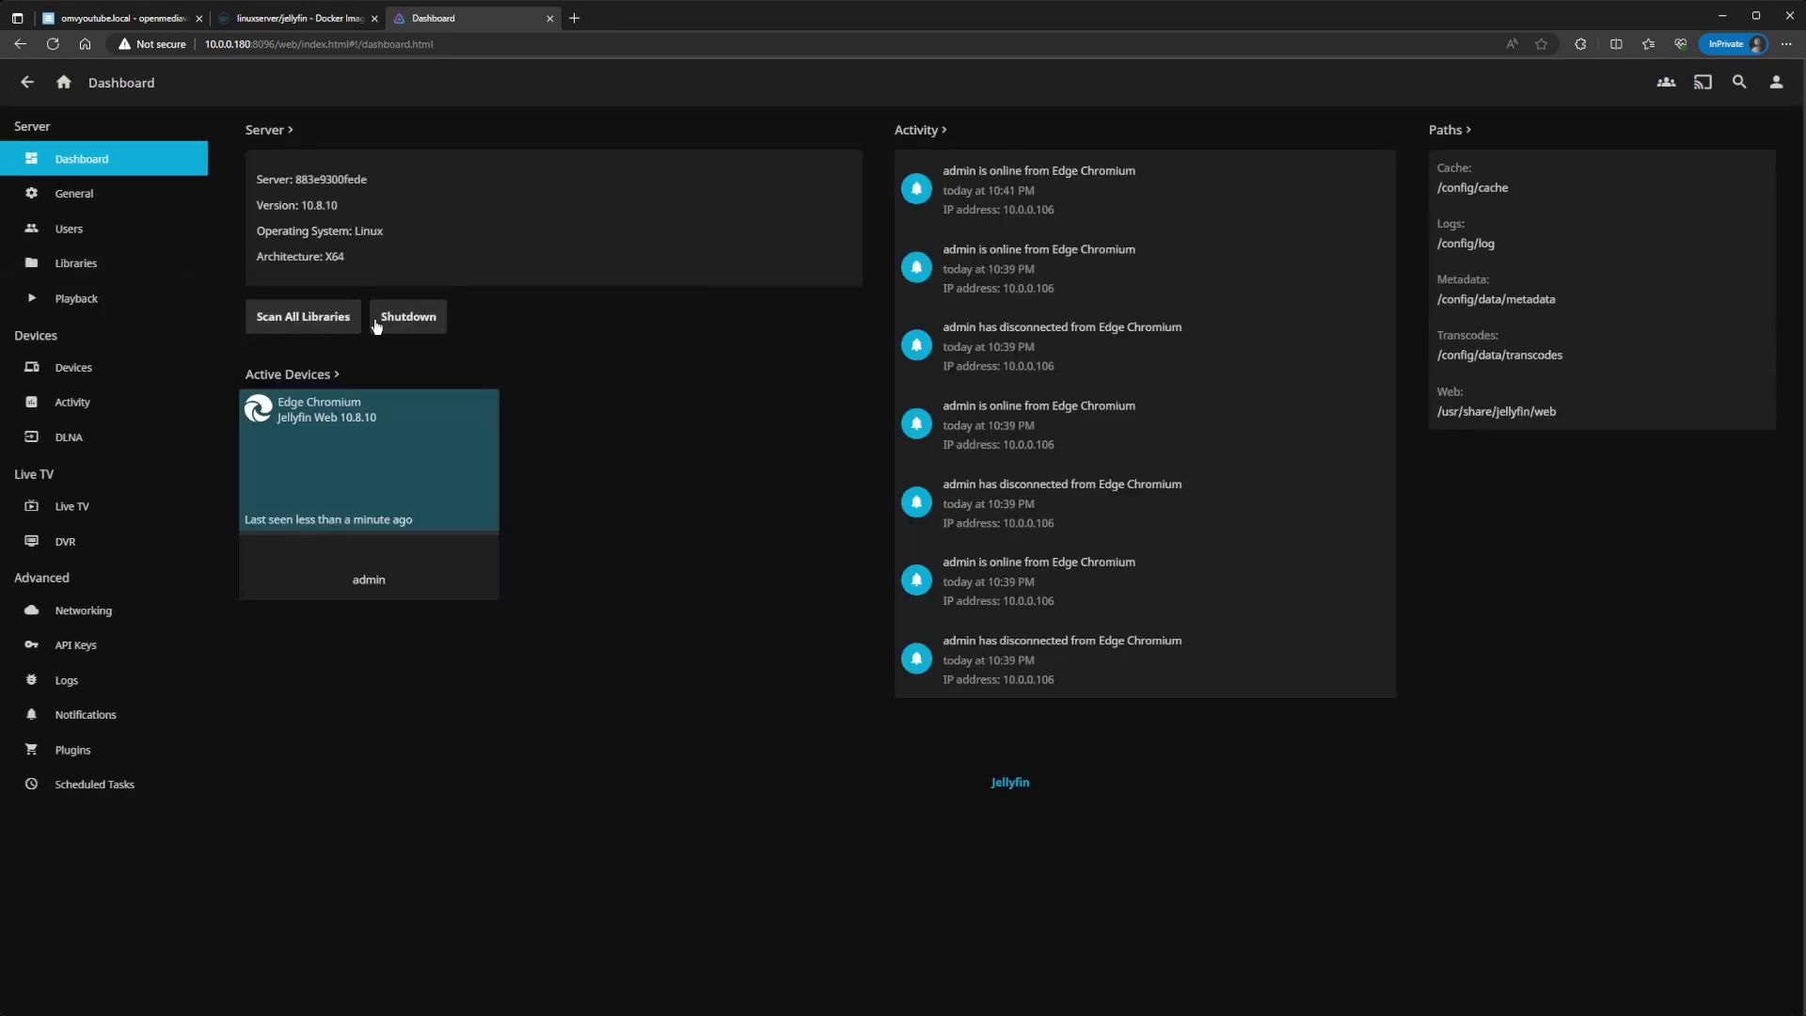
Step: Start a new Music media library using the /data/music folder
{"action": "left_click", "coordinate": [94, 273]}
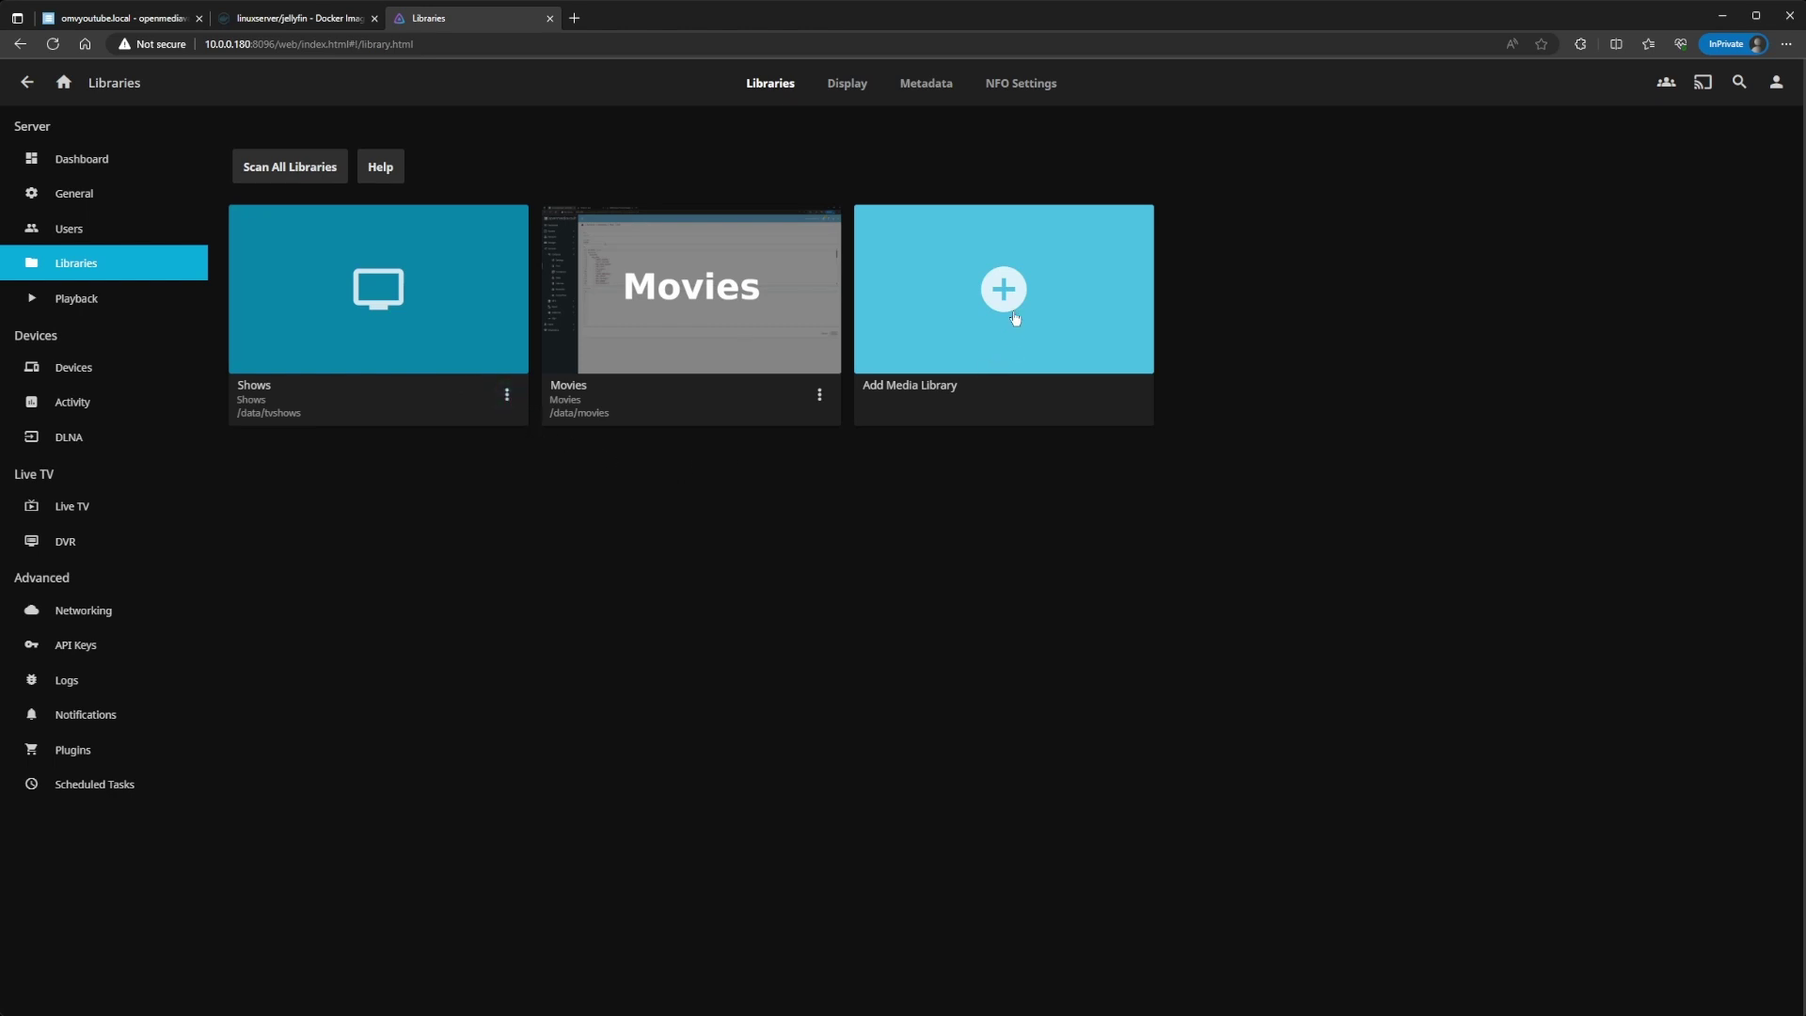
{"action": "left_click", "coordinate": [1002, 301]}
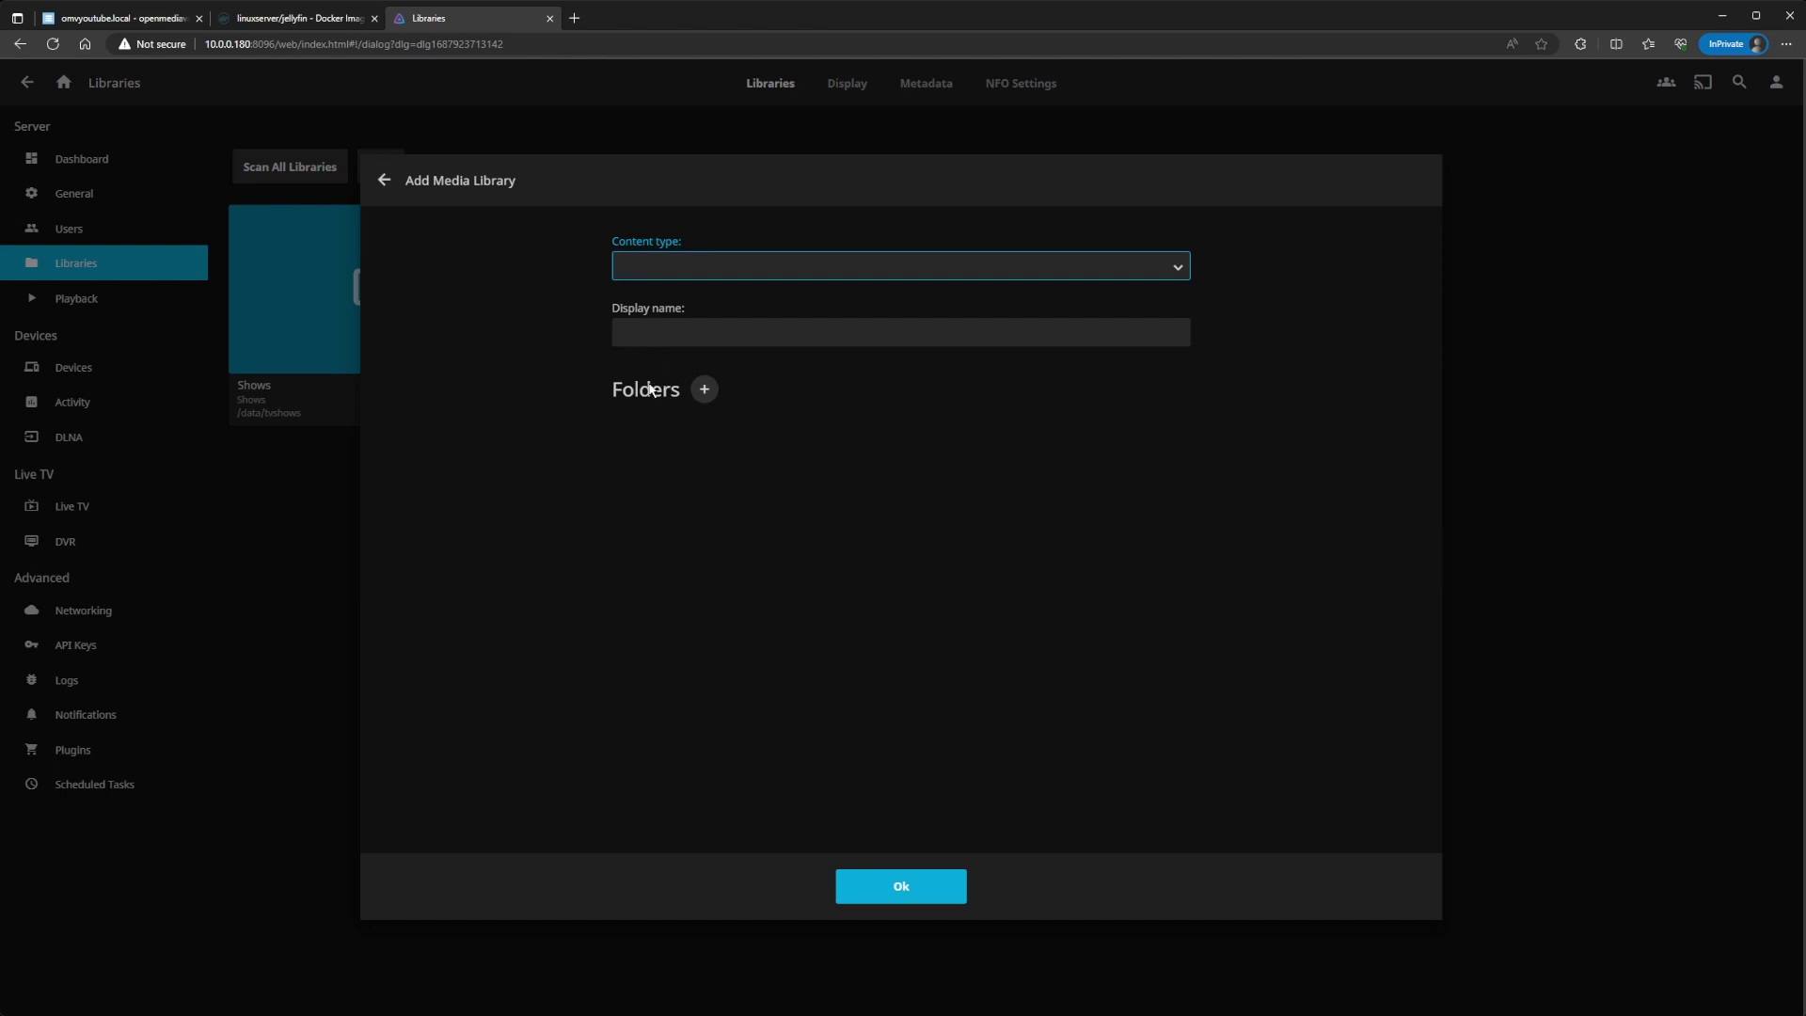
{"action": "left_click", "coordinate": [643, 334]}
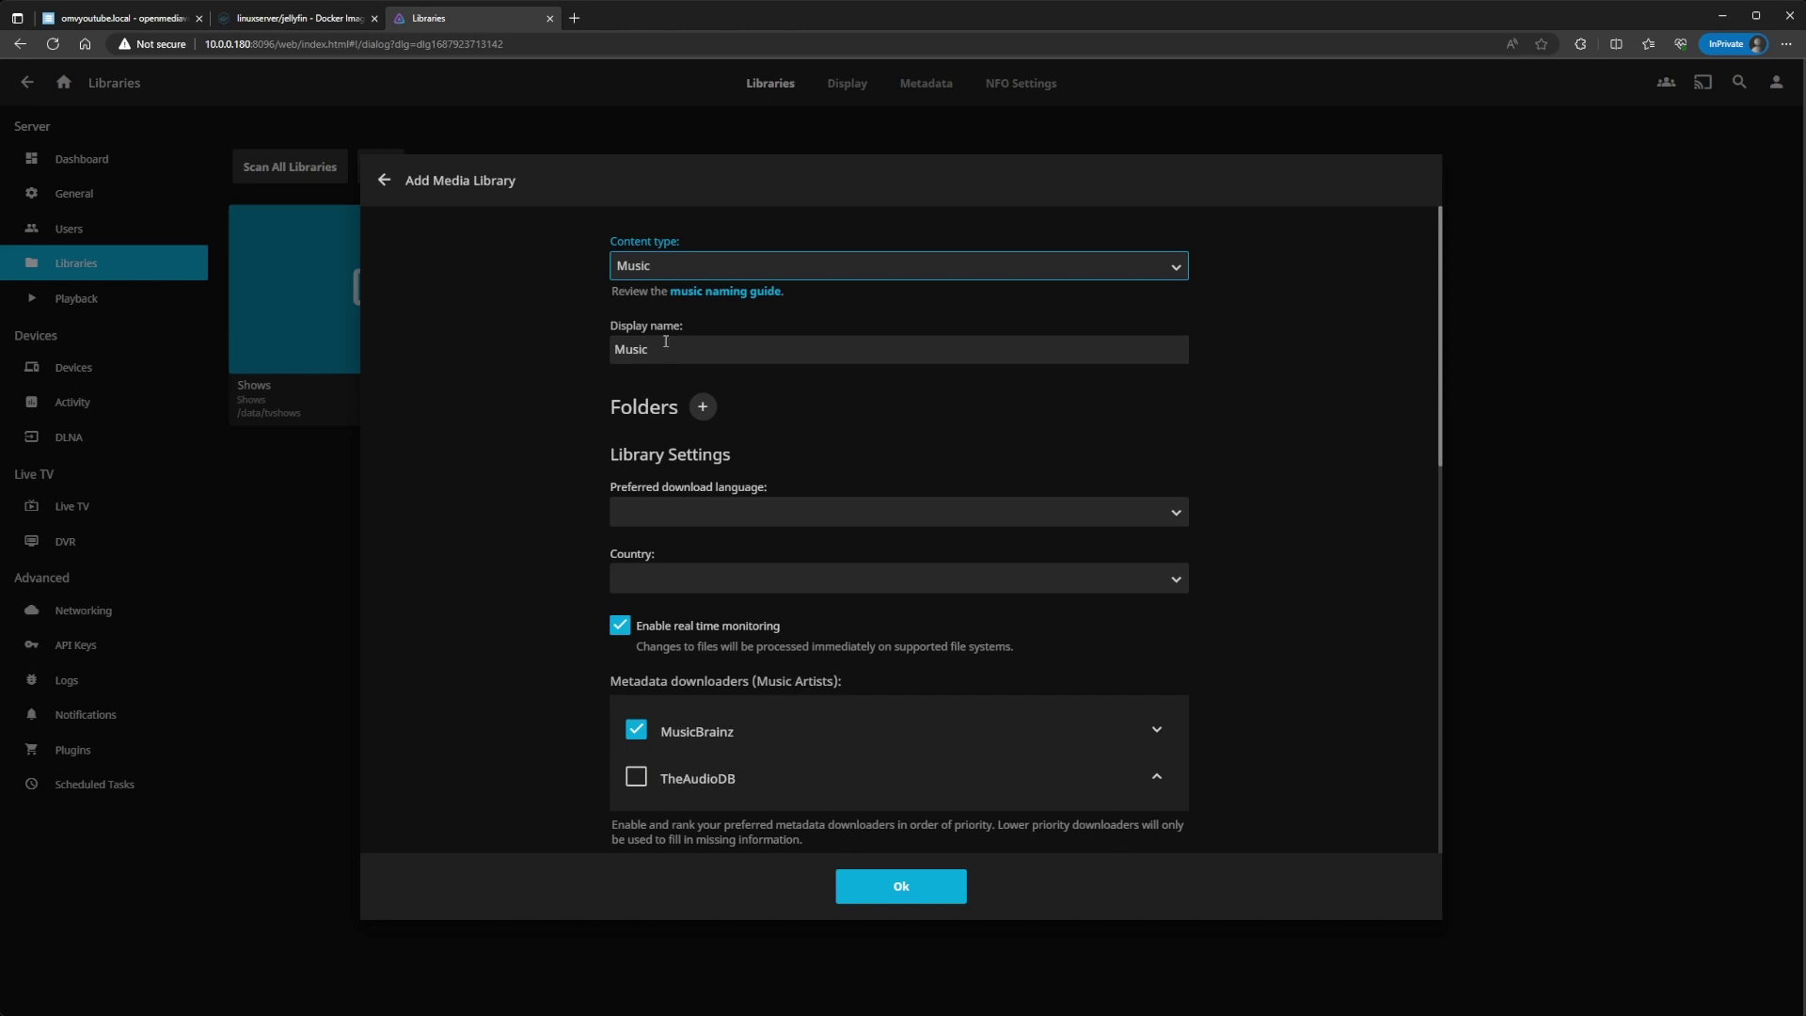
{"action": "left_click", "coordinate": [701, 408]}
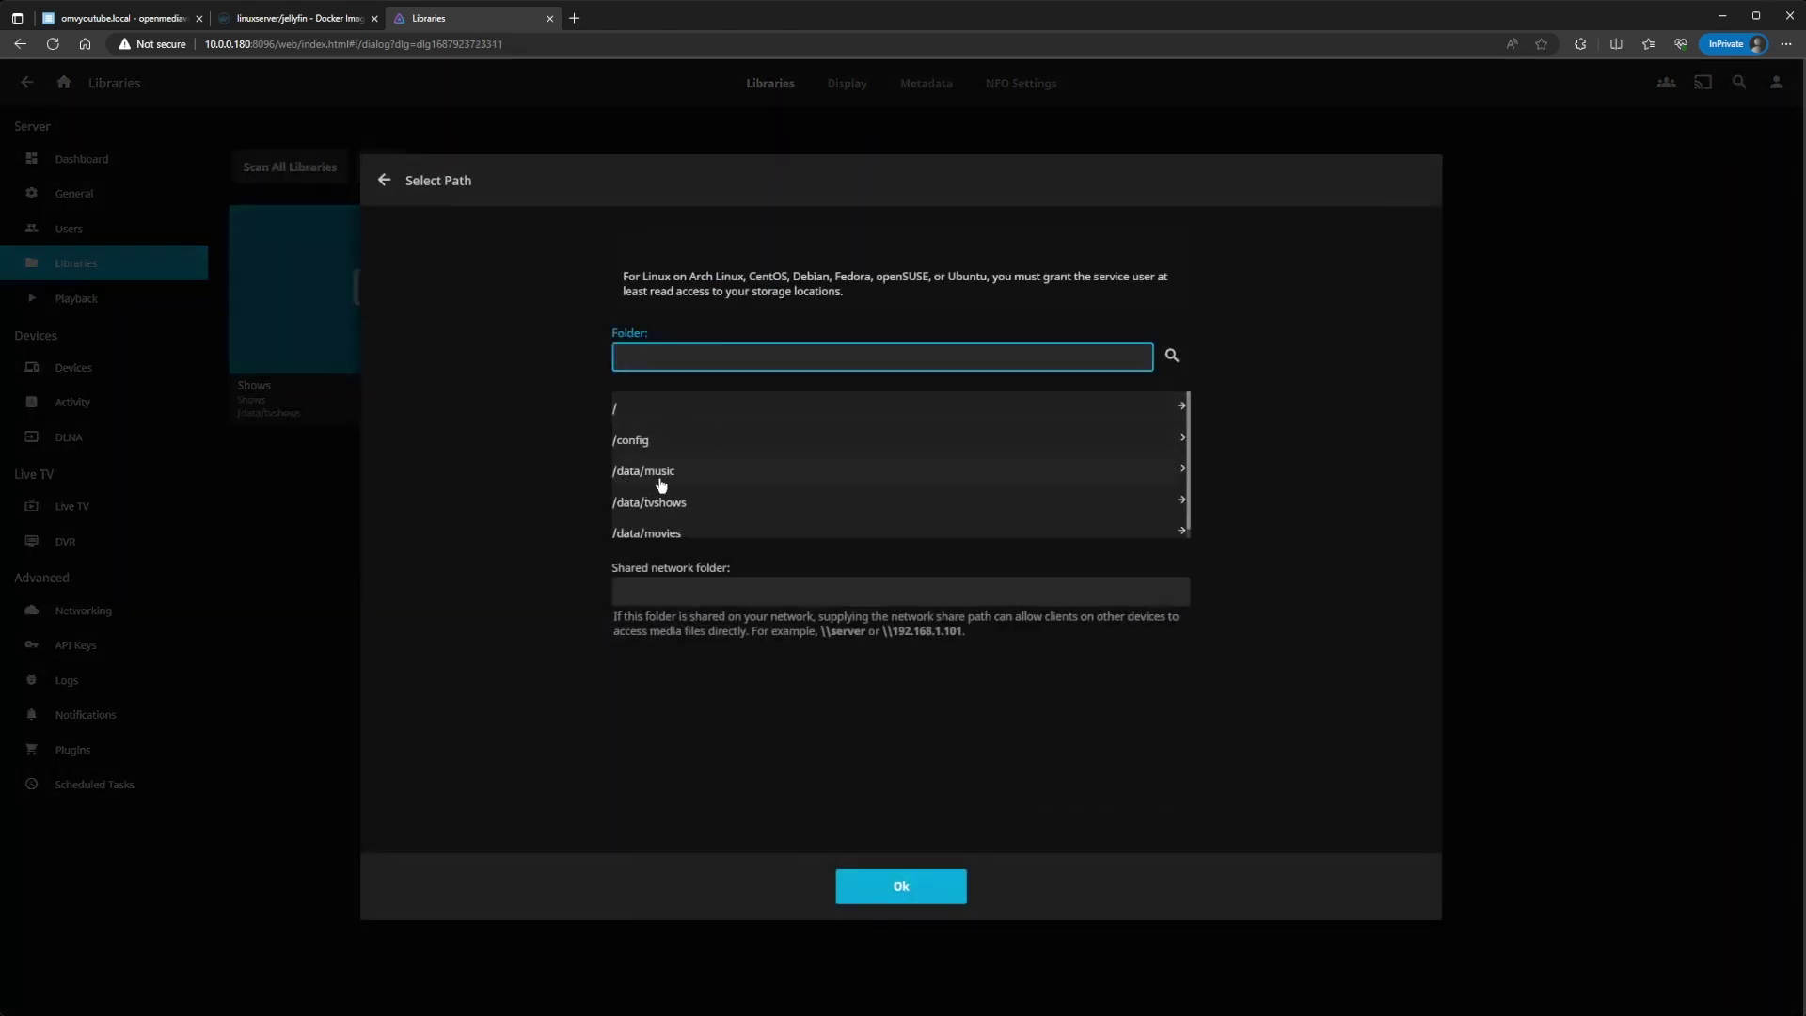
{"action": "left_click", "coordinate": [669, 479]}
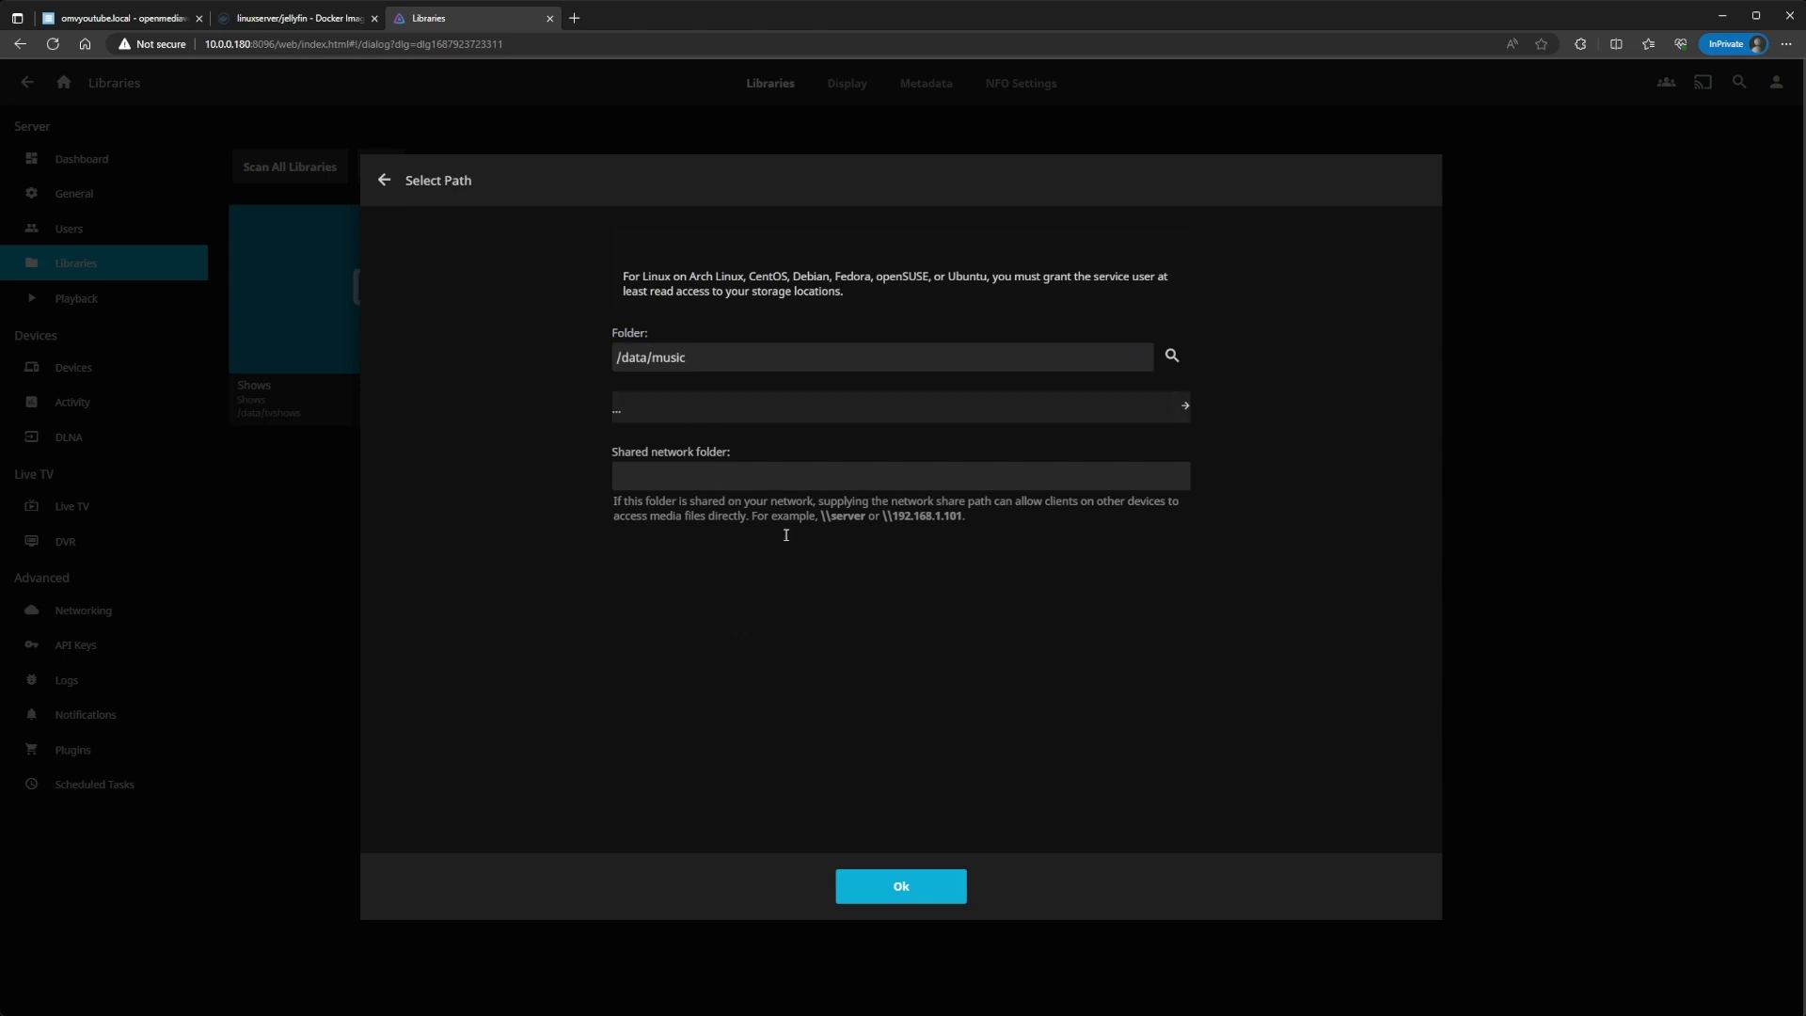
{"action": "left_click", "coordinate": [926, 886]}
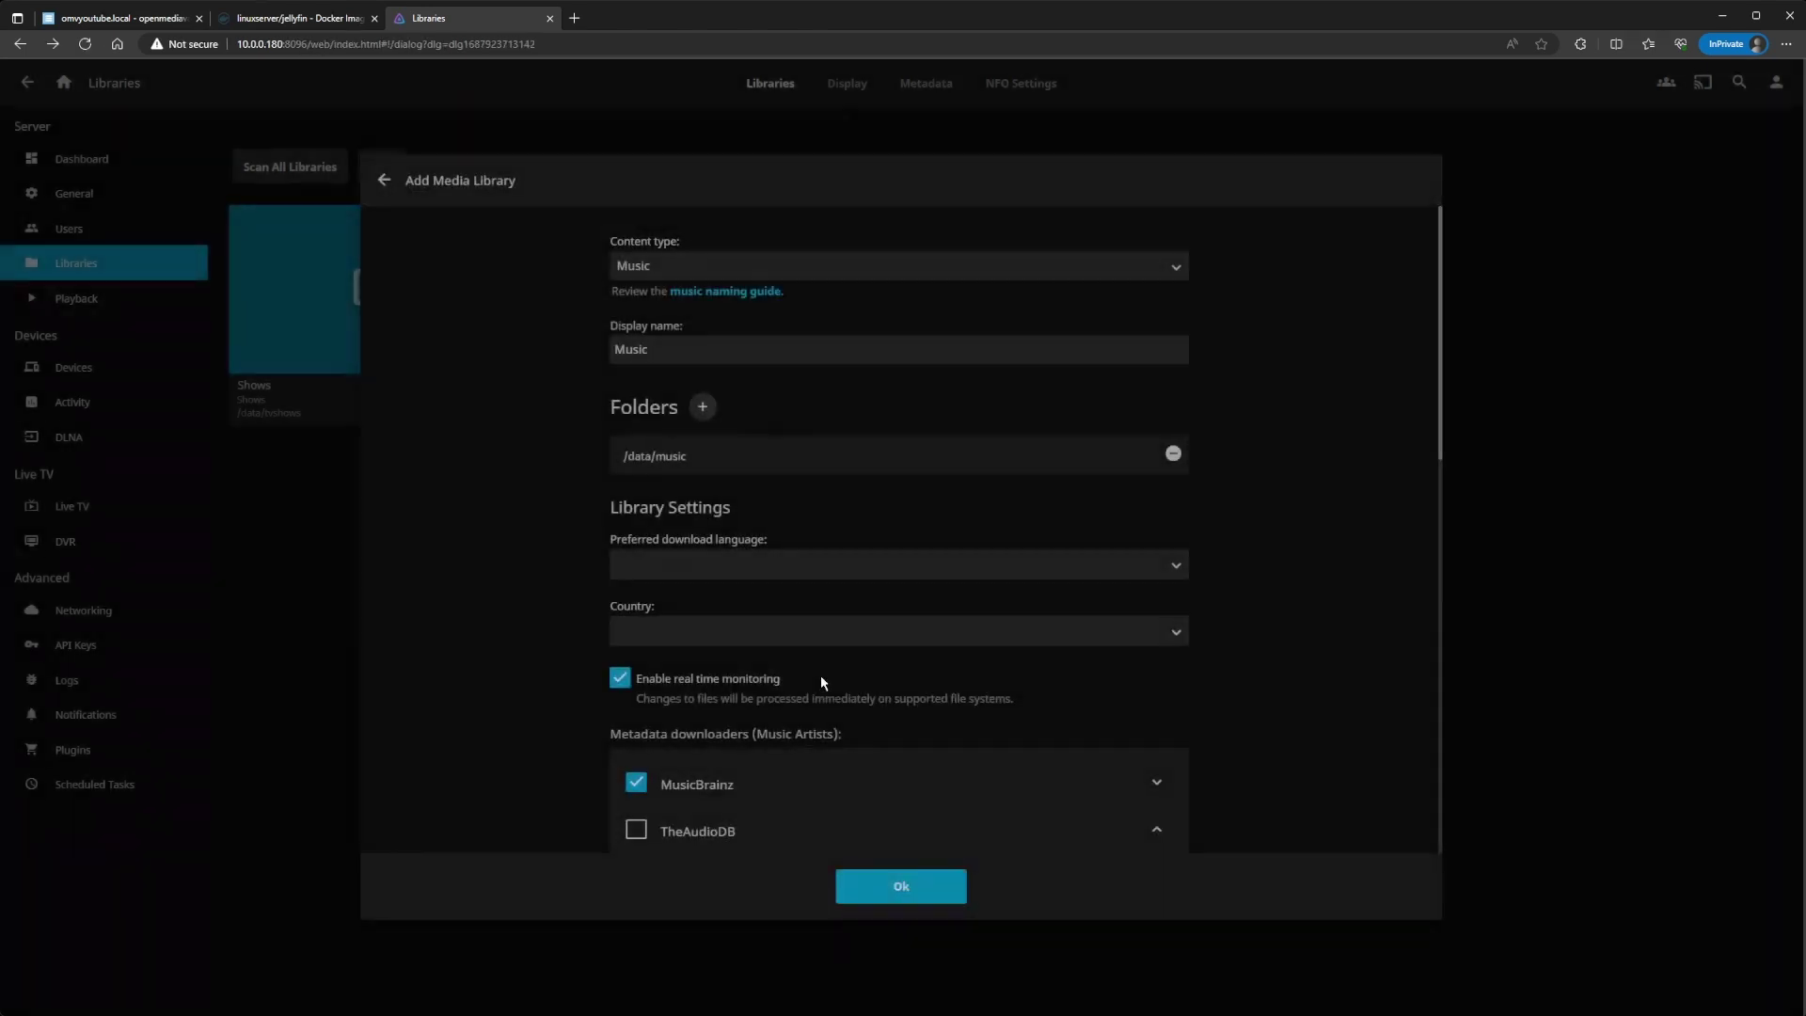
Step: Set the library language to English and country to United Kingdom, and create it
{"action": "left_click", "coordinate": [701, 567]}
{"action": "type", "text": "en"}
{"action": "left_click", "coordinate": [664, 631]}
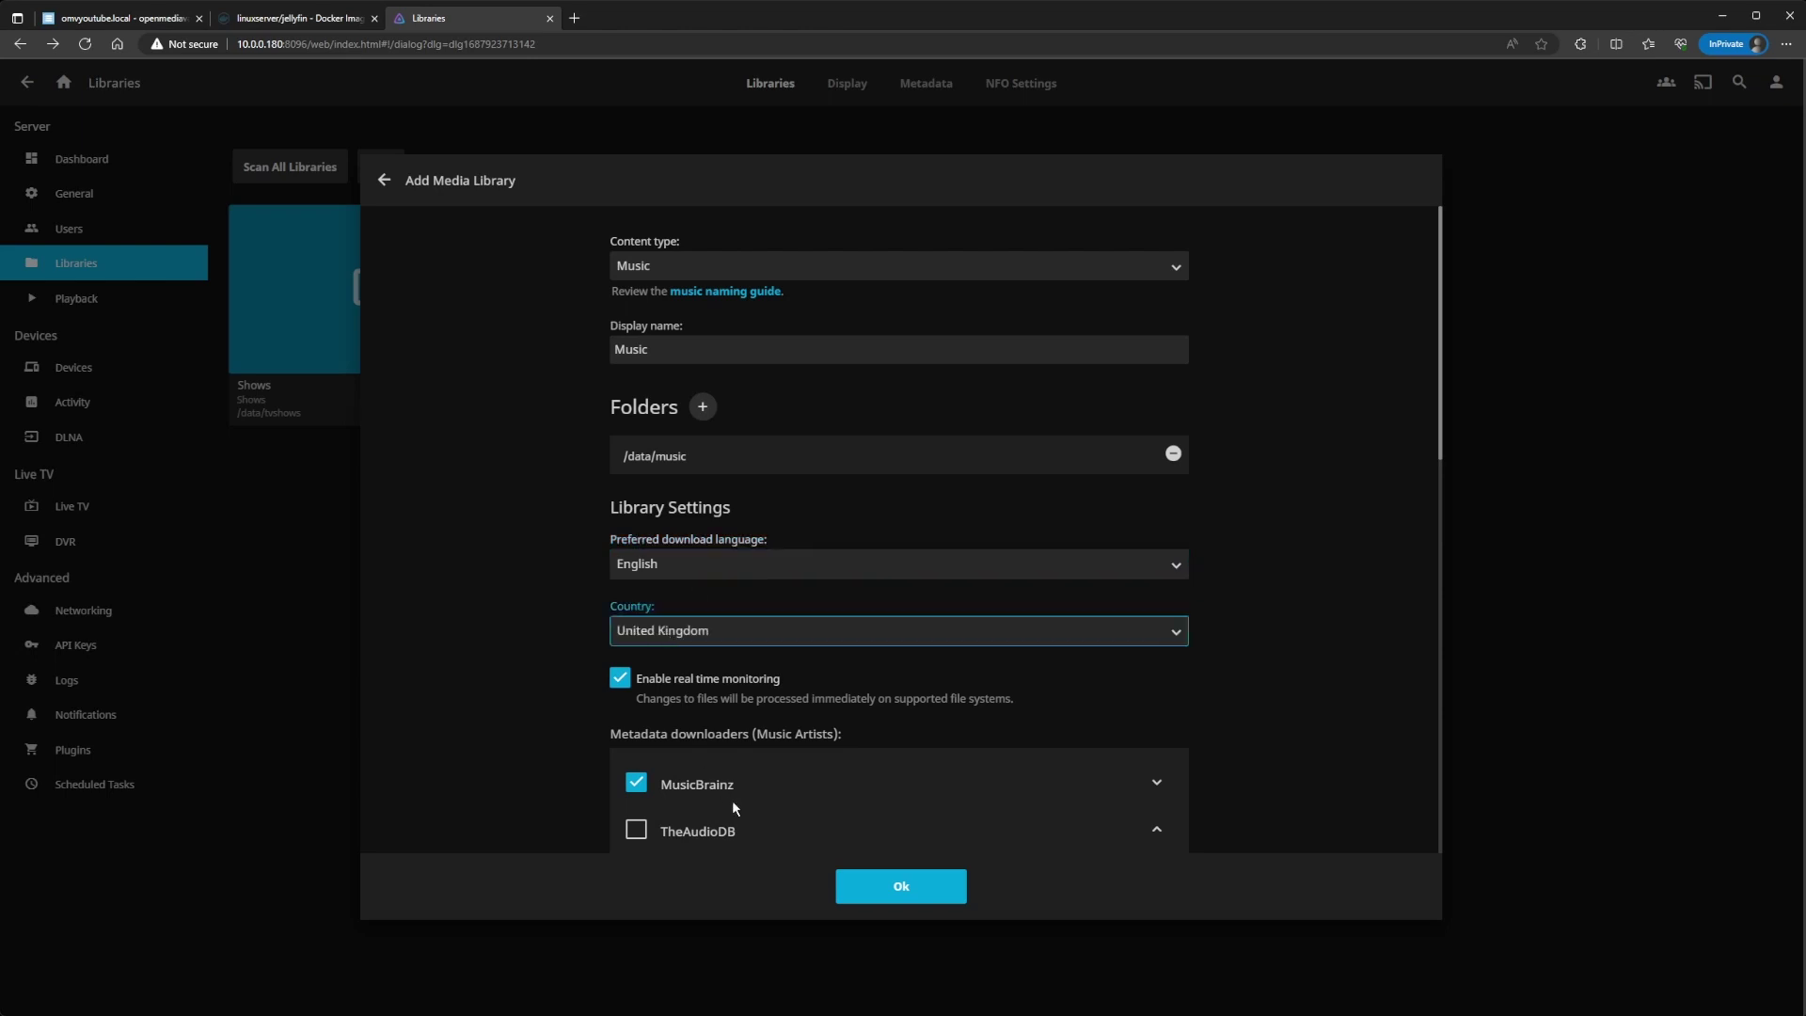
{"action": "scroll", "coordinate": [690, 758], "scroll_direction": "down", "scroll_amount": 7}
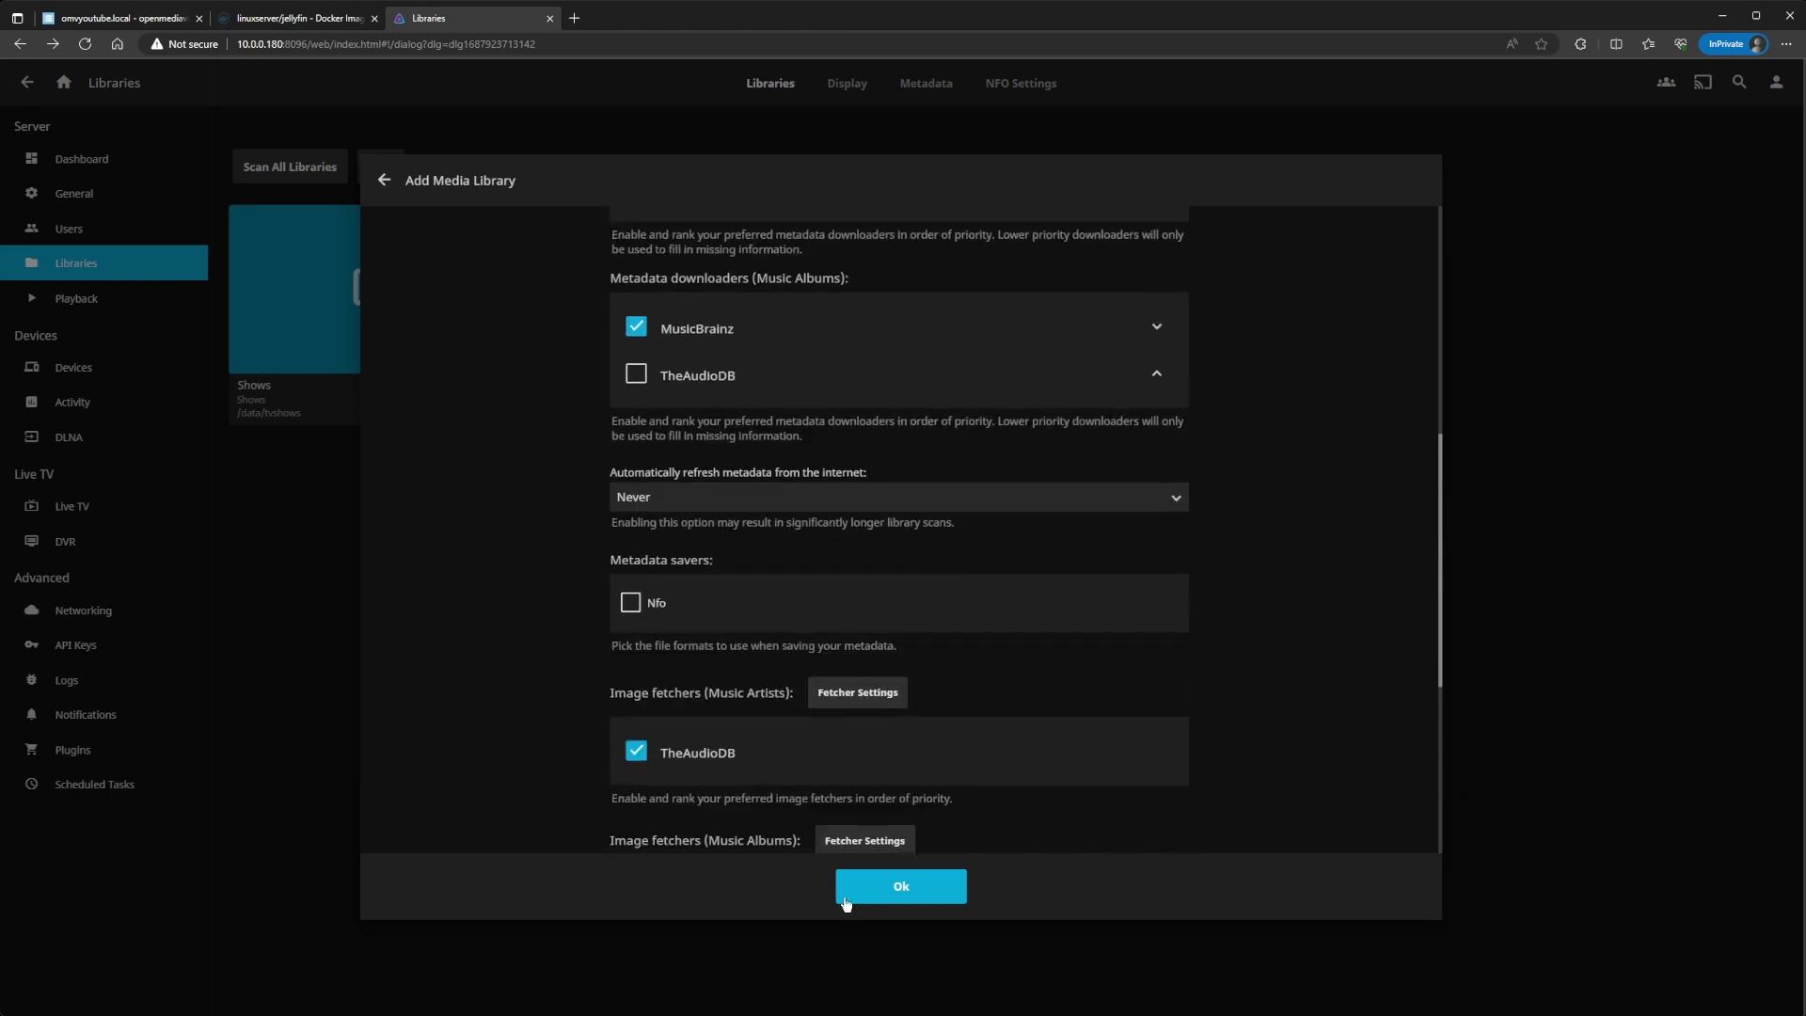
{"action": "left_click", "coordinate": [899, 906]}
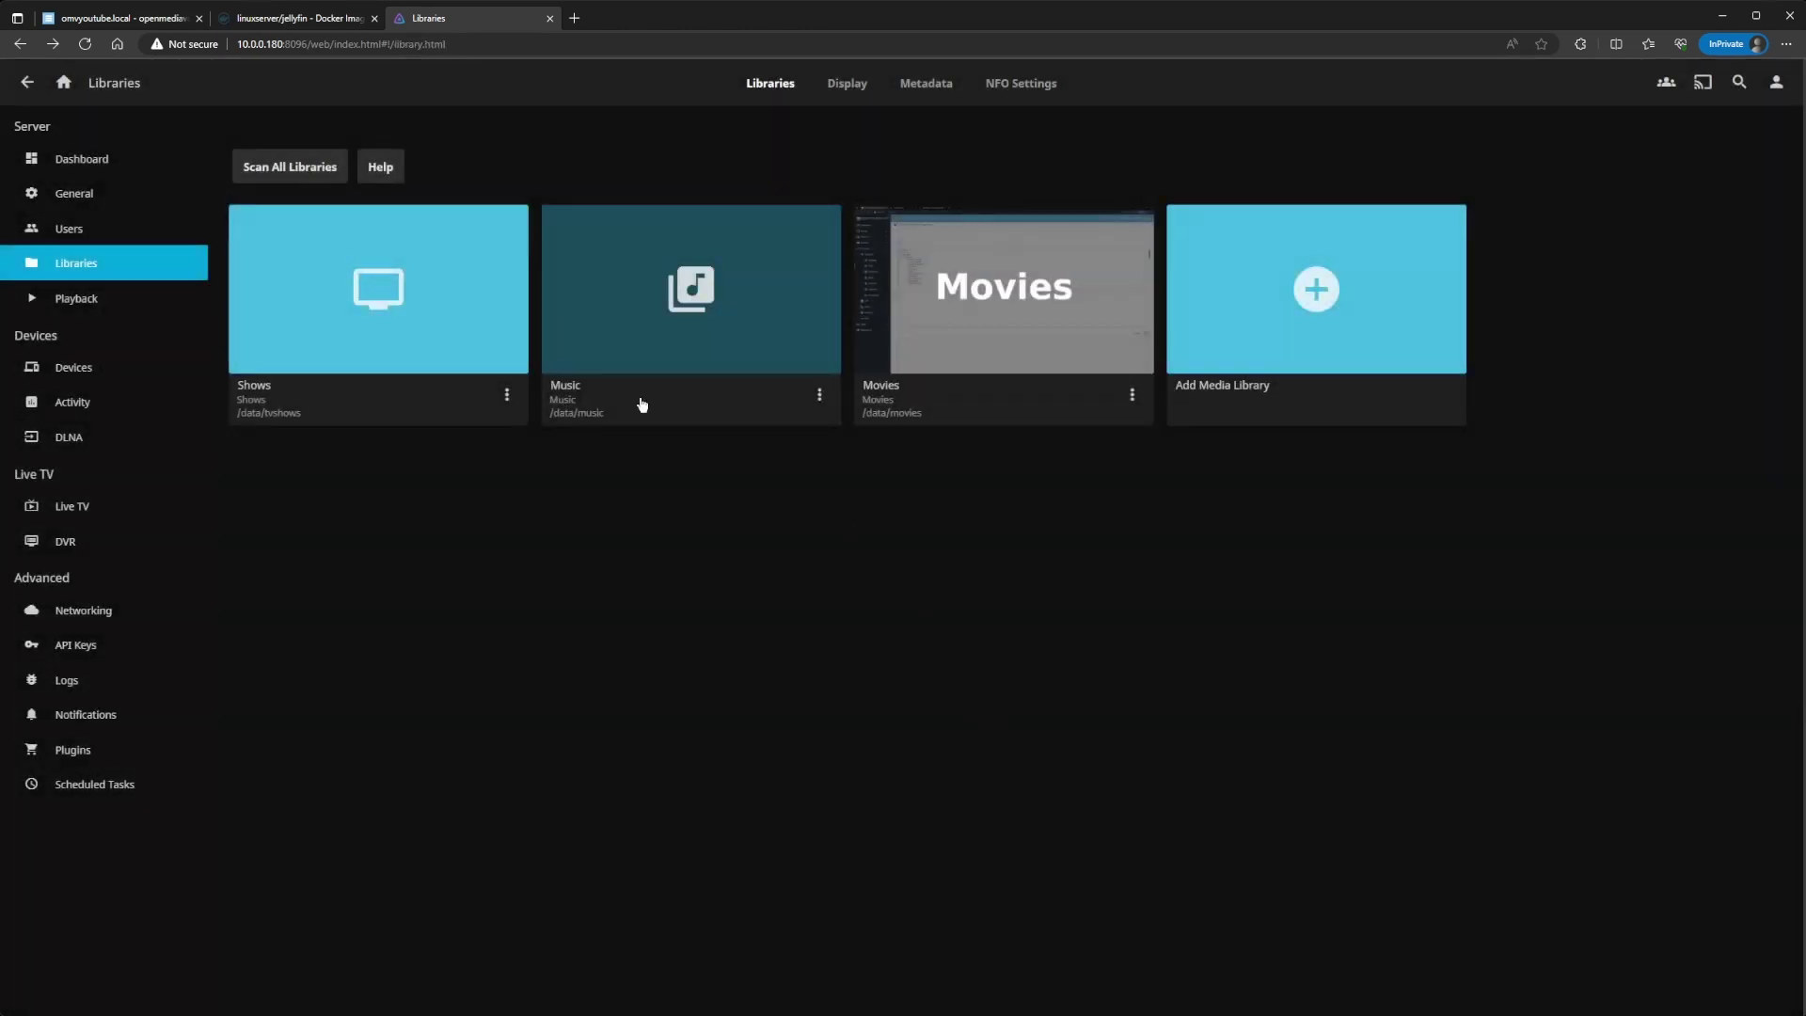